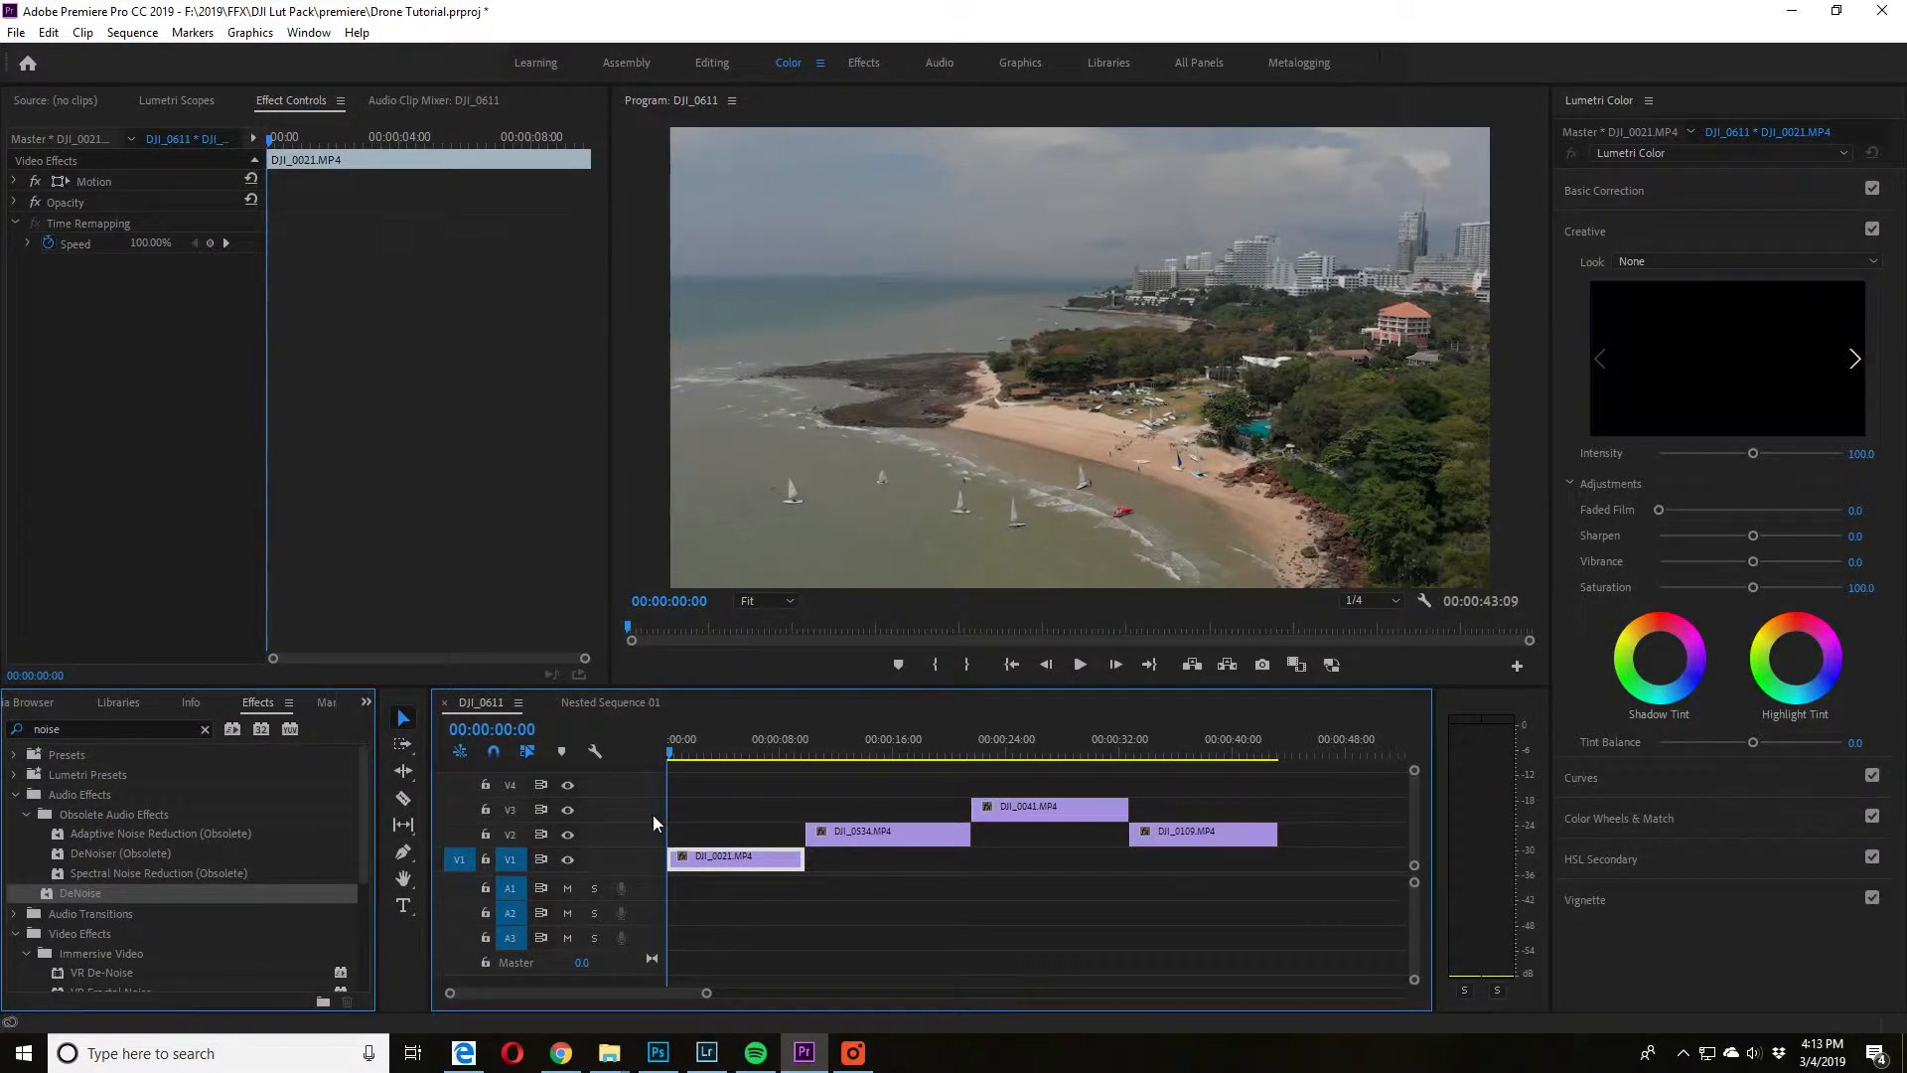
- Preview the sequence from its start and apply the FFX-01-Clear Sun look to beach clip DJI_0021.MP4 at 81.1 intensity
{"action": "left_click_drag", "start_coordinate": [682, 760], "coordinate": [850, 845]}
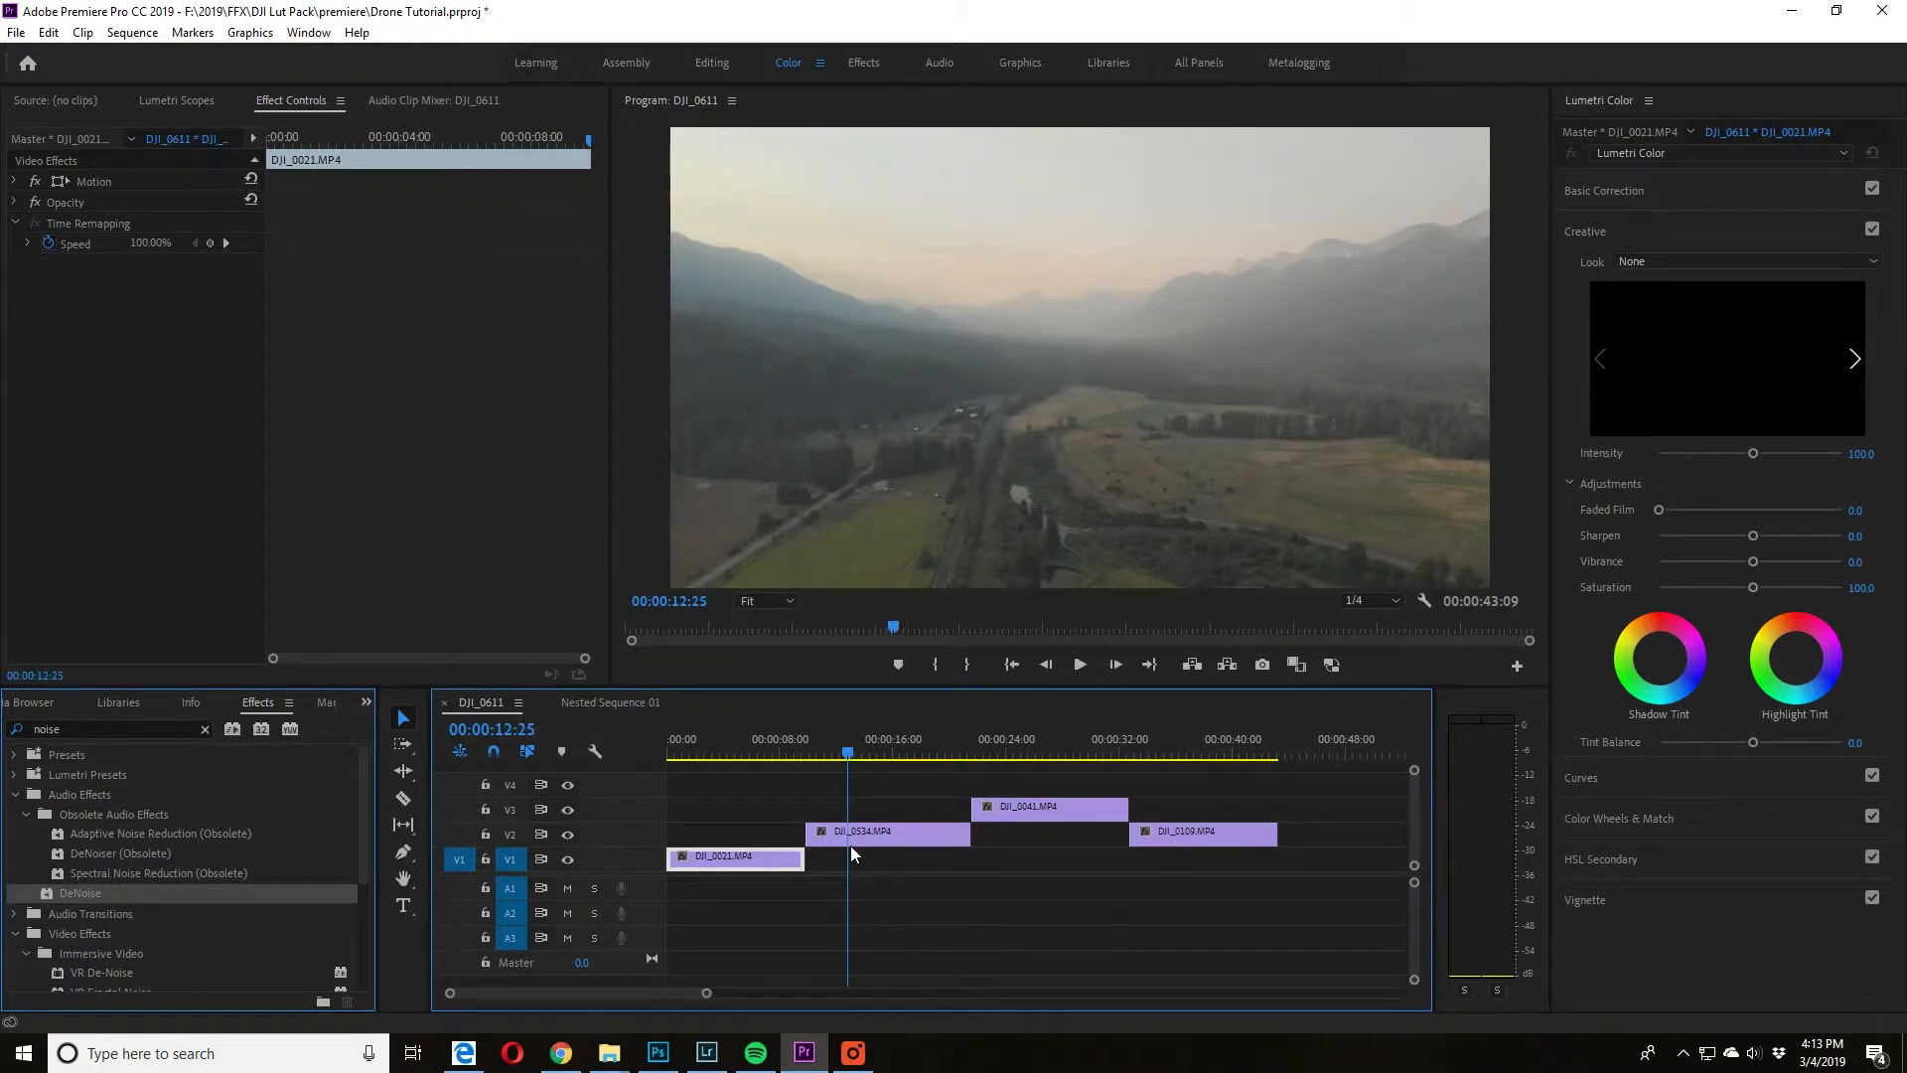
{"action": "key", "text": "Home"}
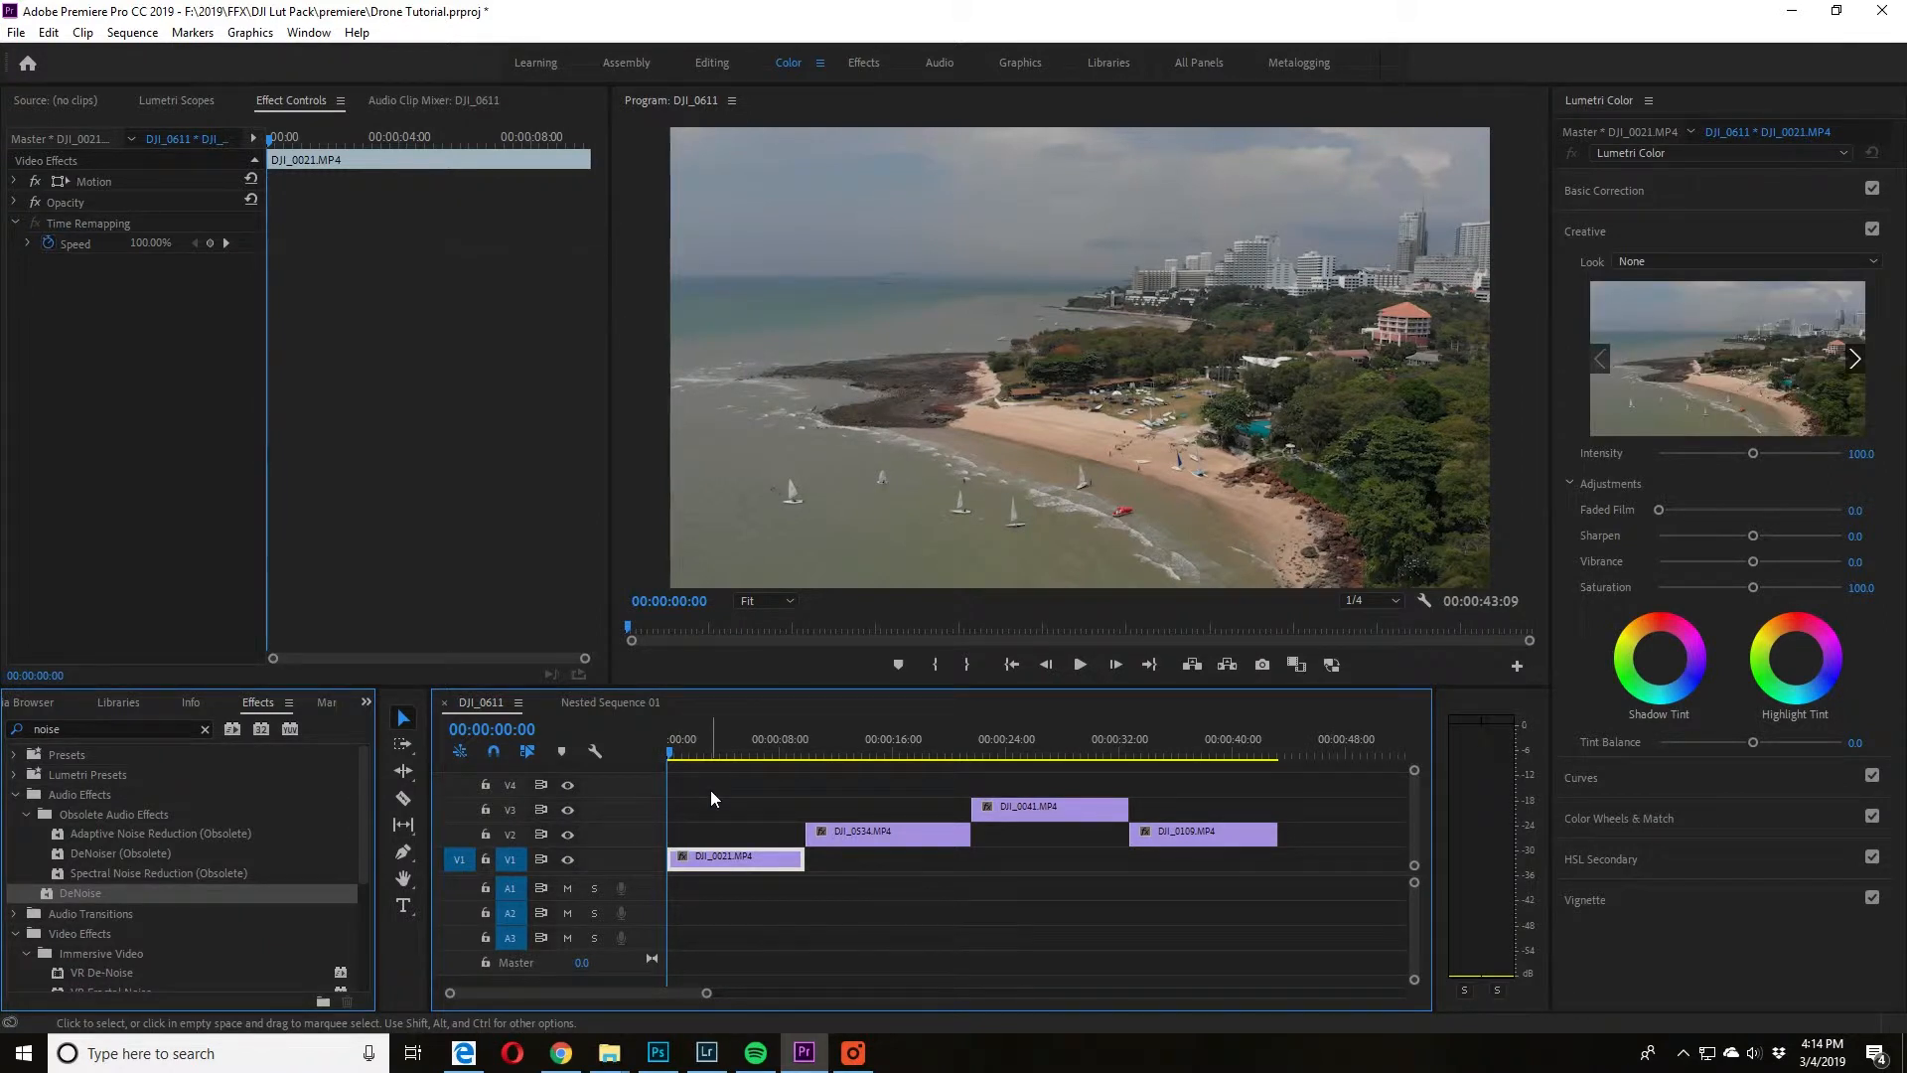
{"action": "left_click", "coordinate": [1629, 263]}
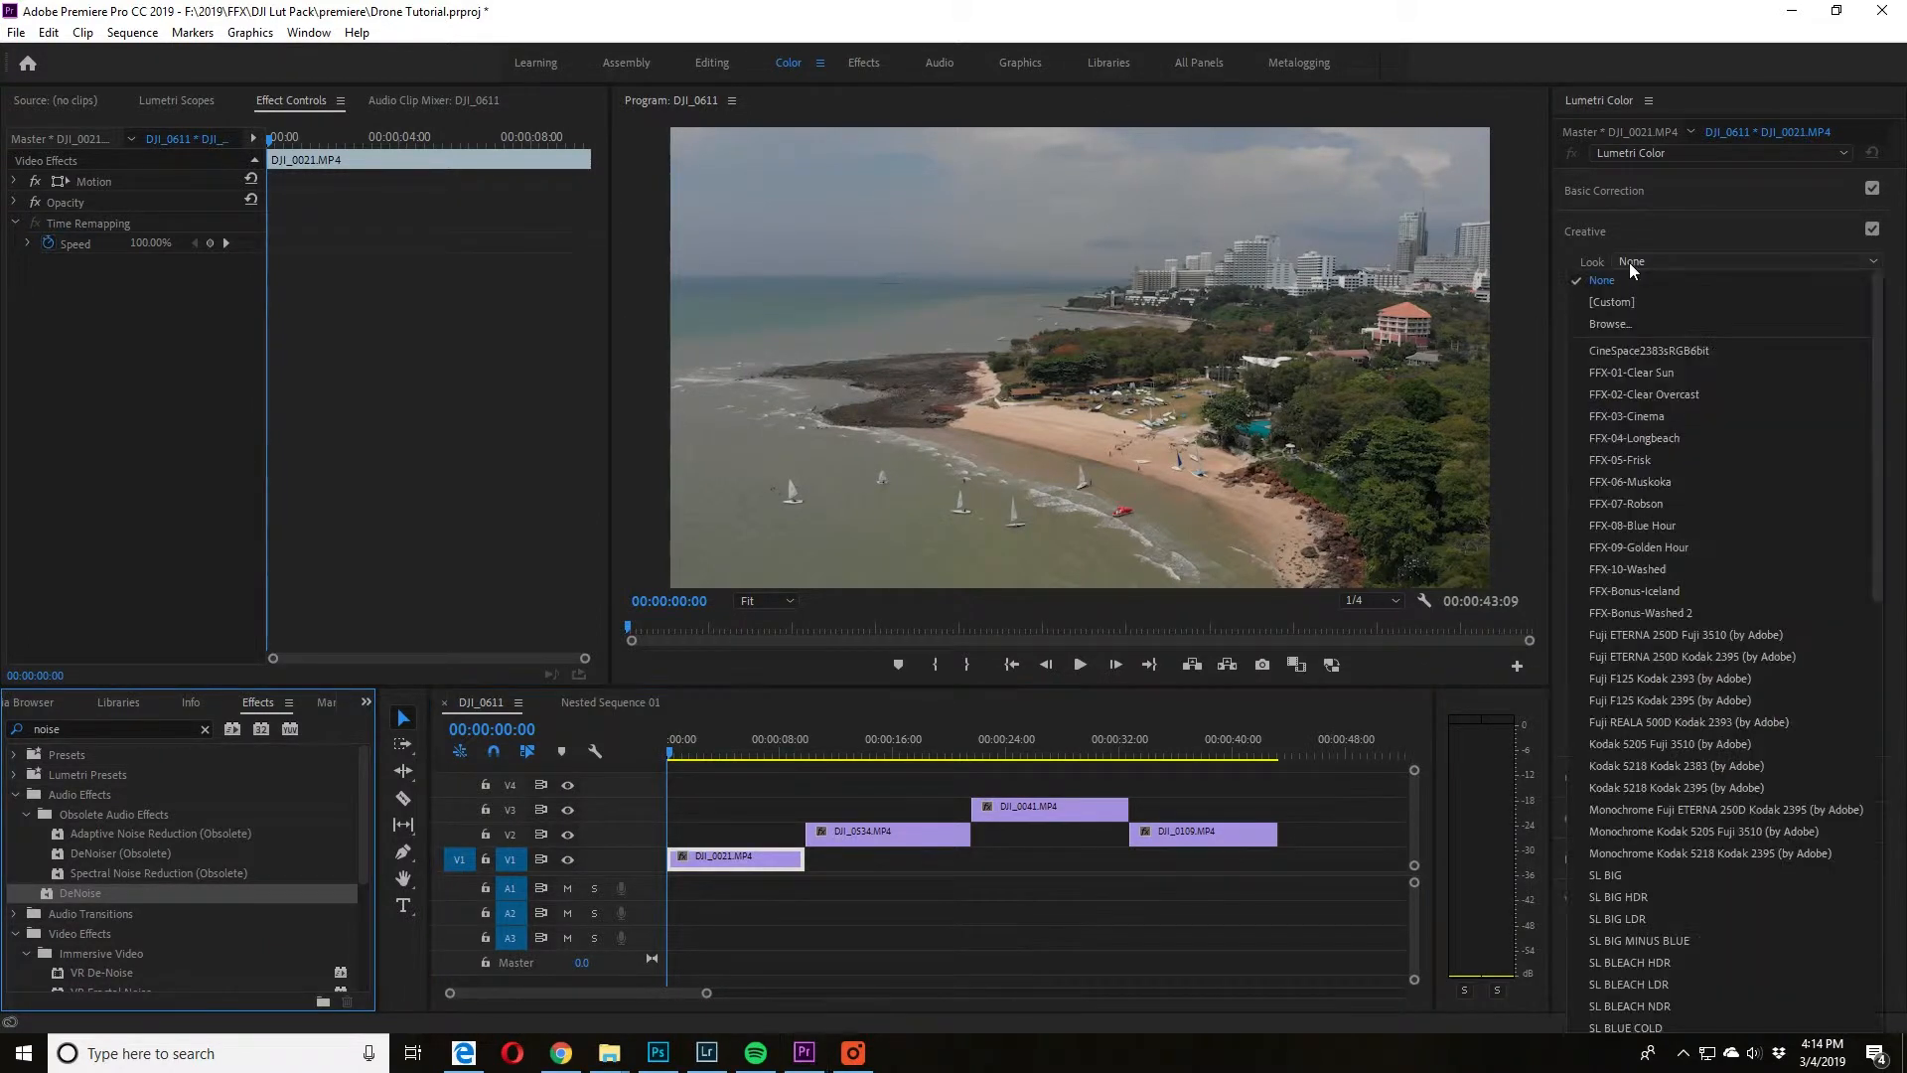
{"action": "left_click", "coordinate": [1645, 373]}
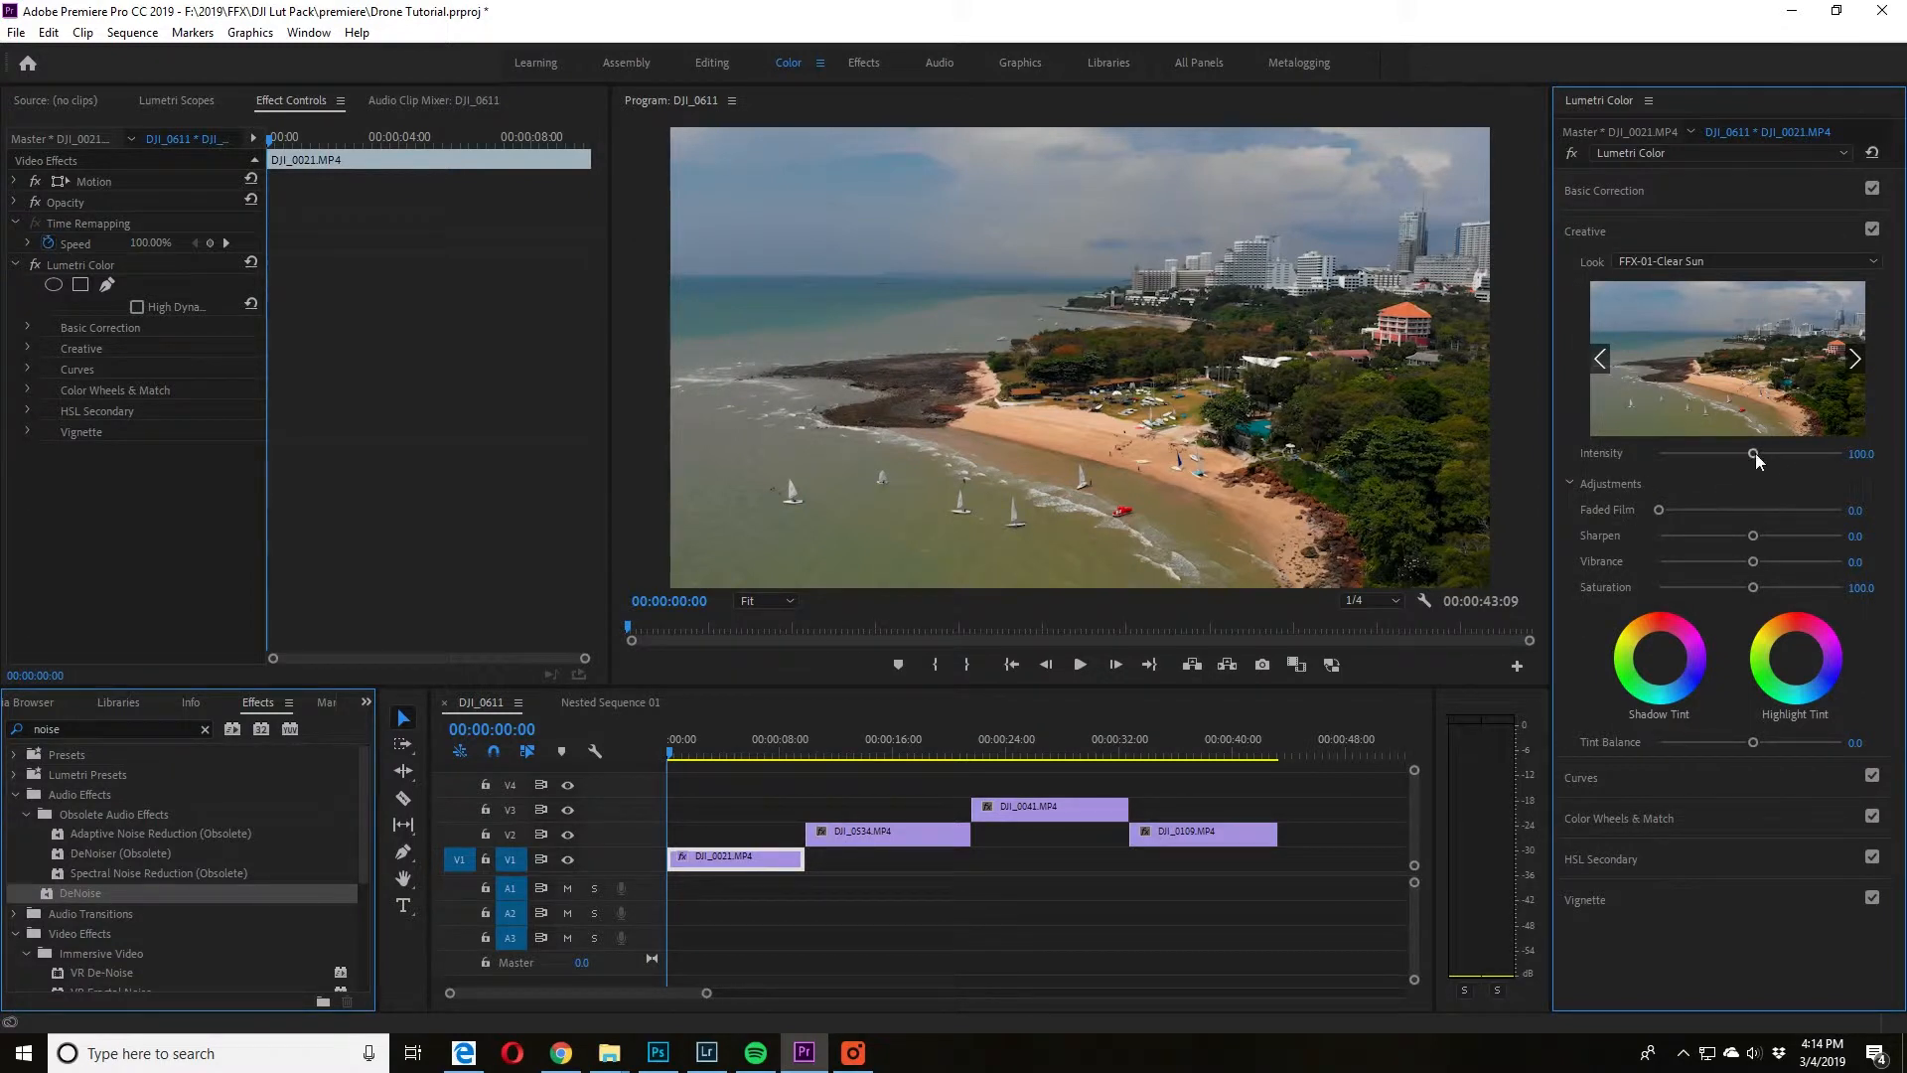
{"action": "left_click_drag", "start_coordinate": [1756, 453], "coordinate": [1712, 475]}
- Adjust the beach clip's basic tone against the scopes: contrast 10.3, highlights 20.0, shadows 0.5, whites 23.2 and blacks -4.9
{"action": "left_click", "coordinate": [1605, 190]}
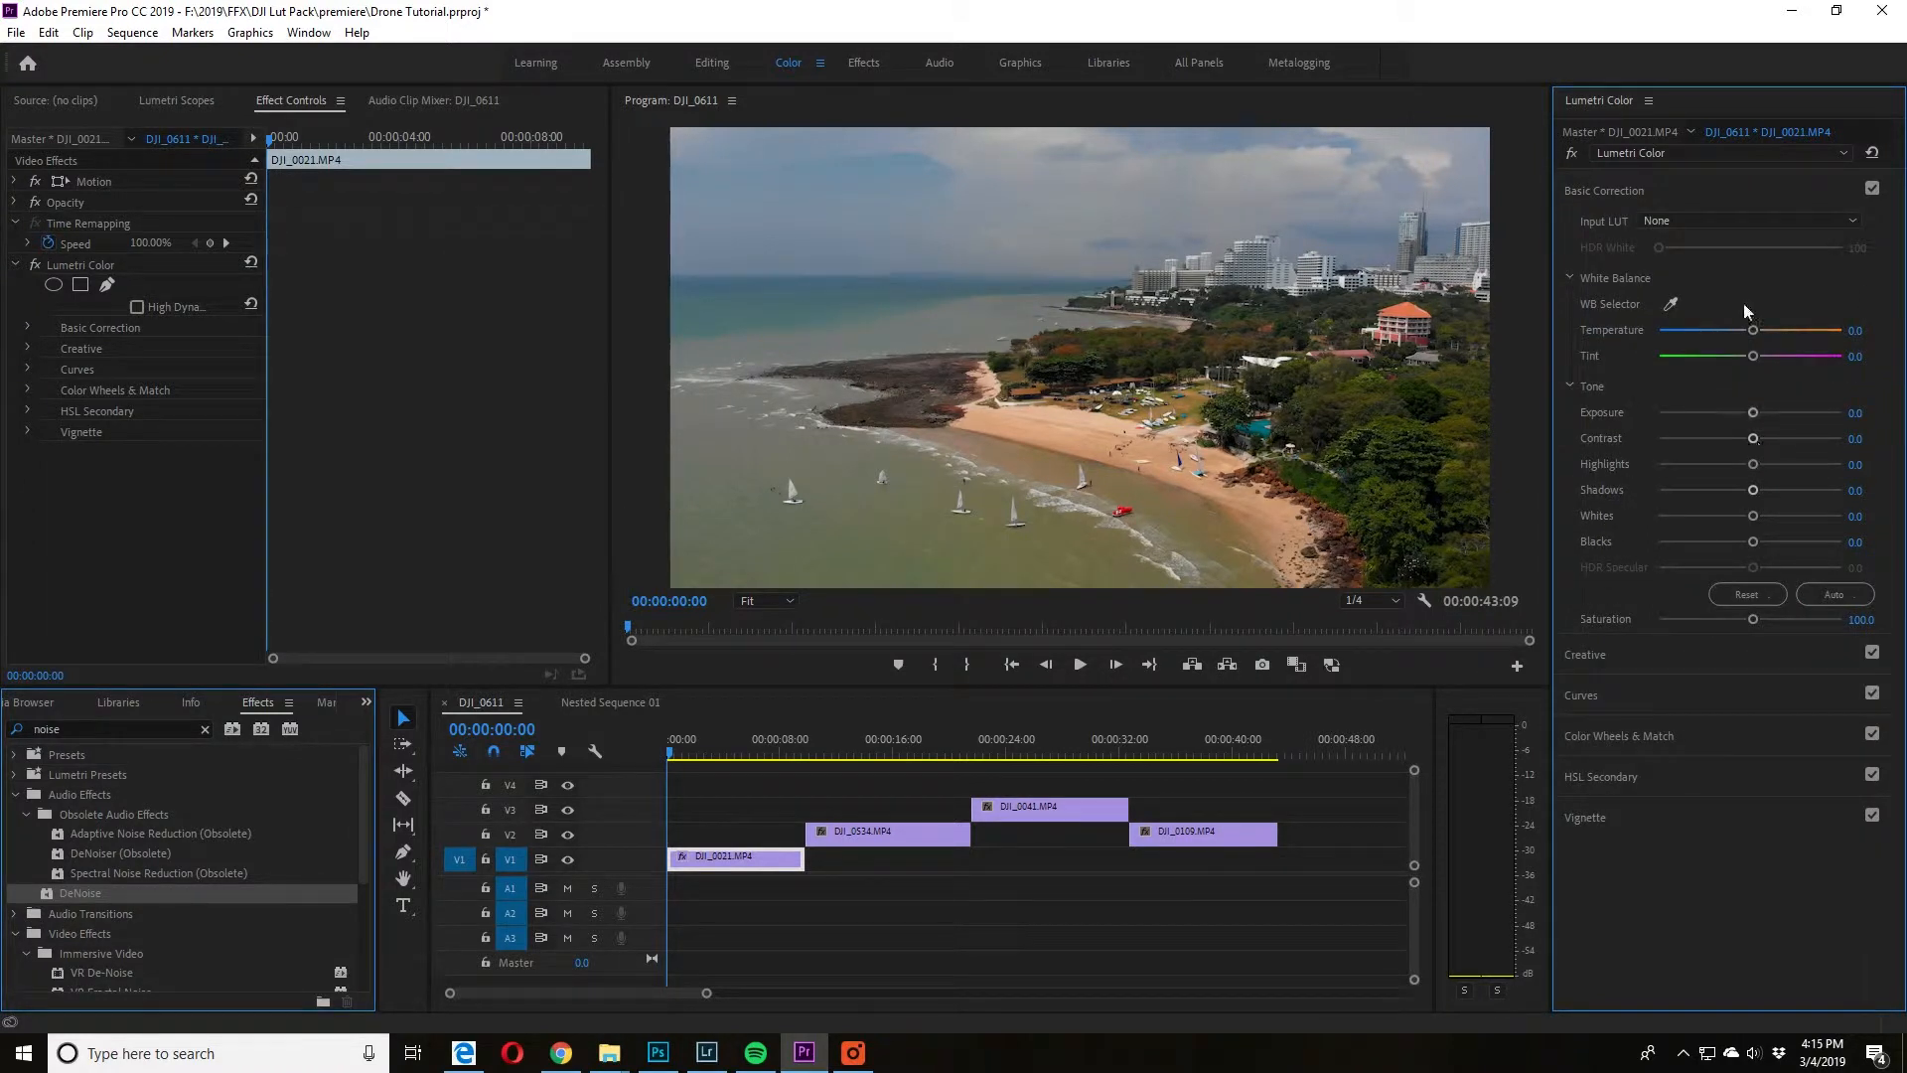
{"action": "left_click_drag", "start_coordinate": [1755, 437], "coordinate": [1760, 437]}
{"action": "left_click_drag", "start_coordinate": [1756, 469], "coordinate": [1774, 518]}
{"action": "left_click", "coordinate": [194, 100]}
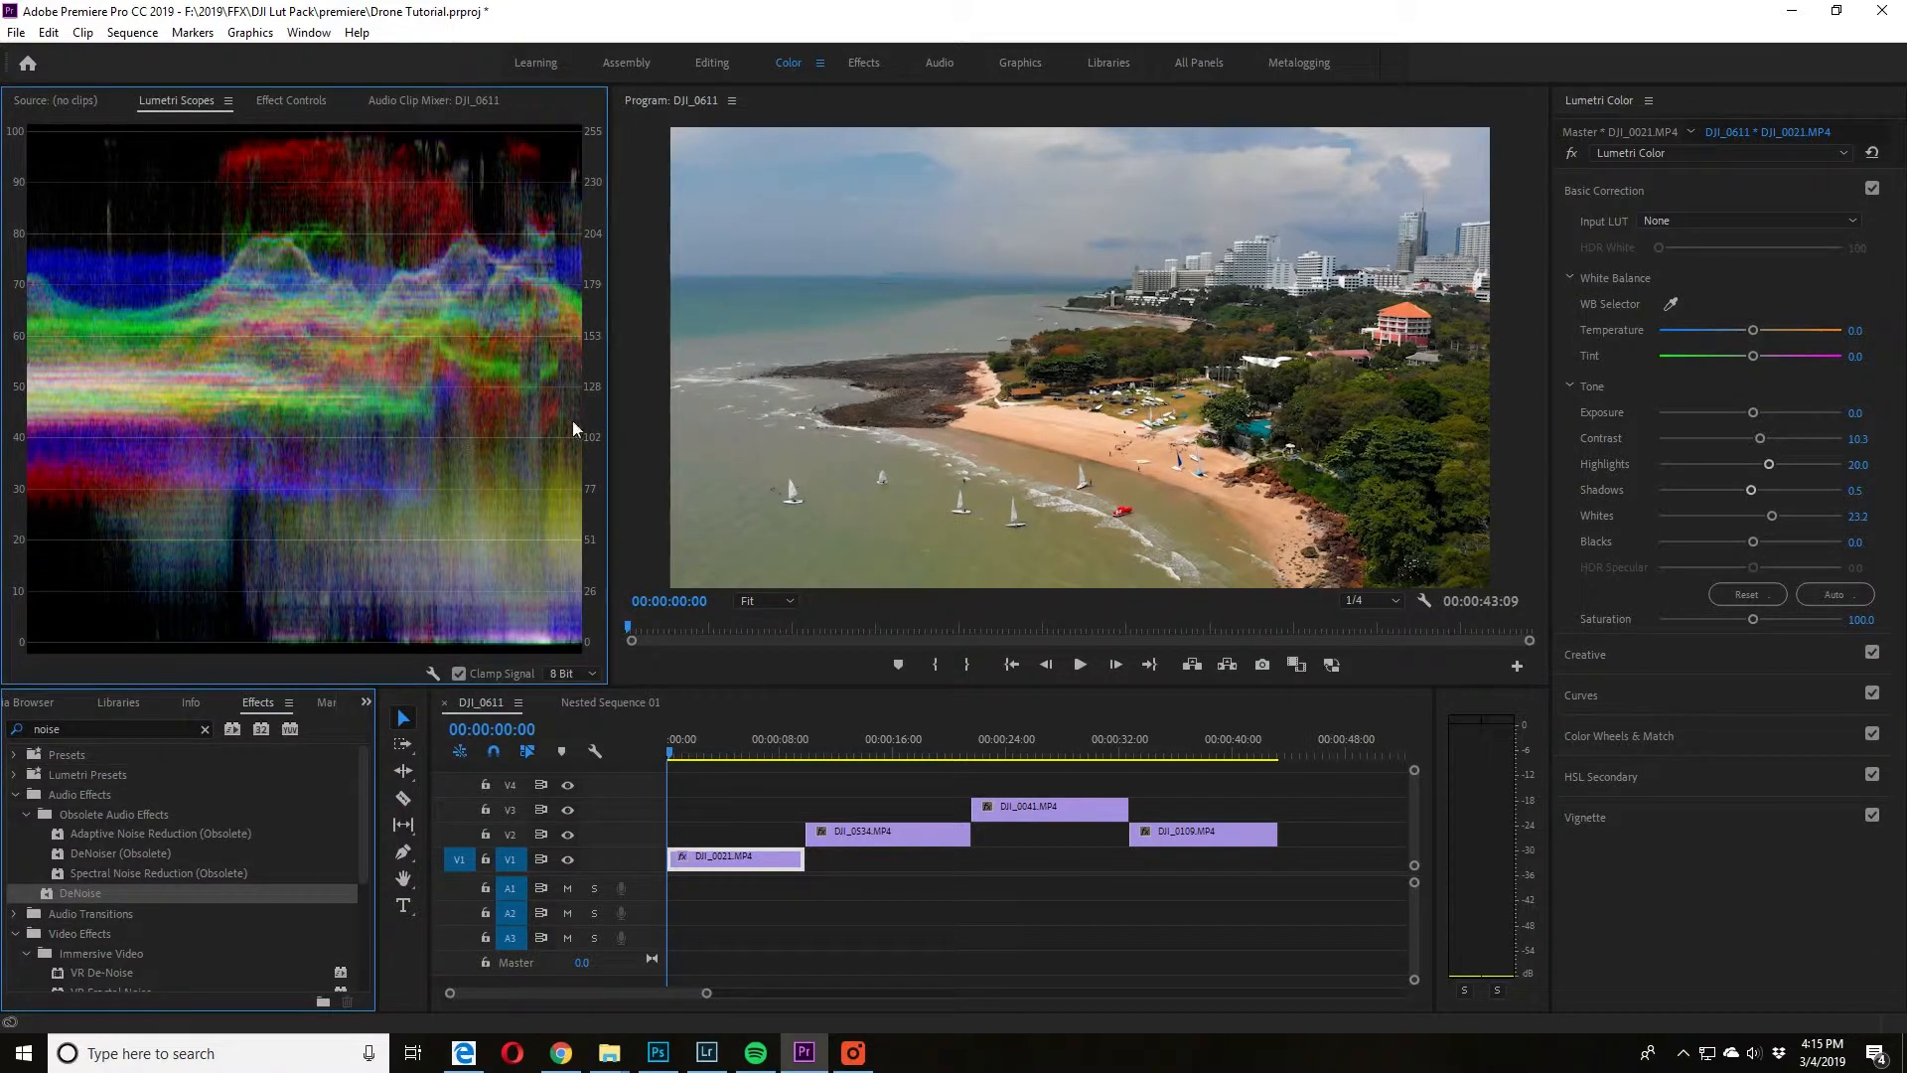
{"action": "left_click_drag", "start_coordinate": [1753, 543], "coordinate": [1749, 545]}
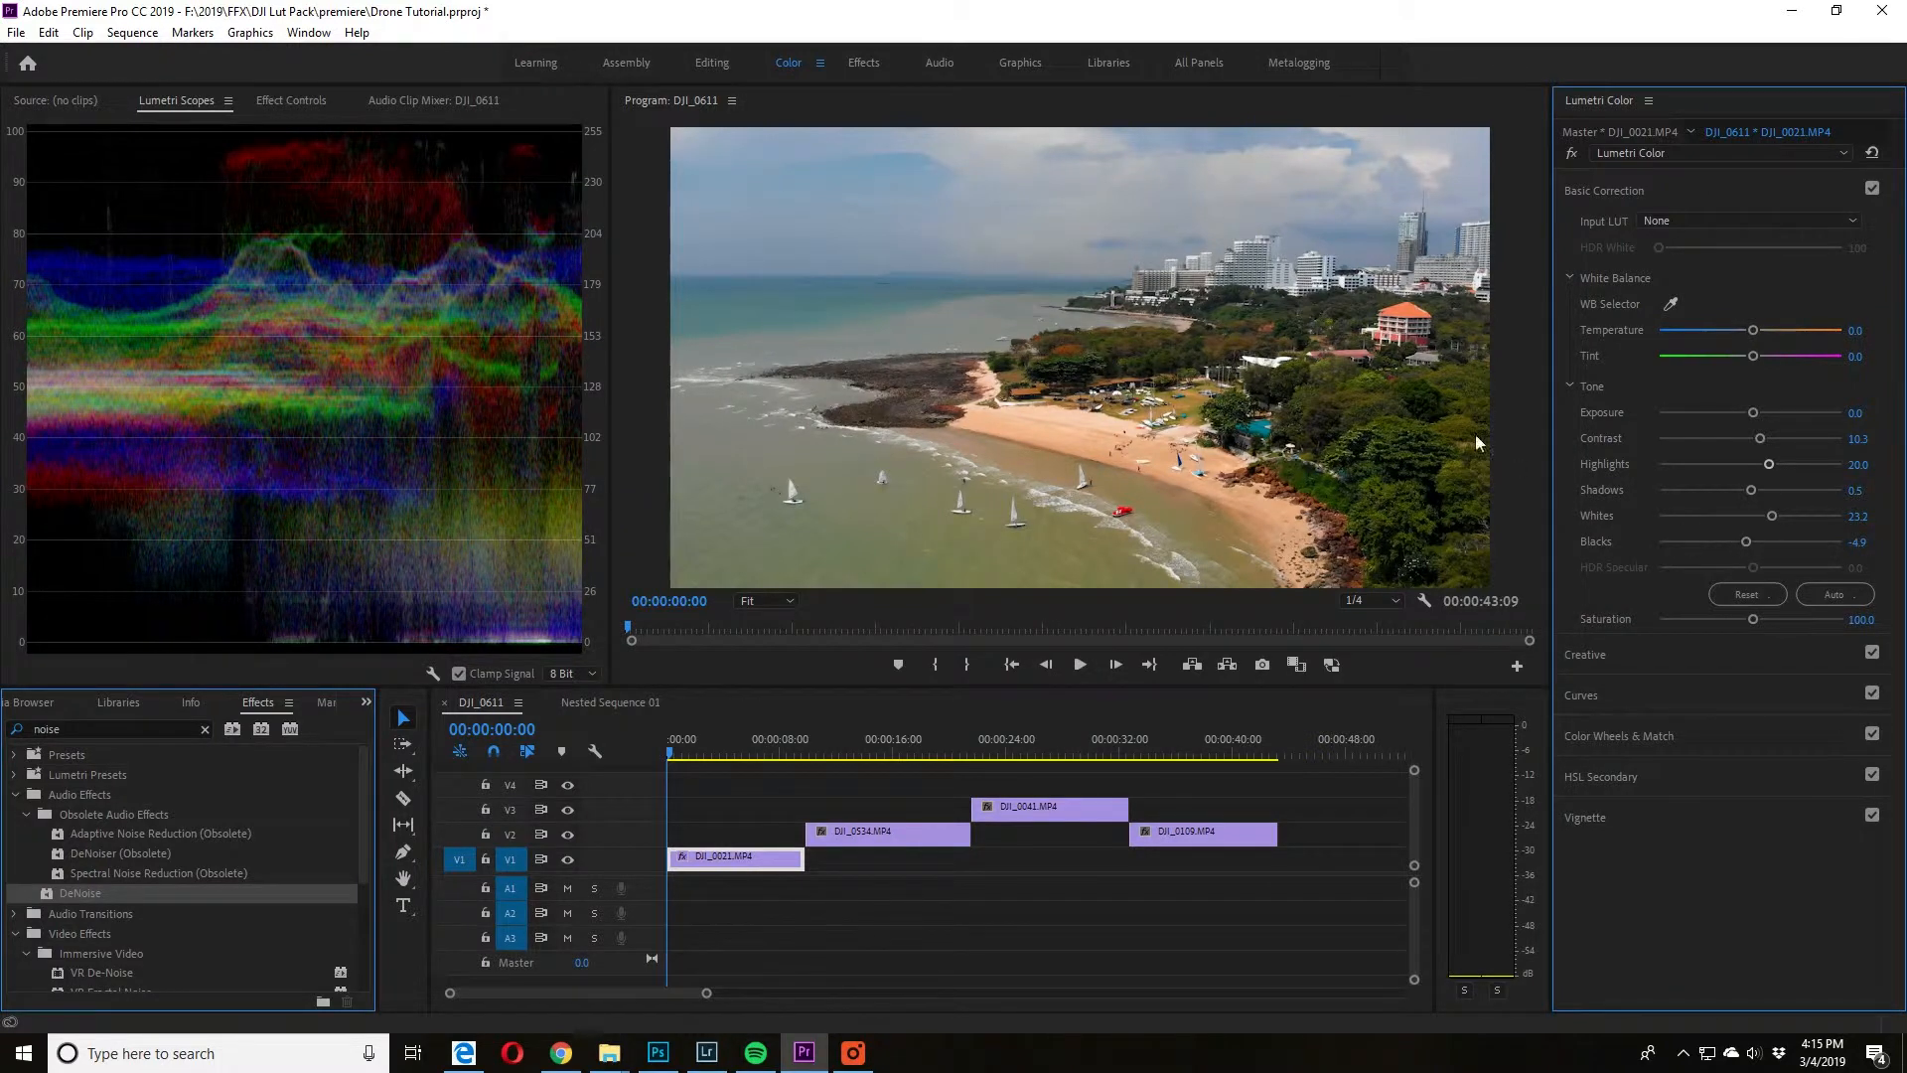
- Try the FFX-03-Cinema creative look on the beach clip with intensity set to 70.3
{"action": "left_click", "coordinate": [1782, 196]}
{"action": "left_click", "coordinate": [1745, 233]}
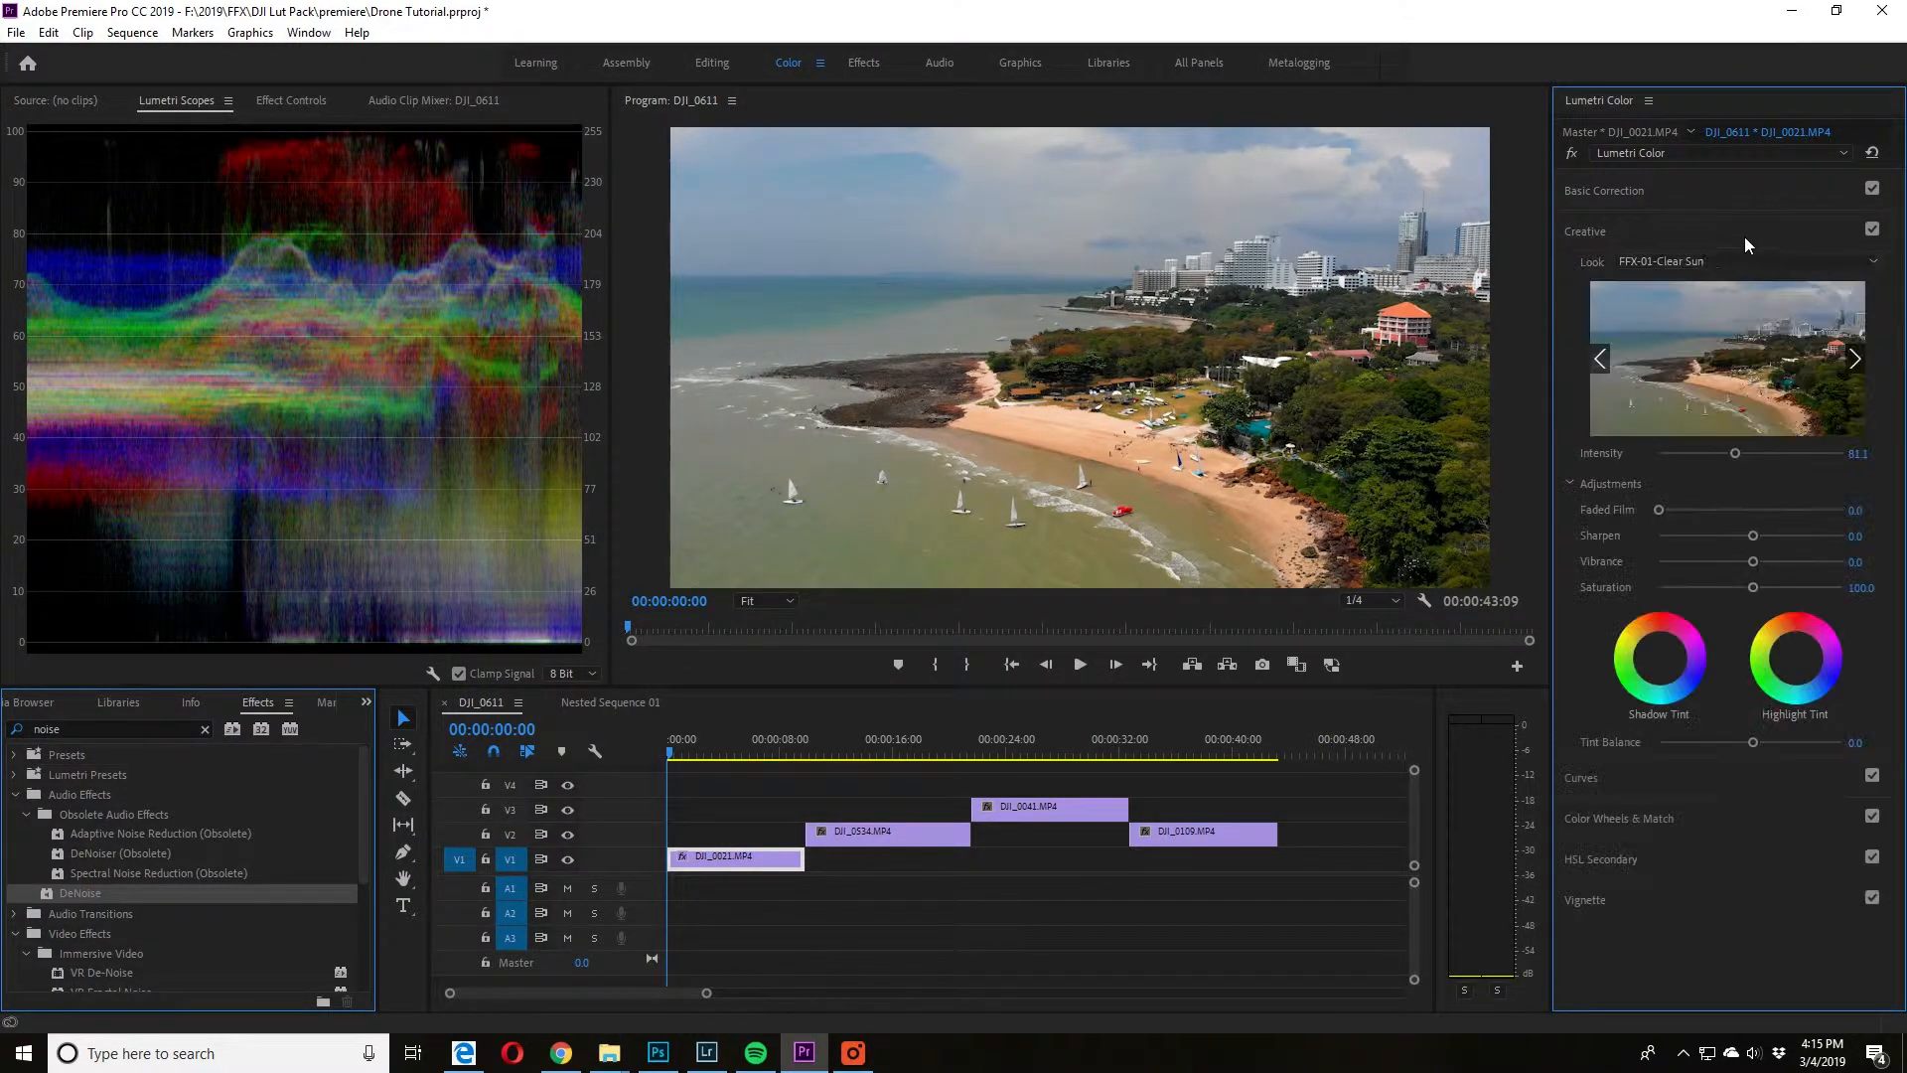
{"action": "left_click", "coordinate": [1719, 262]}
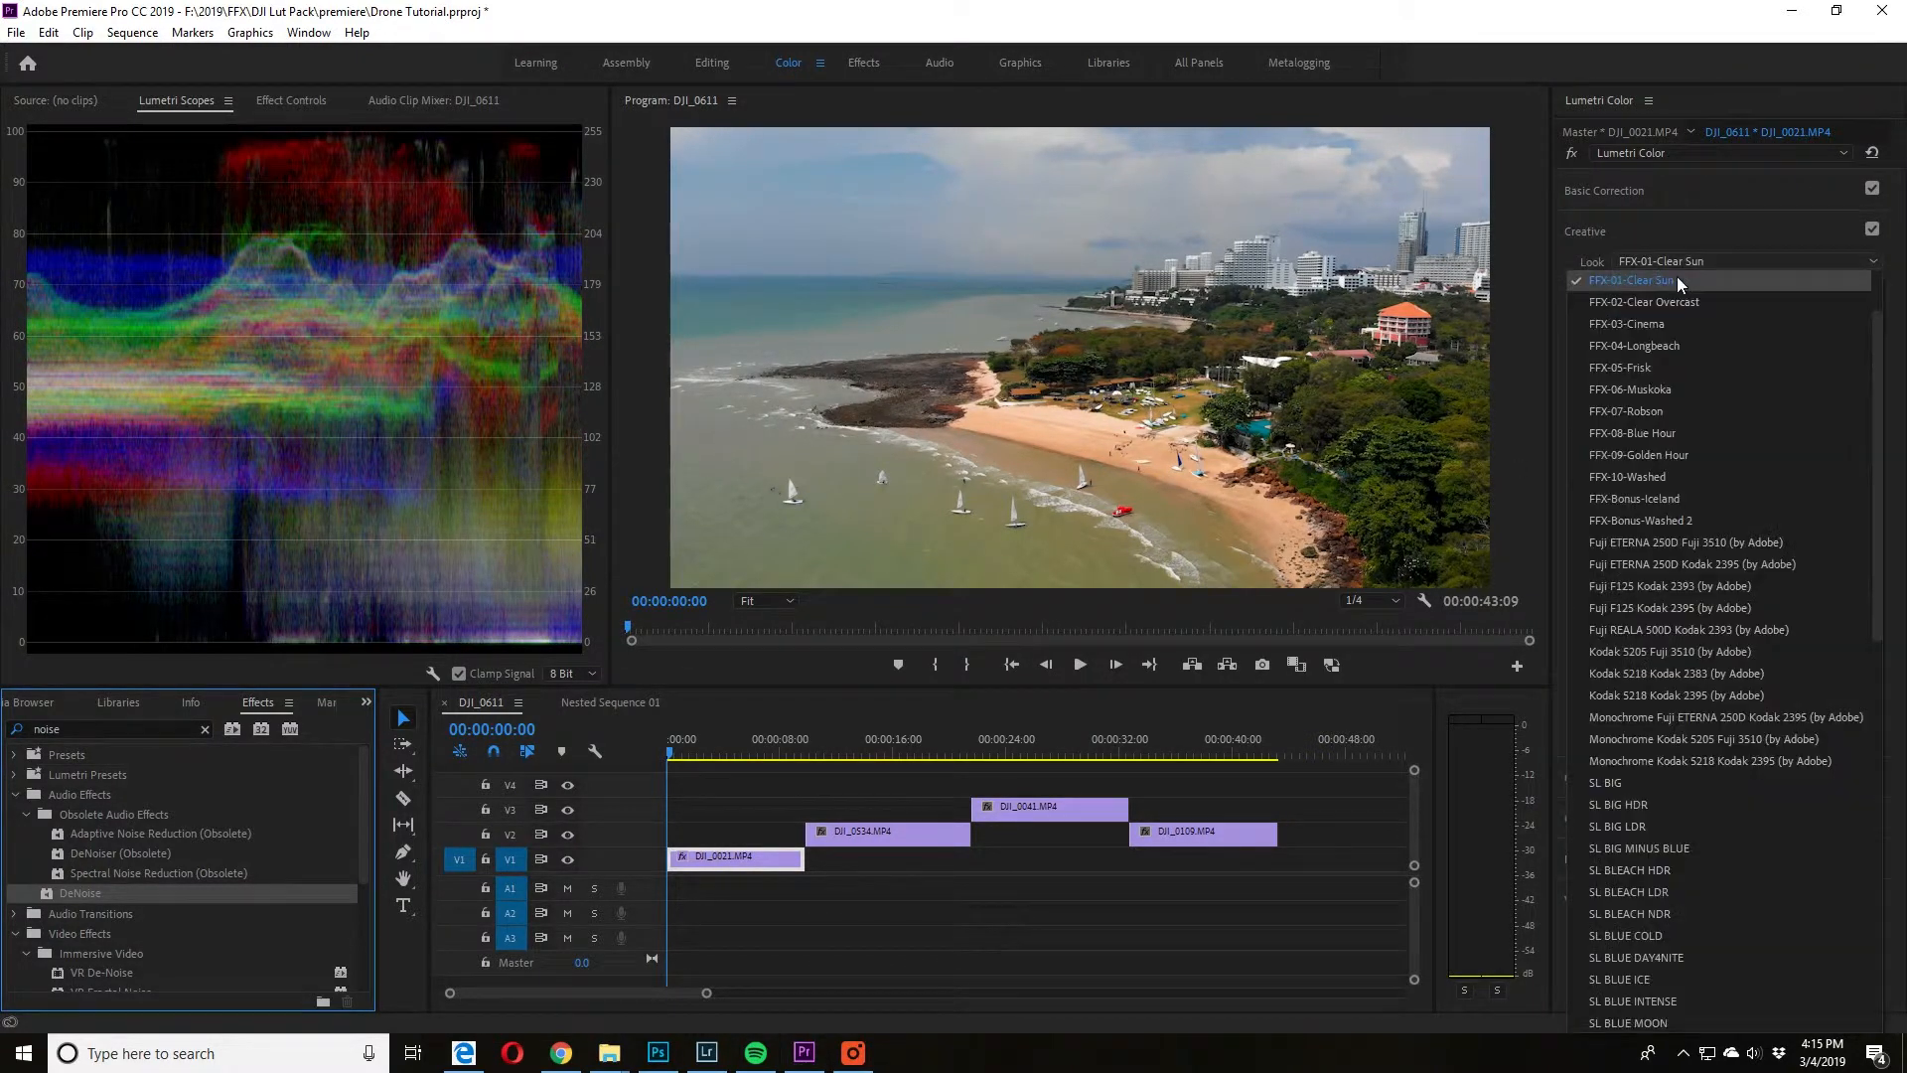
{"action": "left_click", "coordinate": [1637, 324]}
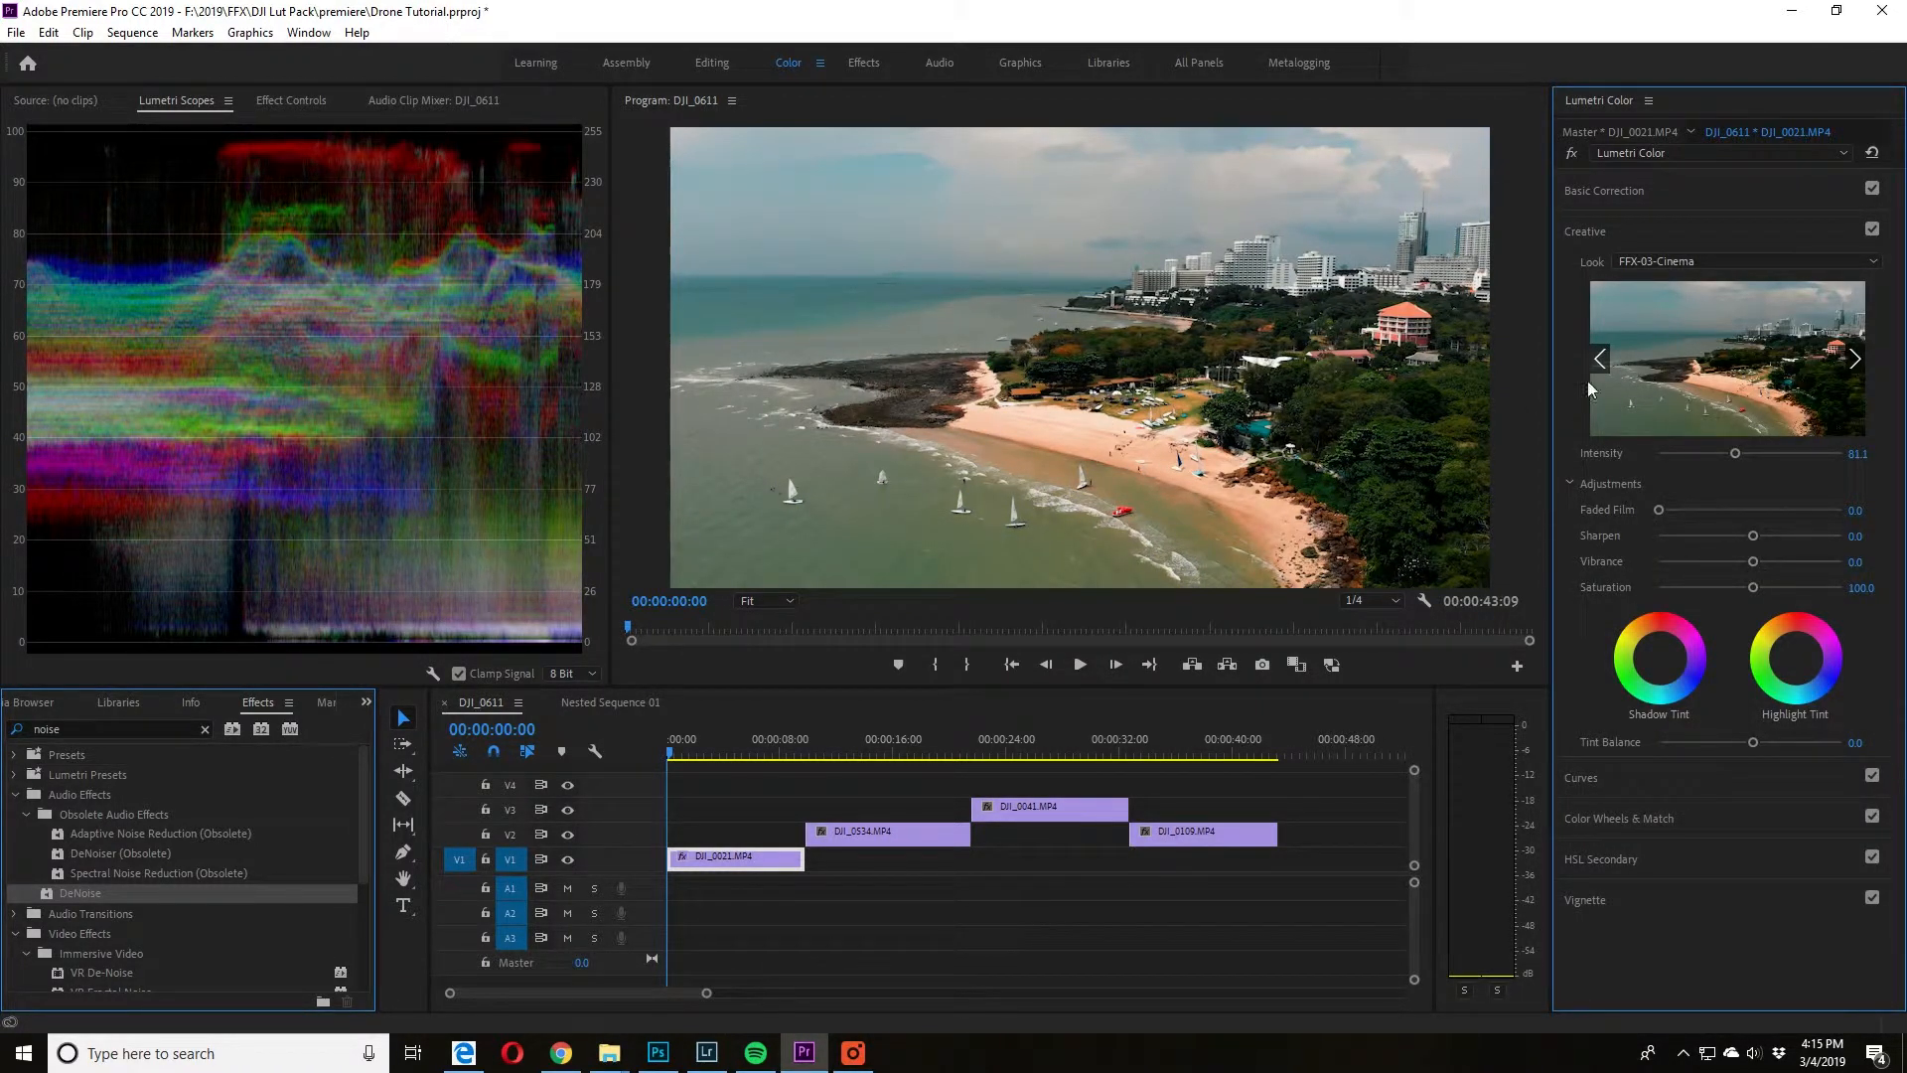
{"action": "left_click_drag", "start_coordinate": [1736, 455], "coordinate": [1726, 454]}
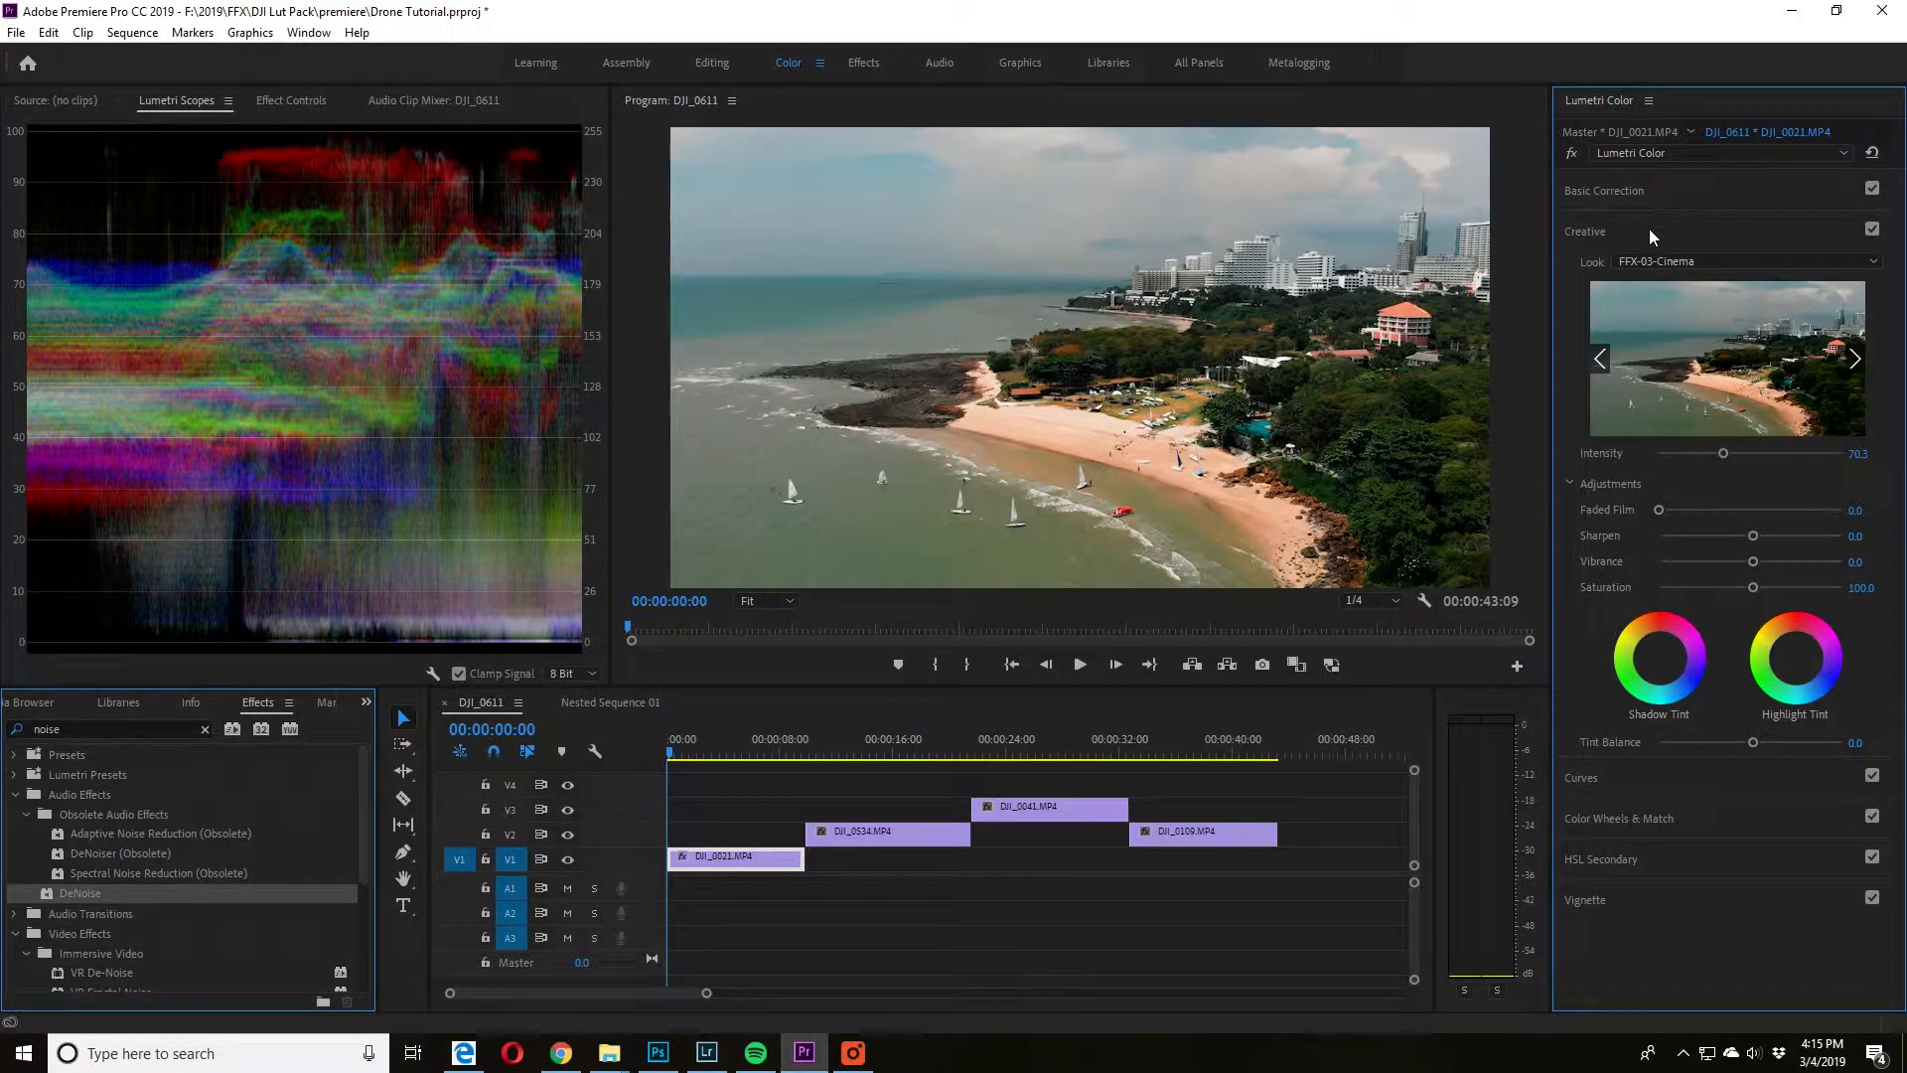
- Compare the beach clip with and without its creative look by switching the Creative section off and on twice
{"action": "left_click", "coordinate": [1873, 229]}
{"action": "left_click", "coordinate": [1872, 229]}
{"action": "left_click", "coordinate": [1872, 230]}
{"action": "left_click", "coordinate": [1872, 229]}
- Change the beach clip's creative look to FFX-04-Longbeach and lower the intensity to 67.0
{"action": "left_click", "coordinate": [1702, 259]}
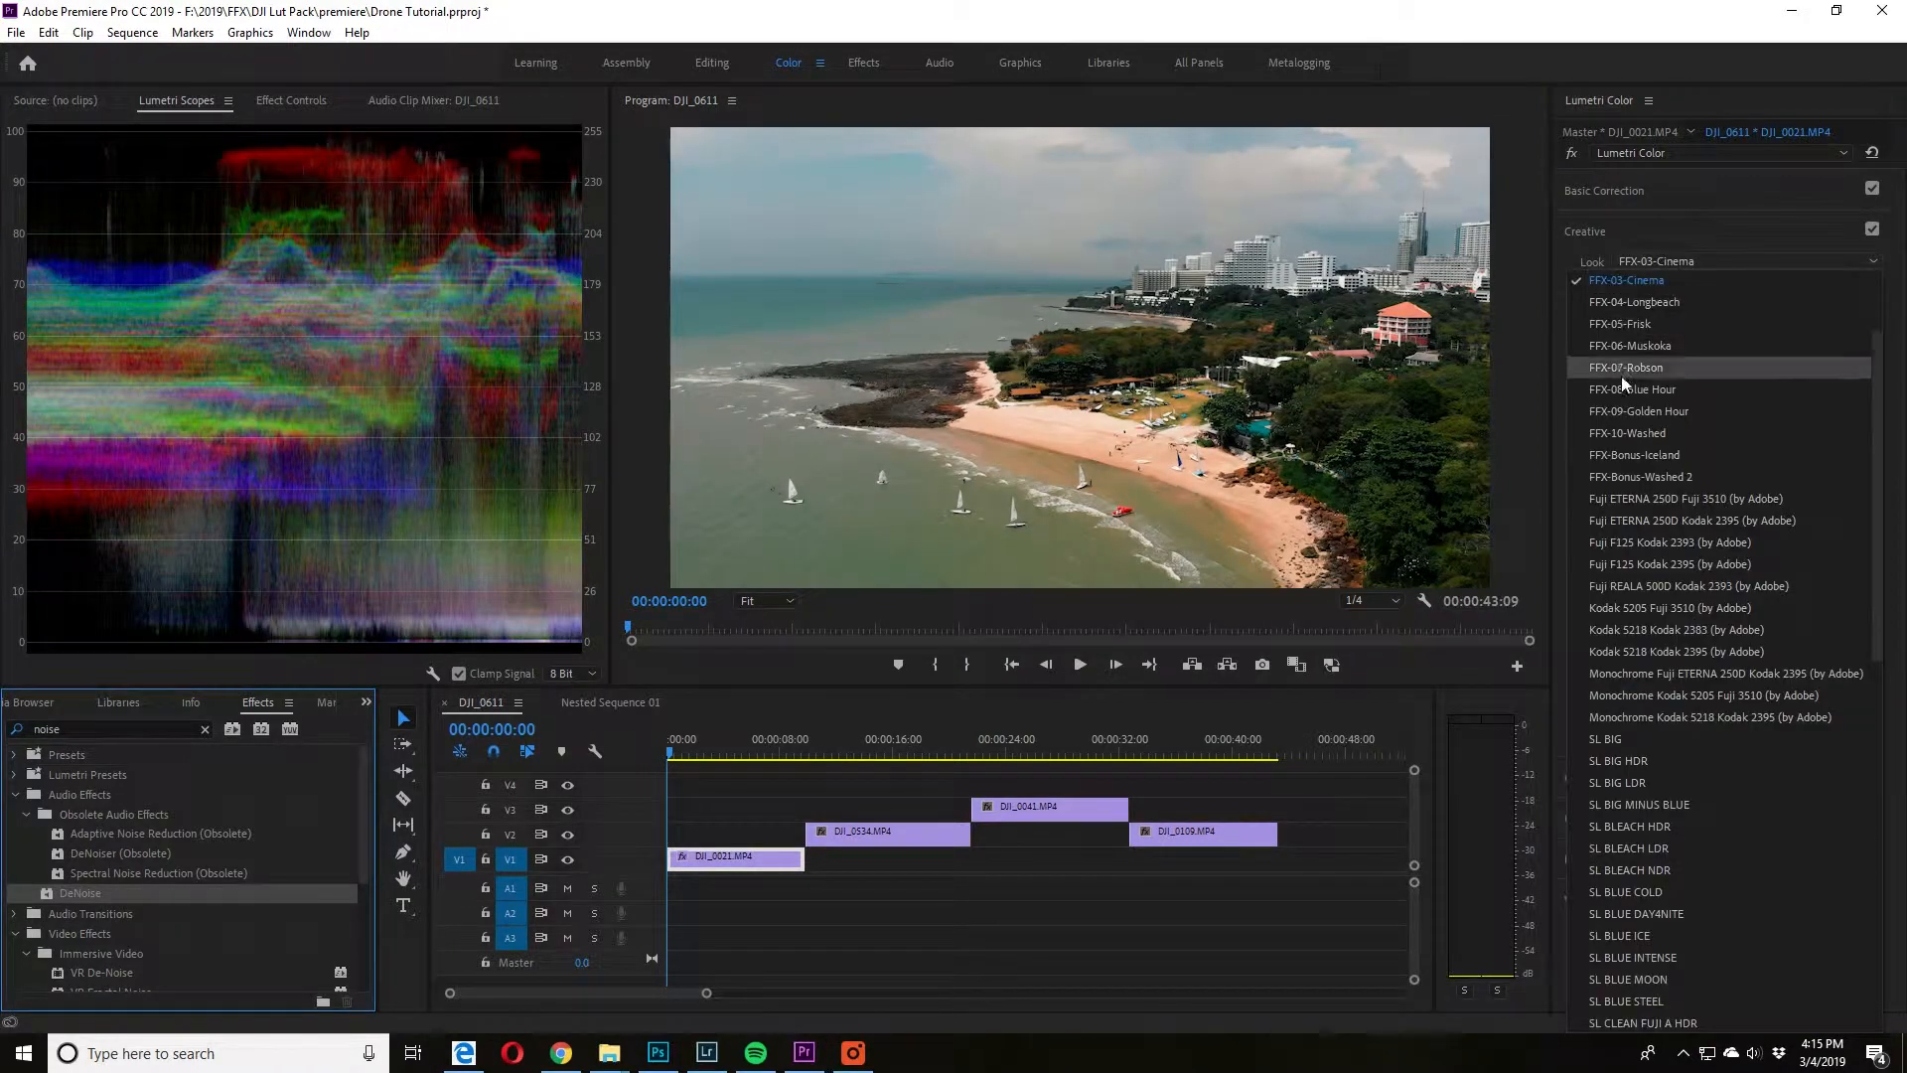
{"action": "left_click", "coordinate": [1641, 303]}
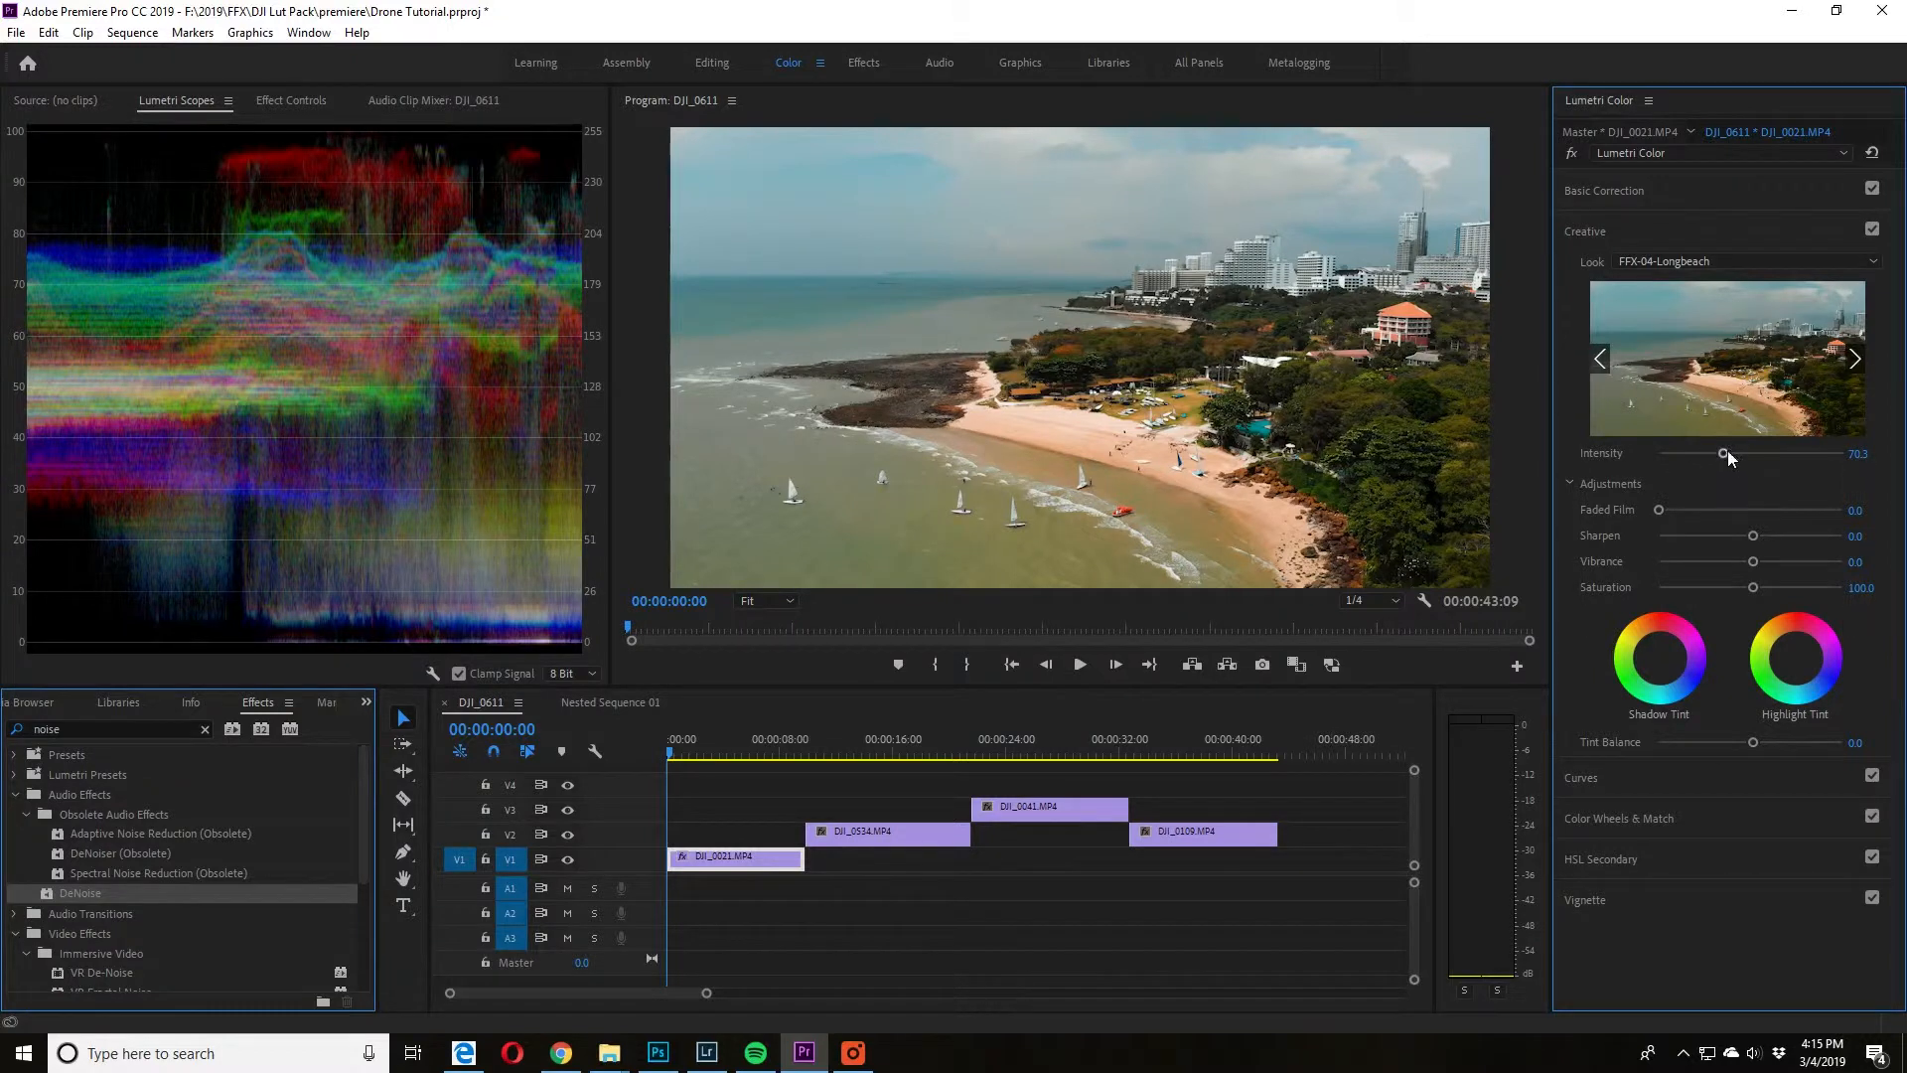
{"action": "left_click_drag", "start_coordinate": [1726, 451], "coordinate": [1725, 453]}
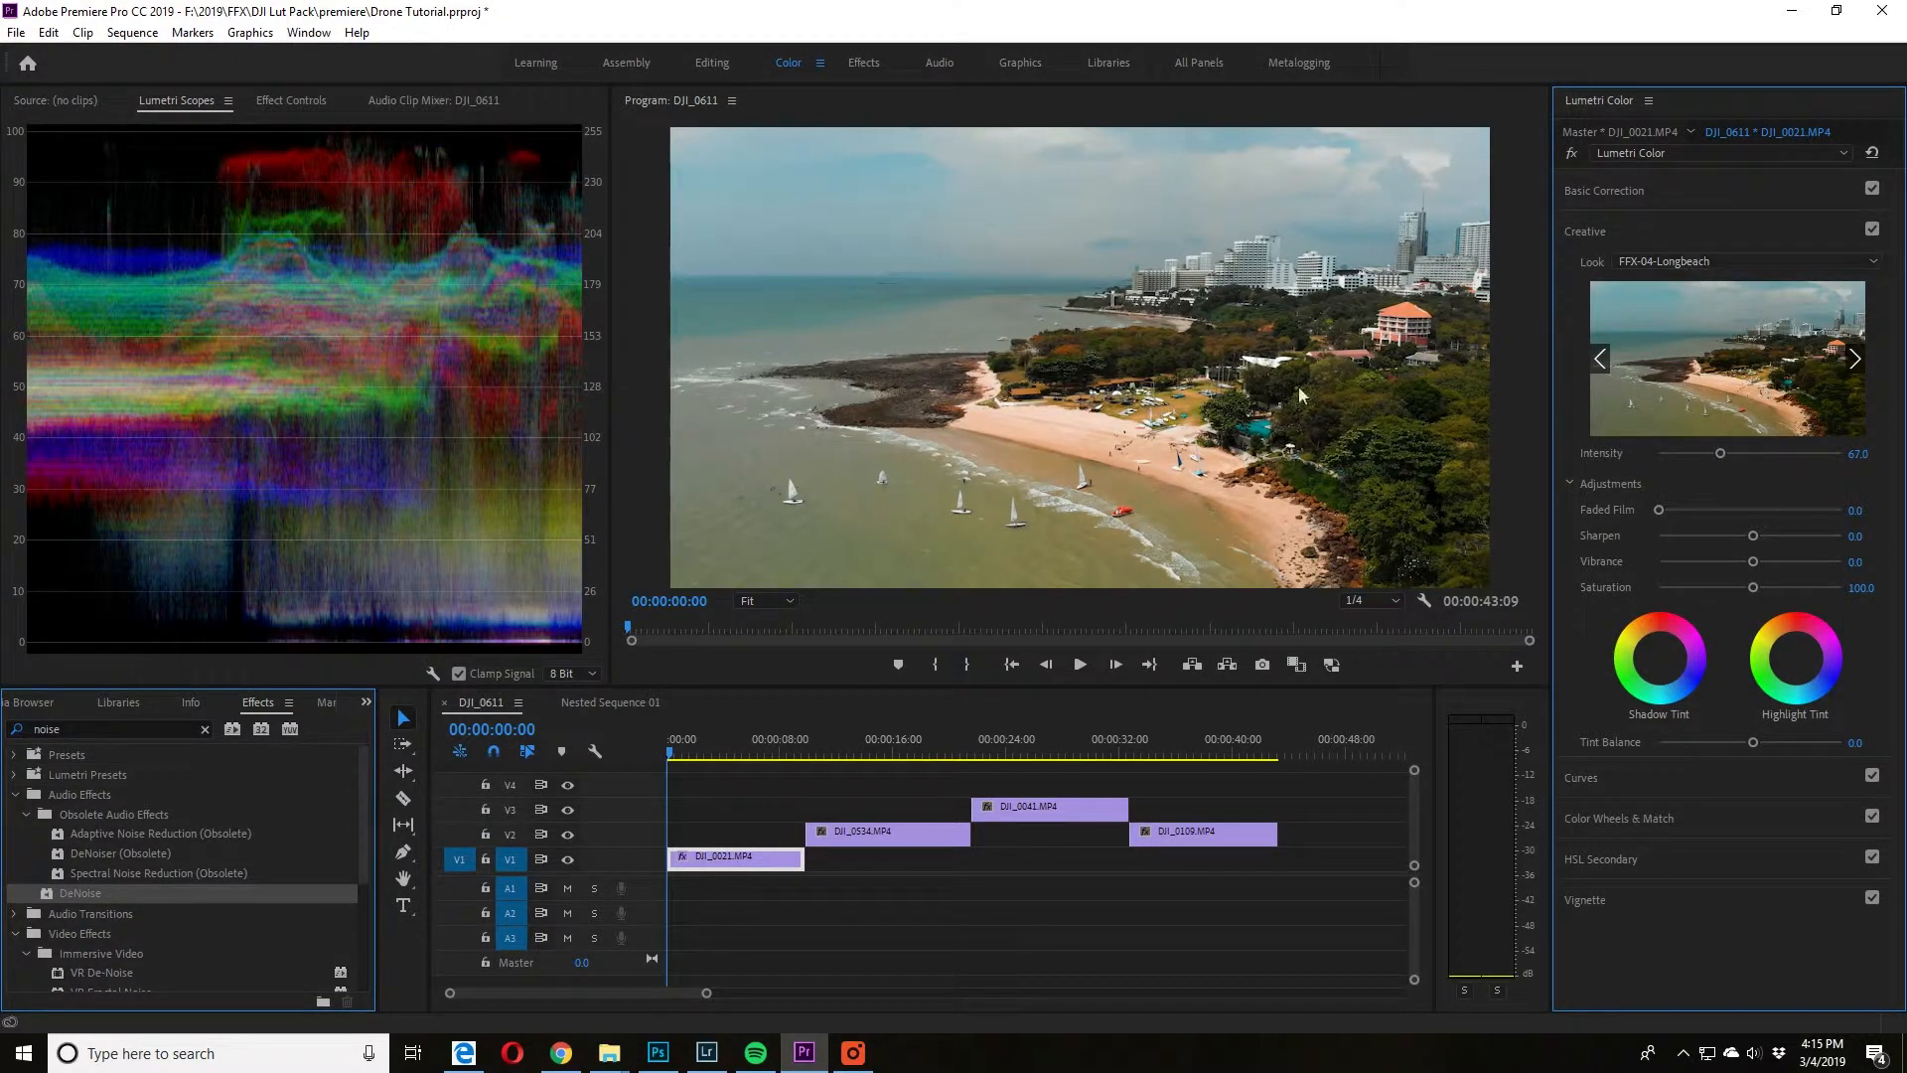
- Try the FFX-05-Frisk, FFX-10-Washed and FFX-Bonus-Iceland looks on the beach clip
{"action": "left_click", "coordinate": [1661, 261]}
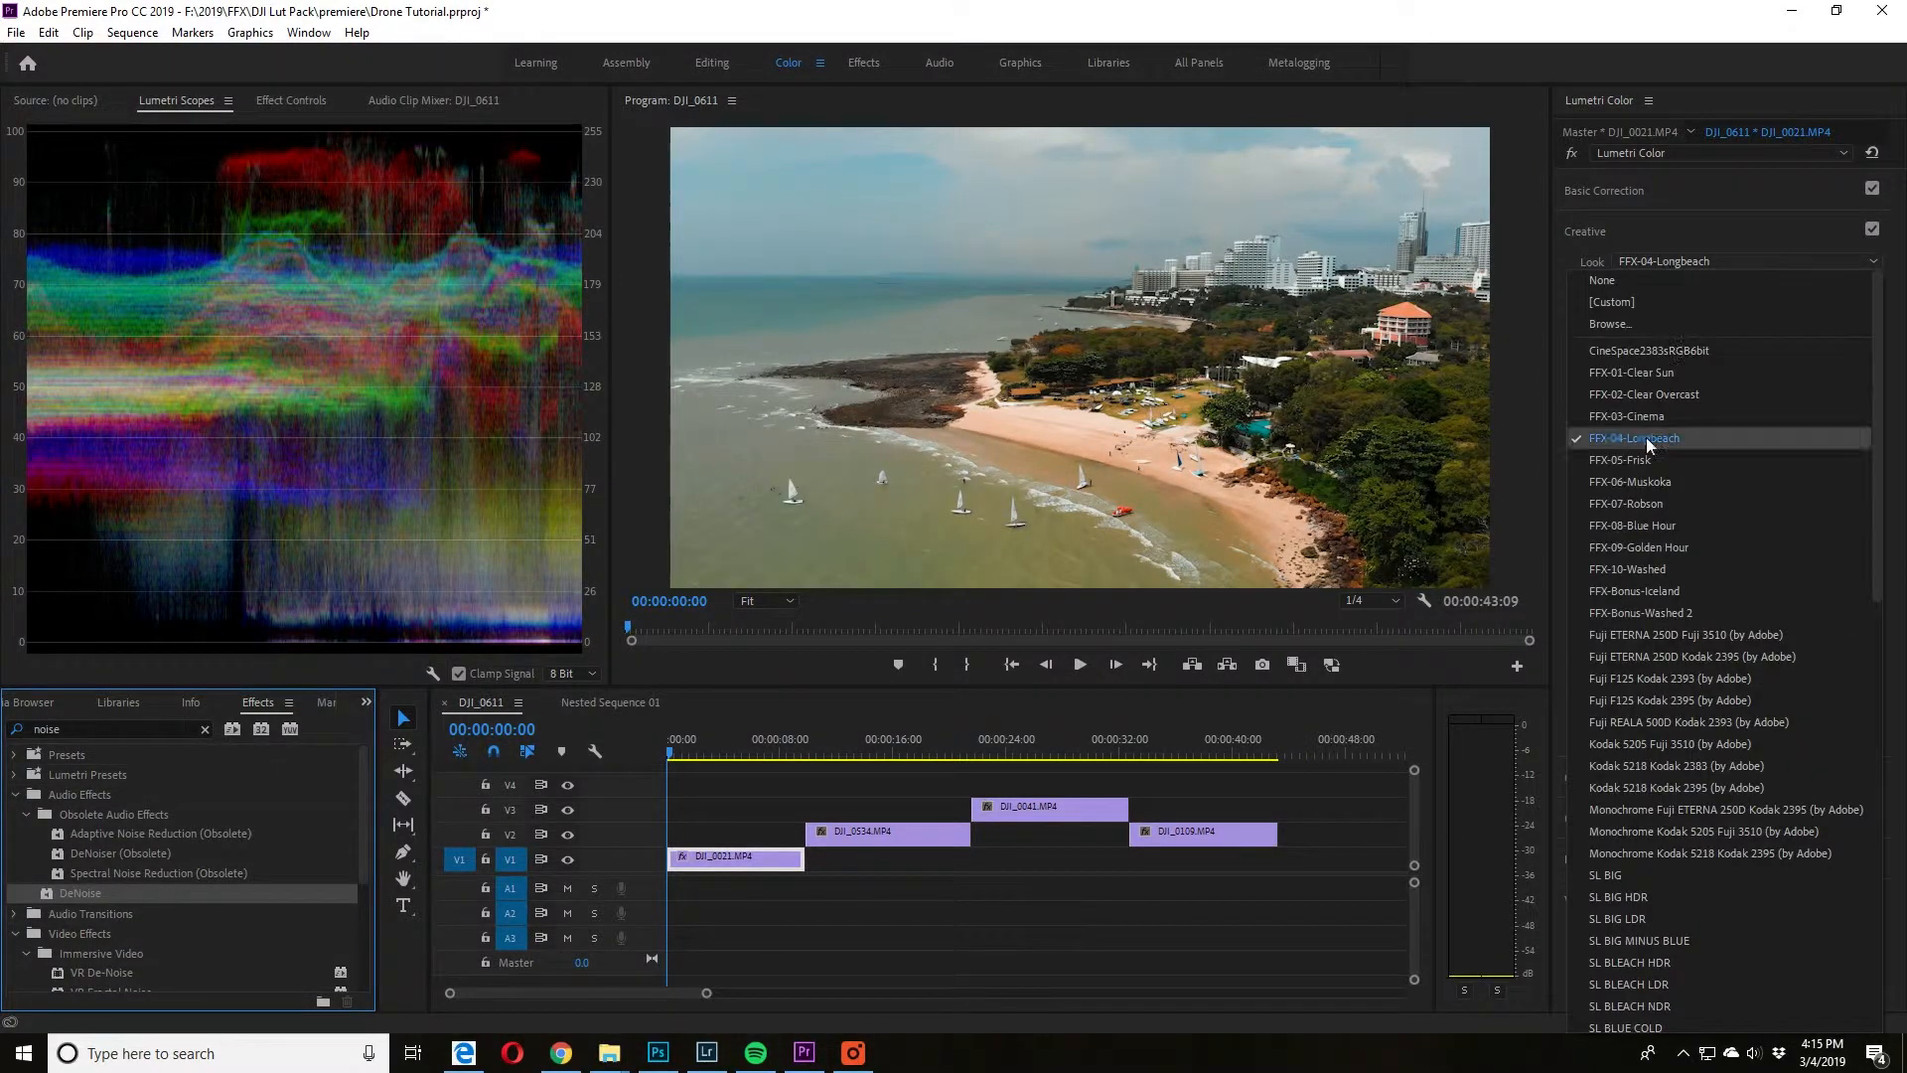
{"action": "left_click", "coordinate": [1637, 459]}
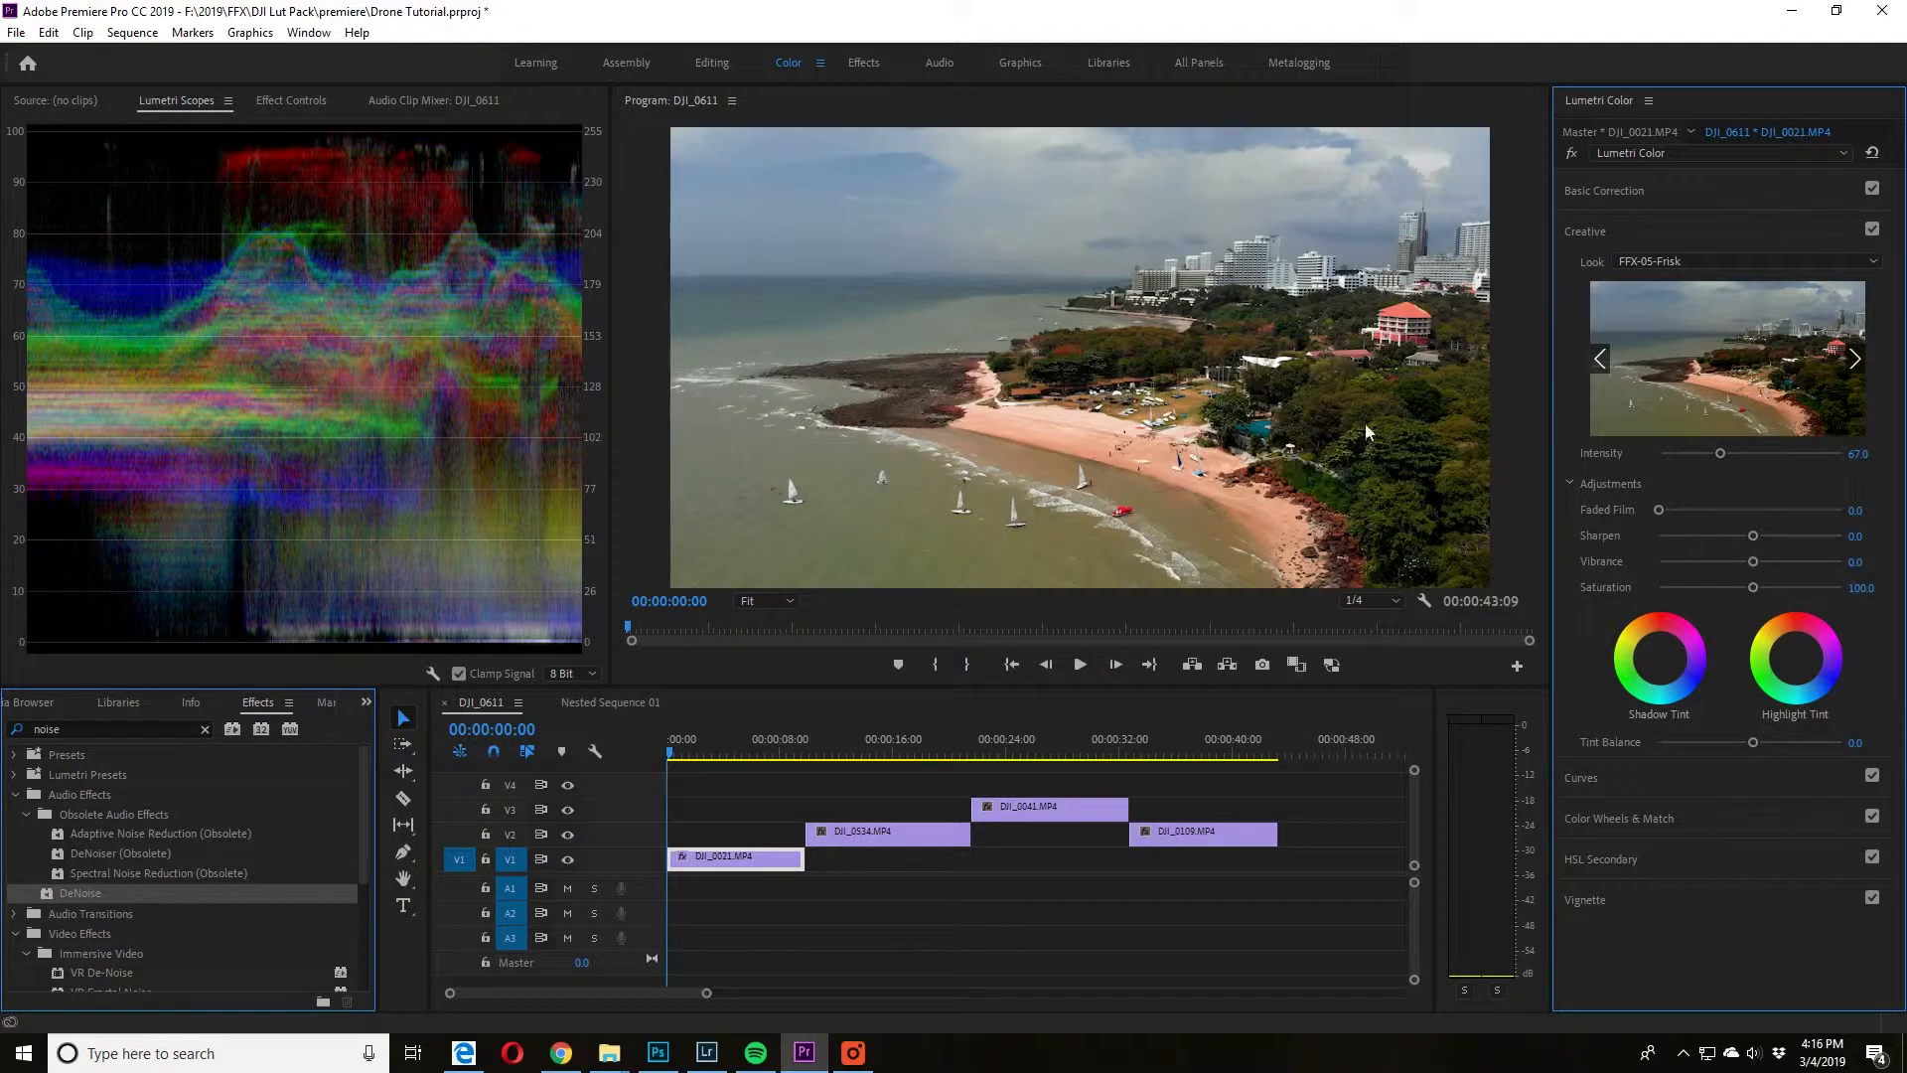
{"action": "left_click", "coordinate": [1669, 261]}
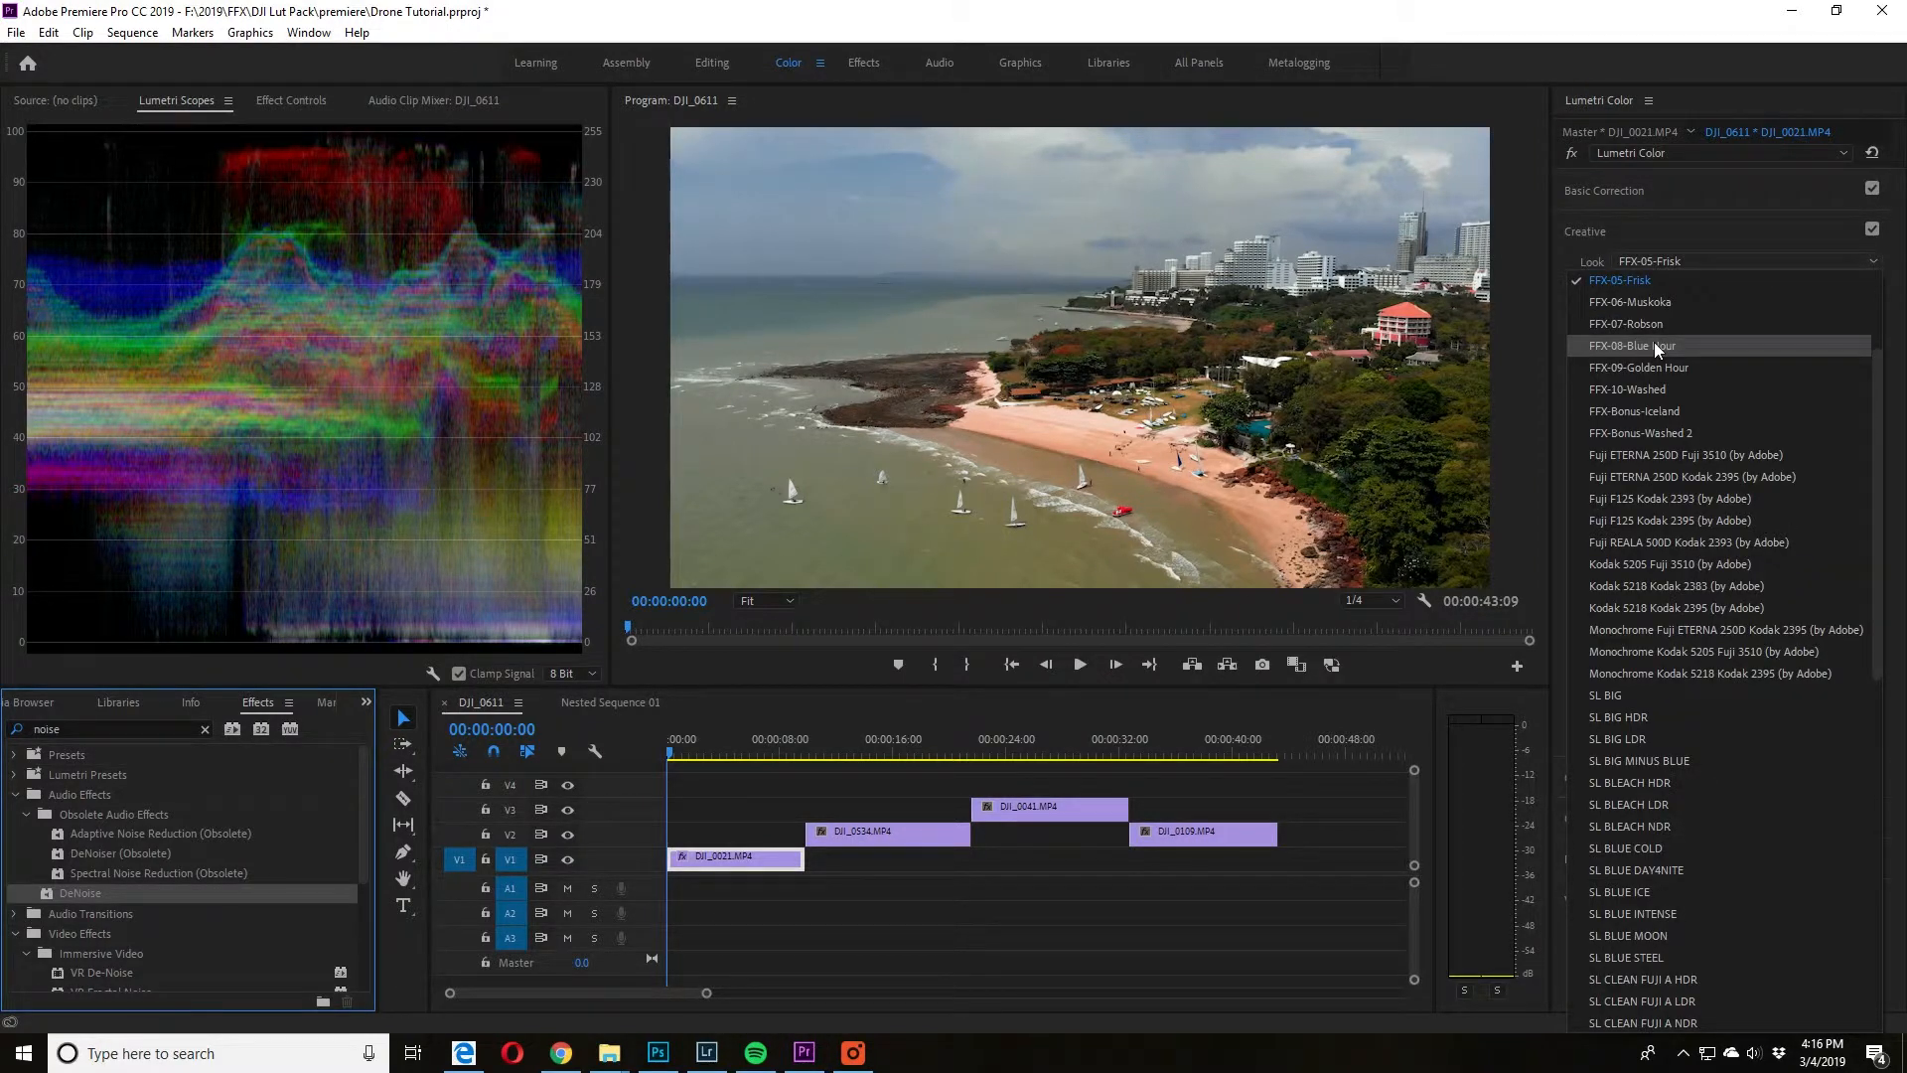
{"action": "key", "text": "Up"}
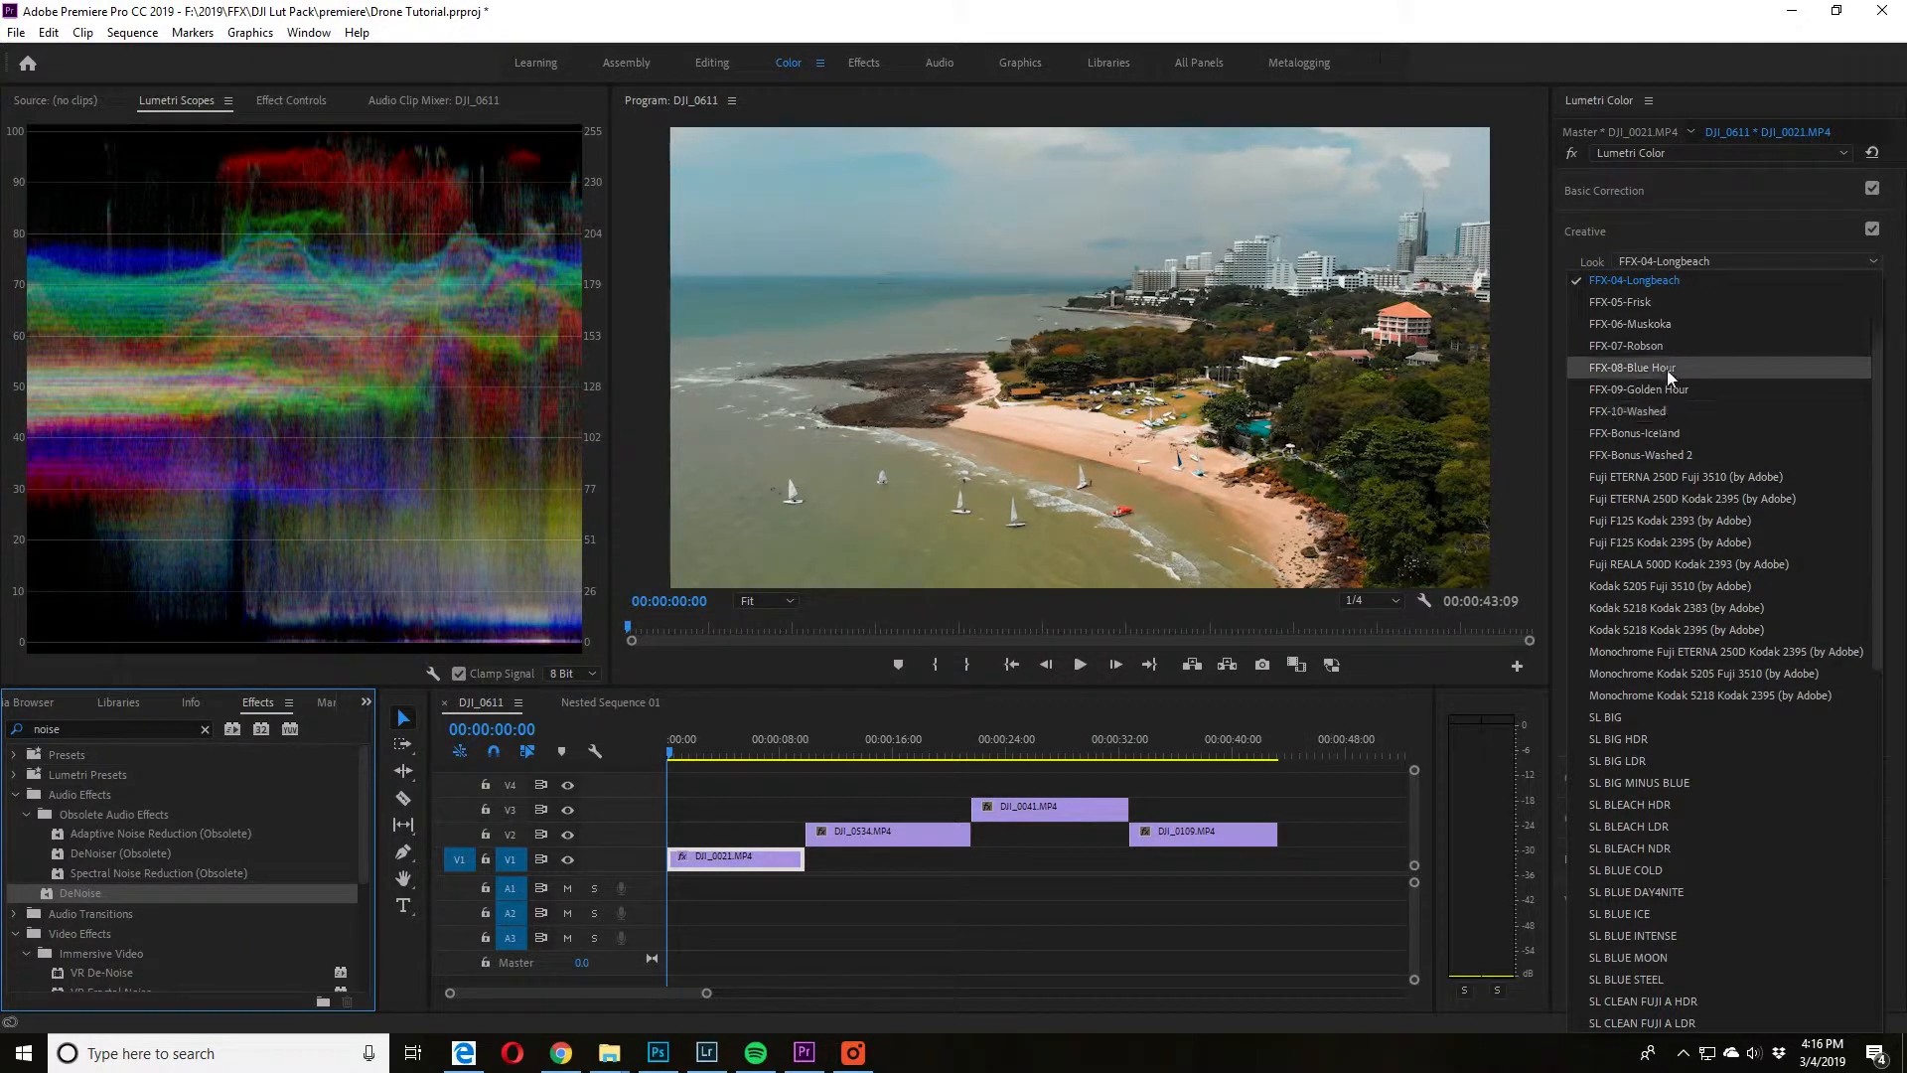
{"action": "left_click", "coordinate": [1653, 413]}
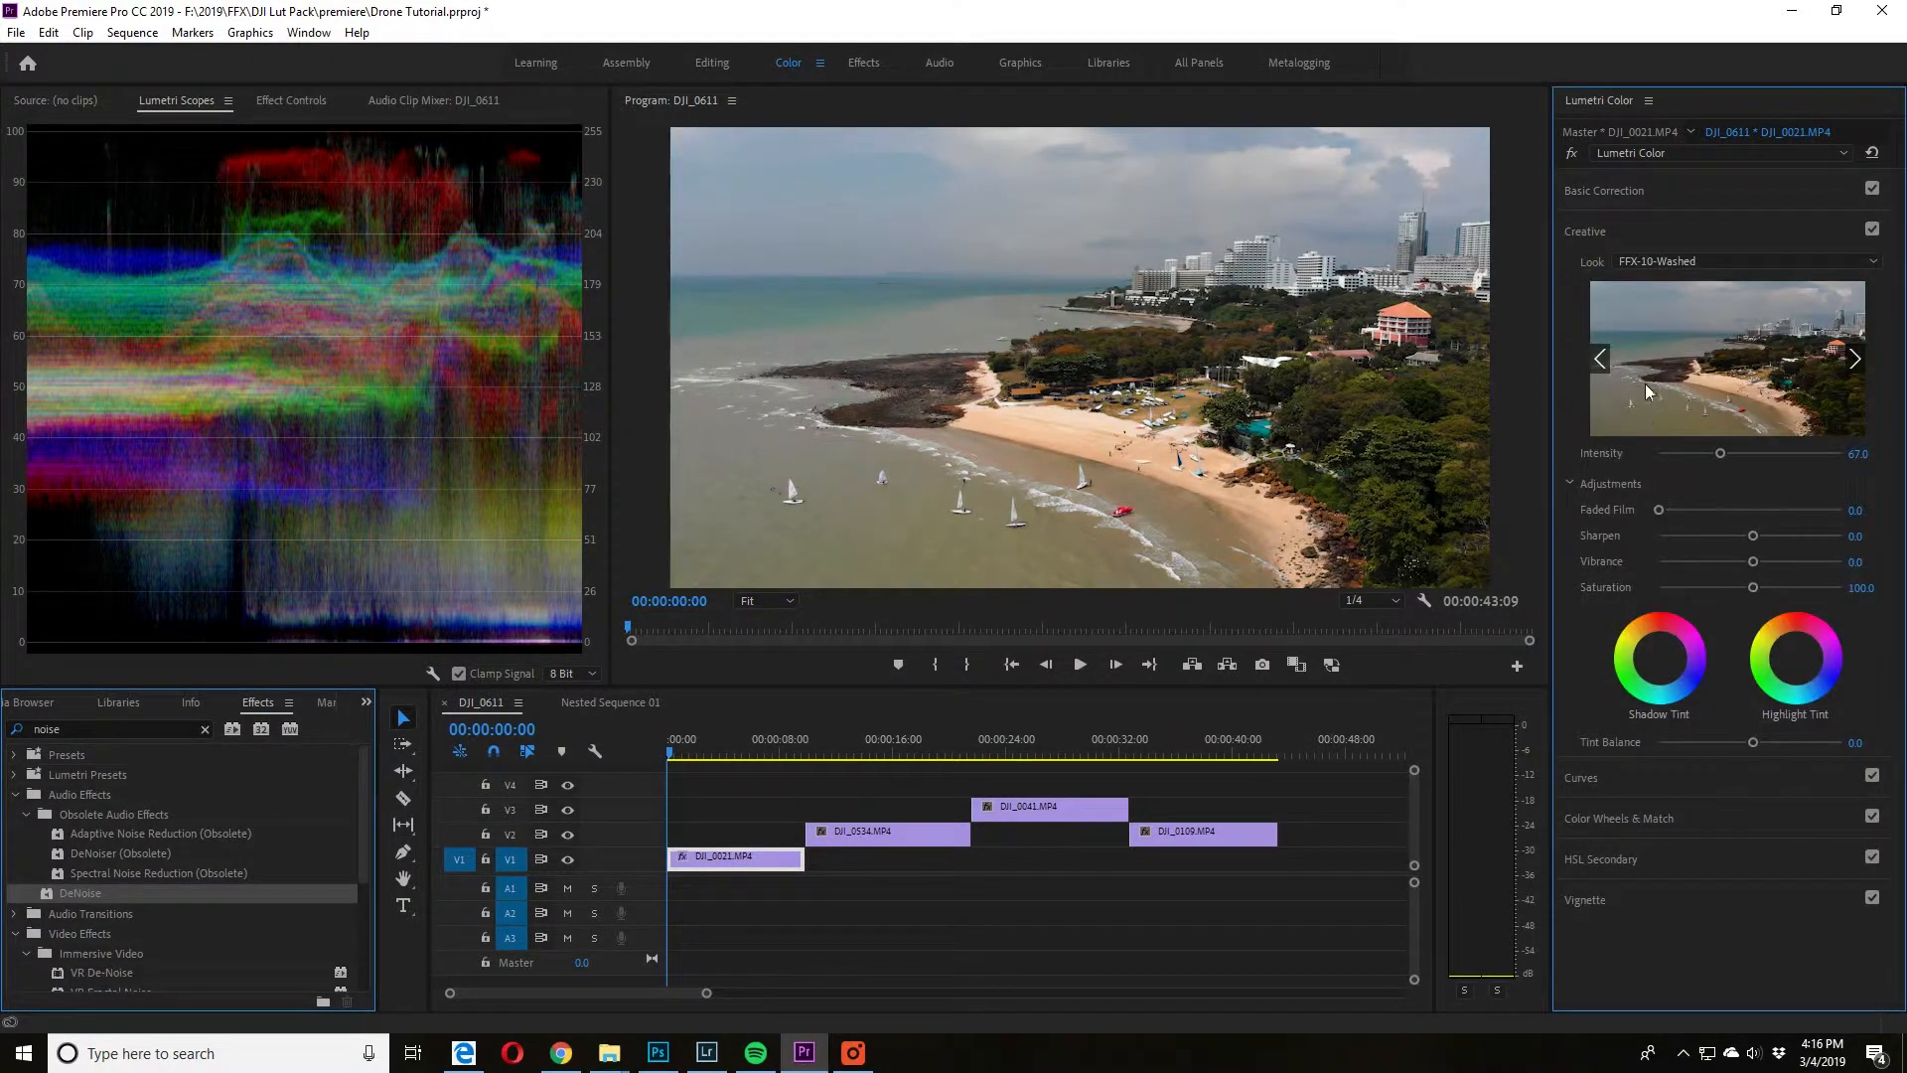
{"action": "left_click", "coordinate": [1671, 260]}
{"action": "left_click", "coordinate": [1665, 303]}
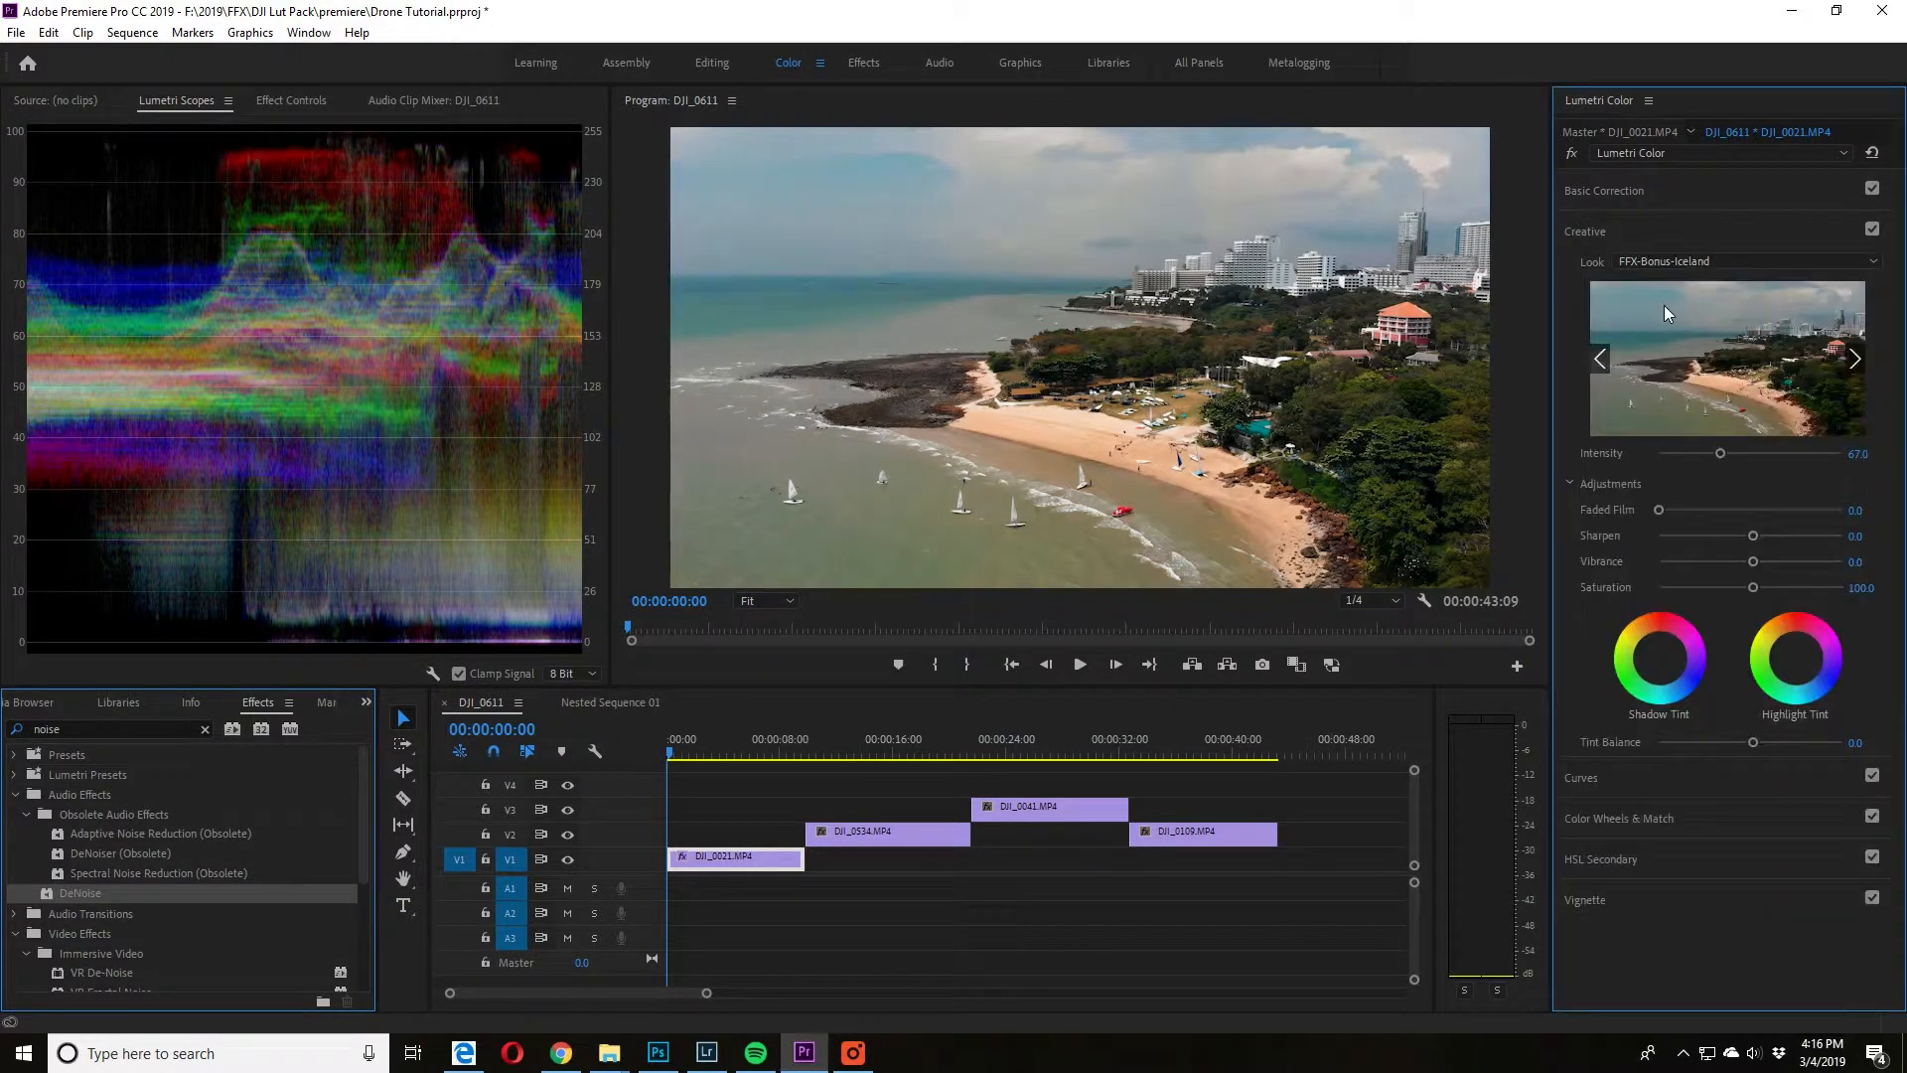
- Reapply the FFX-01-Clear Sun look to the beach clip and play it back while switching the Creative section off and on
{"action": "left_click", "coordinate": [1668, 264]}
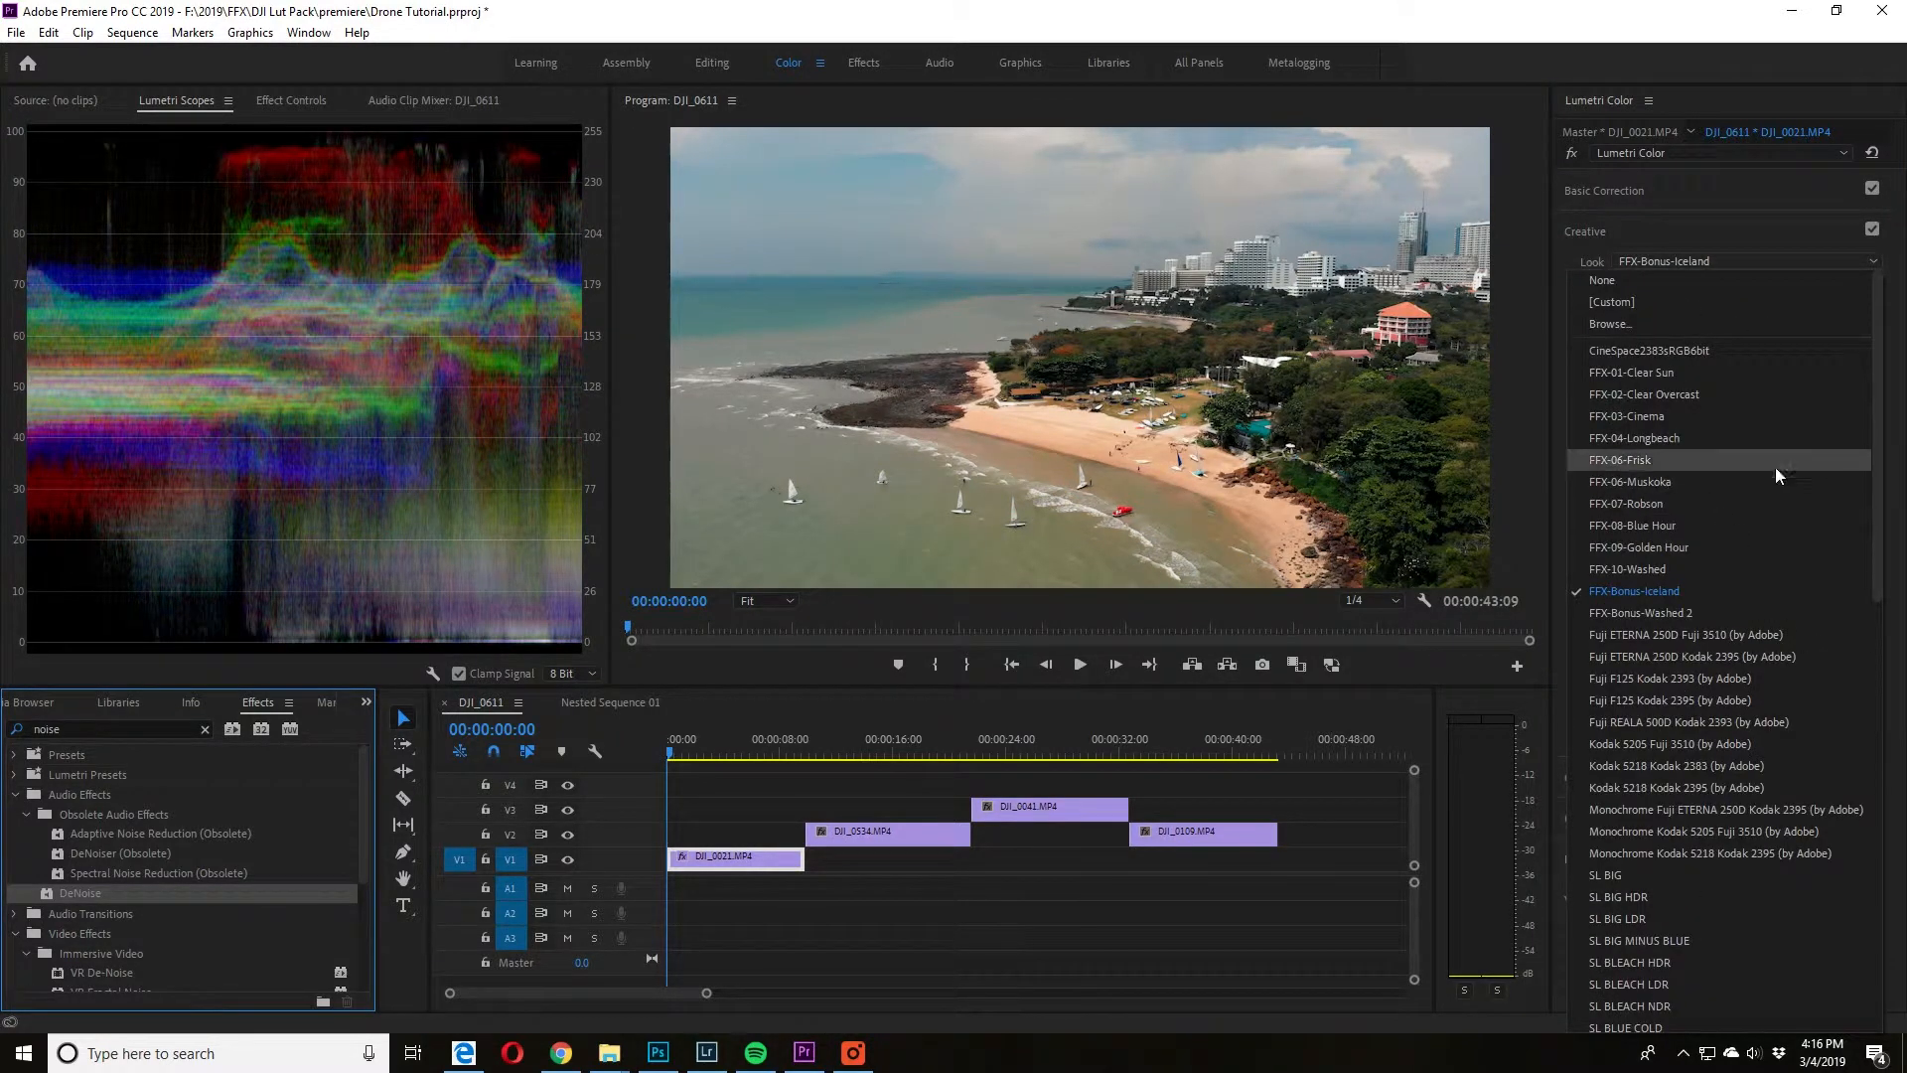
{"action": "left_click", "coordinate": [1663, 376]}
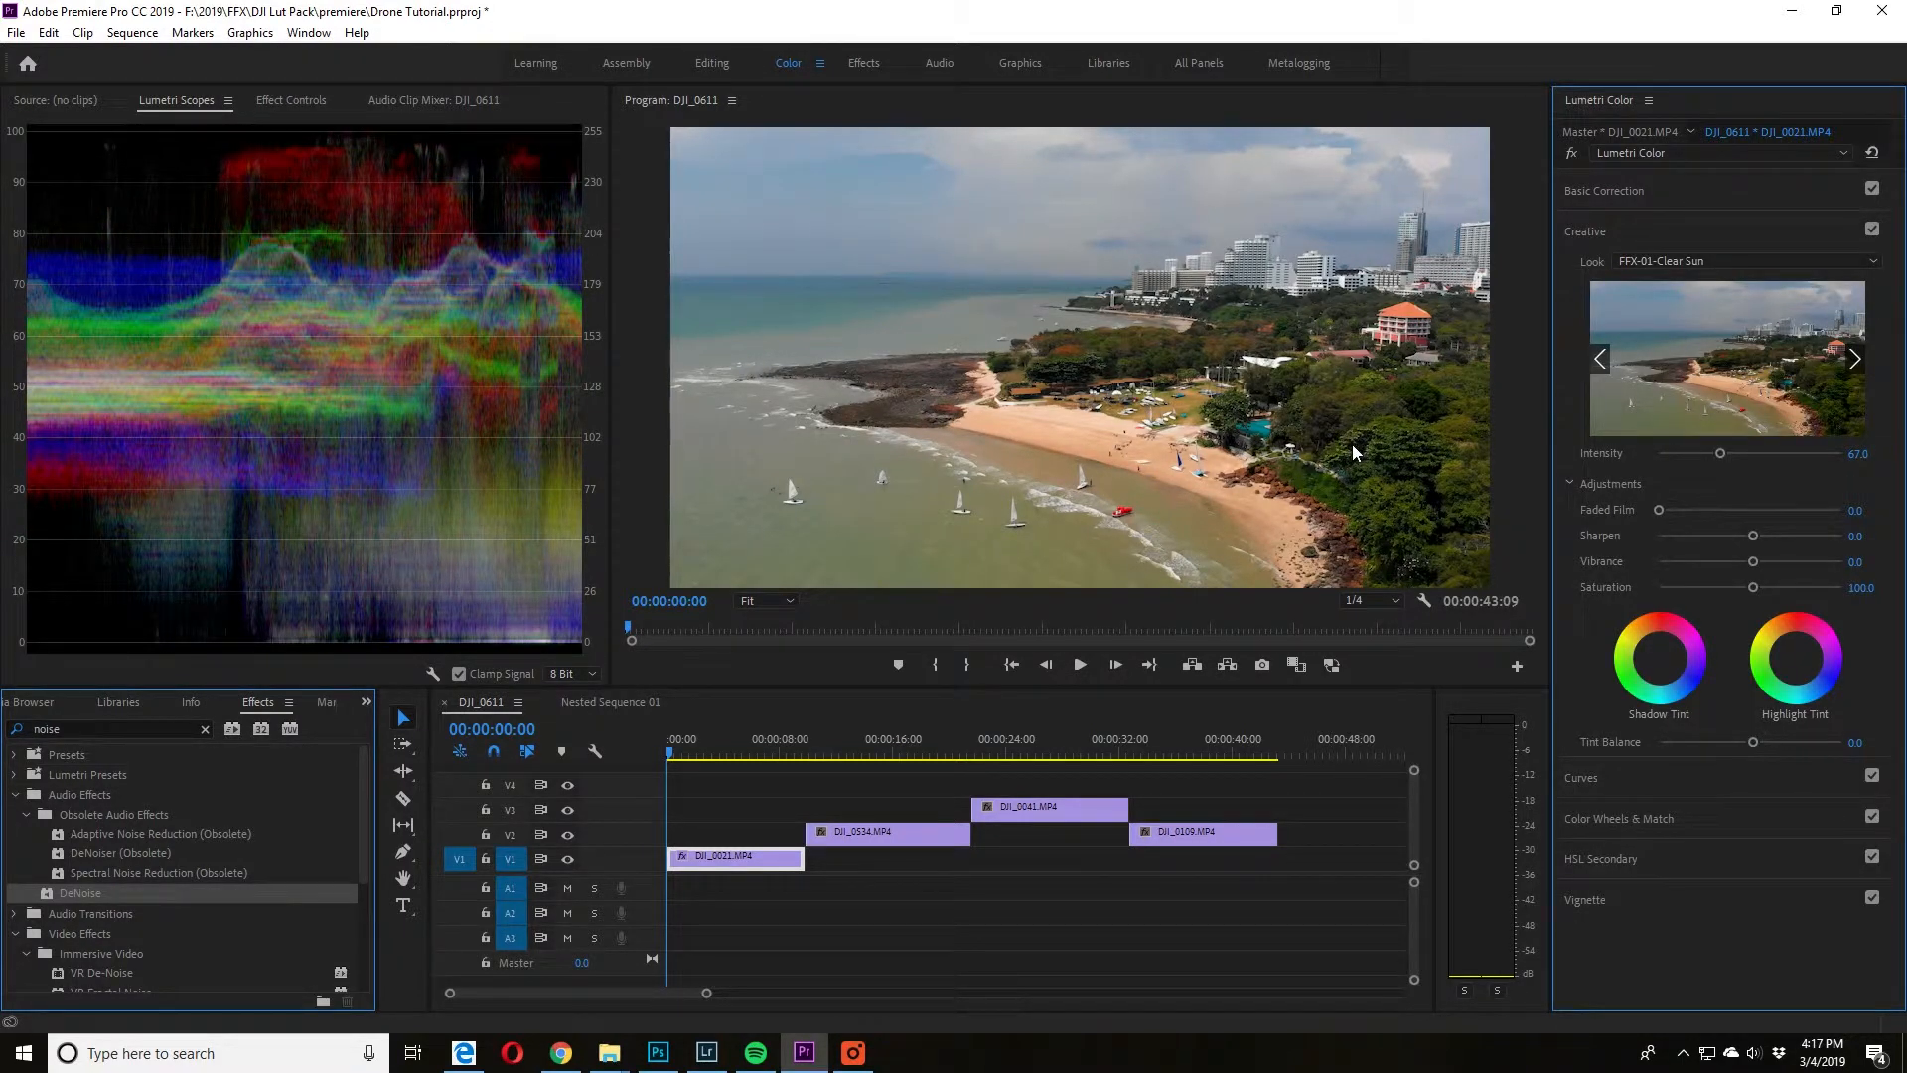
{"action": "key", "text": "space"}
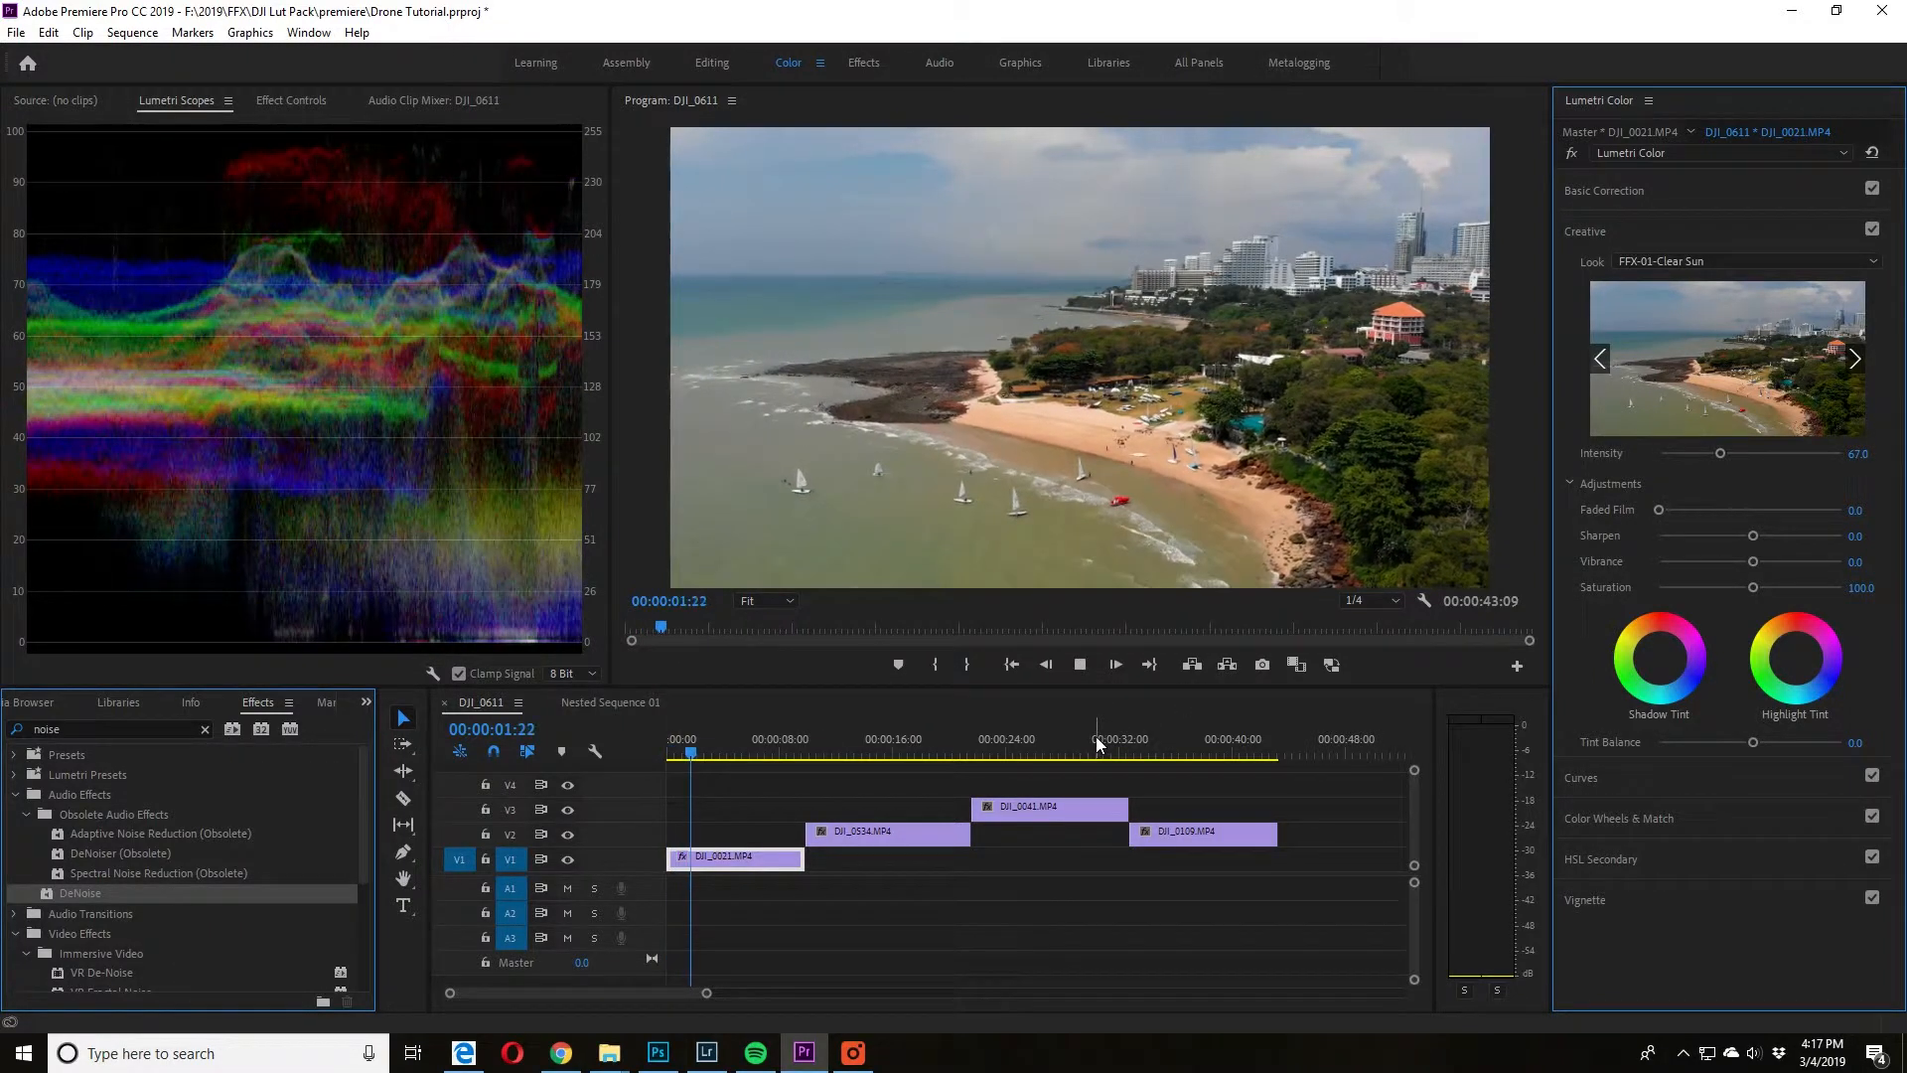
{"action": "left_click", "coordinate": [1873, 230]}
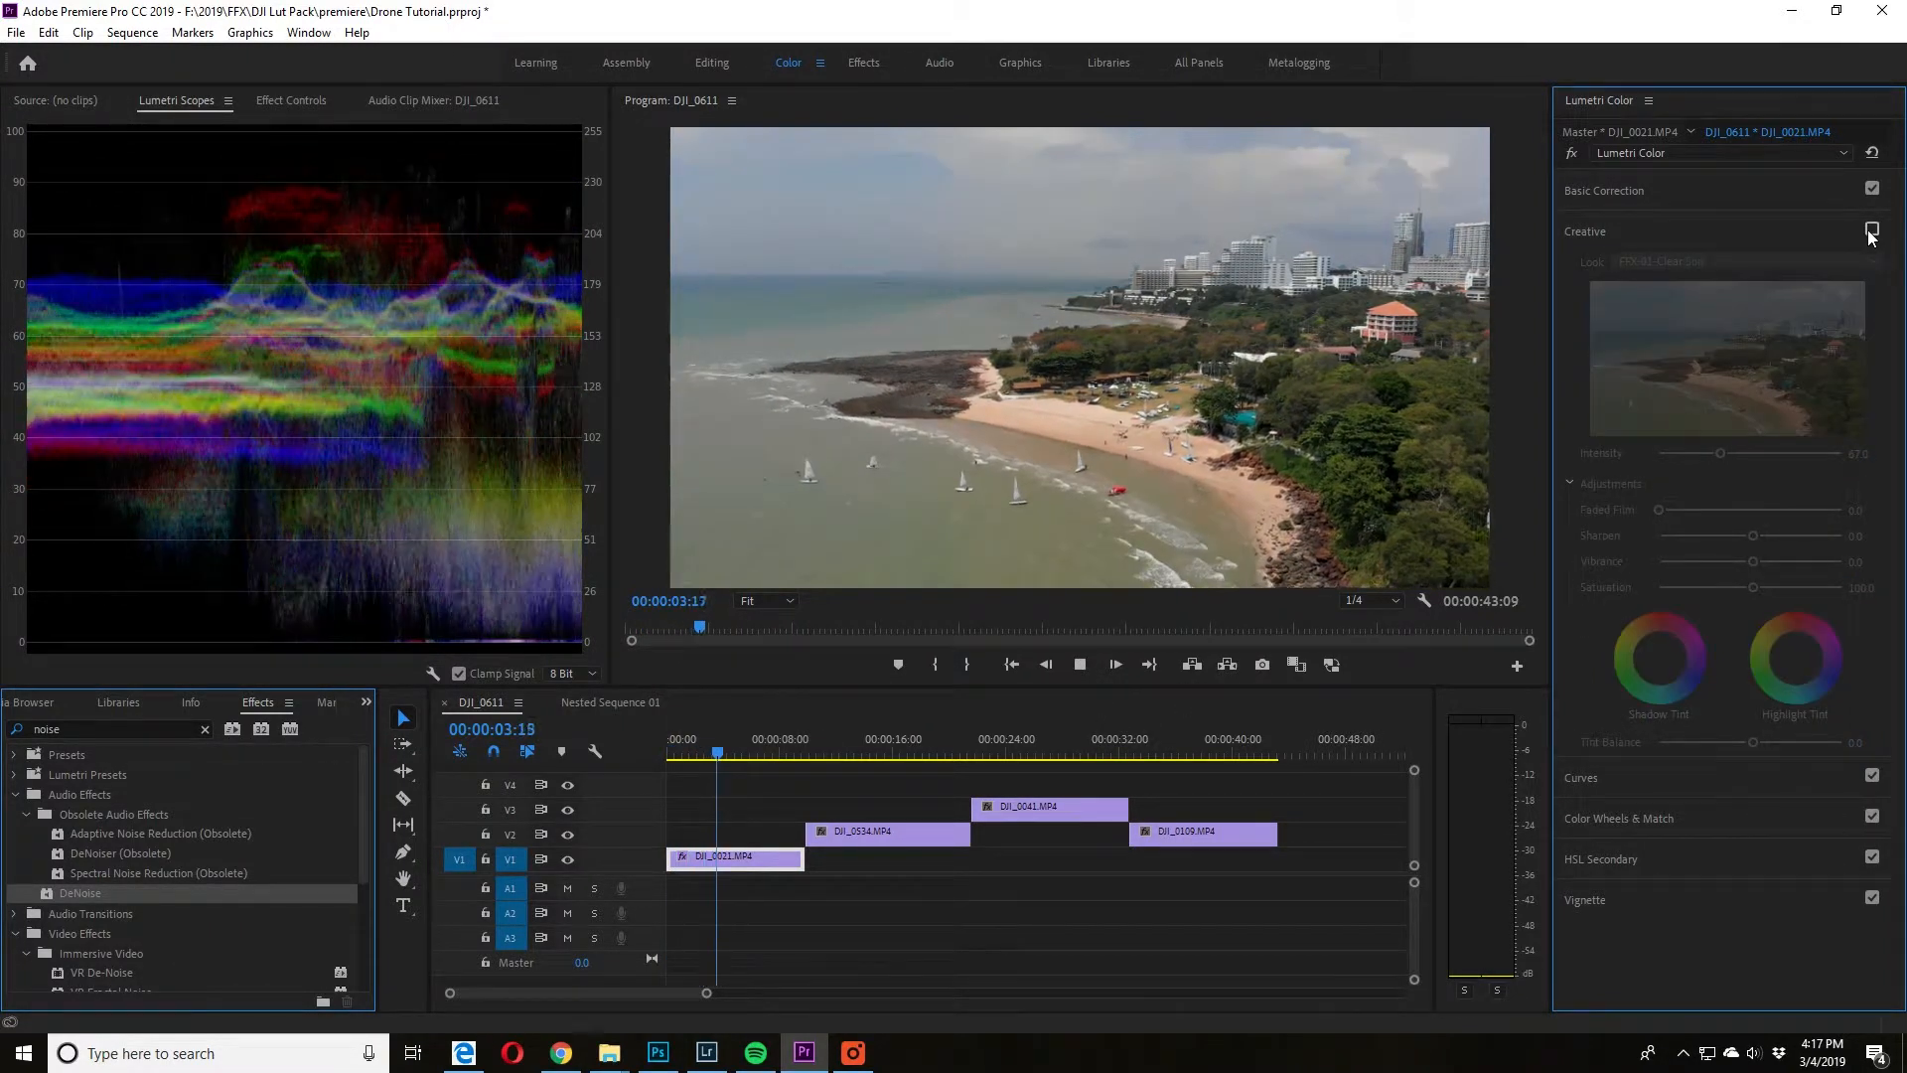
{"action": "left_click", "coordinate": [1873, 229]}
{"action": "left_click", "coordinate": [1872, 230]}
{"action": "left_click", "coordinate": [1873, 230]}
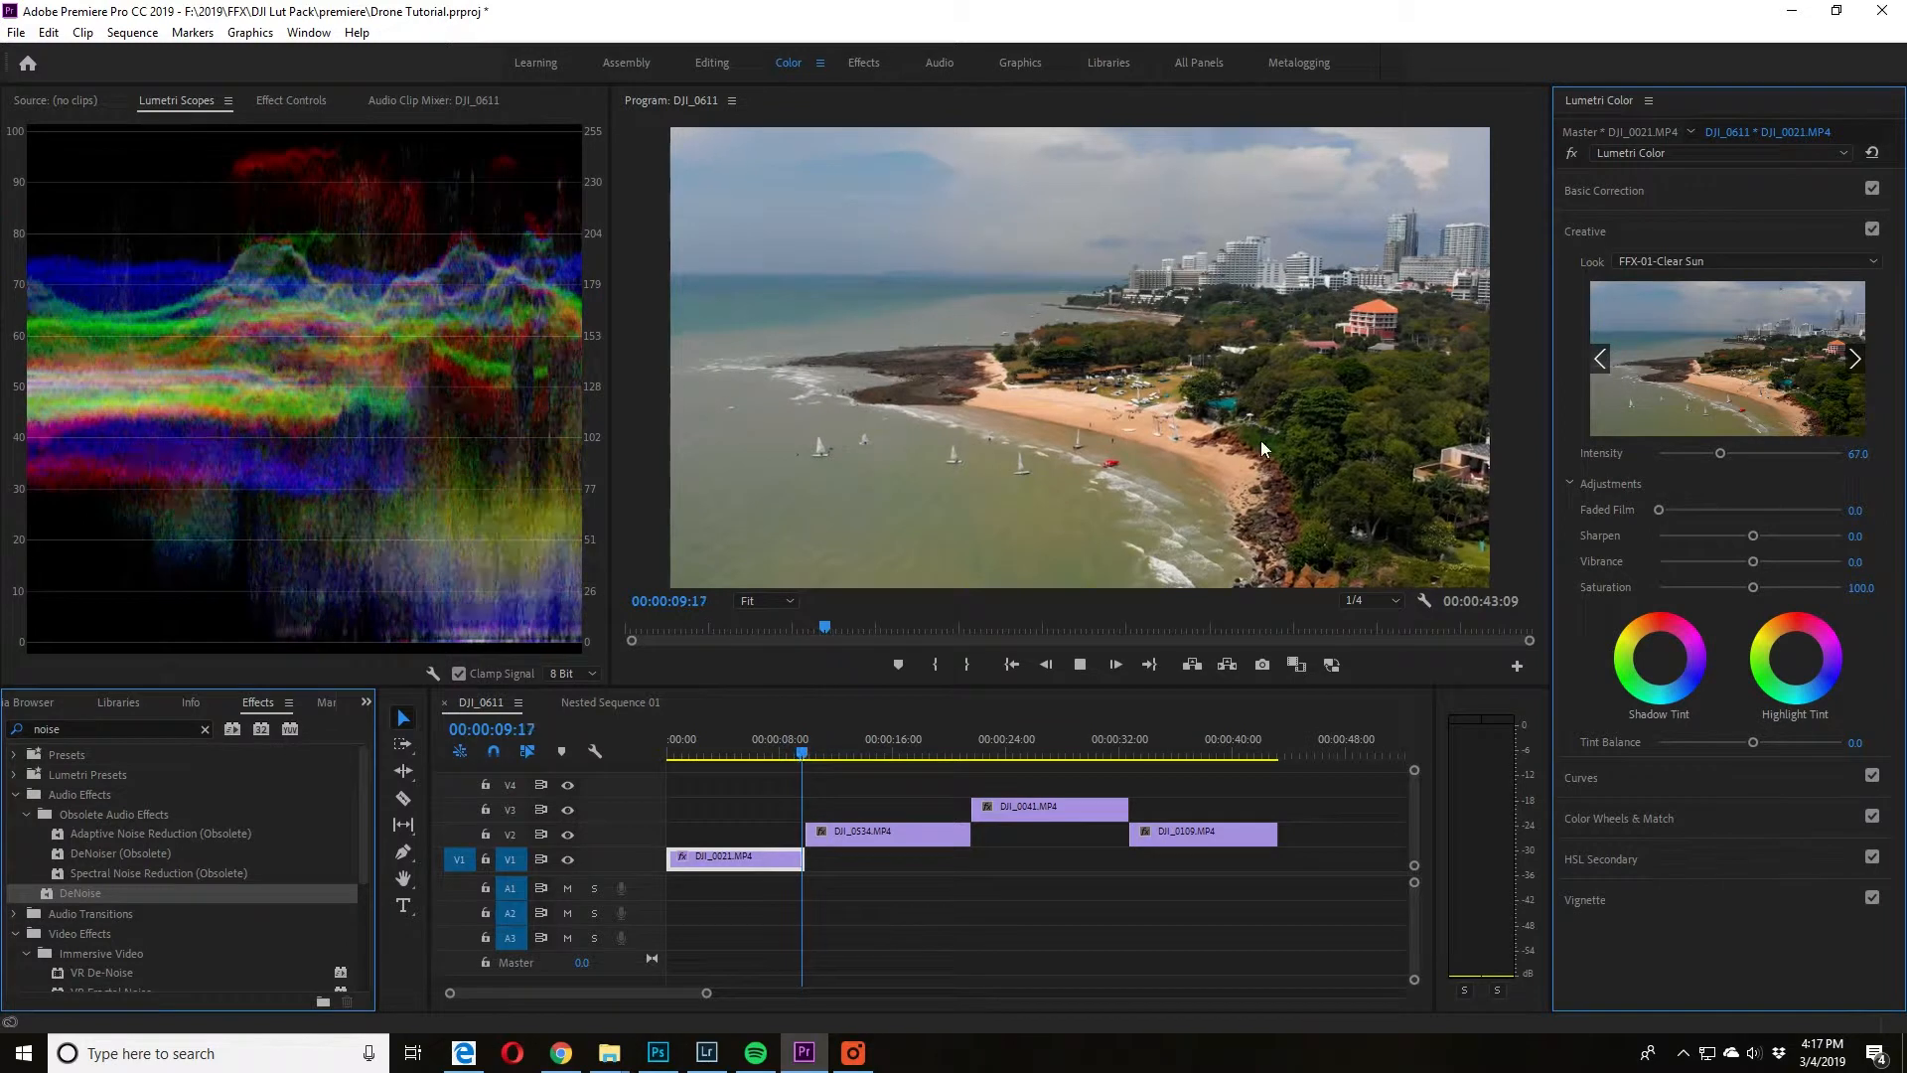
{"action": "key", "text": "space"}
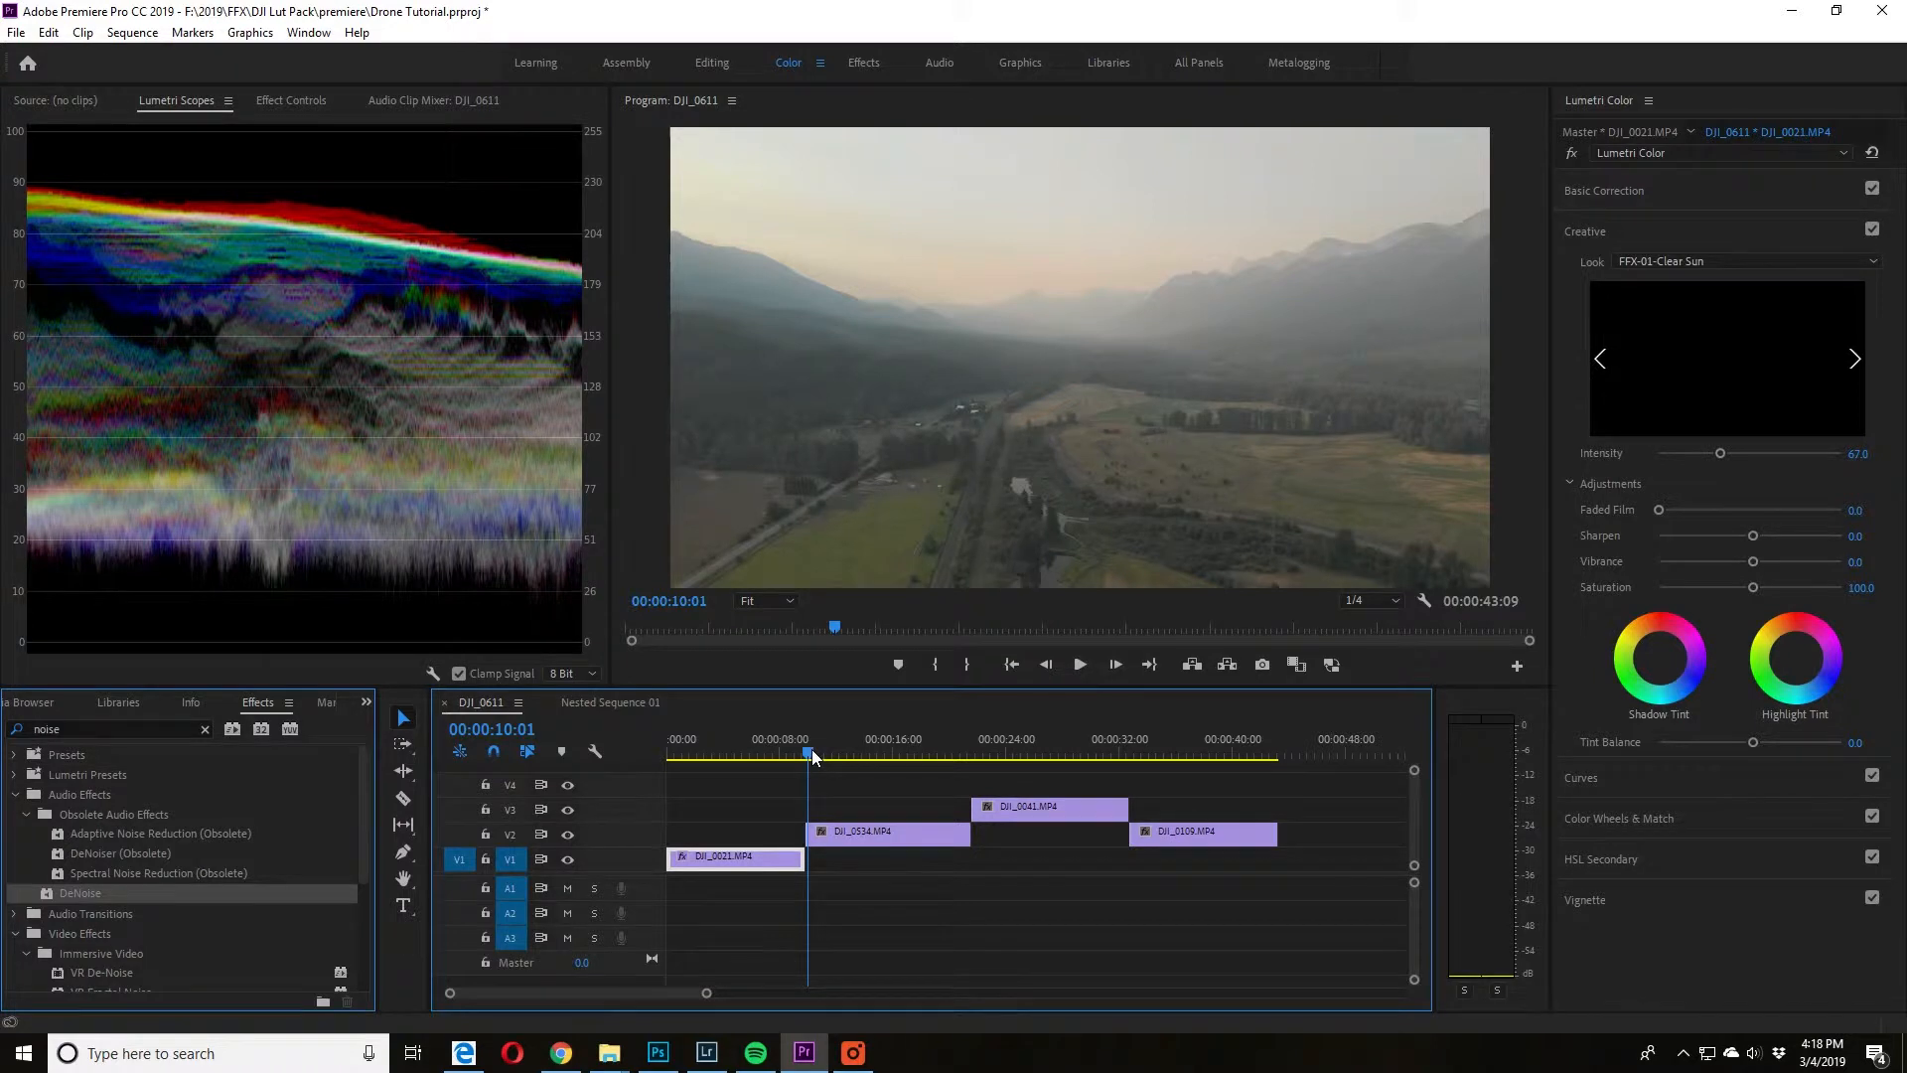
- Apply the FFX-08-Blue Hour look to the valley clip DJI_0534.MP4 and raise its intensity to 111.4
{"action": "left_click_drag", "start_coordinate": [813, 750], "coordinate": [811, 757]}
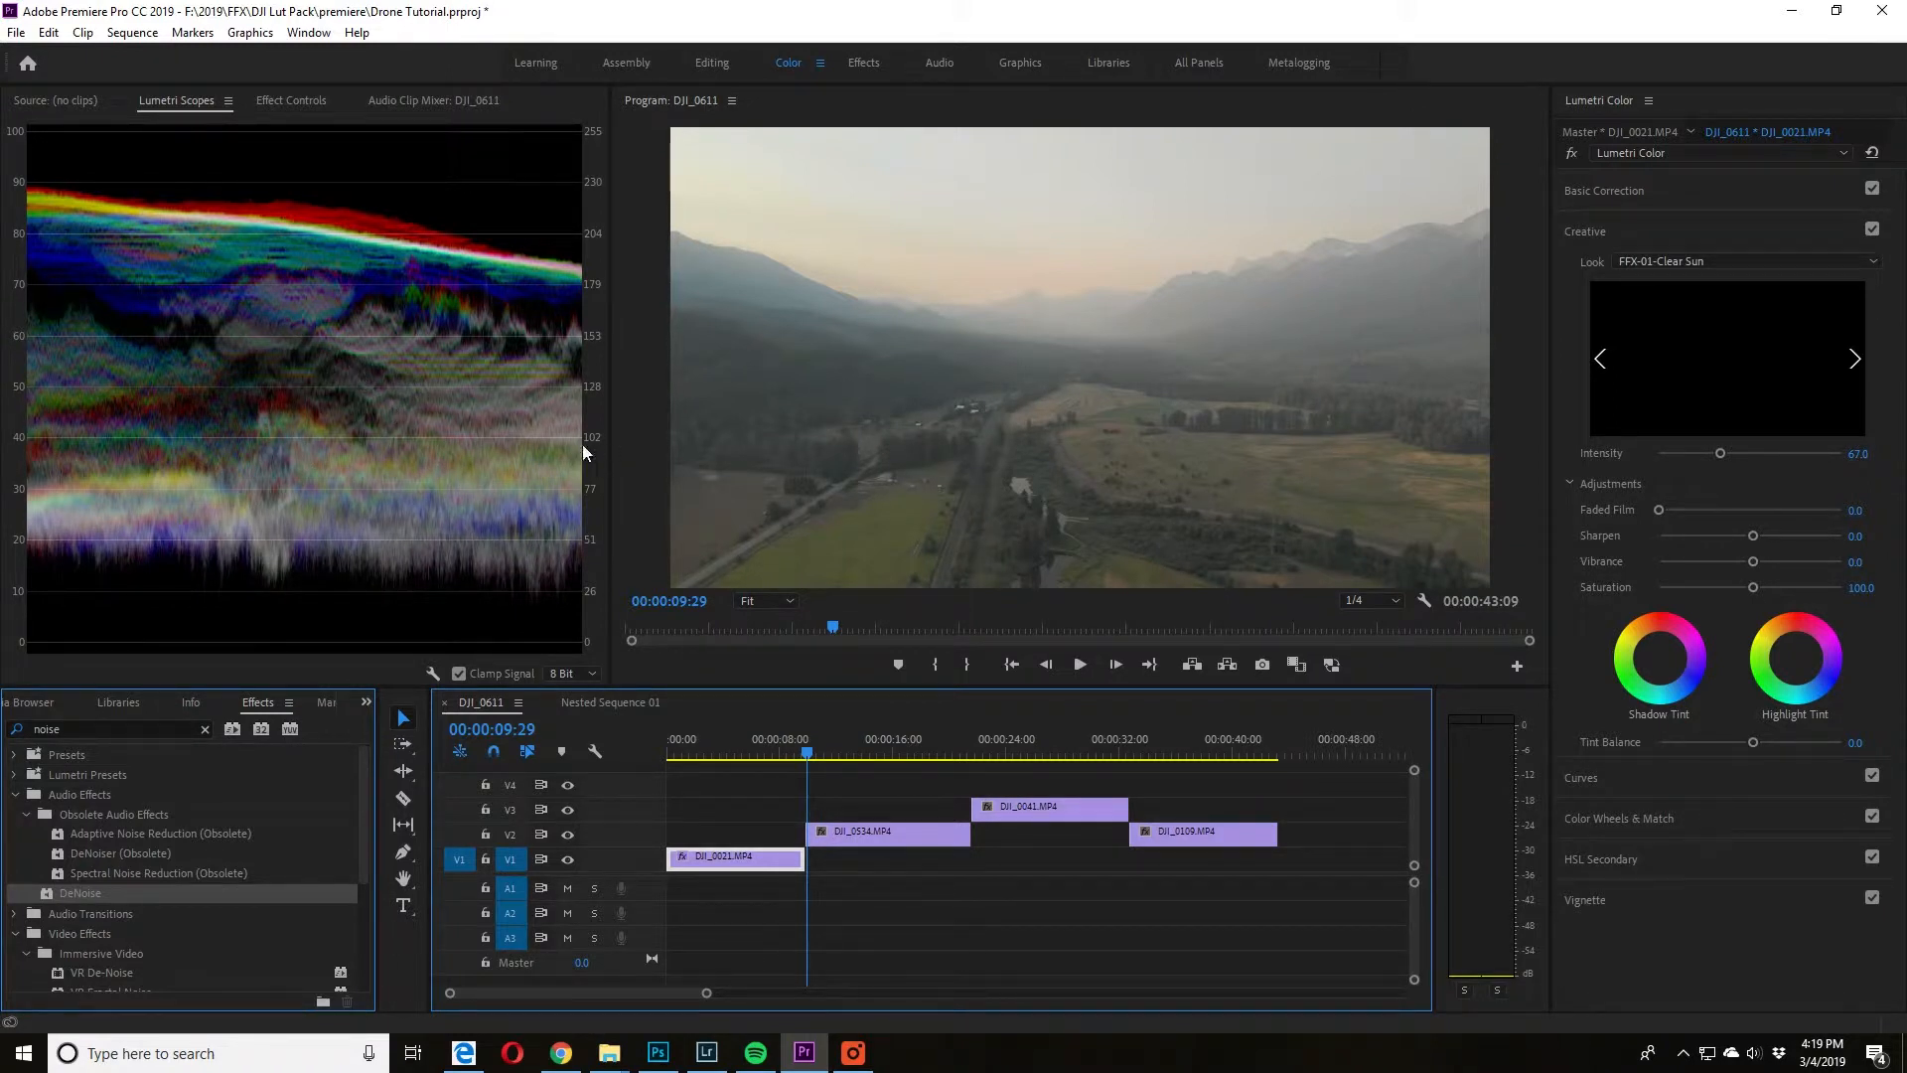
{"action": "left_click", "coordinate": [1671, 263]}
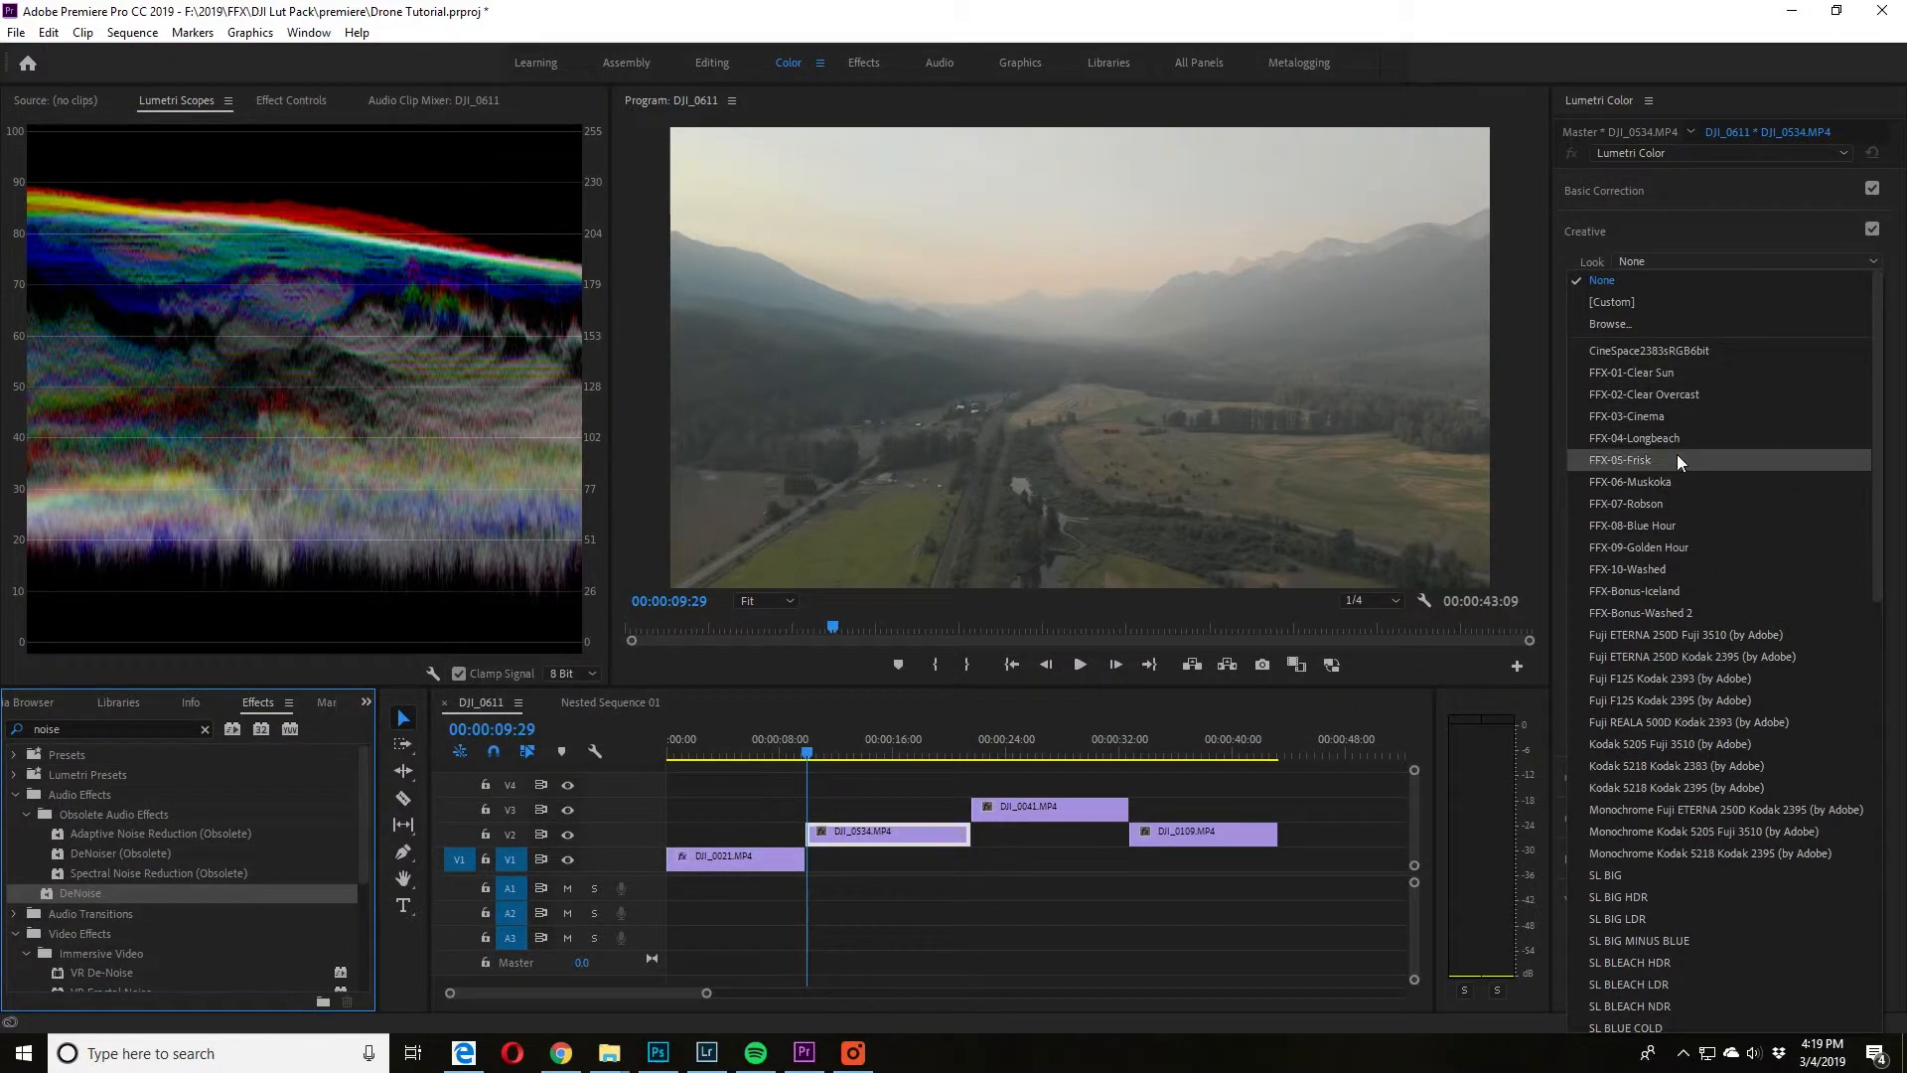
{"action": "left_click", "coordinate": [1660, 527]}
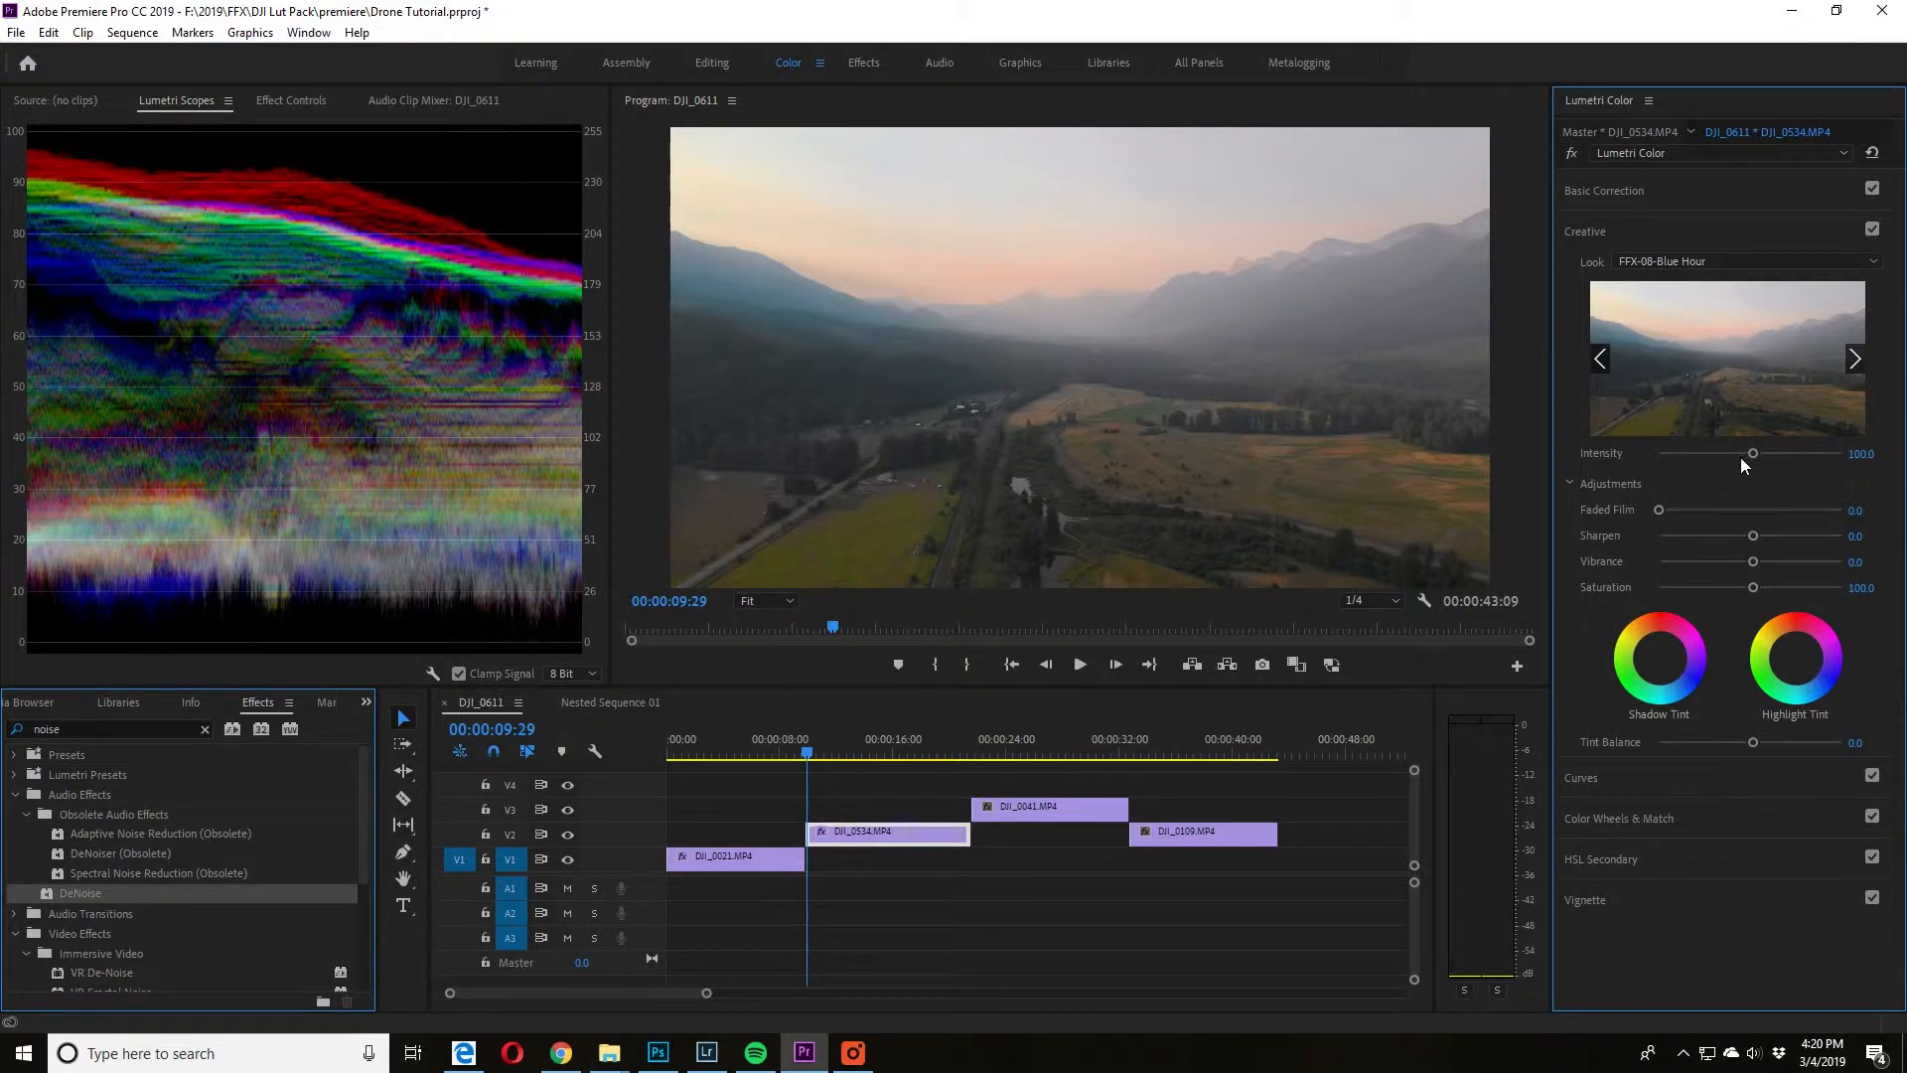
{"action": "left_click_drag", "start_coordinate": [1751, 453], "coordinate": [1761, 455]}
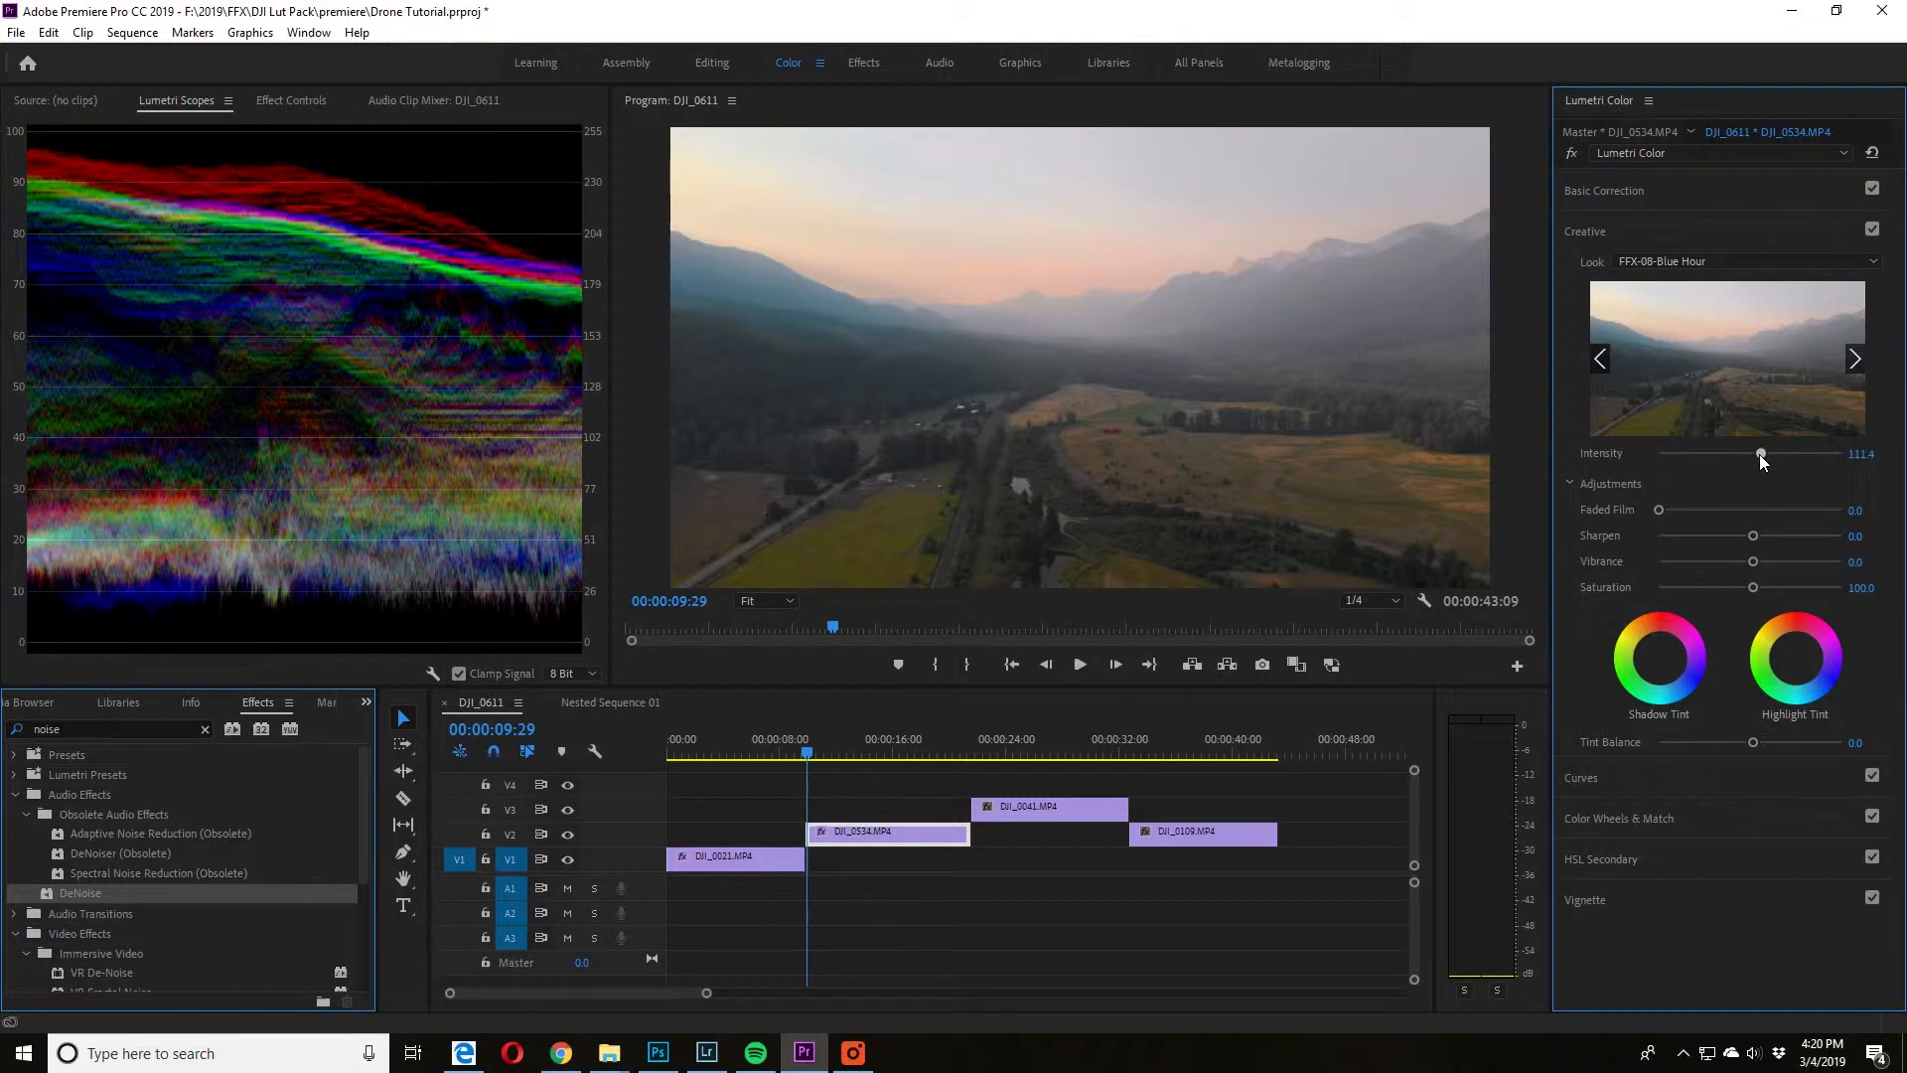
- Adjust the valley clip's basic correction: contrast 24.3, highlights 9.2, shadows 5.9, blacks -48.1 and saturation 102.7
{"action": "left_click", "coordinate": [1687, 235]}
{"action": "left_click", "coordinate": [1655, 195]}
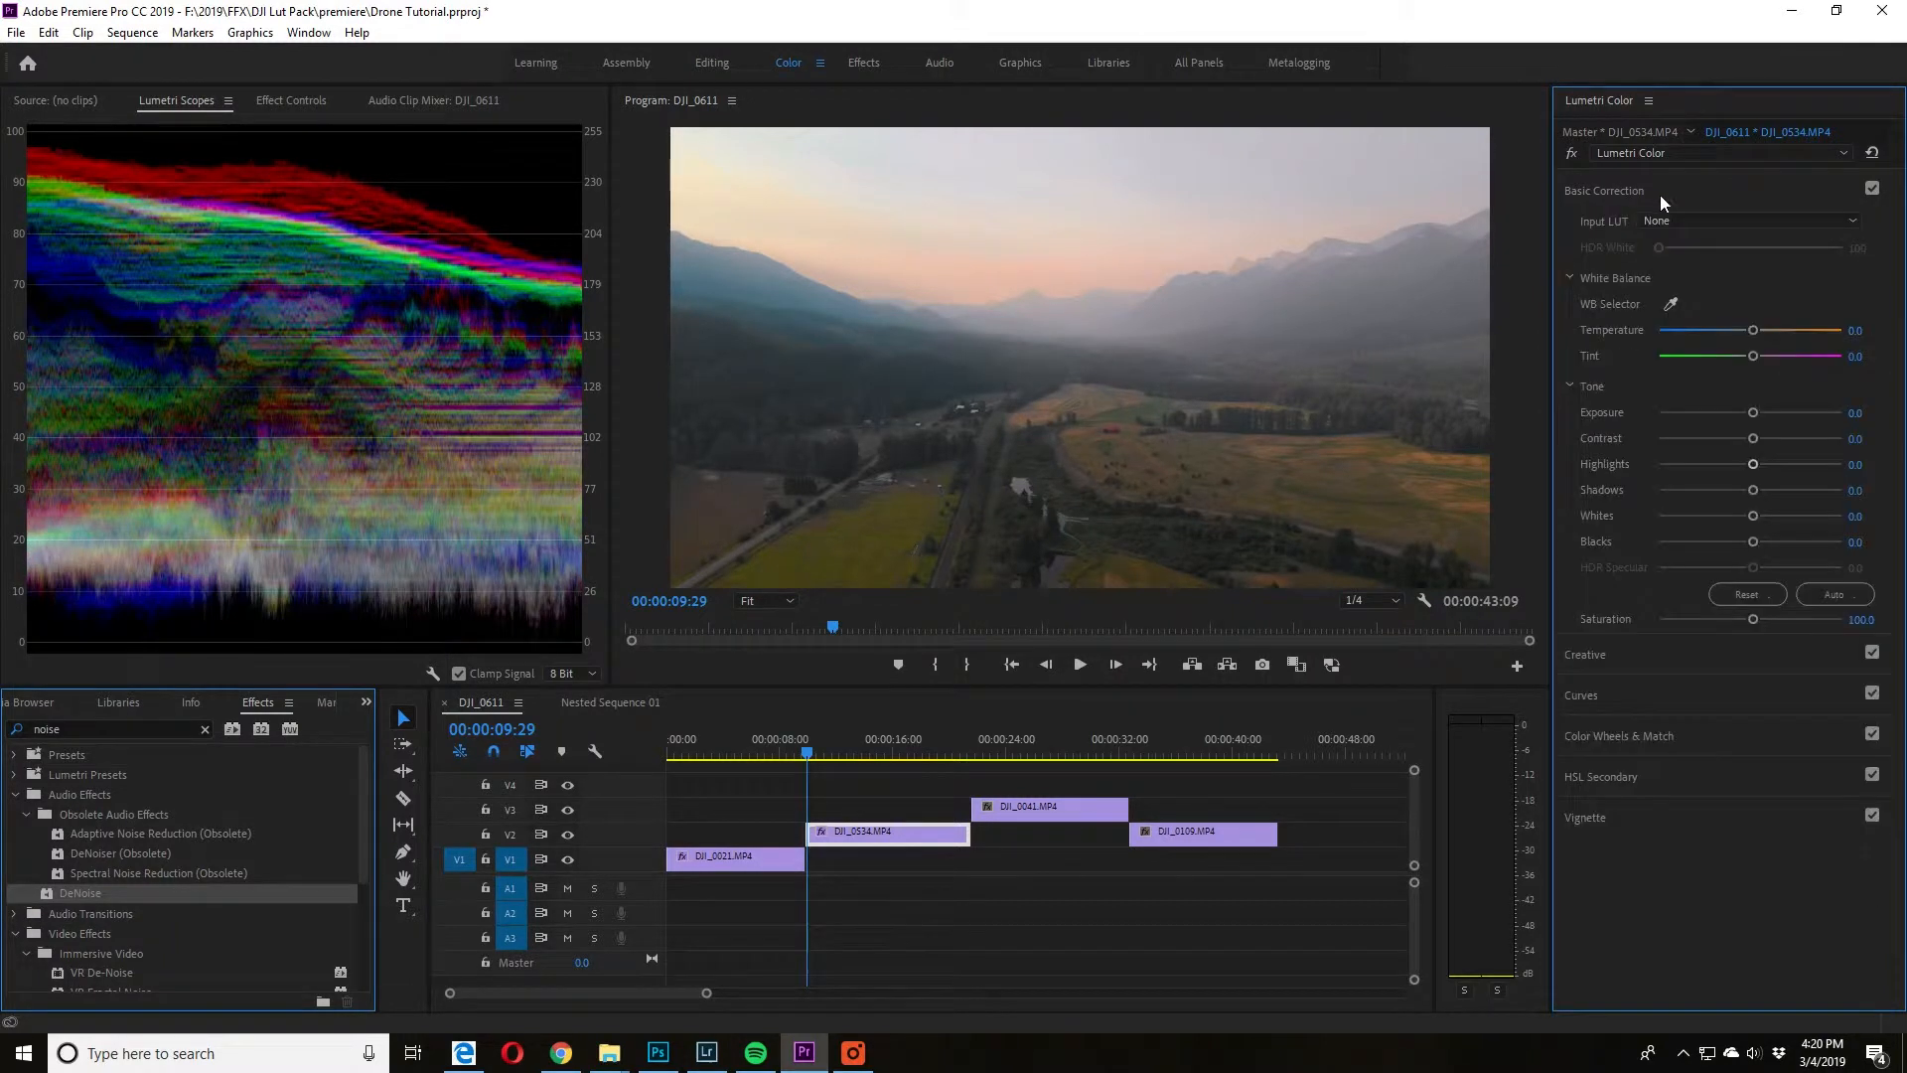
{"action": "left_click_drag", "start_coordinate": [1753, 438], "coordinate": [1735, 545]}
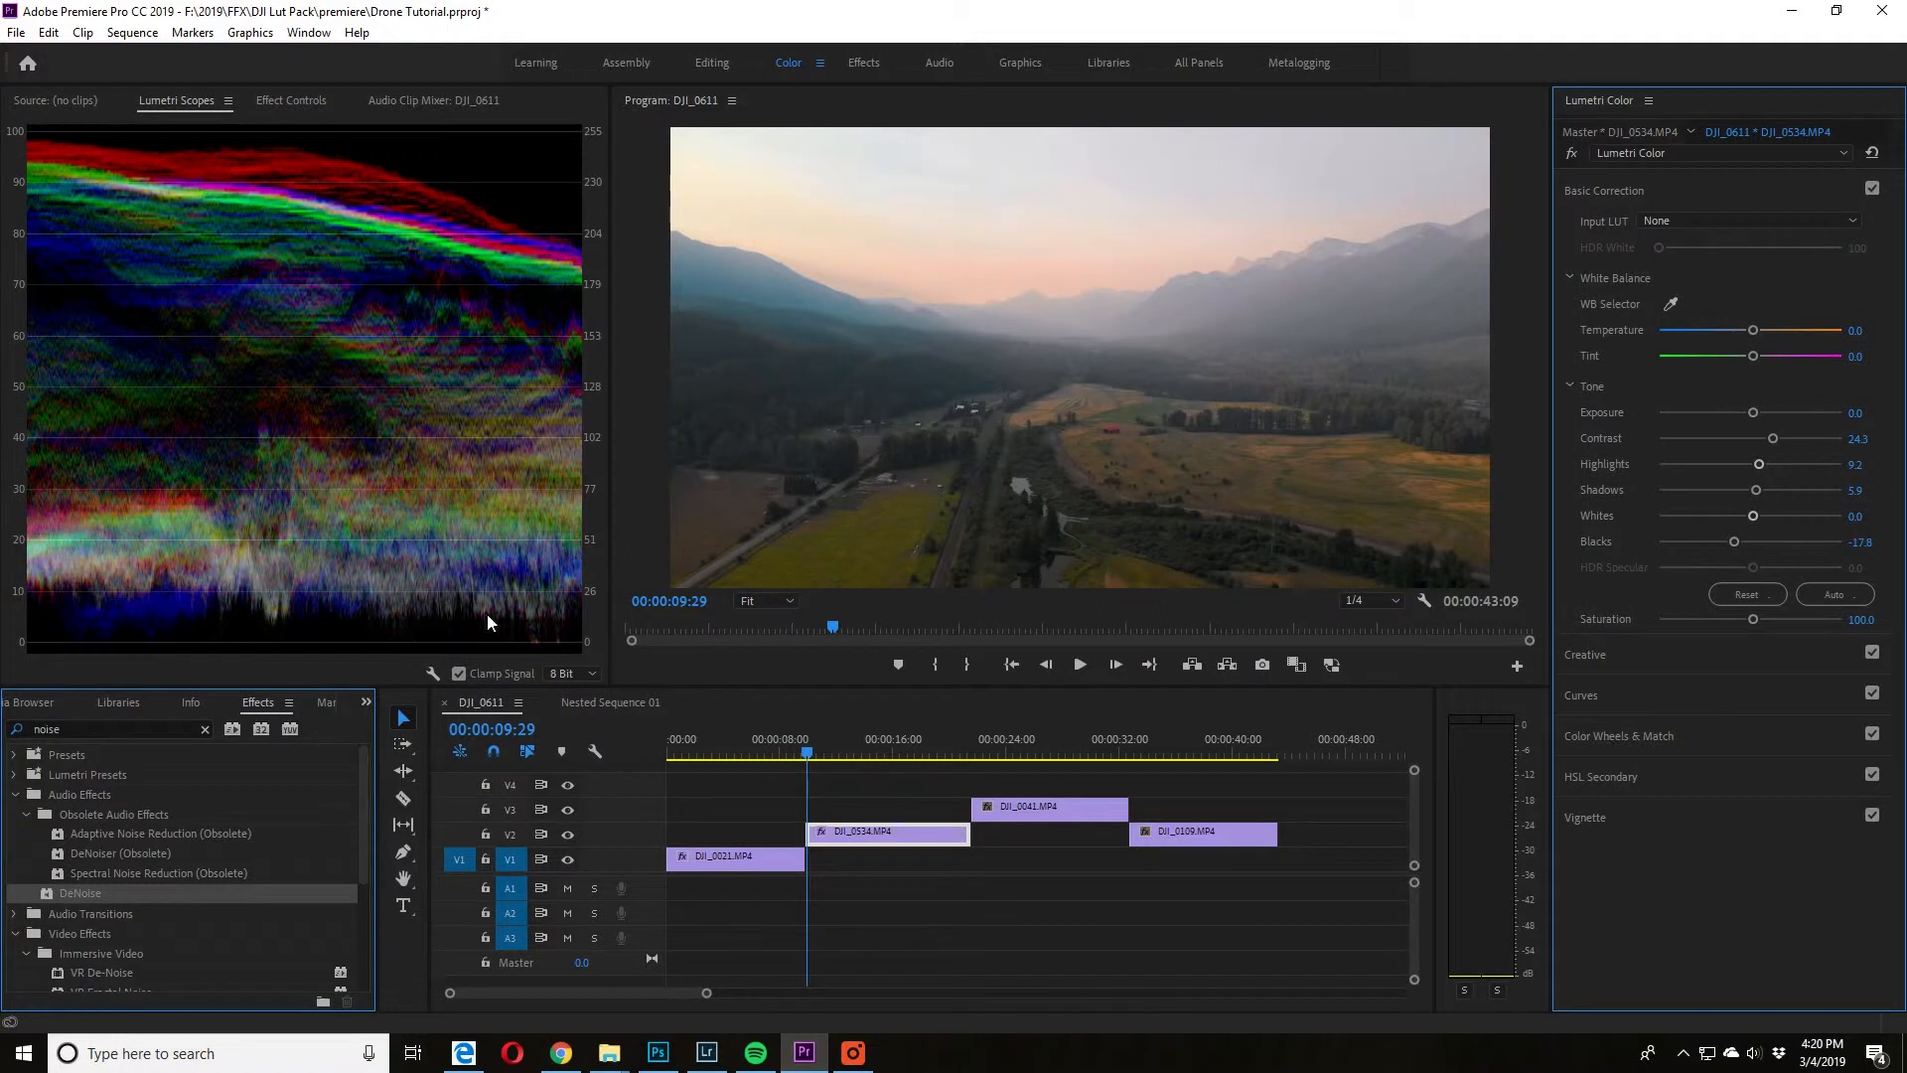
{"action": "left_click_drag", "start_coordinate": [1735, 546], "coordinate": [1707, 550]}
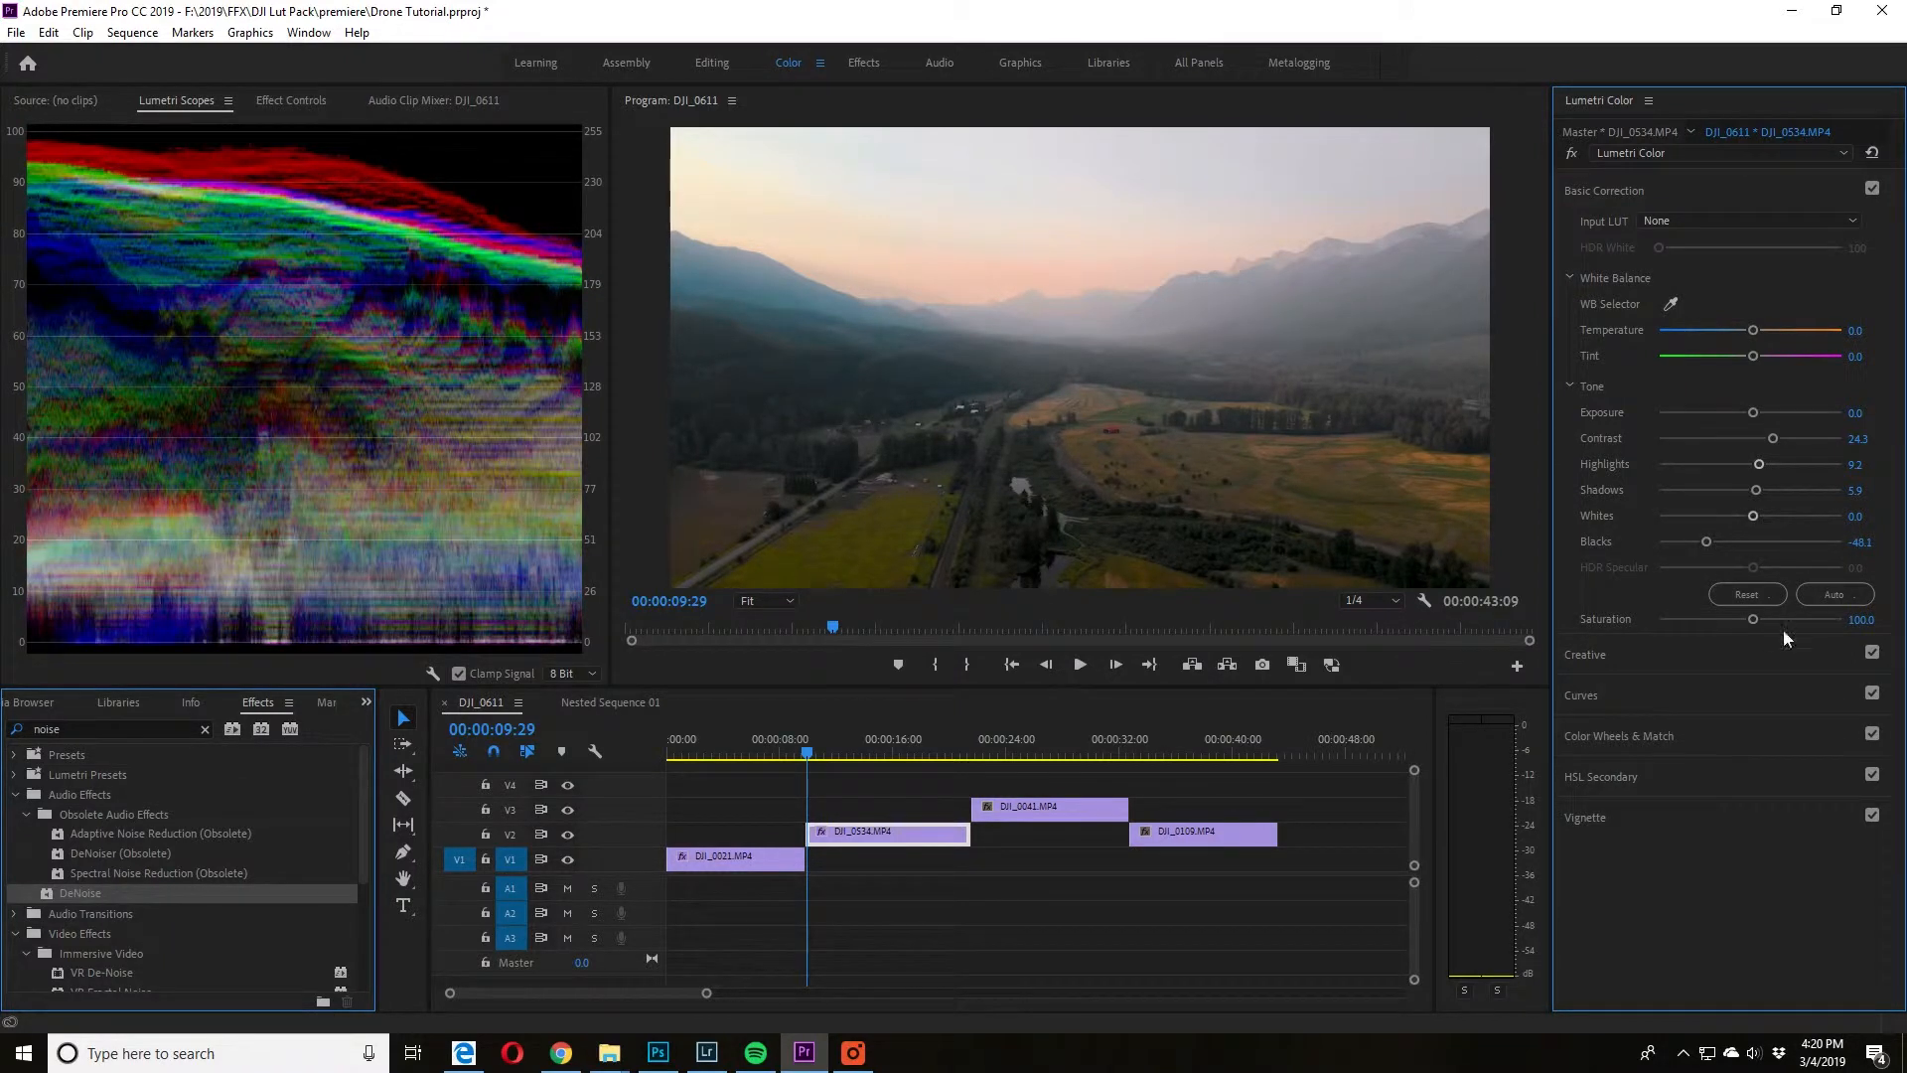
{"action": "left_click_drag", "start_coordinate": [1753, 620], "coordinate": [1754, 629]}
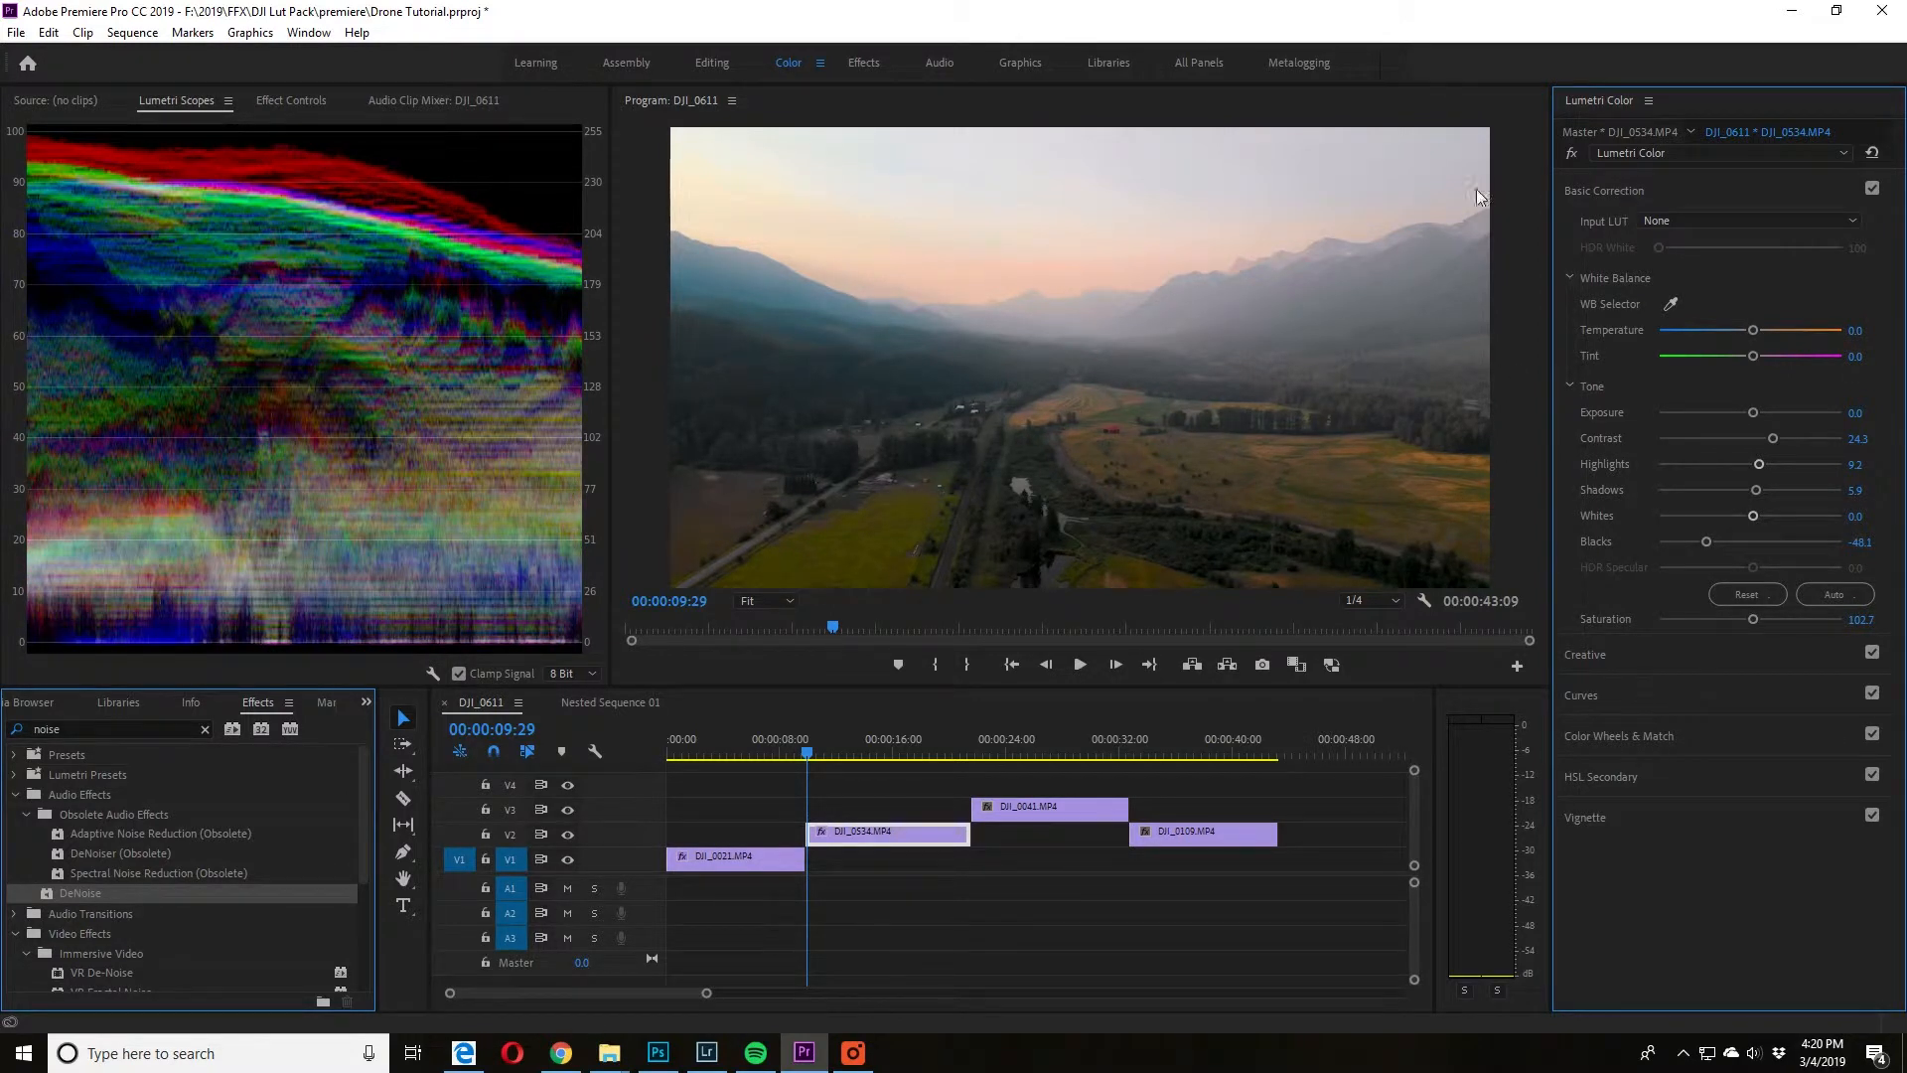
- Add a second Lumetri Color effect from Custom Bin 01 to the valley clip DJI_0534.MP4
{"action": "left_click", "coordinate": [315, 100]}
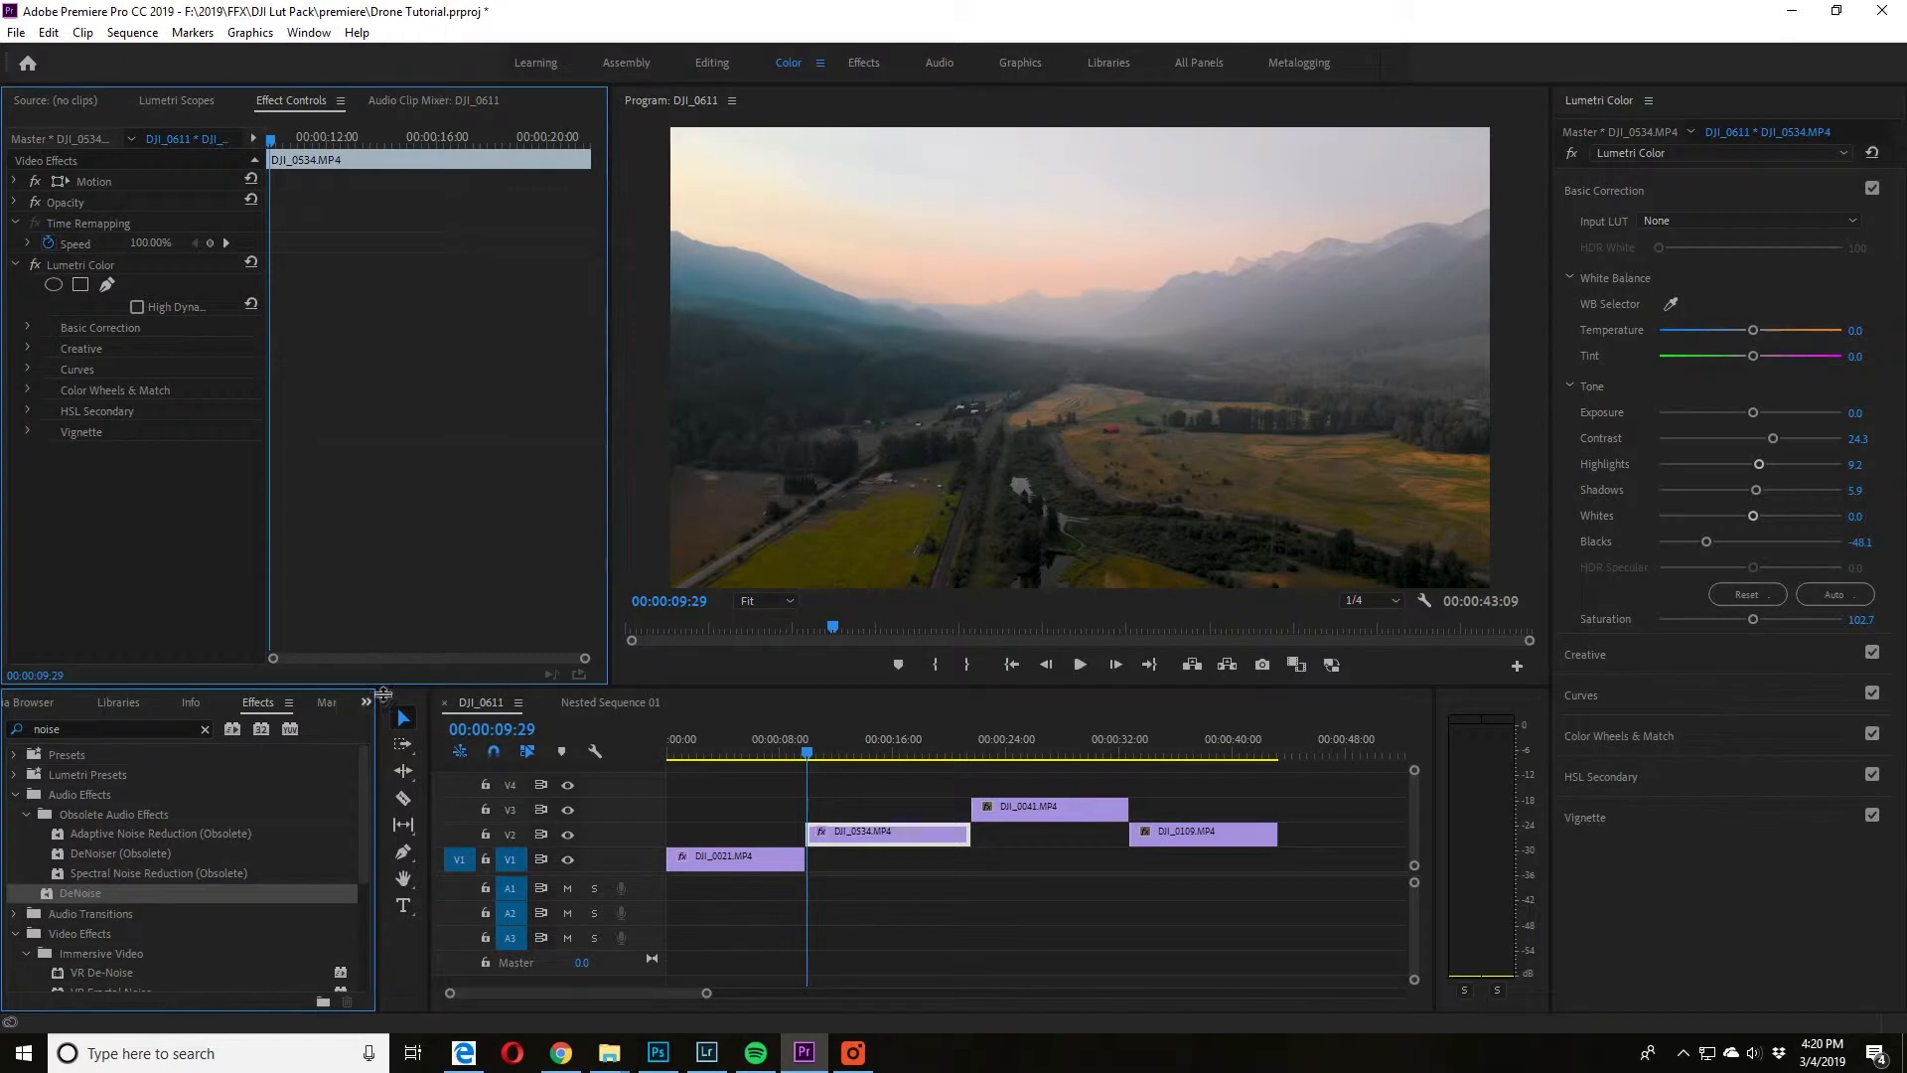
{"action": "left_click", "coordinate": [205, 729]}
{"action": "left_click", "coordinate": [14, 875]}
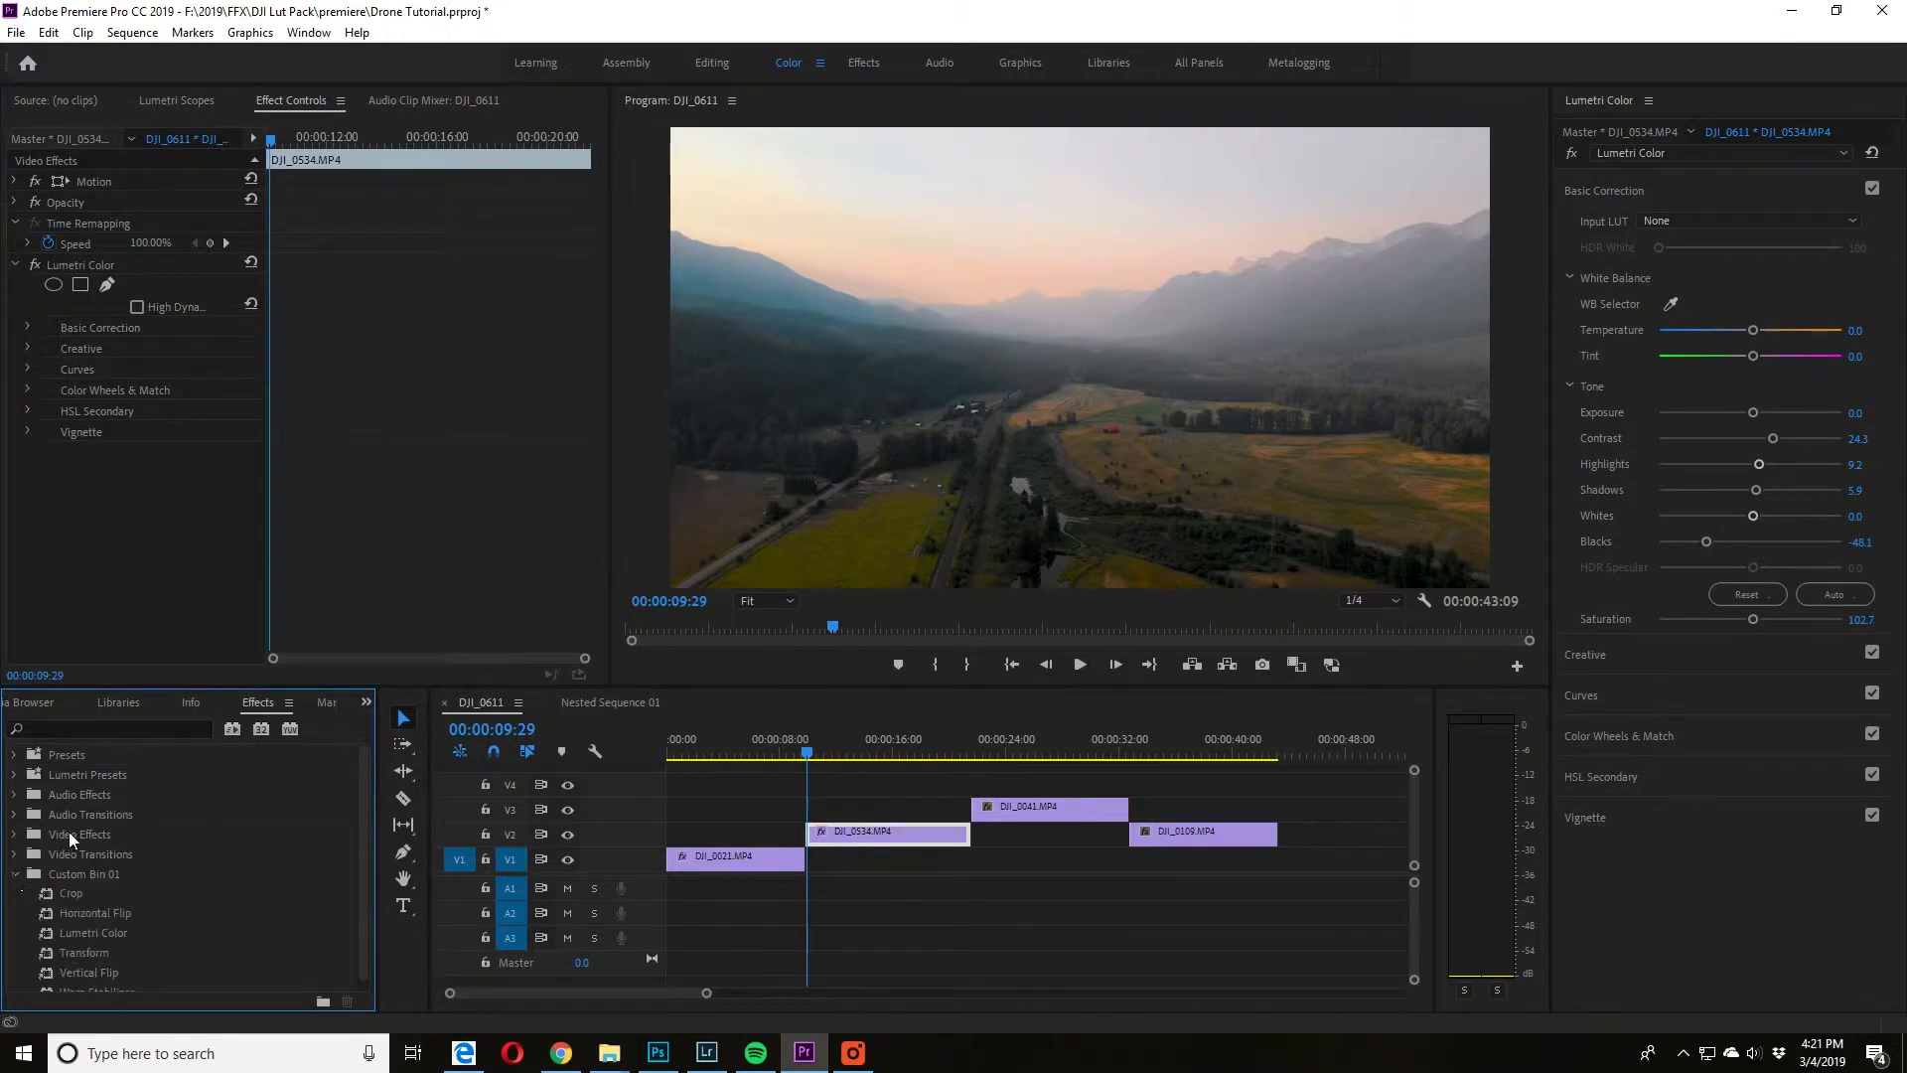
{"action": "left_click_drag", "start_coordinate": [94, 922], "coordinate": [175, 530]}
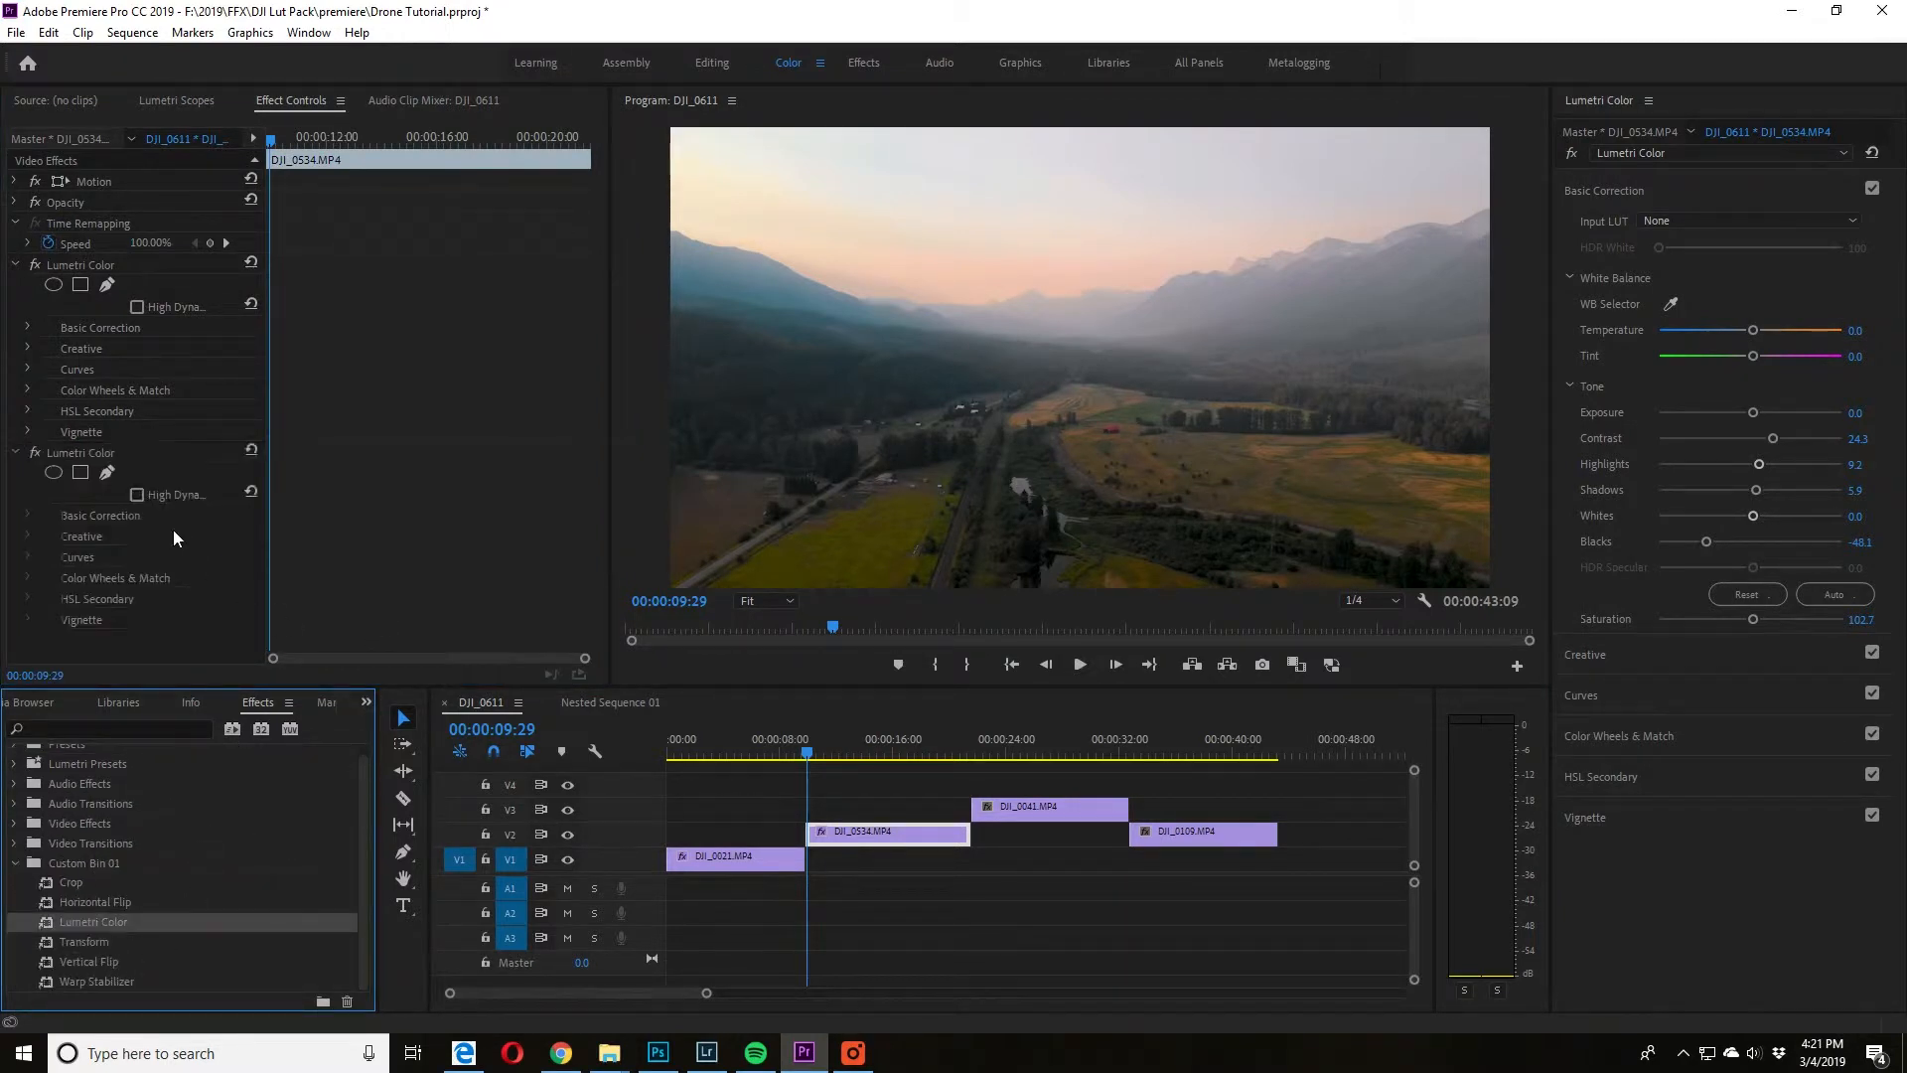
- Draw a free-form mask around the sky on the second Lumetri Color effect and set its feather to 317
{"action": "left_click", "coordinate": [107, 473]}
{"action": "left_click", "coordinate": [678, 286]}
{"action": "left_click", "coordinate": [645, 264]}
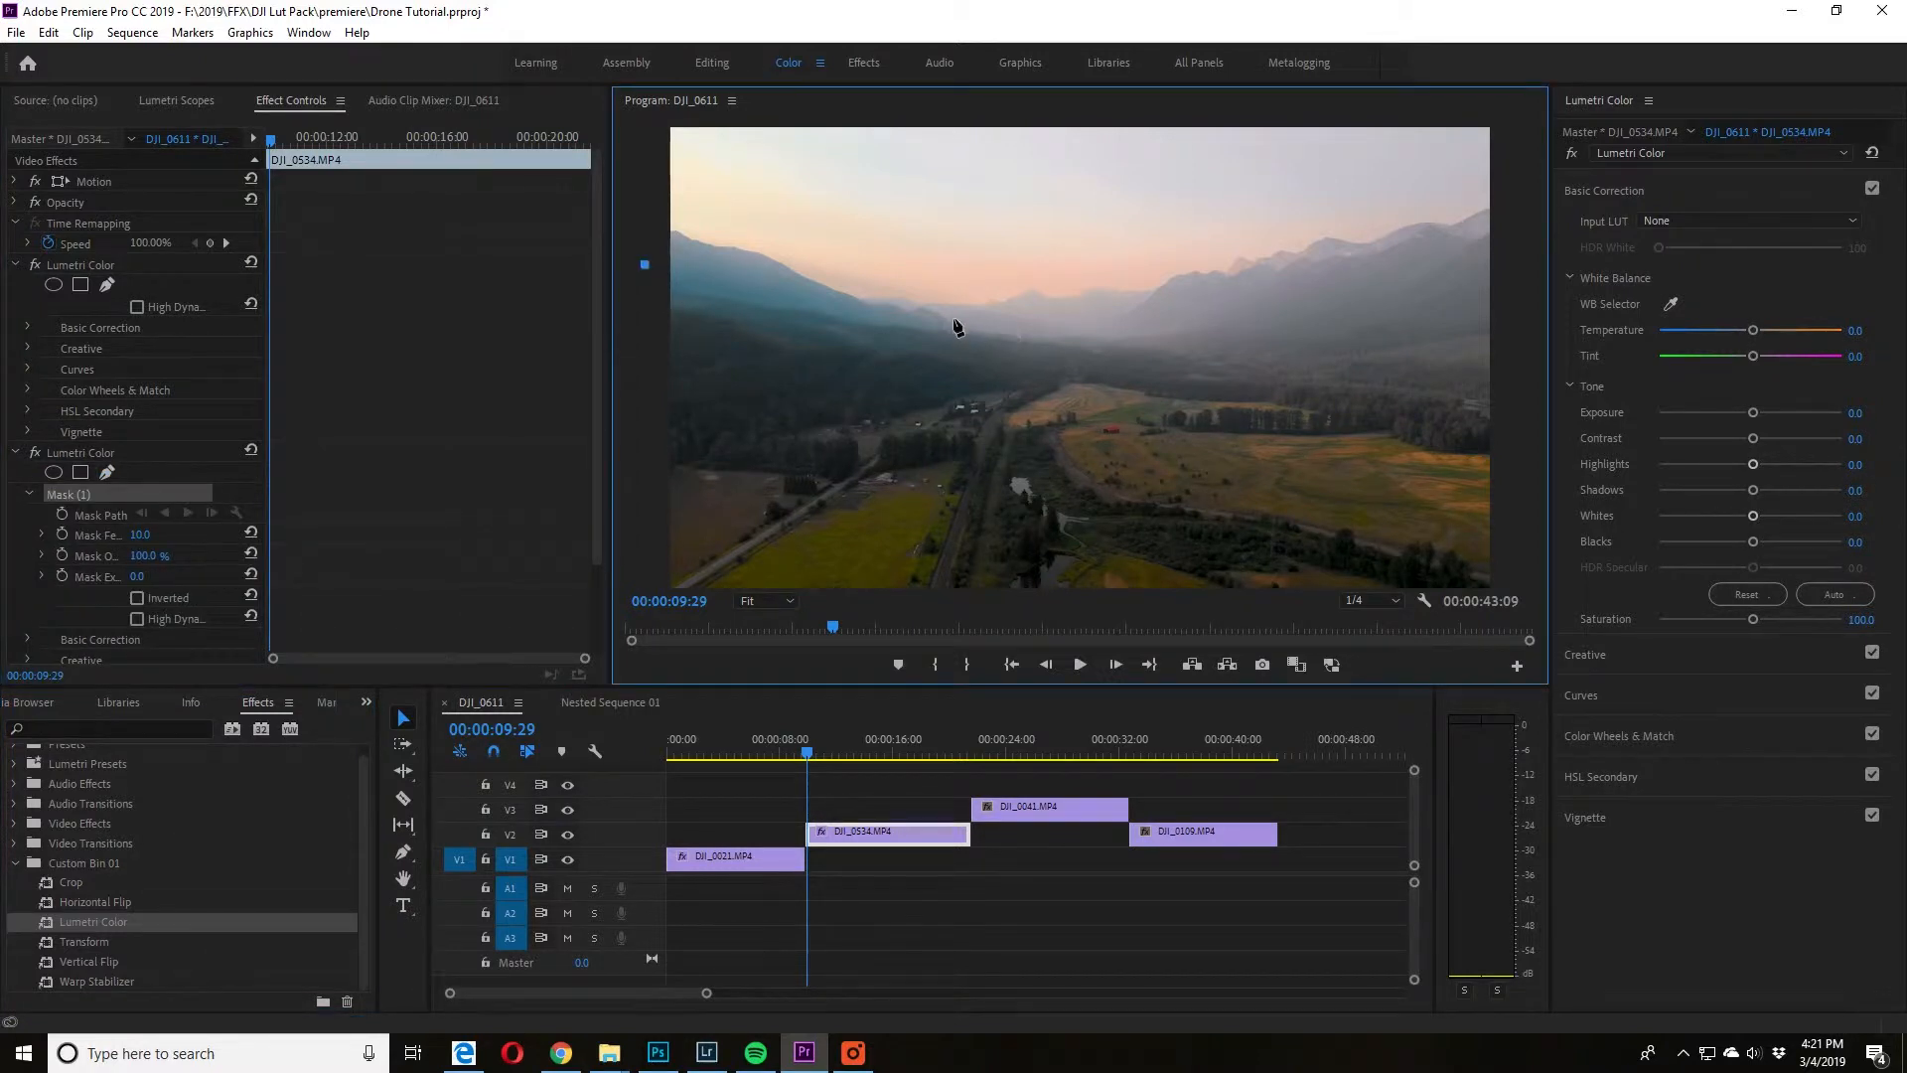
{"action": "left_click", "coordinate": [1058, 328]}
{"action": "left_click", "coordinate": [1508, 303]}
{"action": "left_click", "coordinate": [1511, 156]}
{"action": "left_click_drag", "start_coordinate": [1511, 156], "coordinate": [1506, 96]}
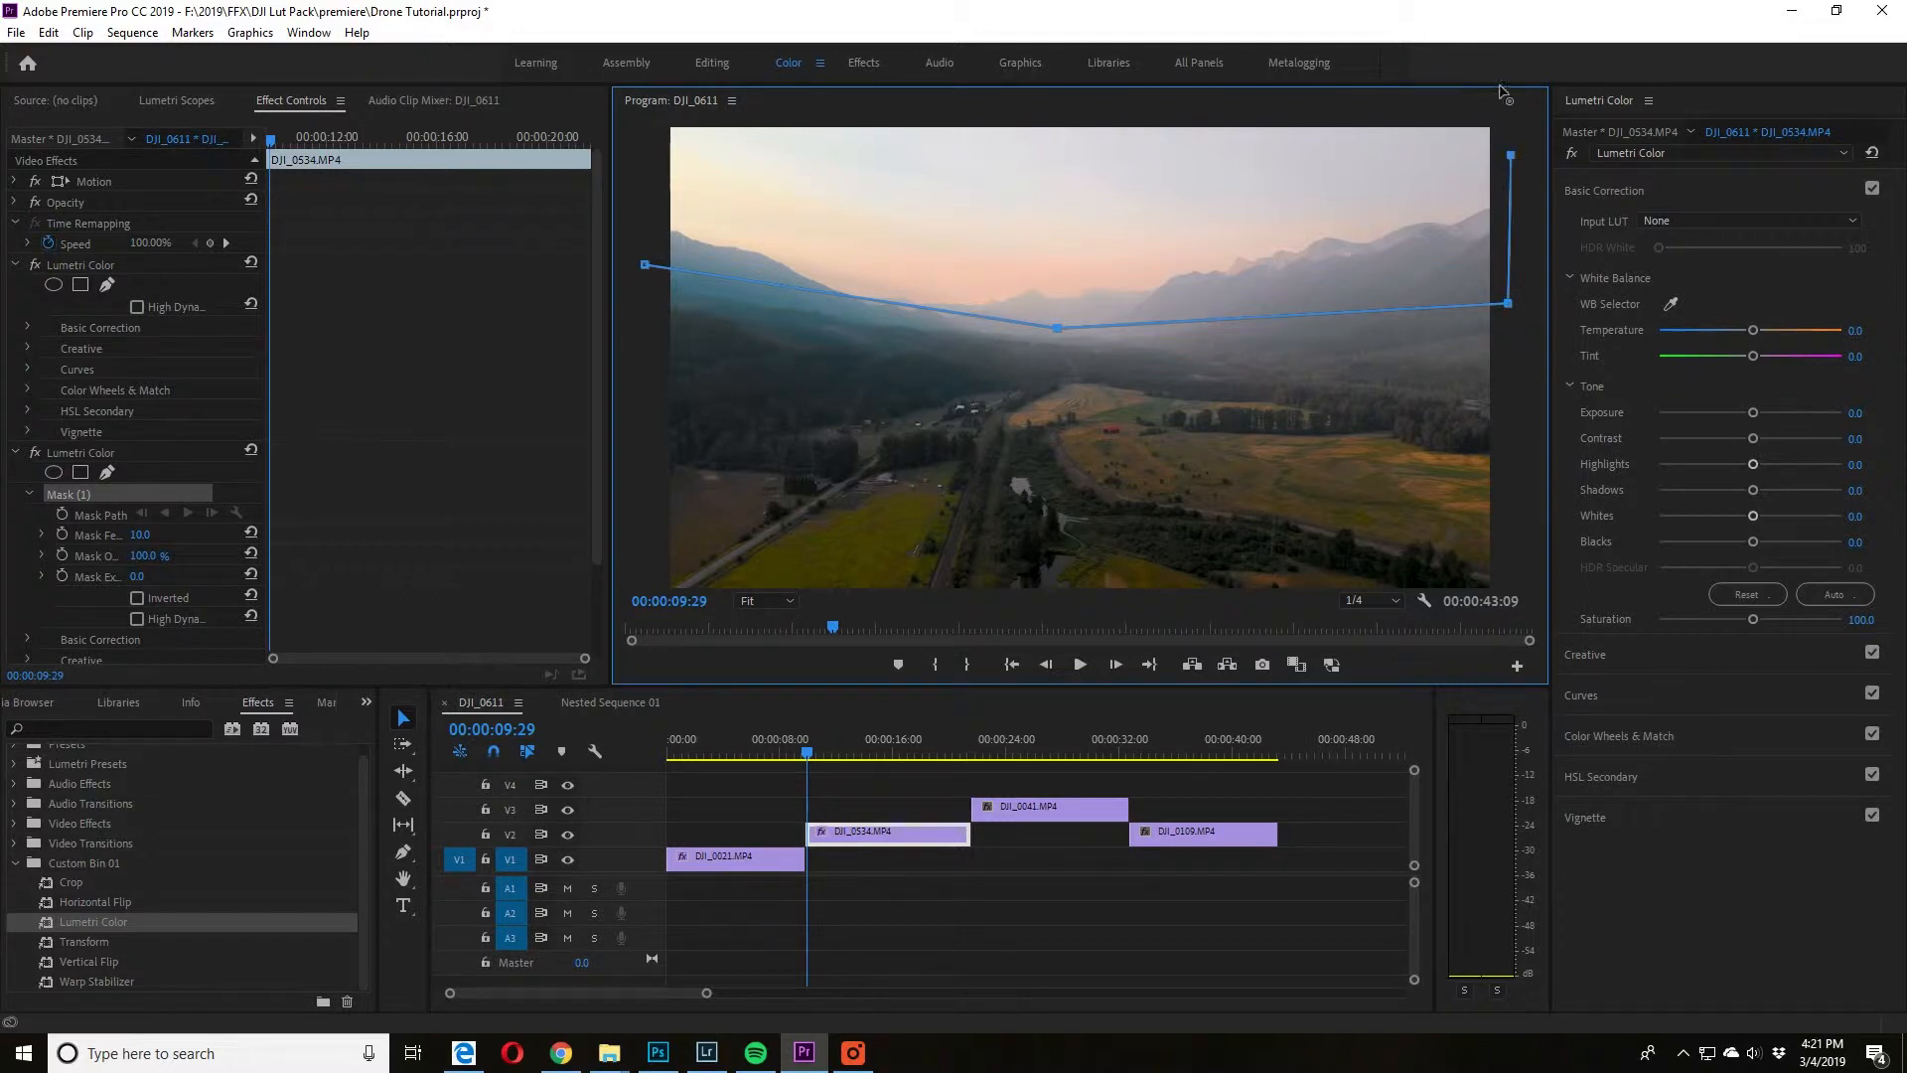
{"action": "left_click", "coordinate": [690, 159]}
{"action": "left_click_drag", "start_coordinate": [689, 159], "coordinate": [644, 103]}
{"action": "left_click", "coordinate": [645, 264]}
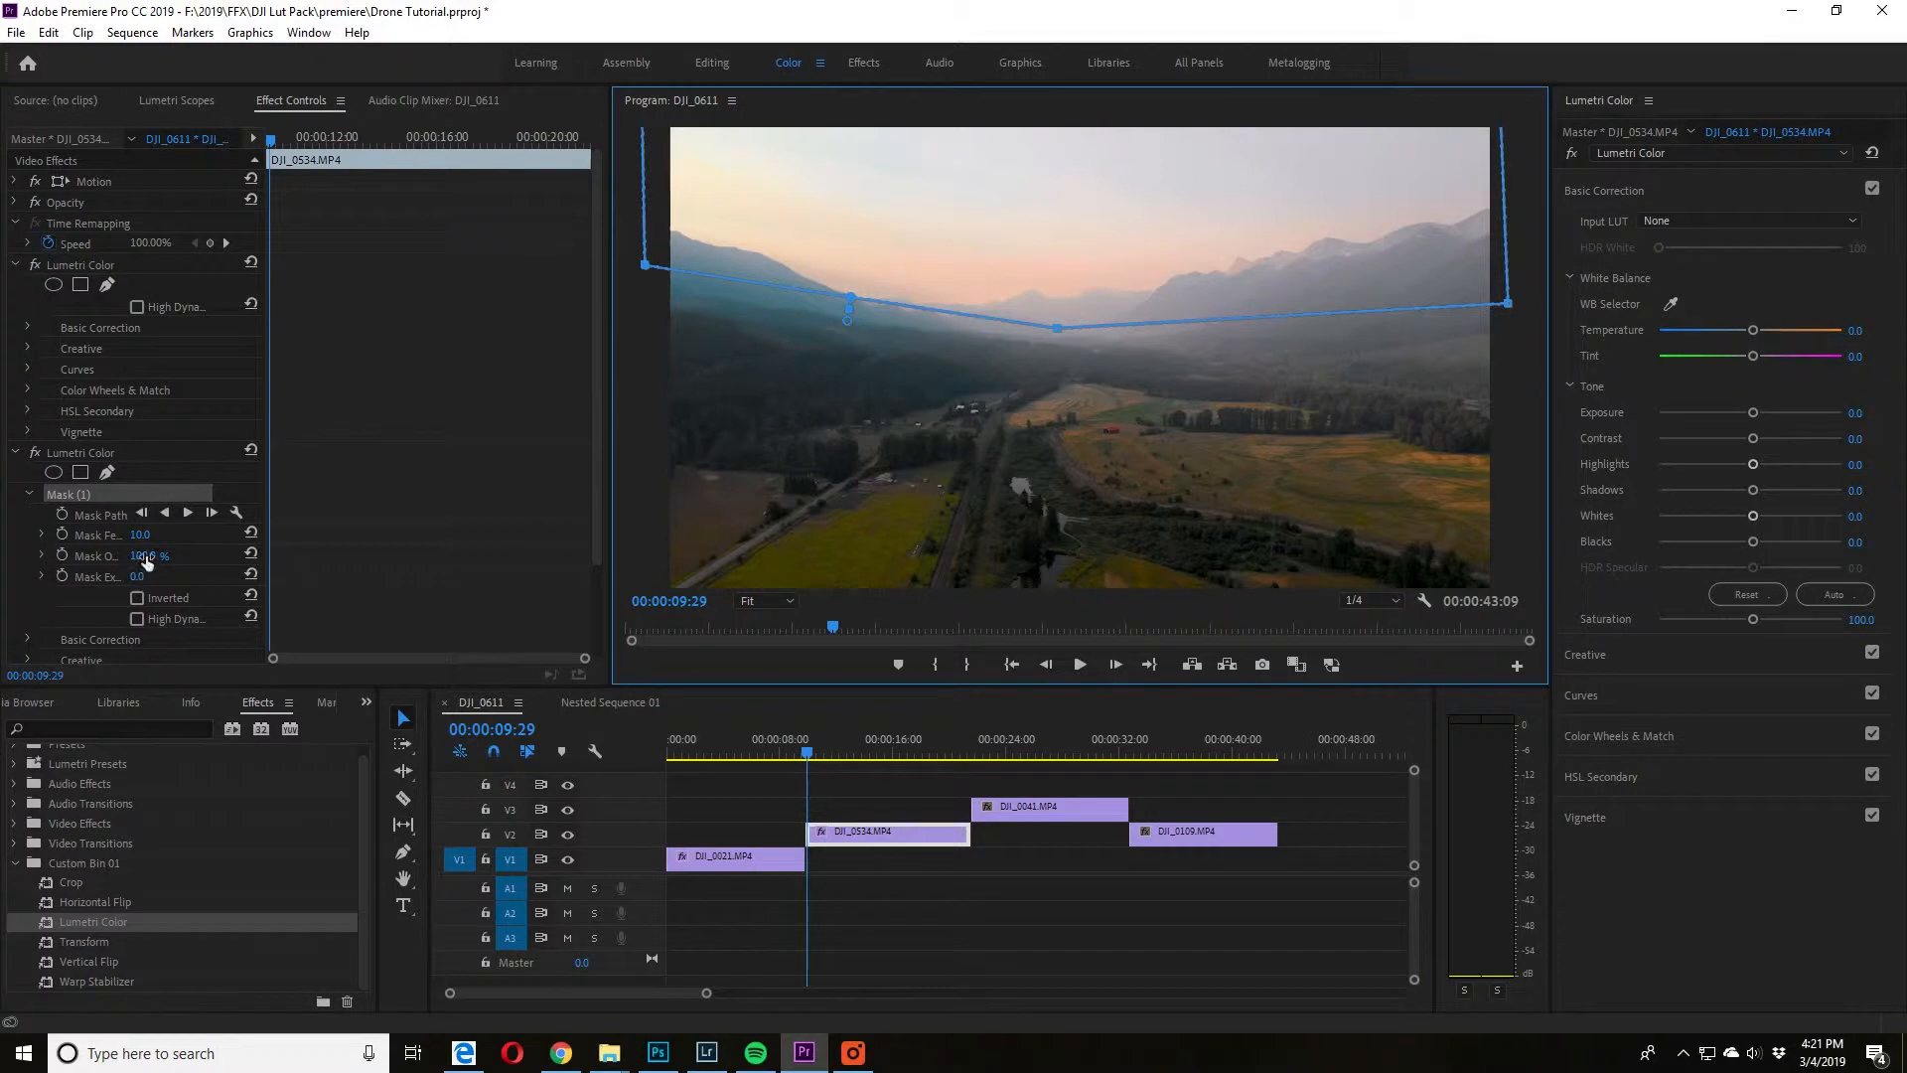
{"action": "mouse_move", "coordinate": [140, 534]}
{"action": "left_mouse_down"}
{"action": "mouse_move", "coordinate": [283, 535]}
{"action": "mouse_move", "coordinate": [149, 533]}
{"action": "left_mouse_up"}
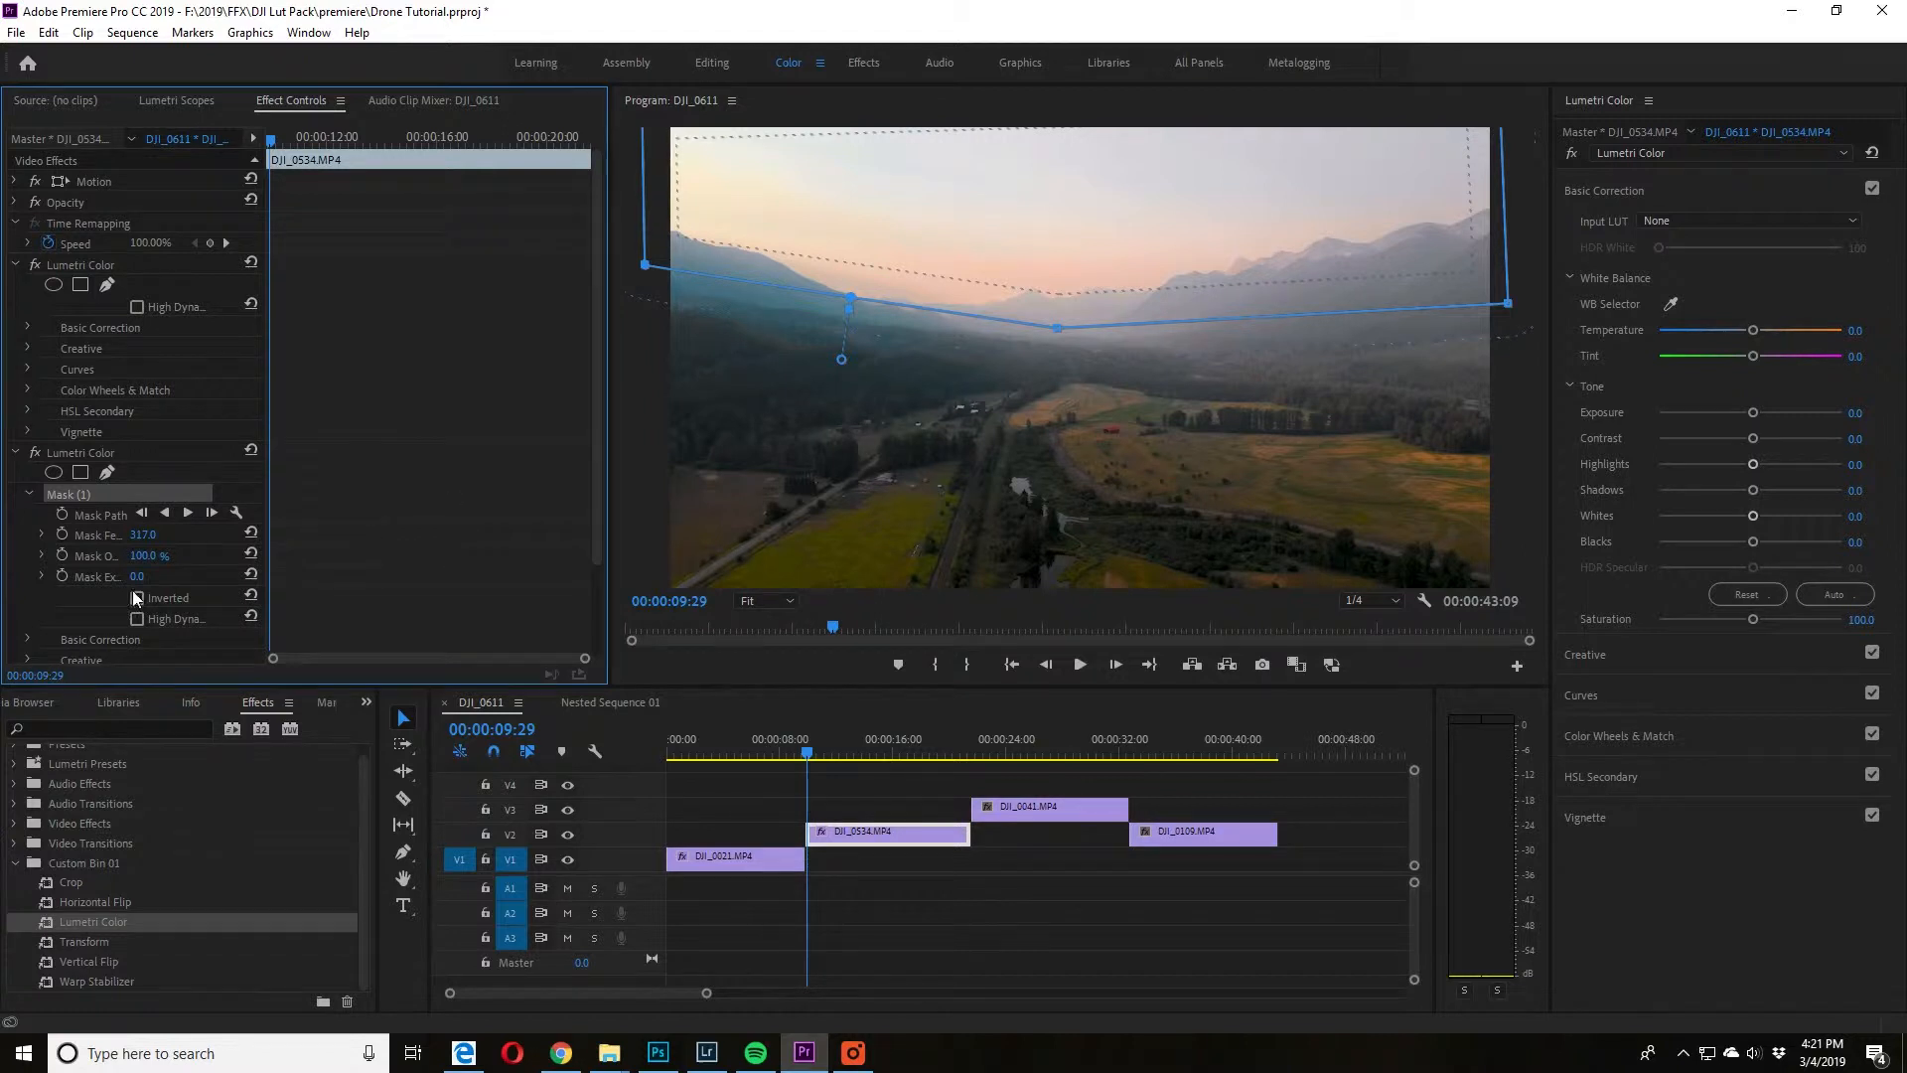
- Move the masked Lumetri Color effect above the original one in the valley clip's effect order and expand its settings
{"action": "left_click", "coordinate": [16, 452]}
{"action": "left_click_drag", "start_coordinate": [105, 451], "coordinate": [98, 272]}
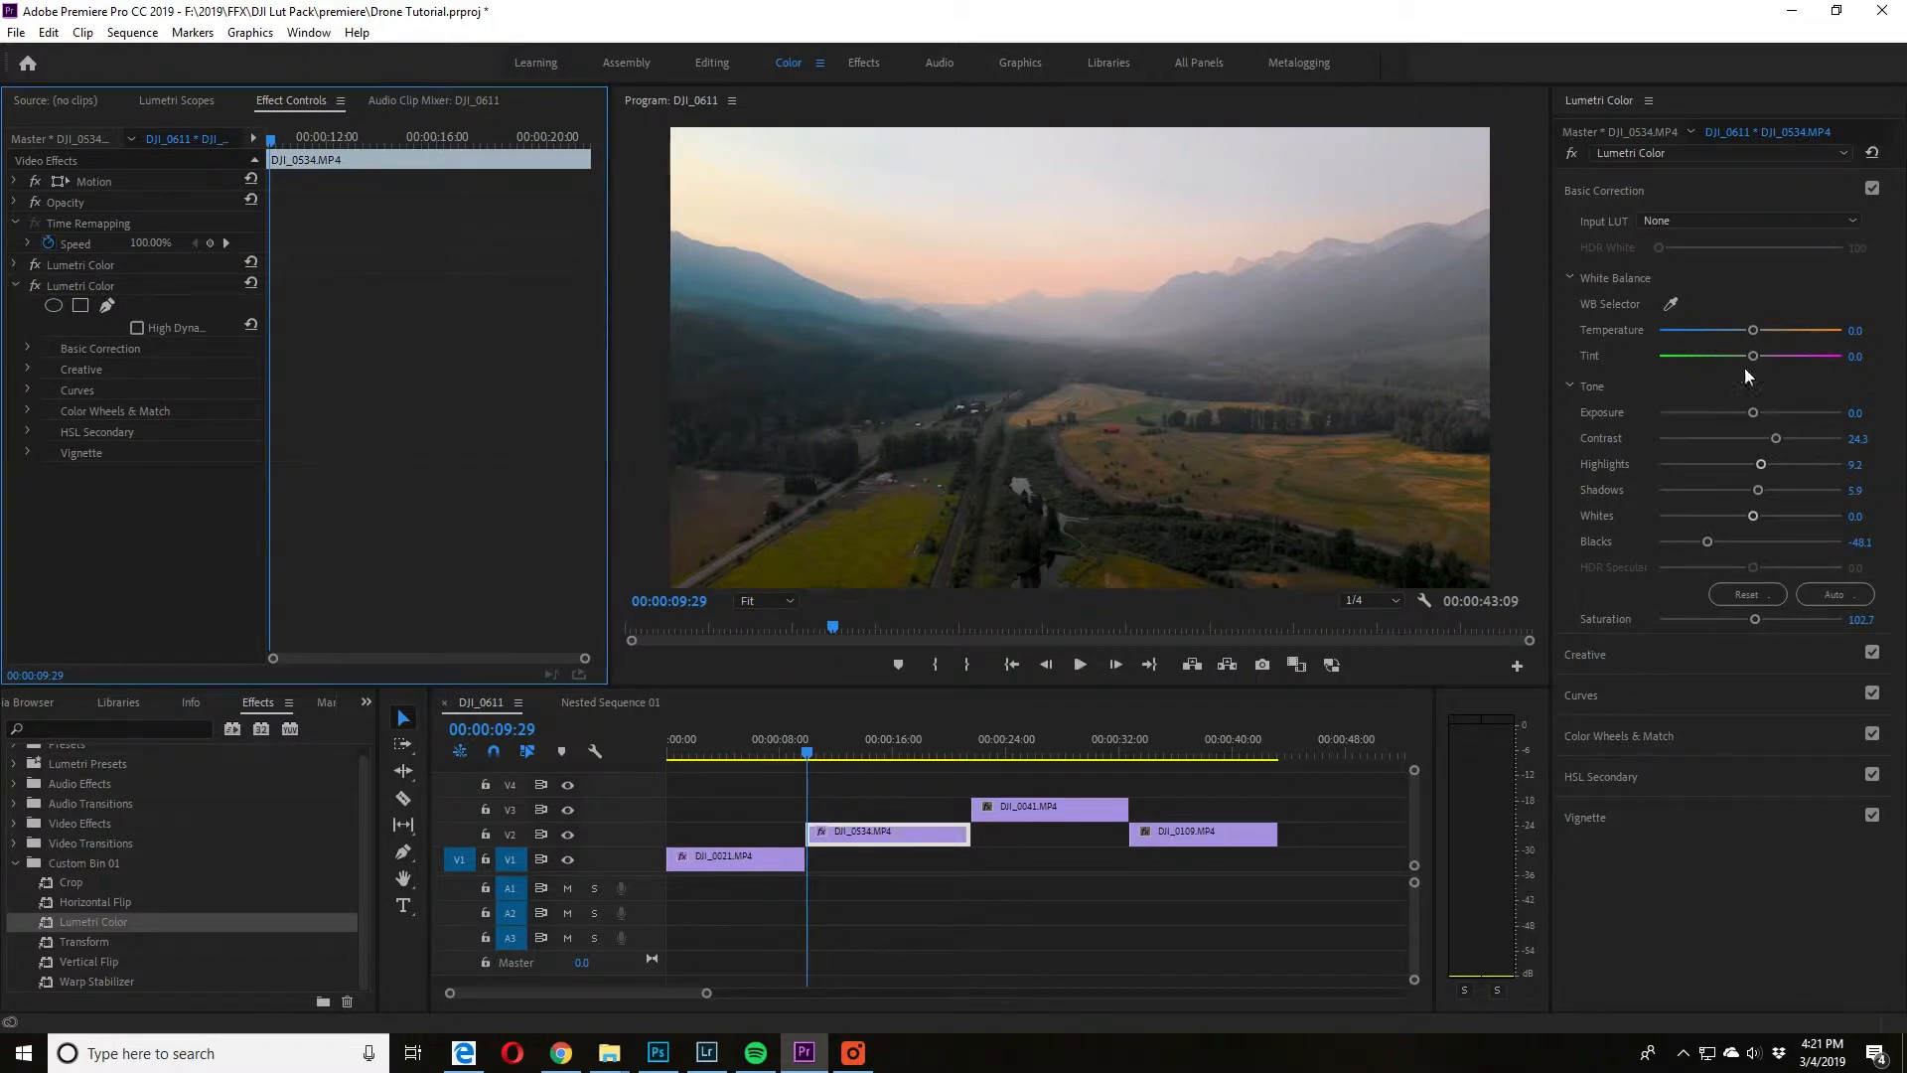
{"action": "left_click", "coordinate": [15, 285]}
{"action": "left_click", "coordinate": [16, 263]}
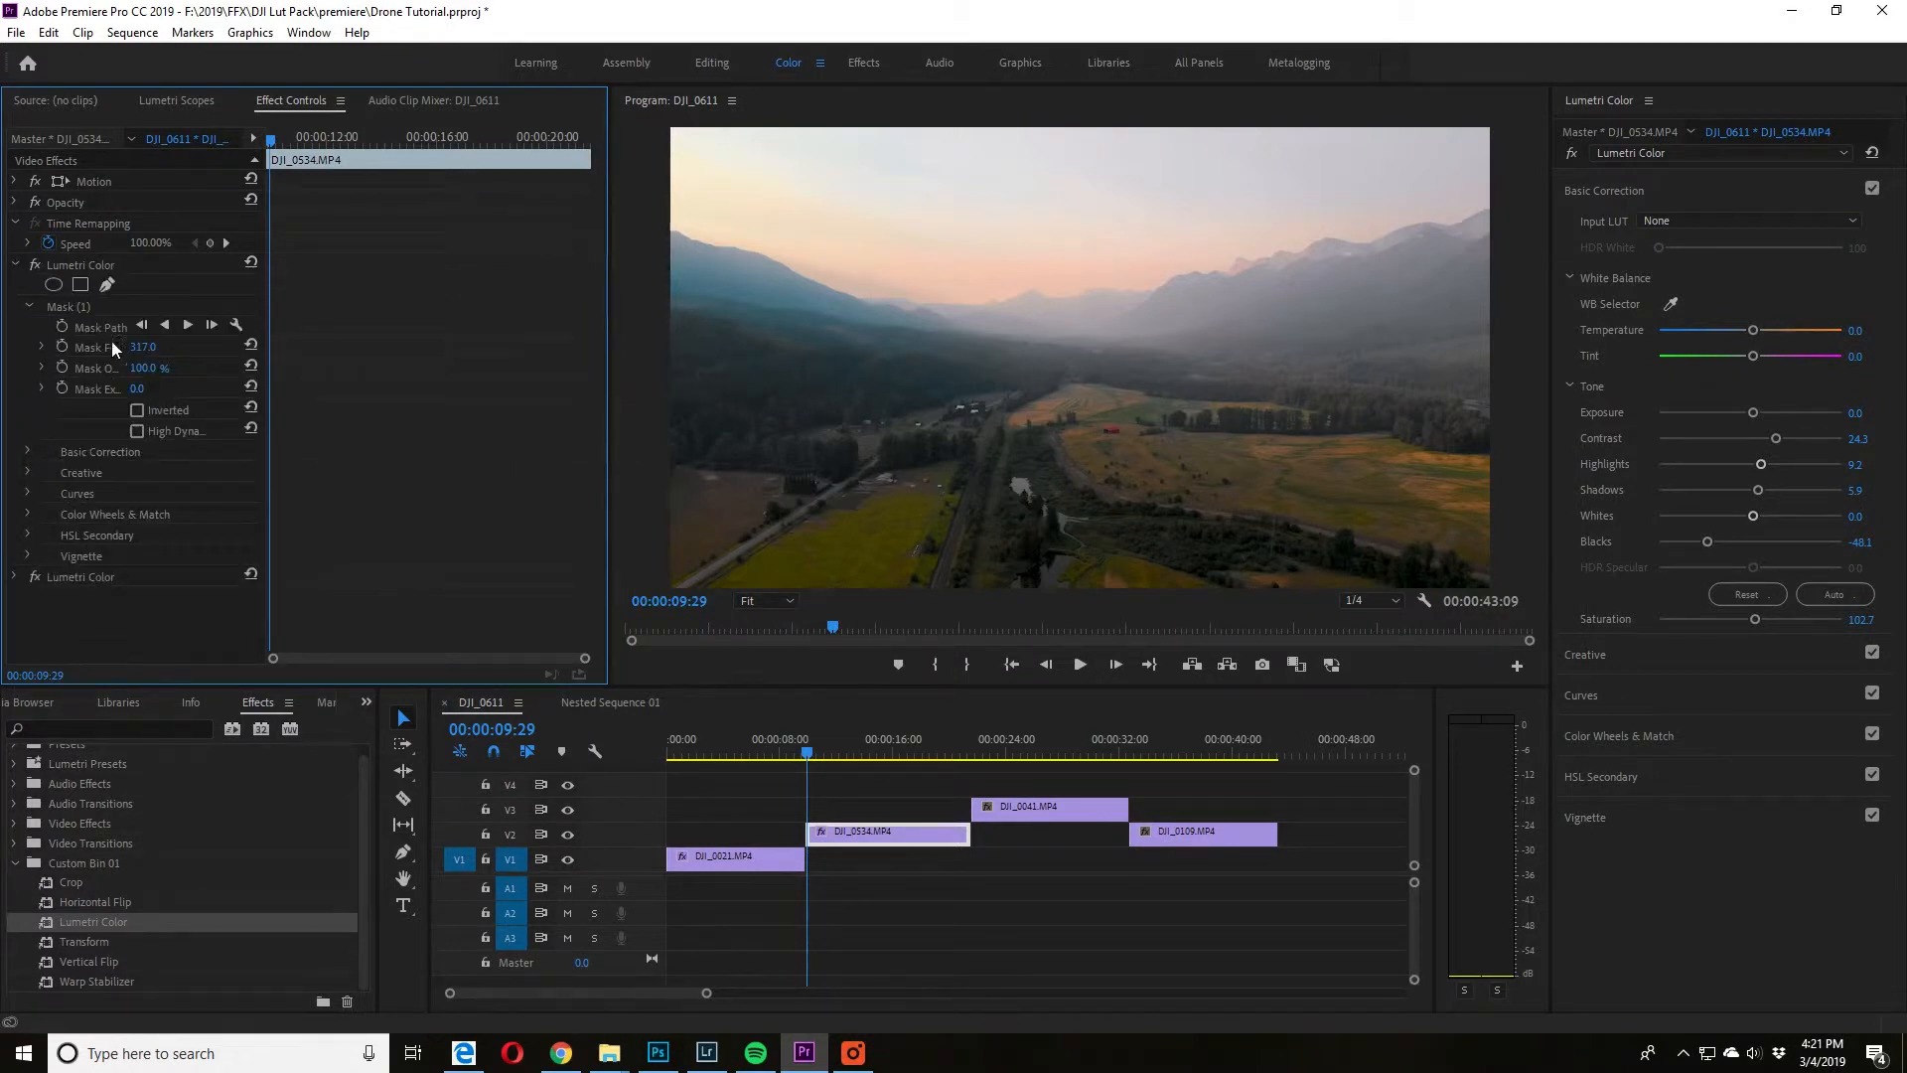
- Adjust the masked sky's basic correction: highlights -15, saturation 140, temperature -8 and tint 1
{"action": "left_click", "coordinate": [28, 453]}
{"action": "scroll", "coordinate": [189, 556], "scroll_direction": "down", "scroll_amount": 3}
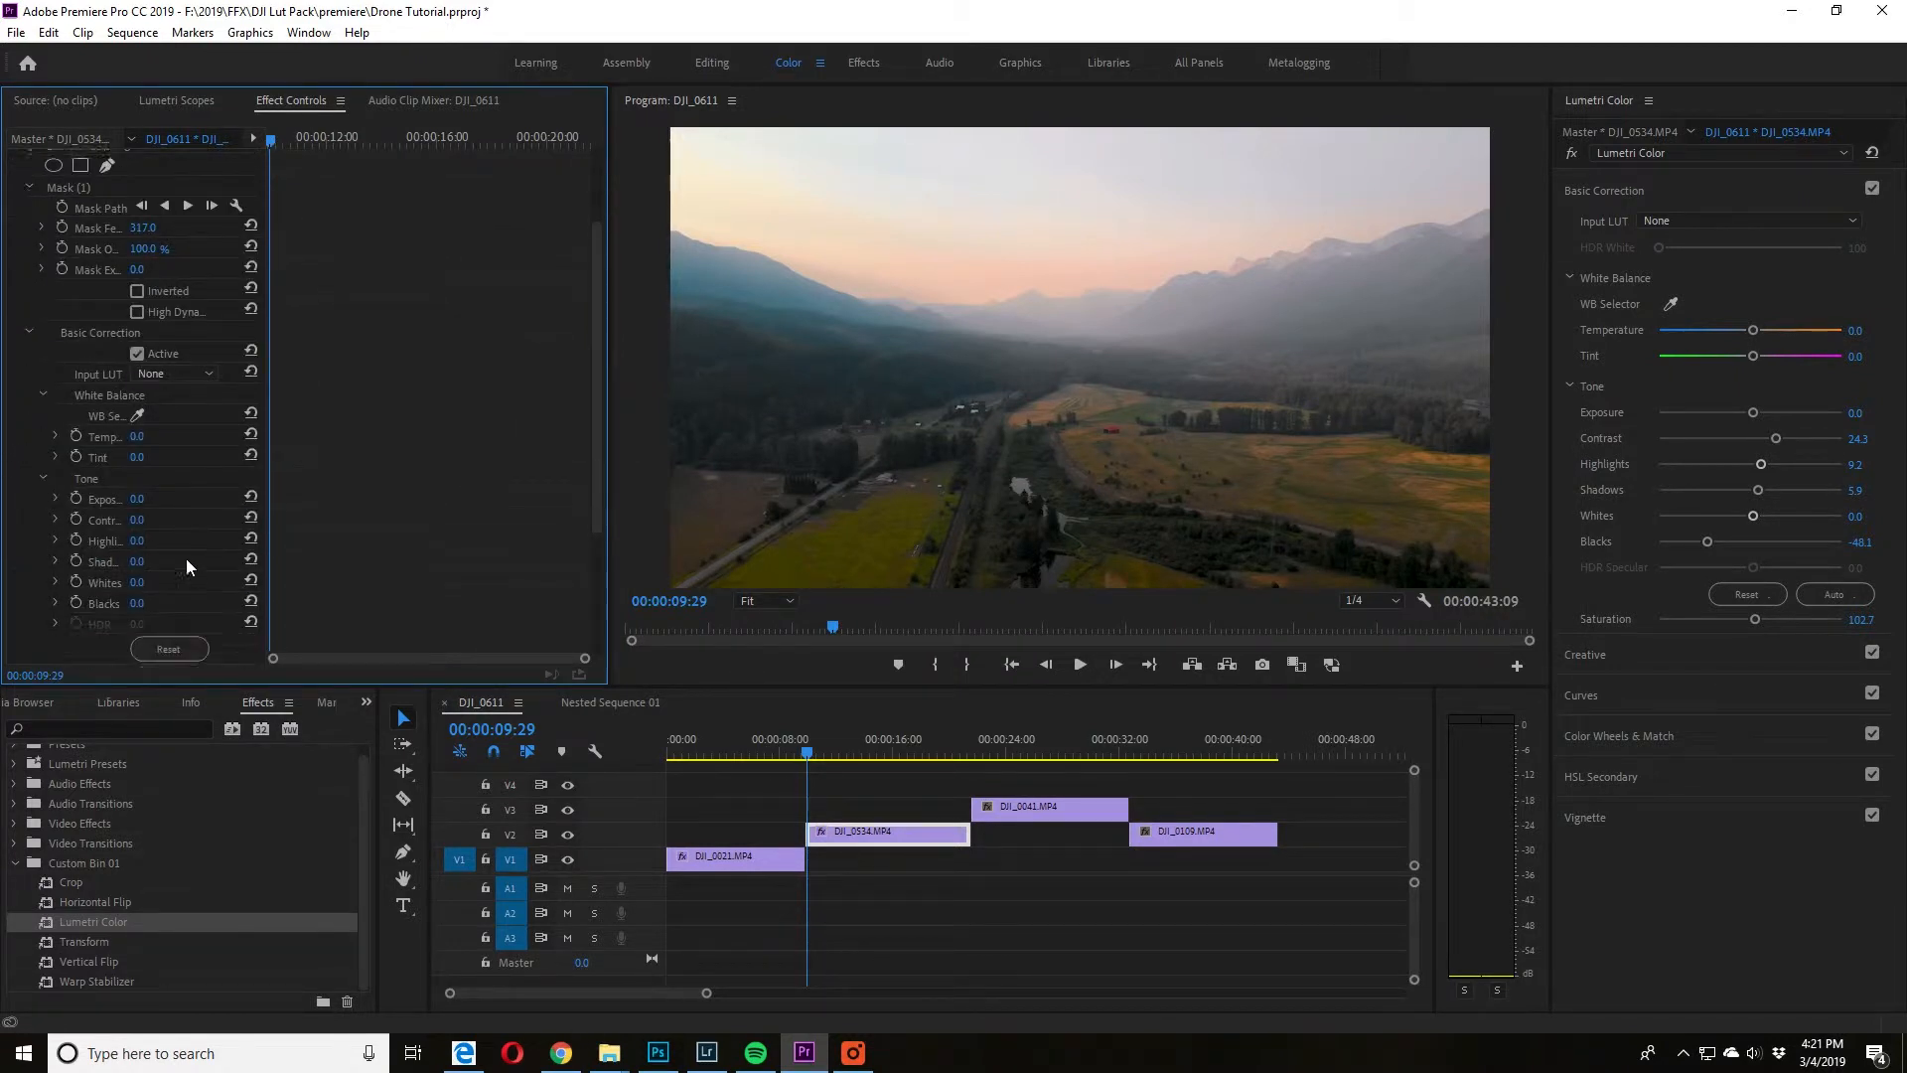
{"action": "left_click_drag", "start_coordinate": [266, 407], "coordinate": [431, 406]}
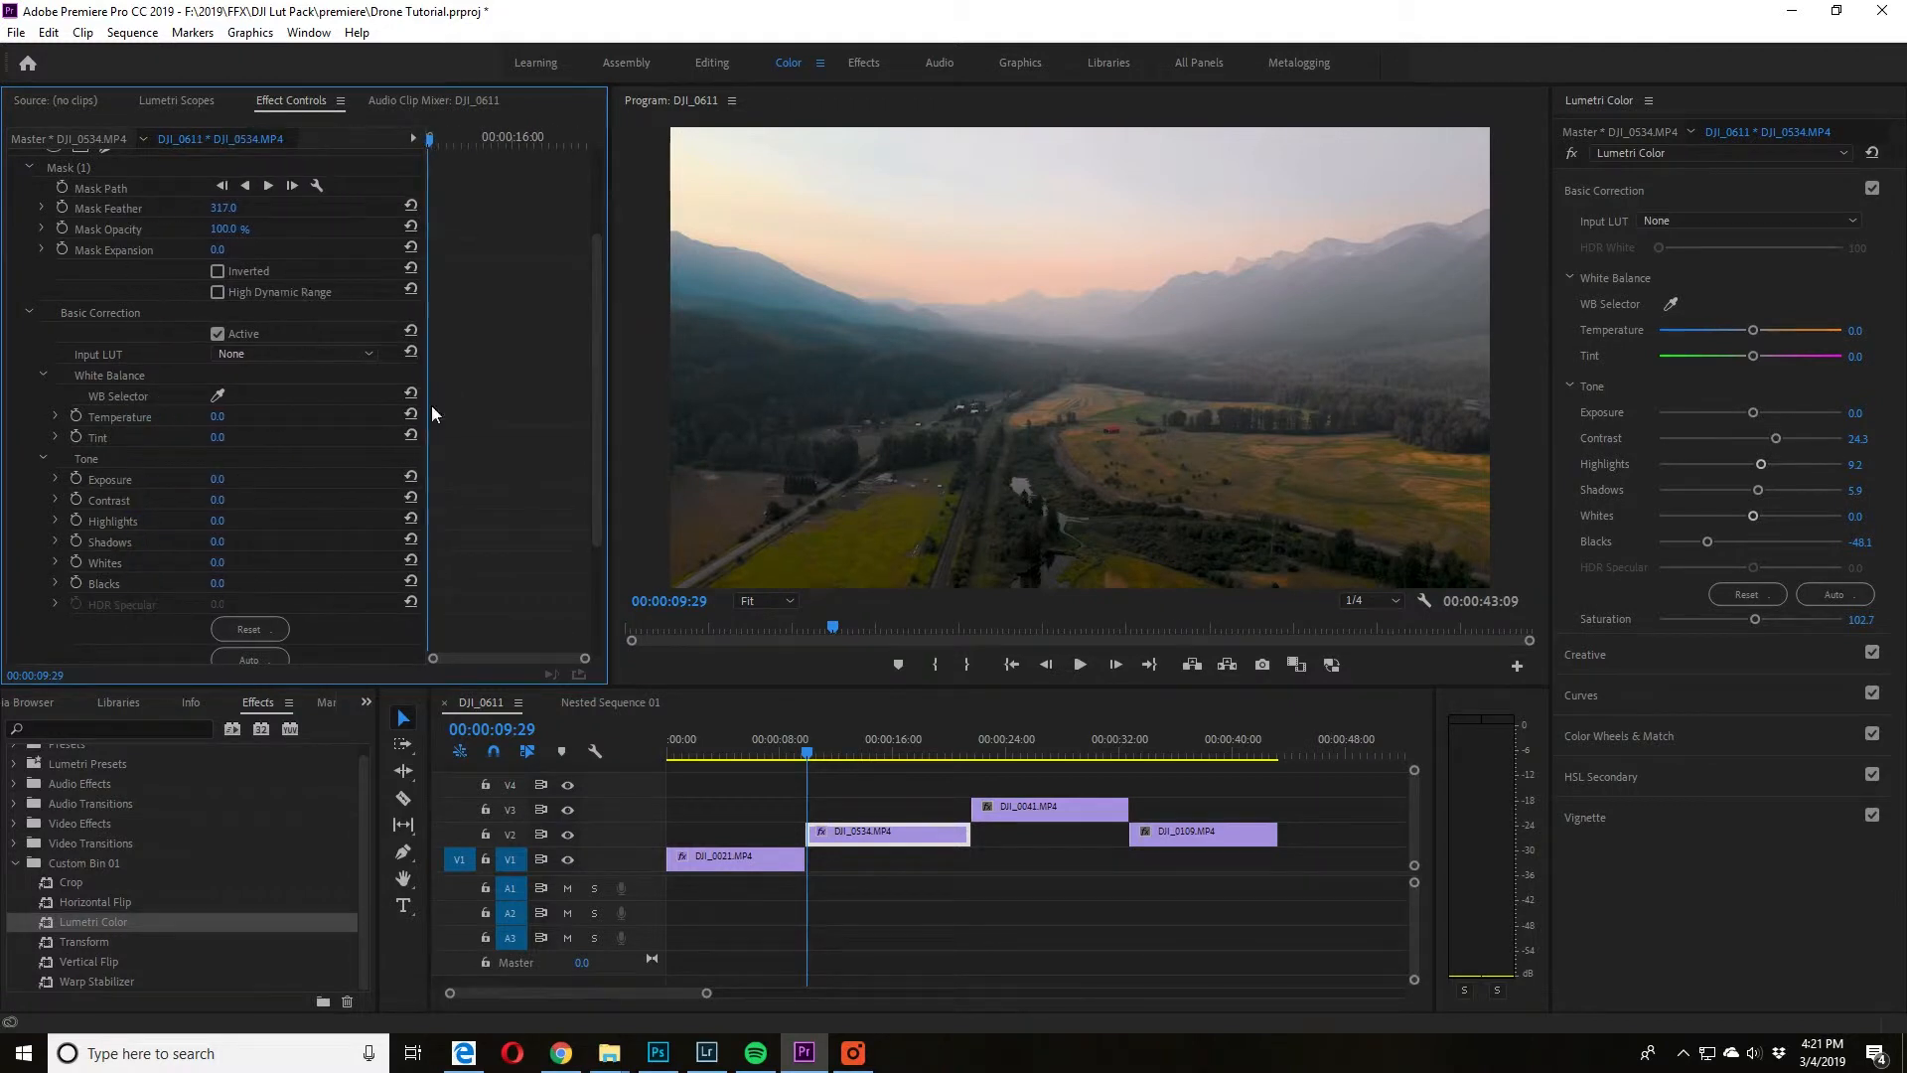
{"action": "left_click_drag", "start_coordinate": [217, 521], "coordinate": [193, 521]}
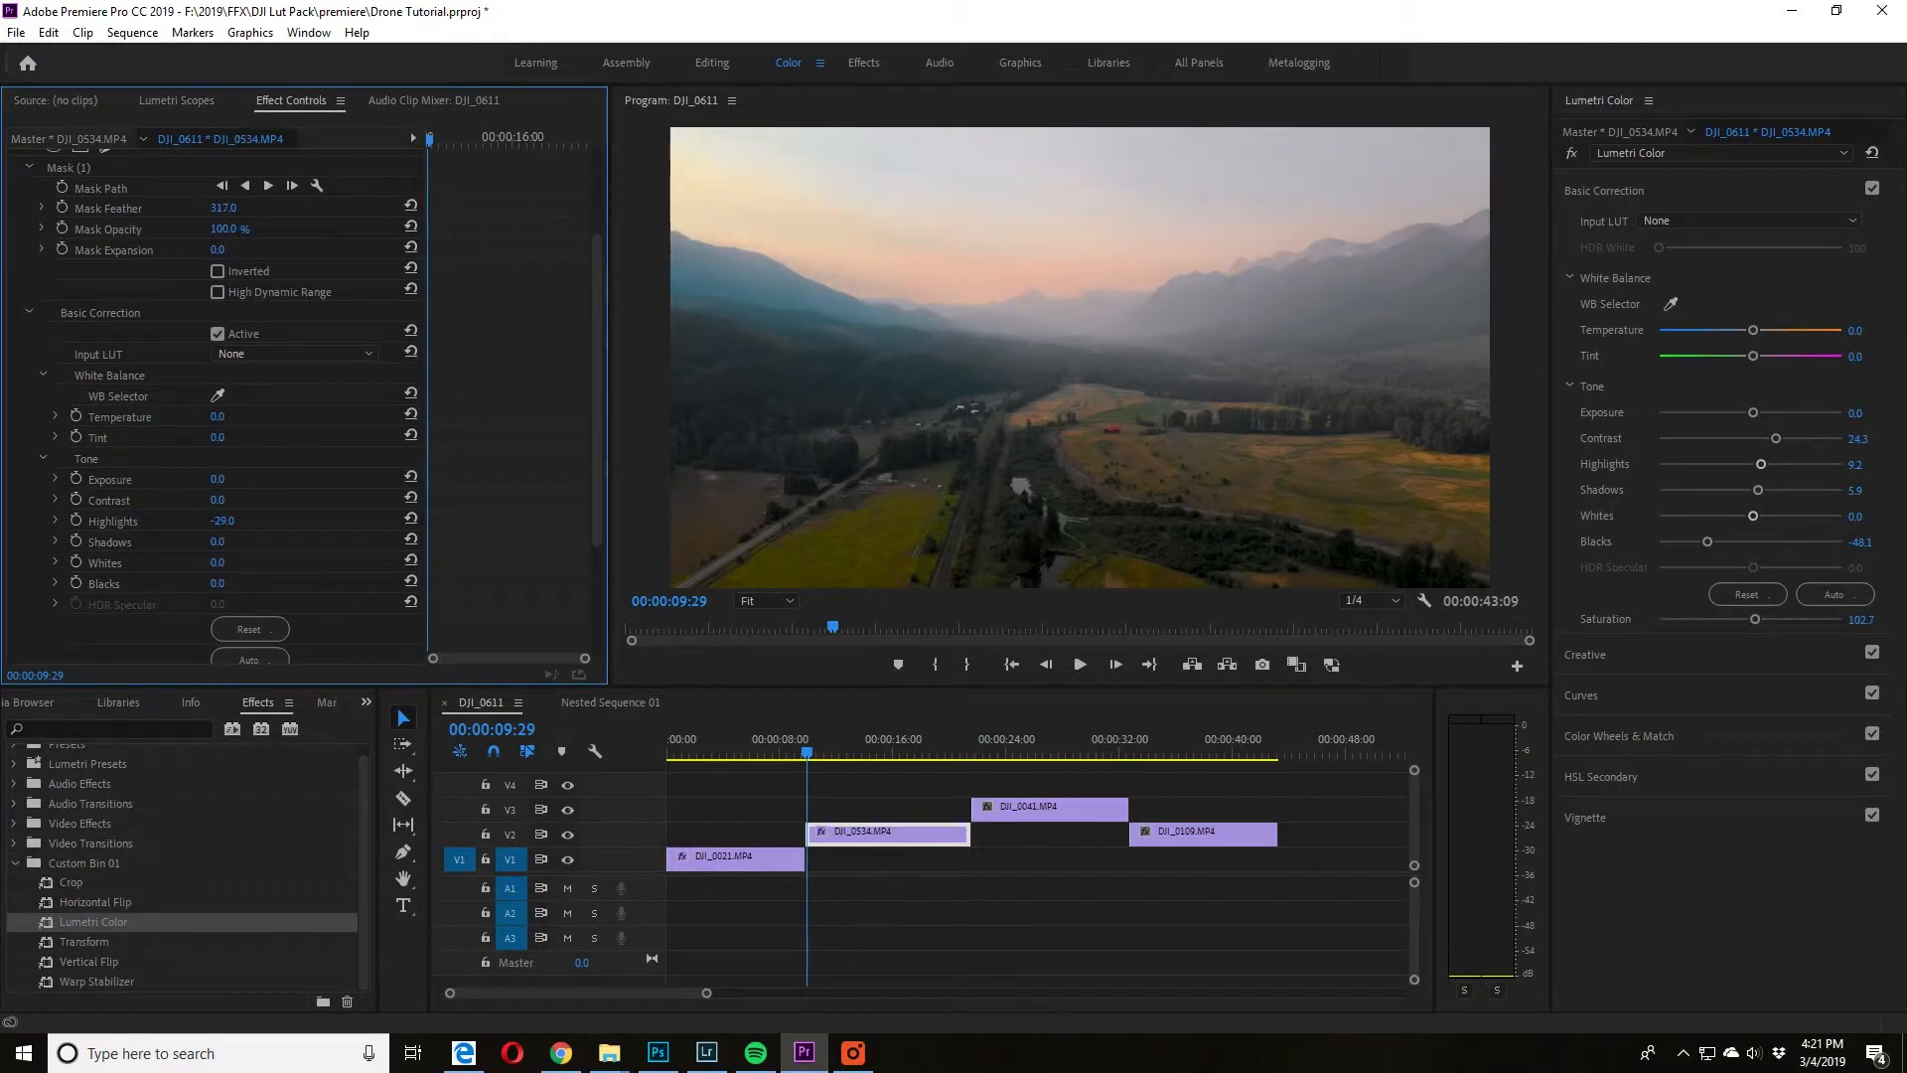
{"action": "scroll", "coordinate": [292, 546], "scroll_direction": "down", "scroll_amount": 2}
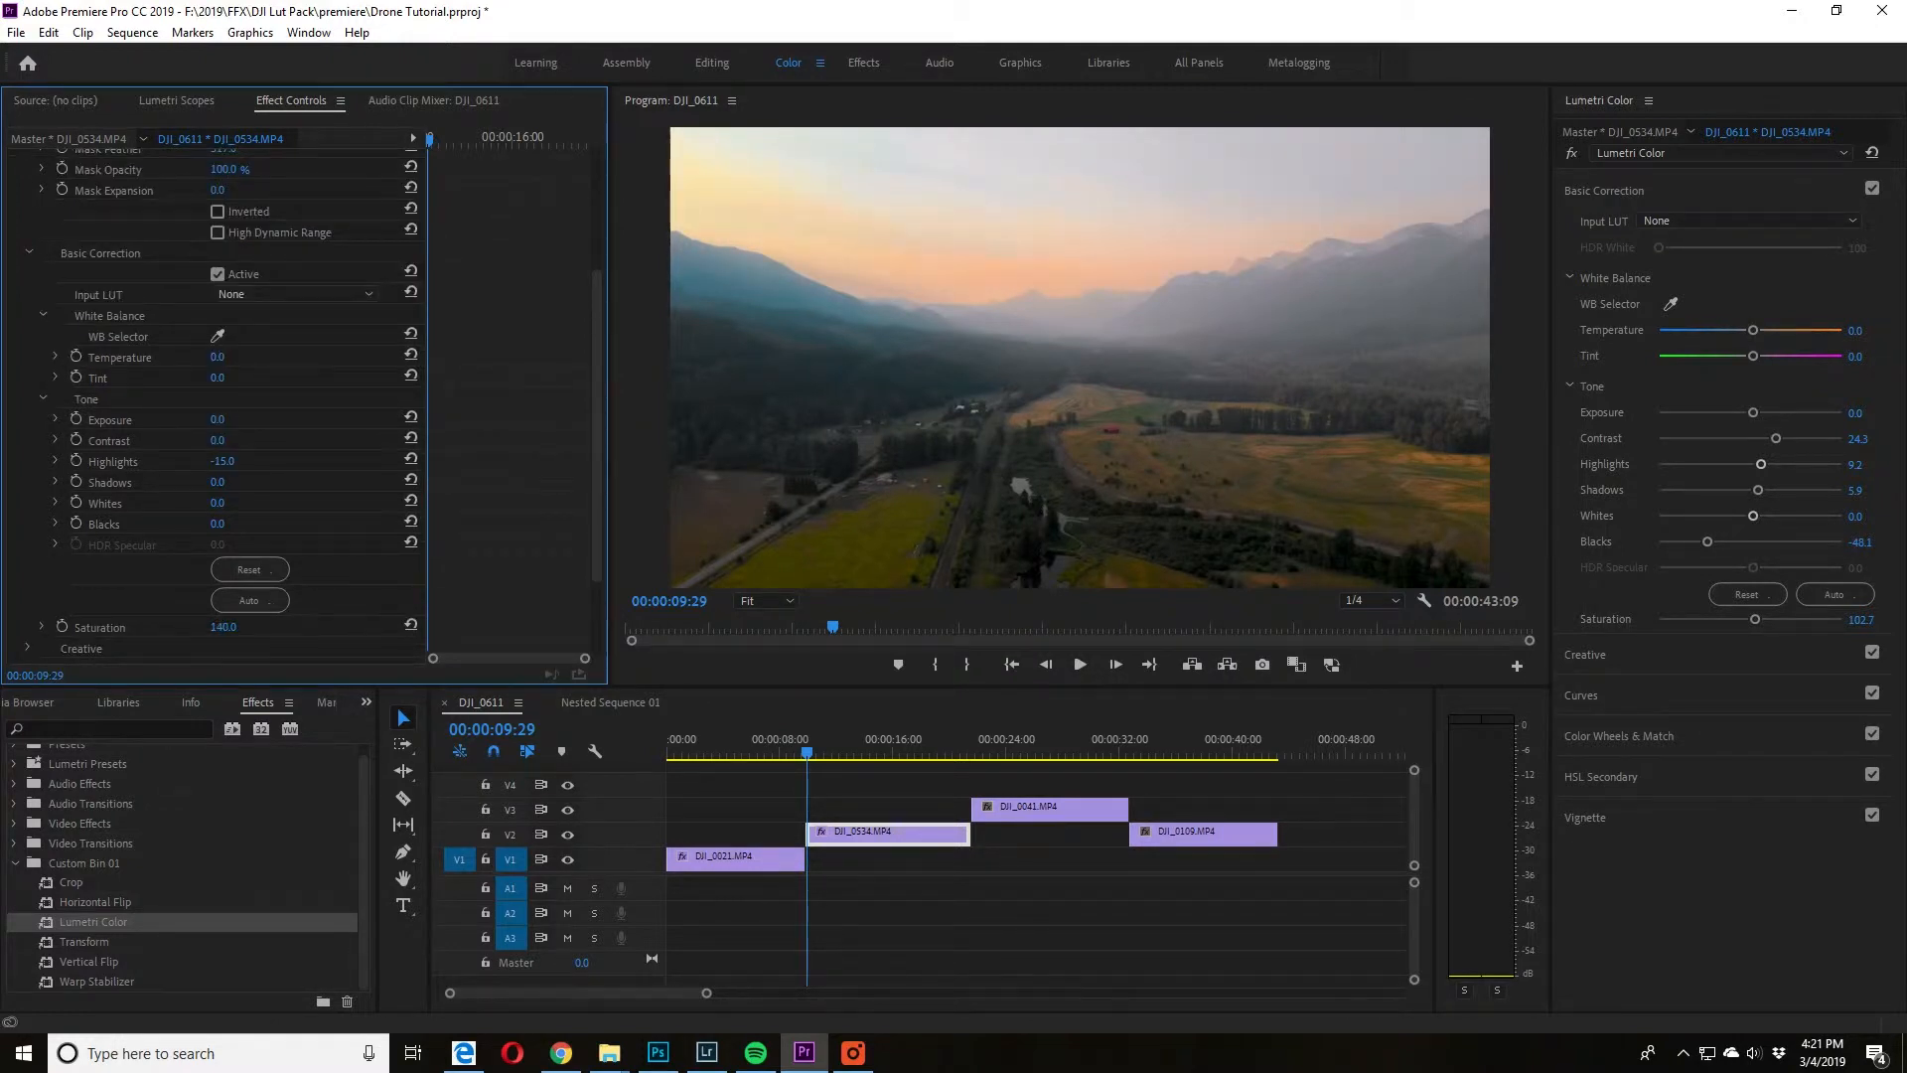
{"action": "left_click_drag", "start_coordinate": [217, 356], "coordinate": [208, 357]}
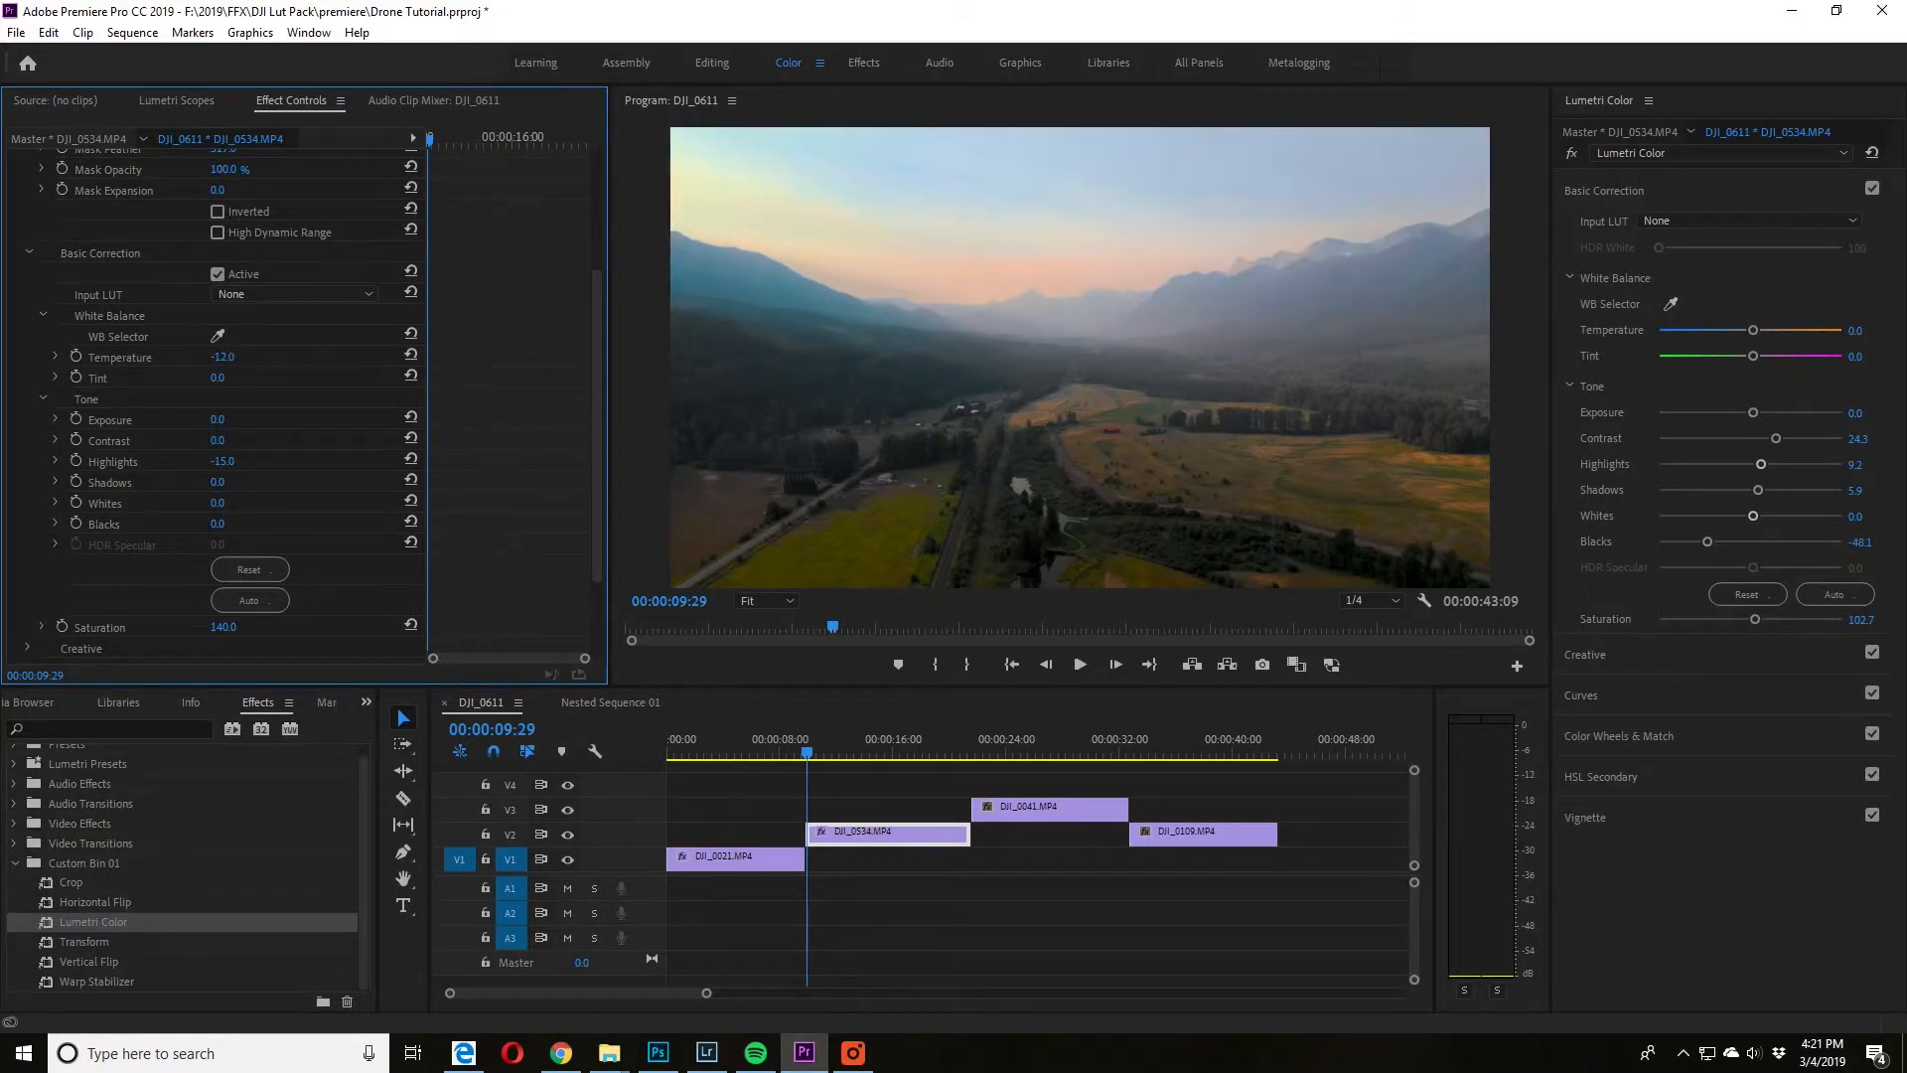
{"action": "left_click_drag", "start_coordinate": [207, 357], "coordinate": [211, 356]}
{"action": "left_click", "coordinate": [237, 375]}
{"action": "key", "text": "Return"}
- Switch the masked sky correction off and on several times to compare the valley clip with and without it
{"action": "scroll", "coordinate": [312, 450], "scroll_direction": "up", "scroll_amount": 3}
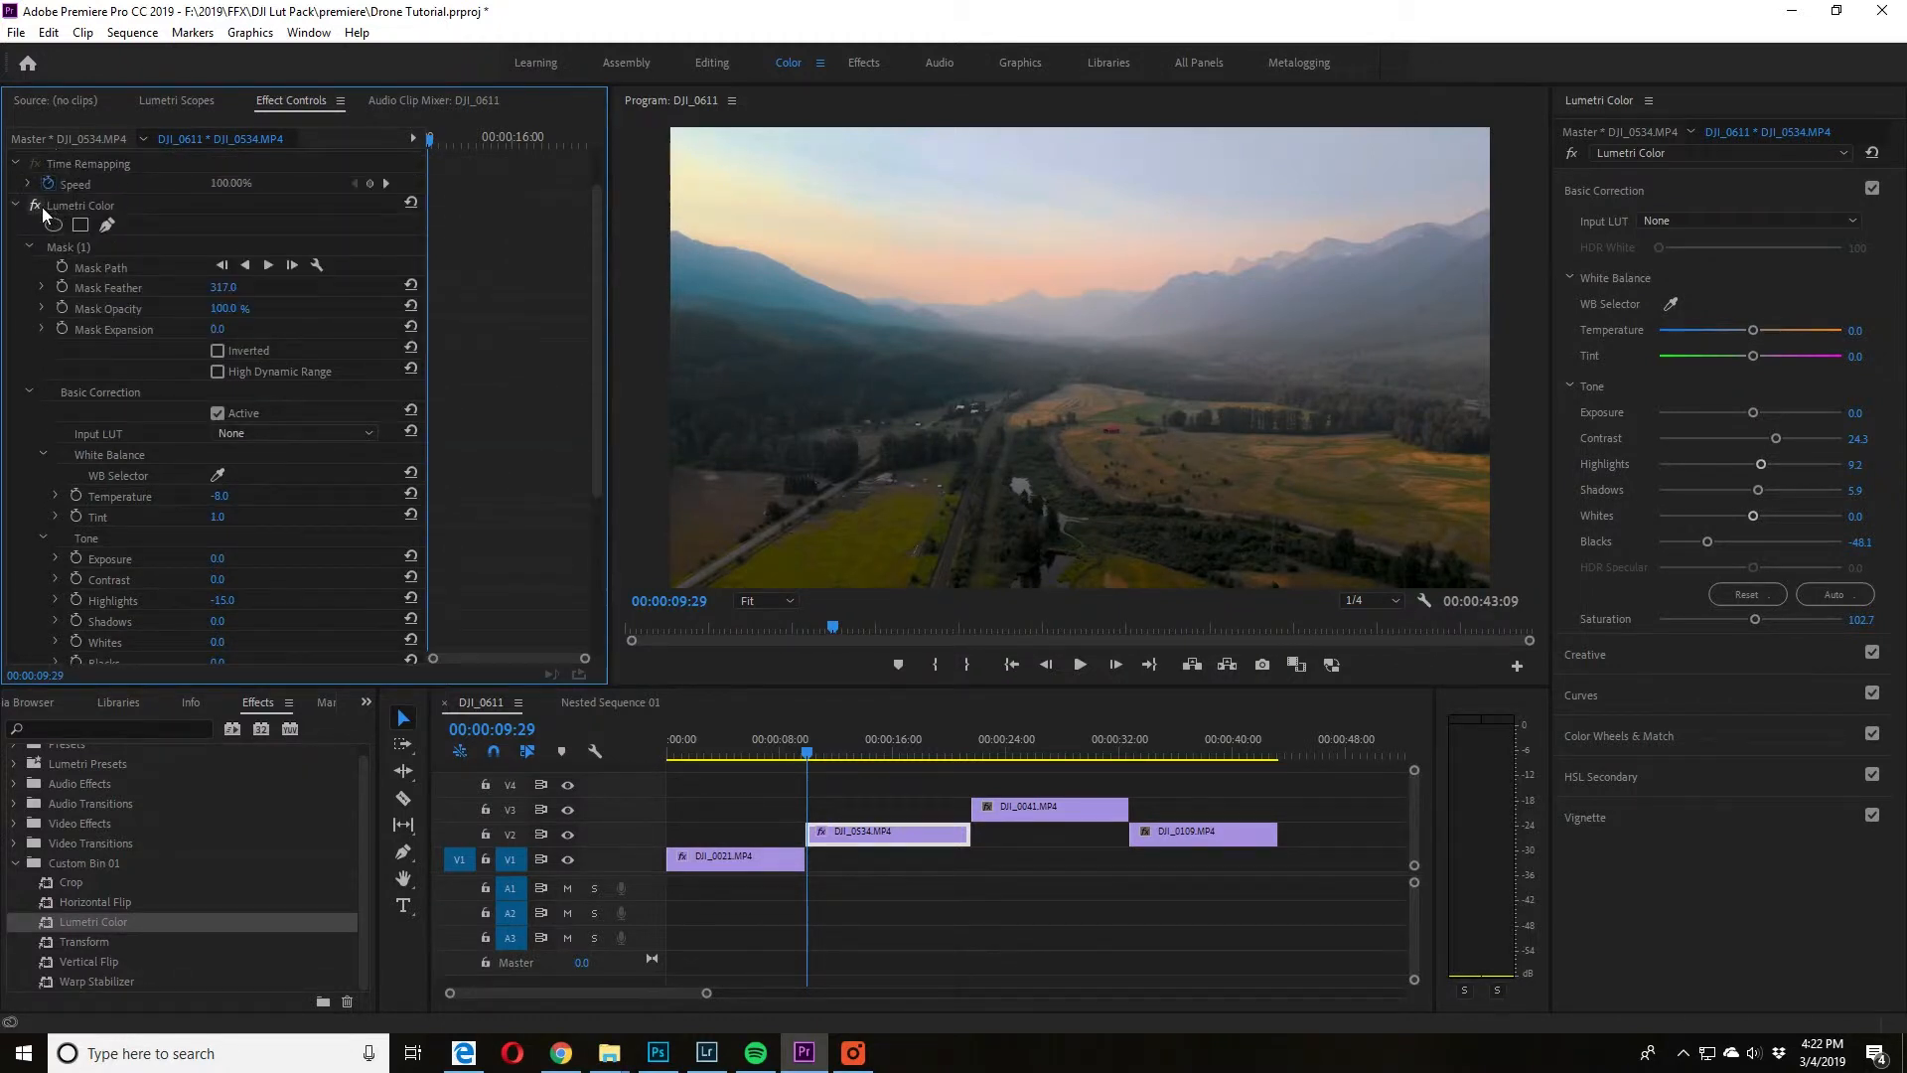
{"action": "left_click", "coordinate": [42, 207]}
{"action": "left_click", "coordinate": [40, 207]}
{"action": "left_click", "coordinate": [40, 206]}
{"action": "left_click", "coordinate": [39, 206]}
{"action": "left_click", "coordinate": [38, 205]}
{"action": "left_click", "coordinate": [39, 206]}
- Play back the valley clip while switching both Lumetri Color effects off and back on
{"action": "left_click", "coordinate": [810, 755]}
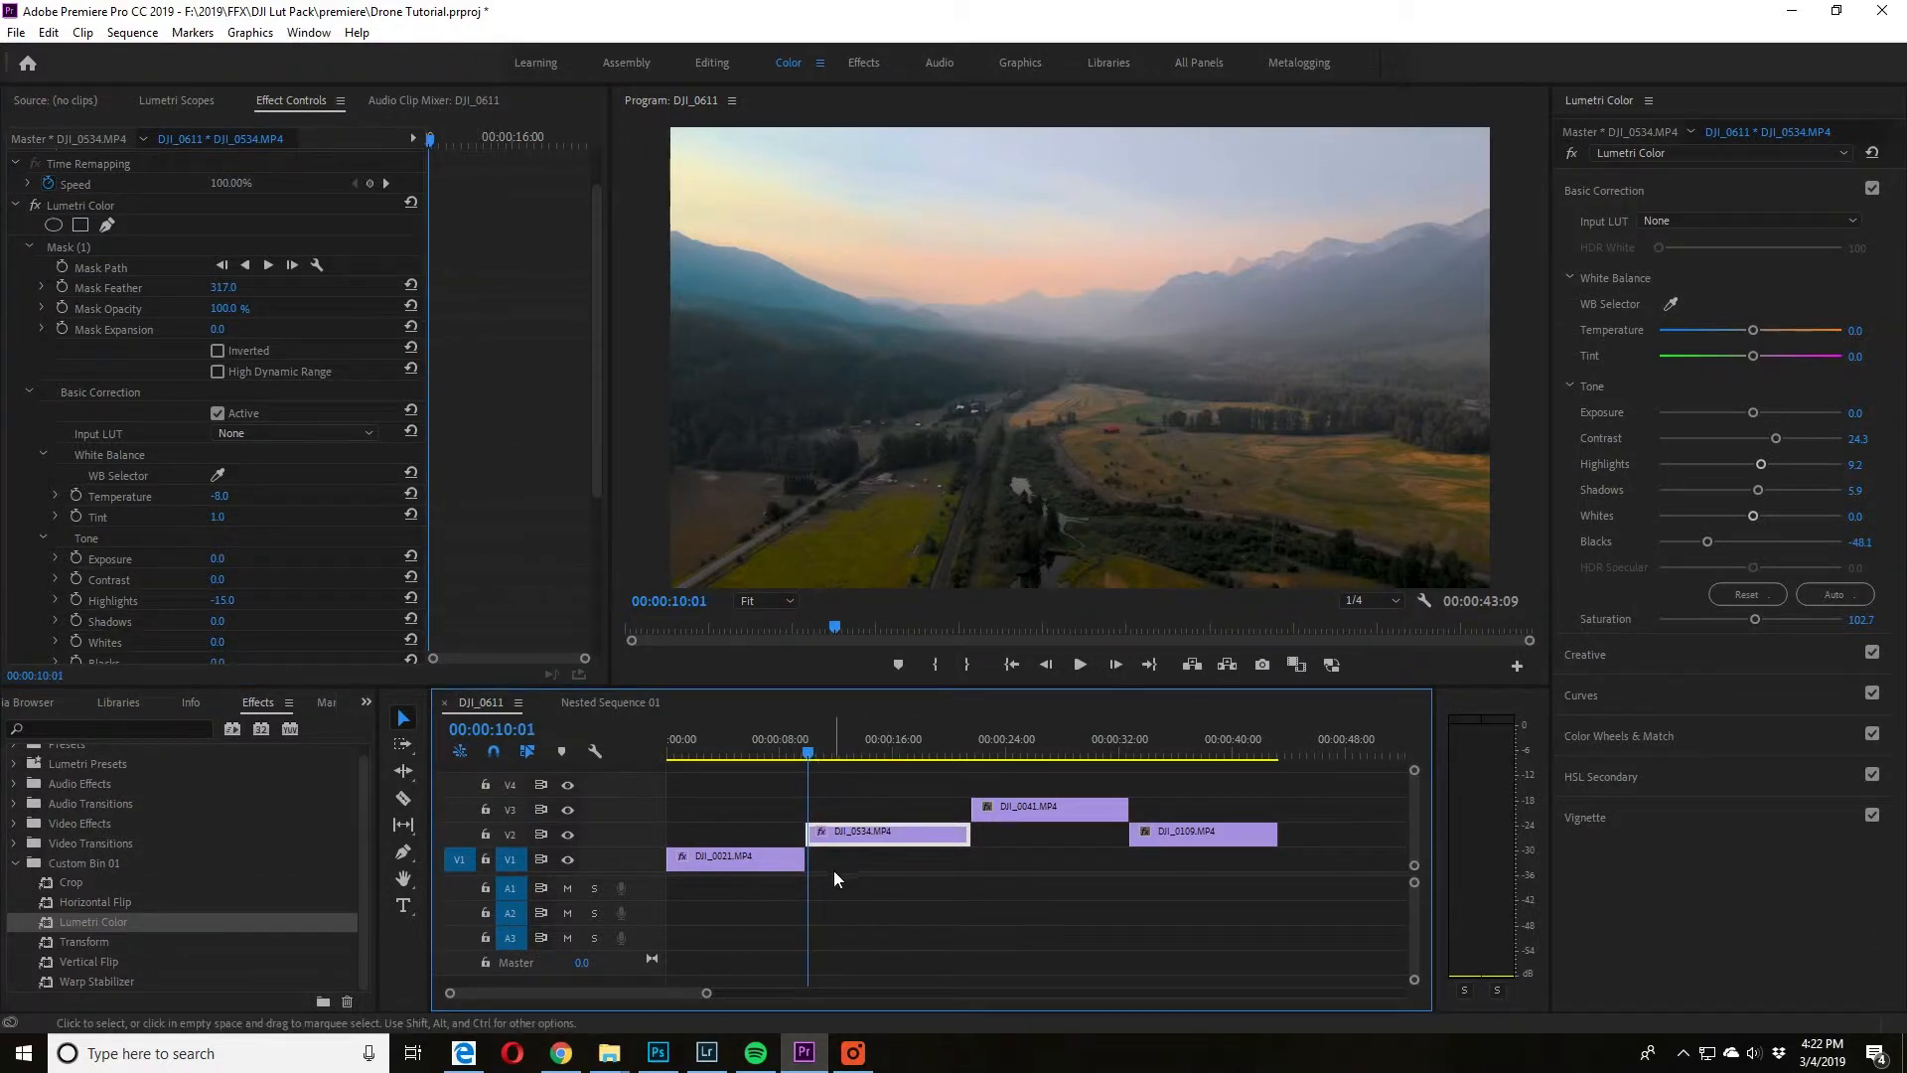
{"action": "key", "text": "space"}
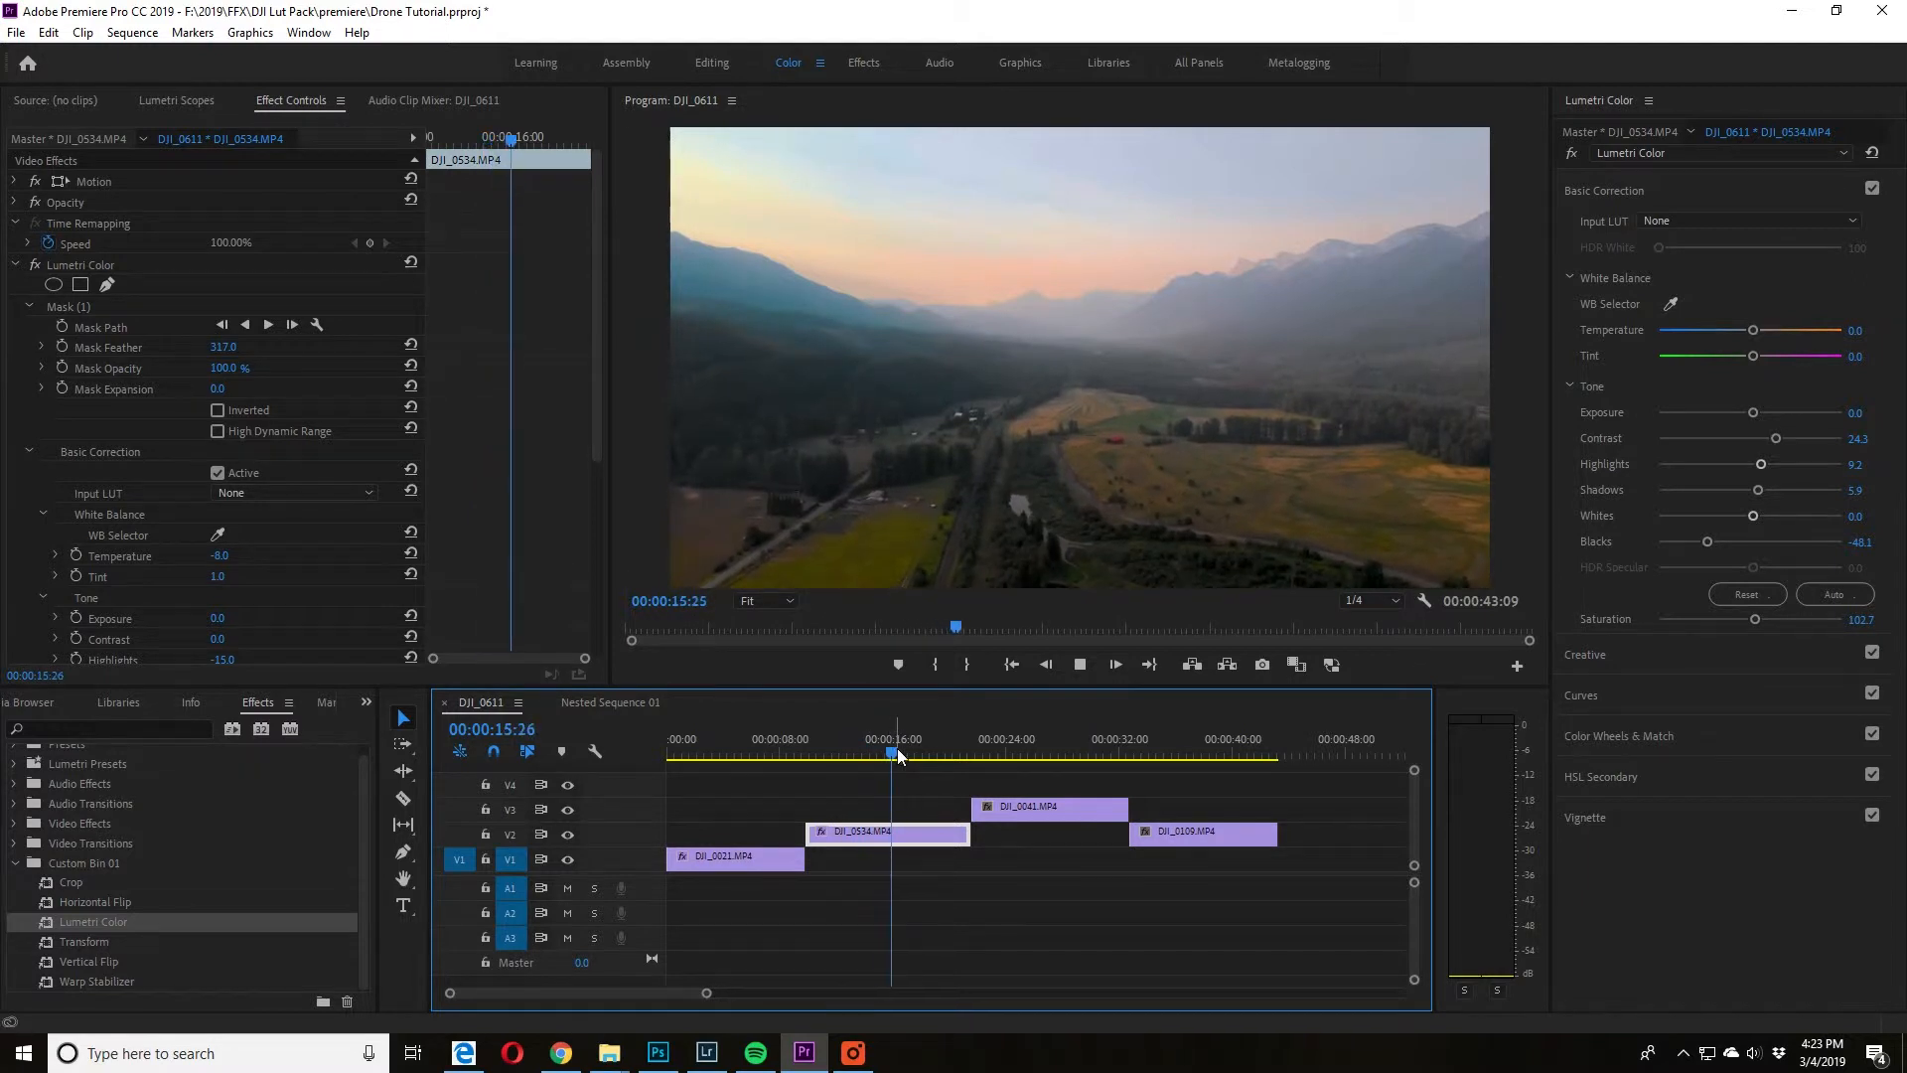
{"action": "left_click", "coordinate": [14, 275]}
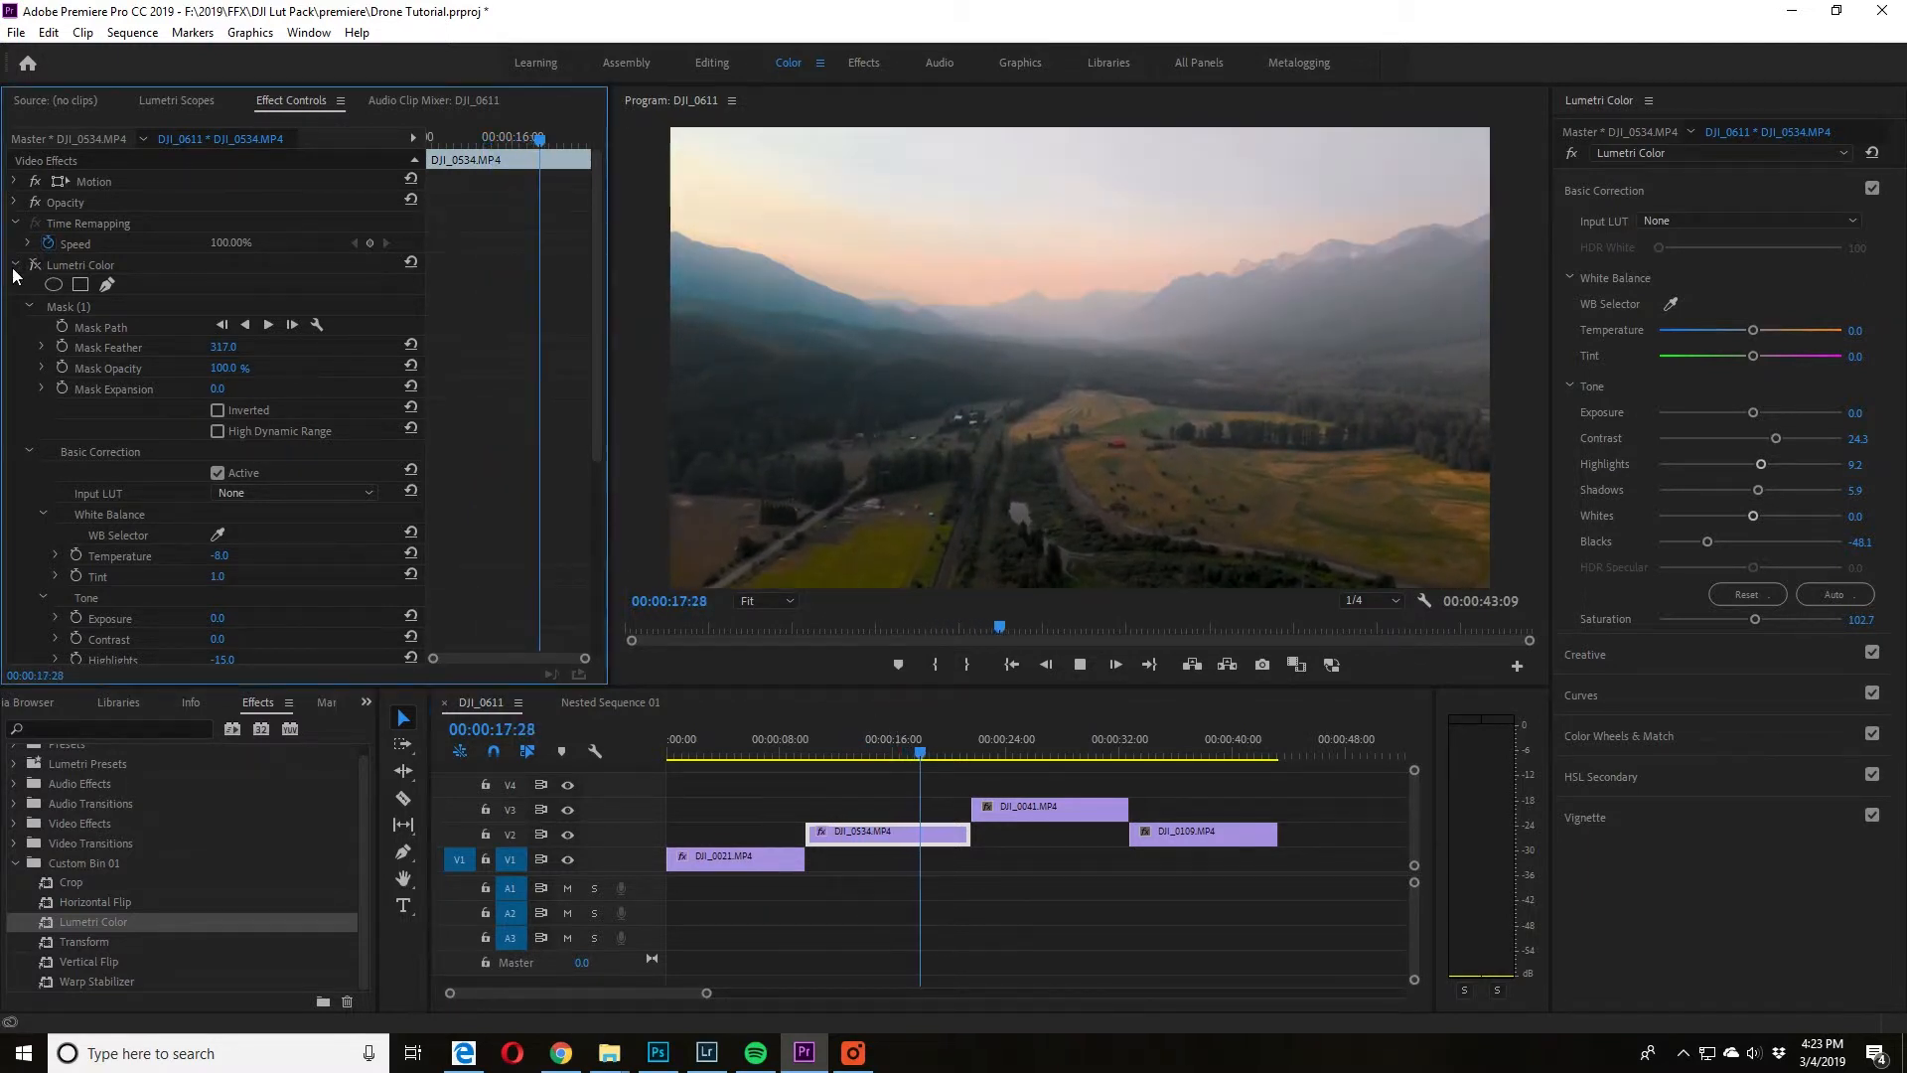
{"action": "left_click", "coordinate": [13, 266]}
{"action": "left_click", "coordinate": [35, 285]}
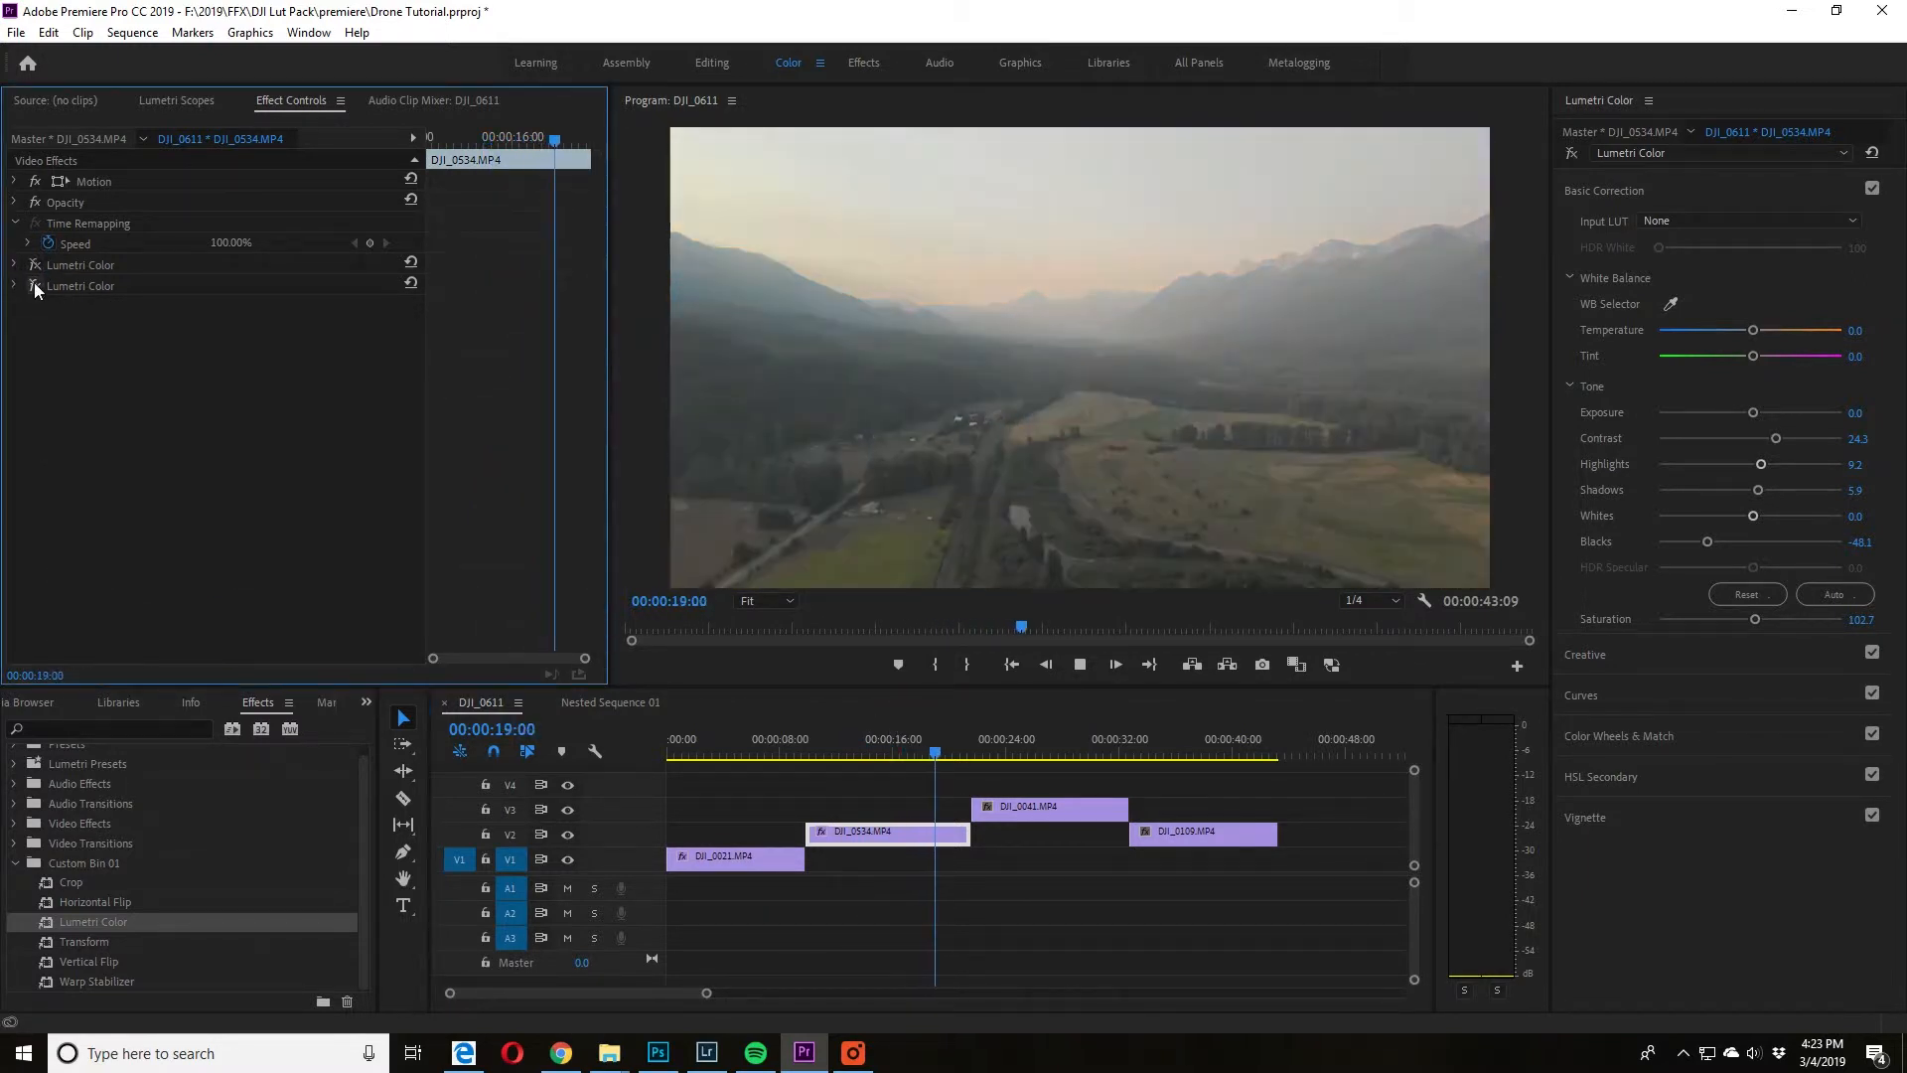
{"action": "left_click", "coordinate": [819, 749]}
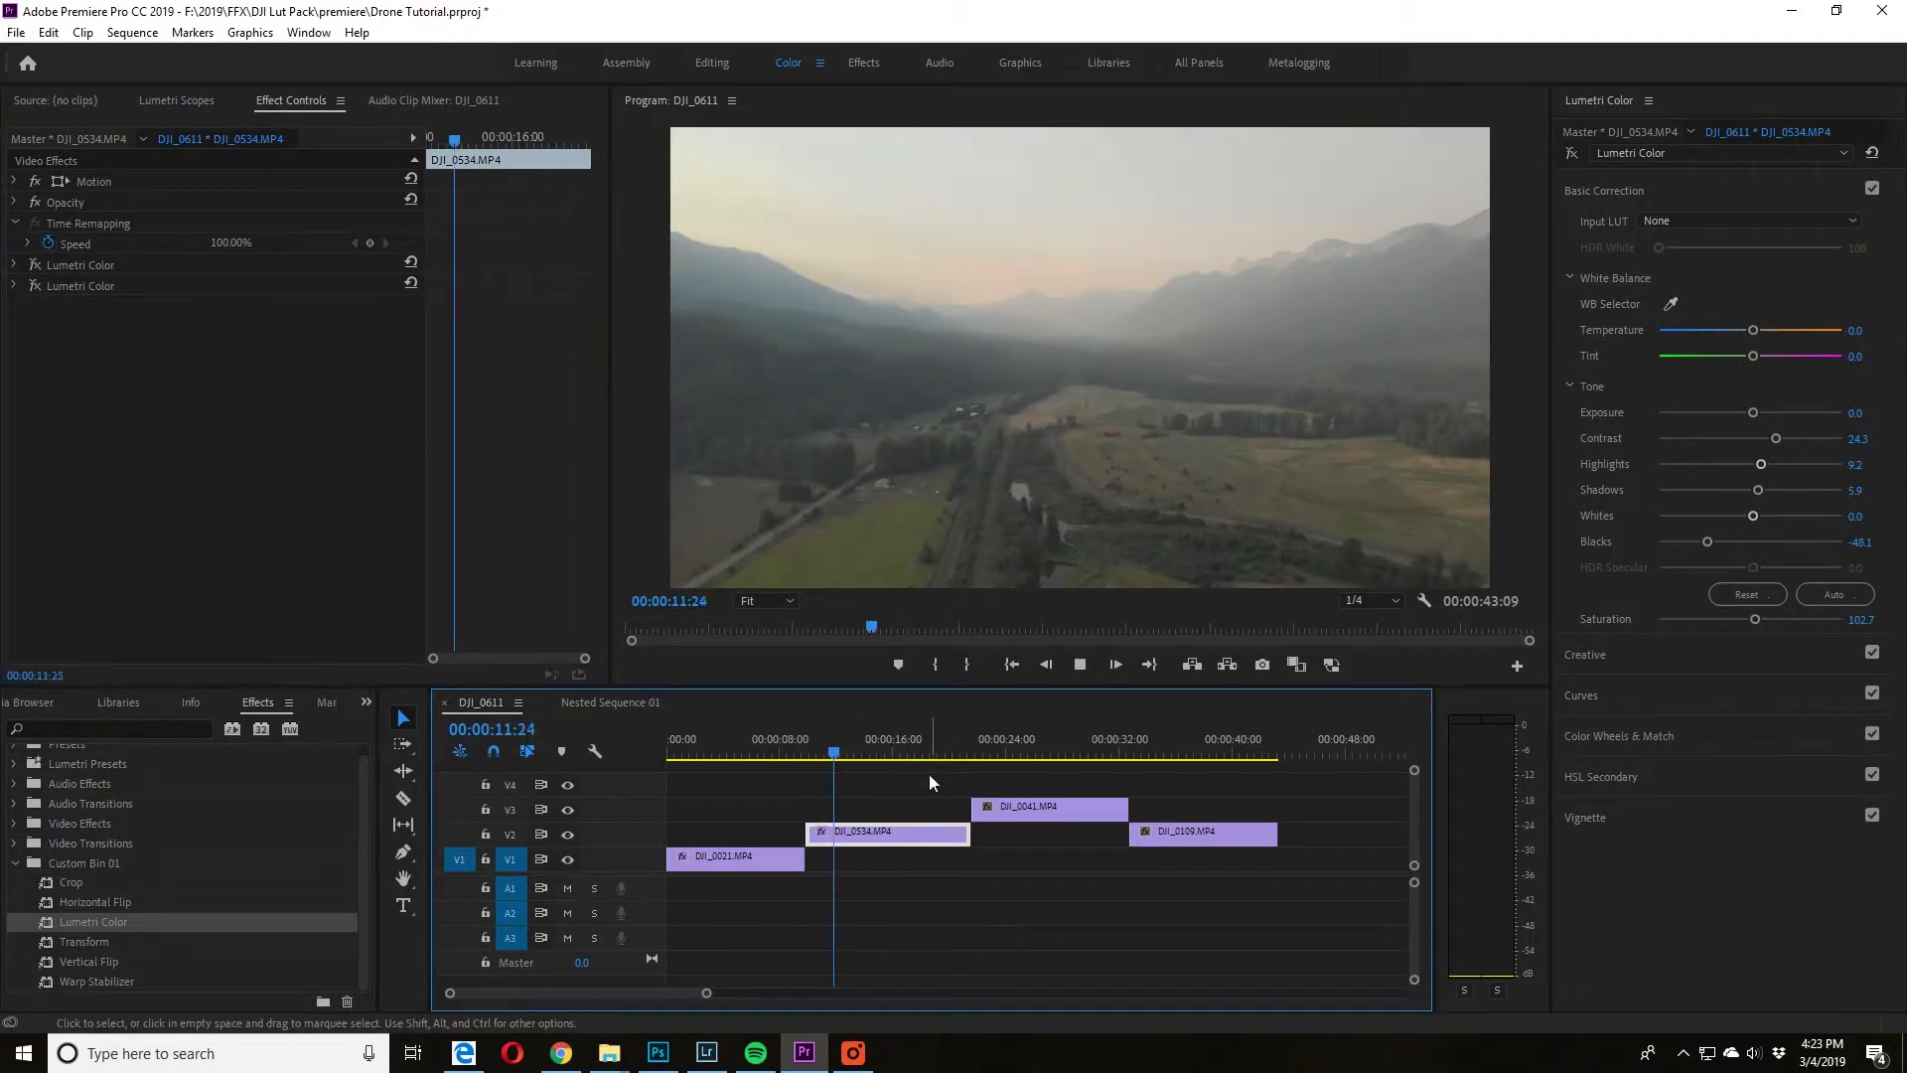
{"action": "left_click", "coordinate": [38, 285]}
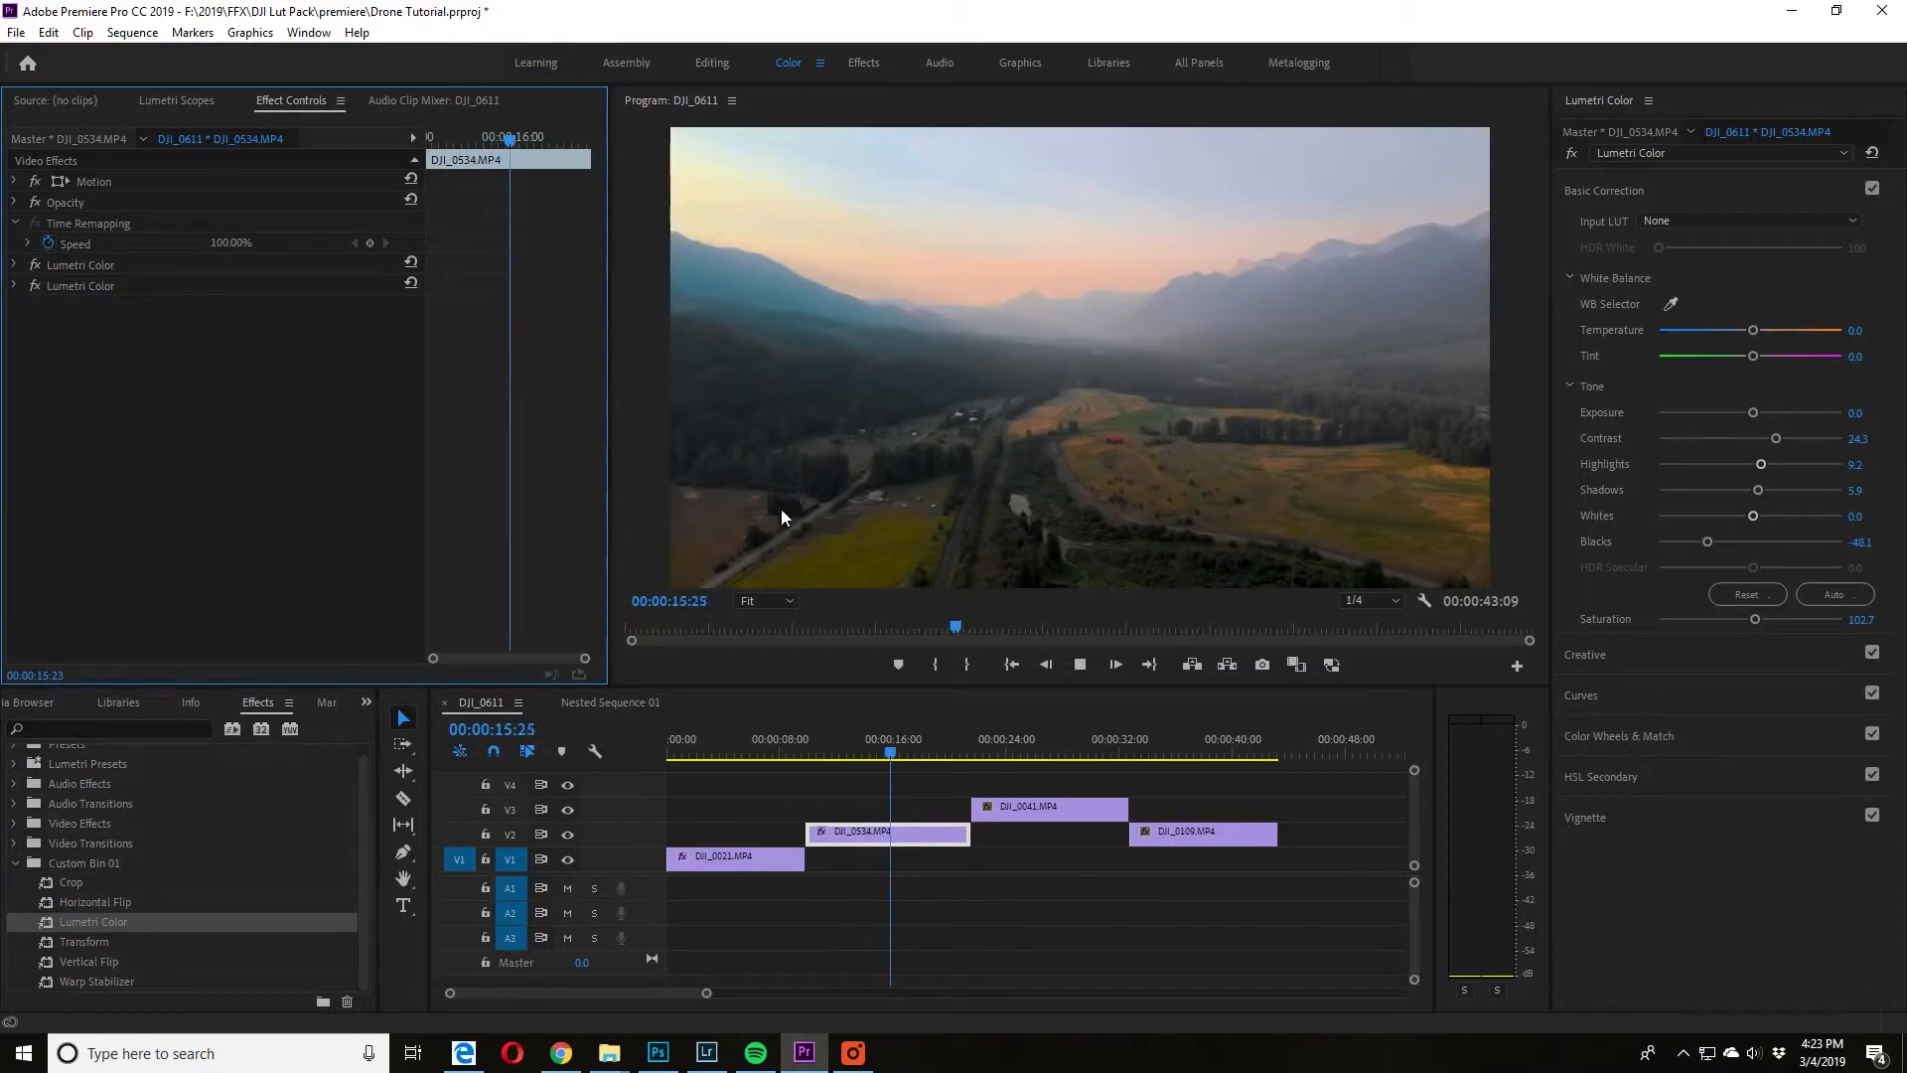
- Select the temple clip DJI_0041.MP4 and play it back ungraded from near its start
{"action": "left_click", "coordinate": [975, 763]}
{"action": "left_click", "coordinate": [997, 806]}
{"action": "key", "text": "space"}
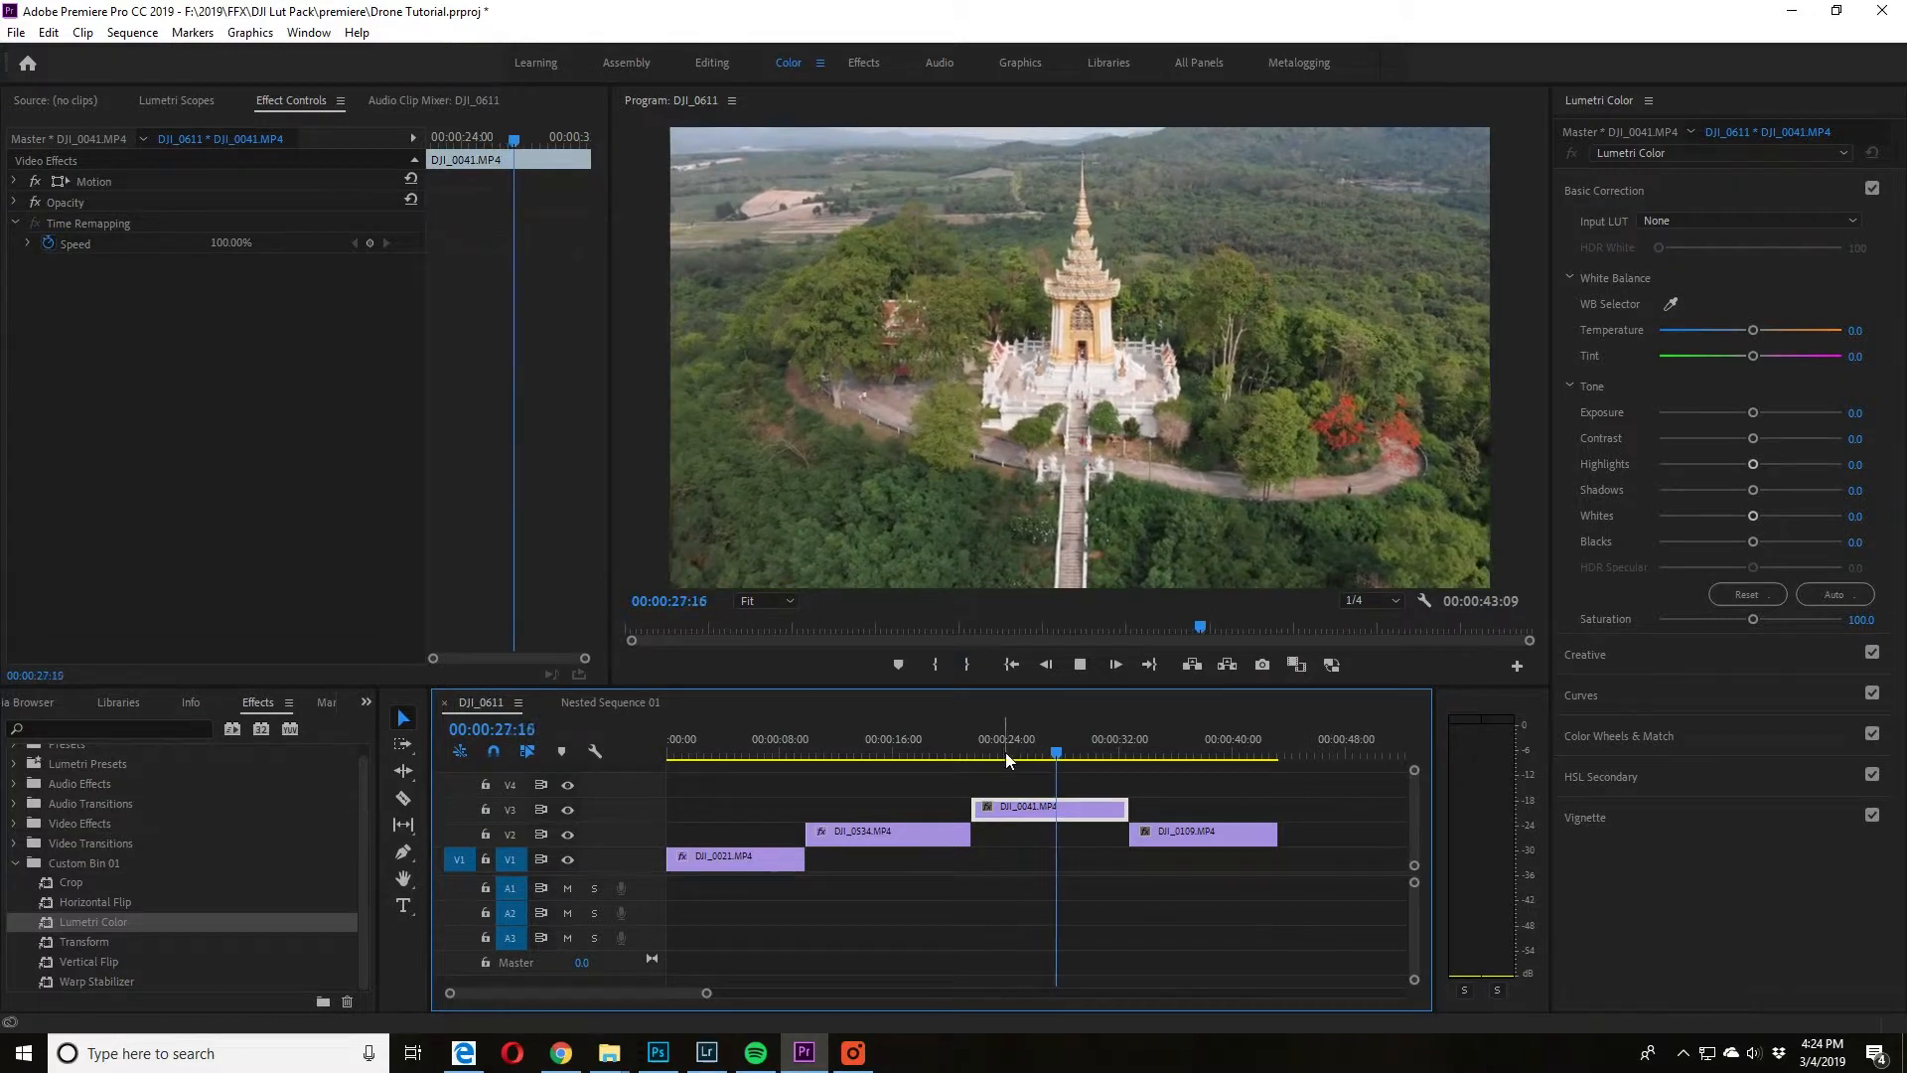
{"action": "left_click", "coordinate": [985, 761]}
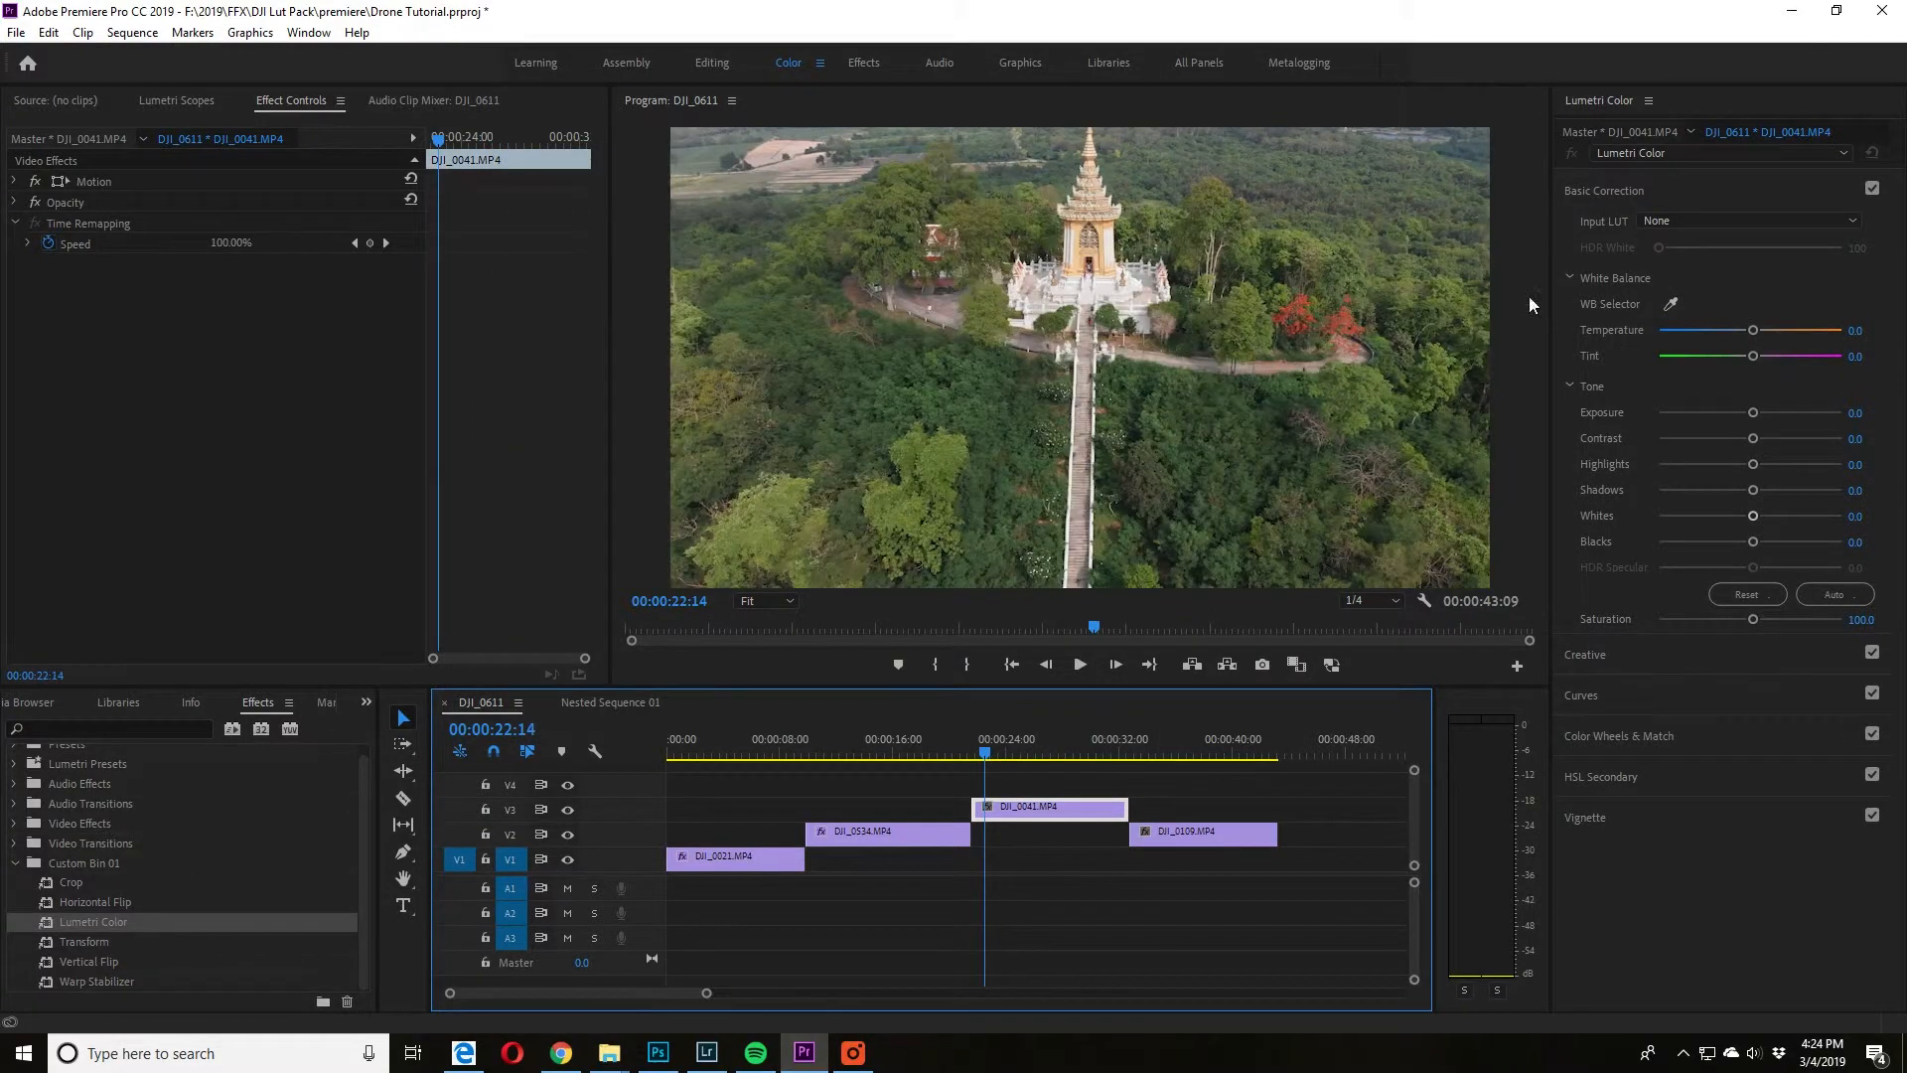
- Try the FFX-01-Clear Sun look on the temple clip and replace it with FFX-Bonus-Iceland
{"action": "left_click", "coordinate": [1676, 197]}
{"action": "left_click_drag", "start_coordinate": [1011, 754], "coordinate": [1055, 747]}
{"action": "left_click", "coordinate": [1681, 234]}
{"action": "left_click", "coordinate": [1706, 262]}
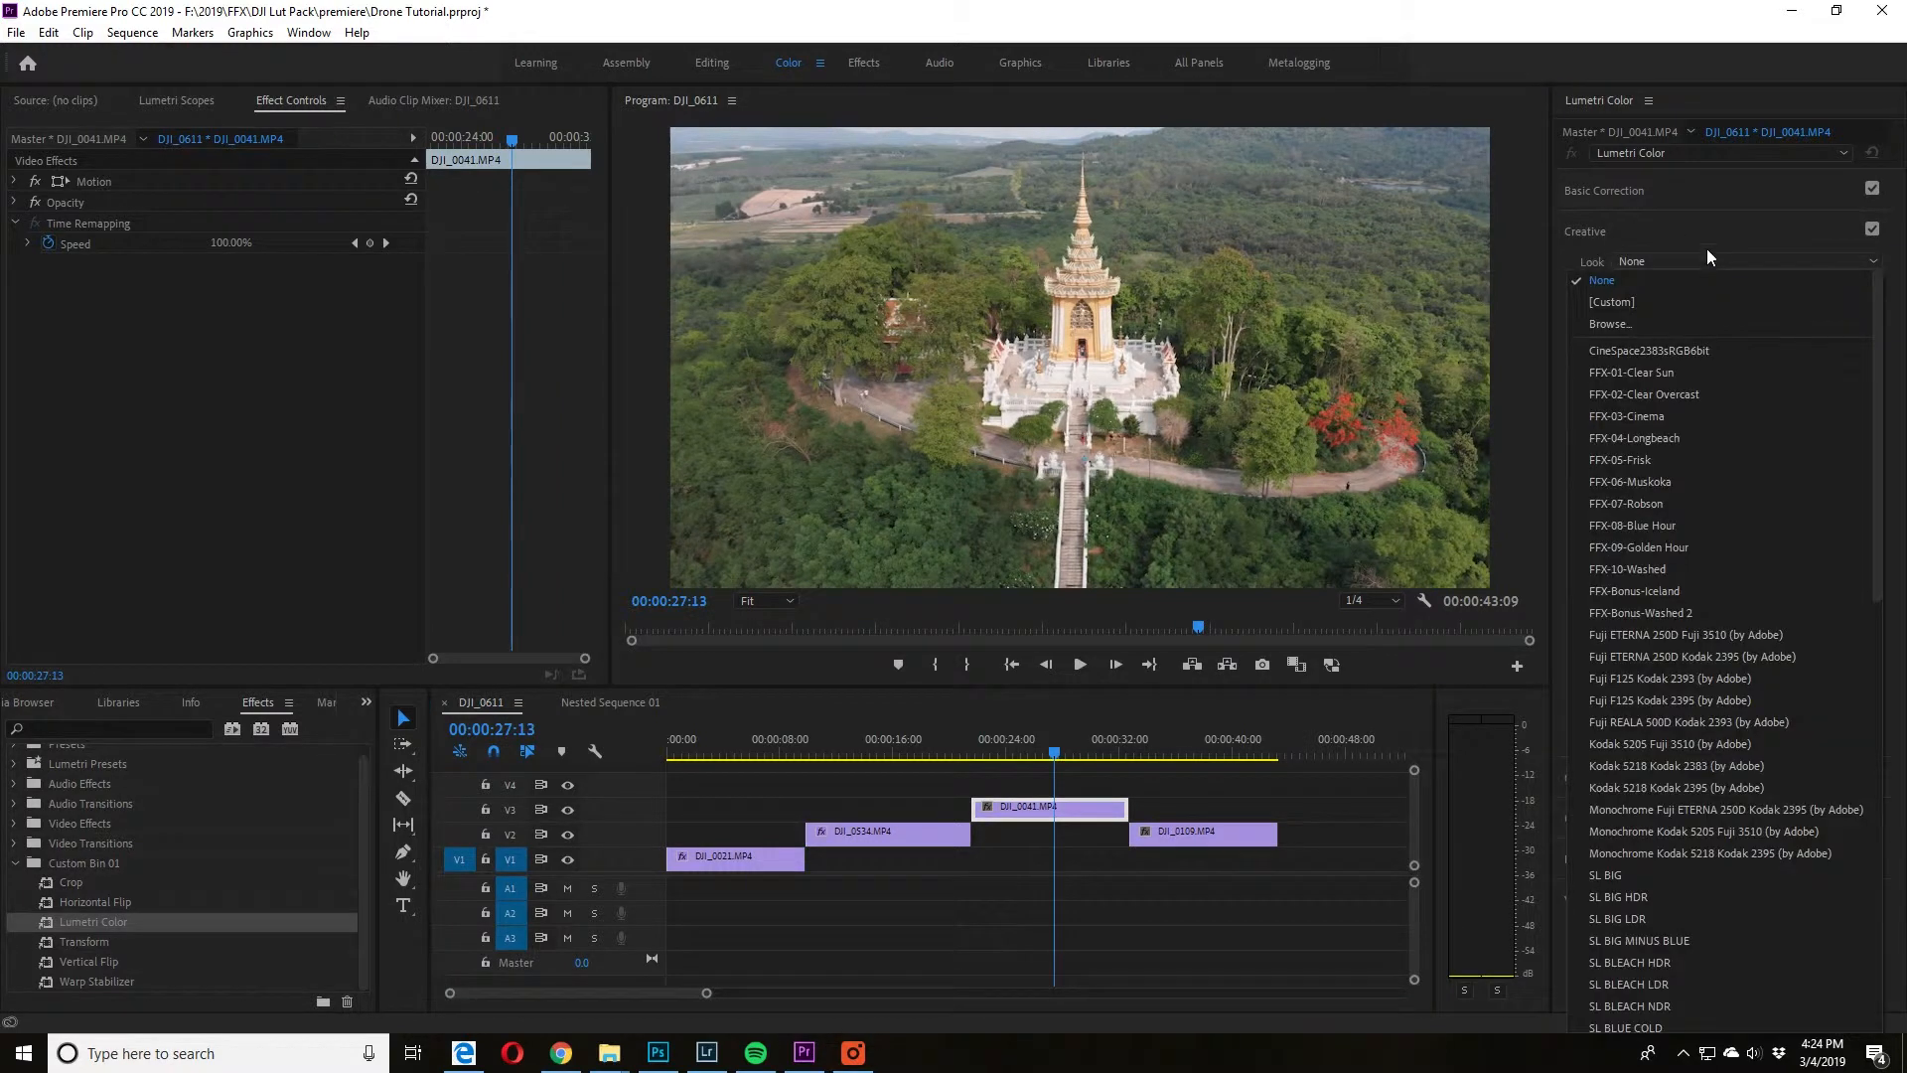
{"action": "left_click", "coordinate": [1651, 371]}
{"action": "left_click", "coordinate": [1654, 370]}
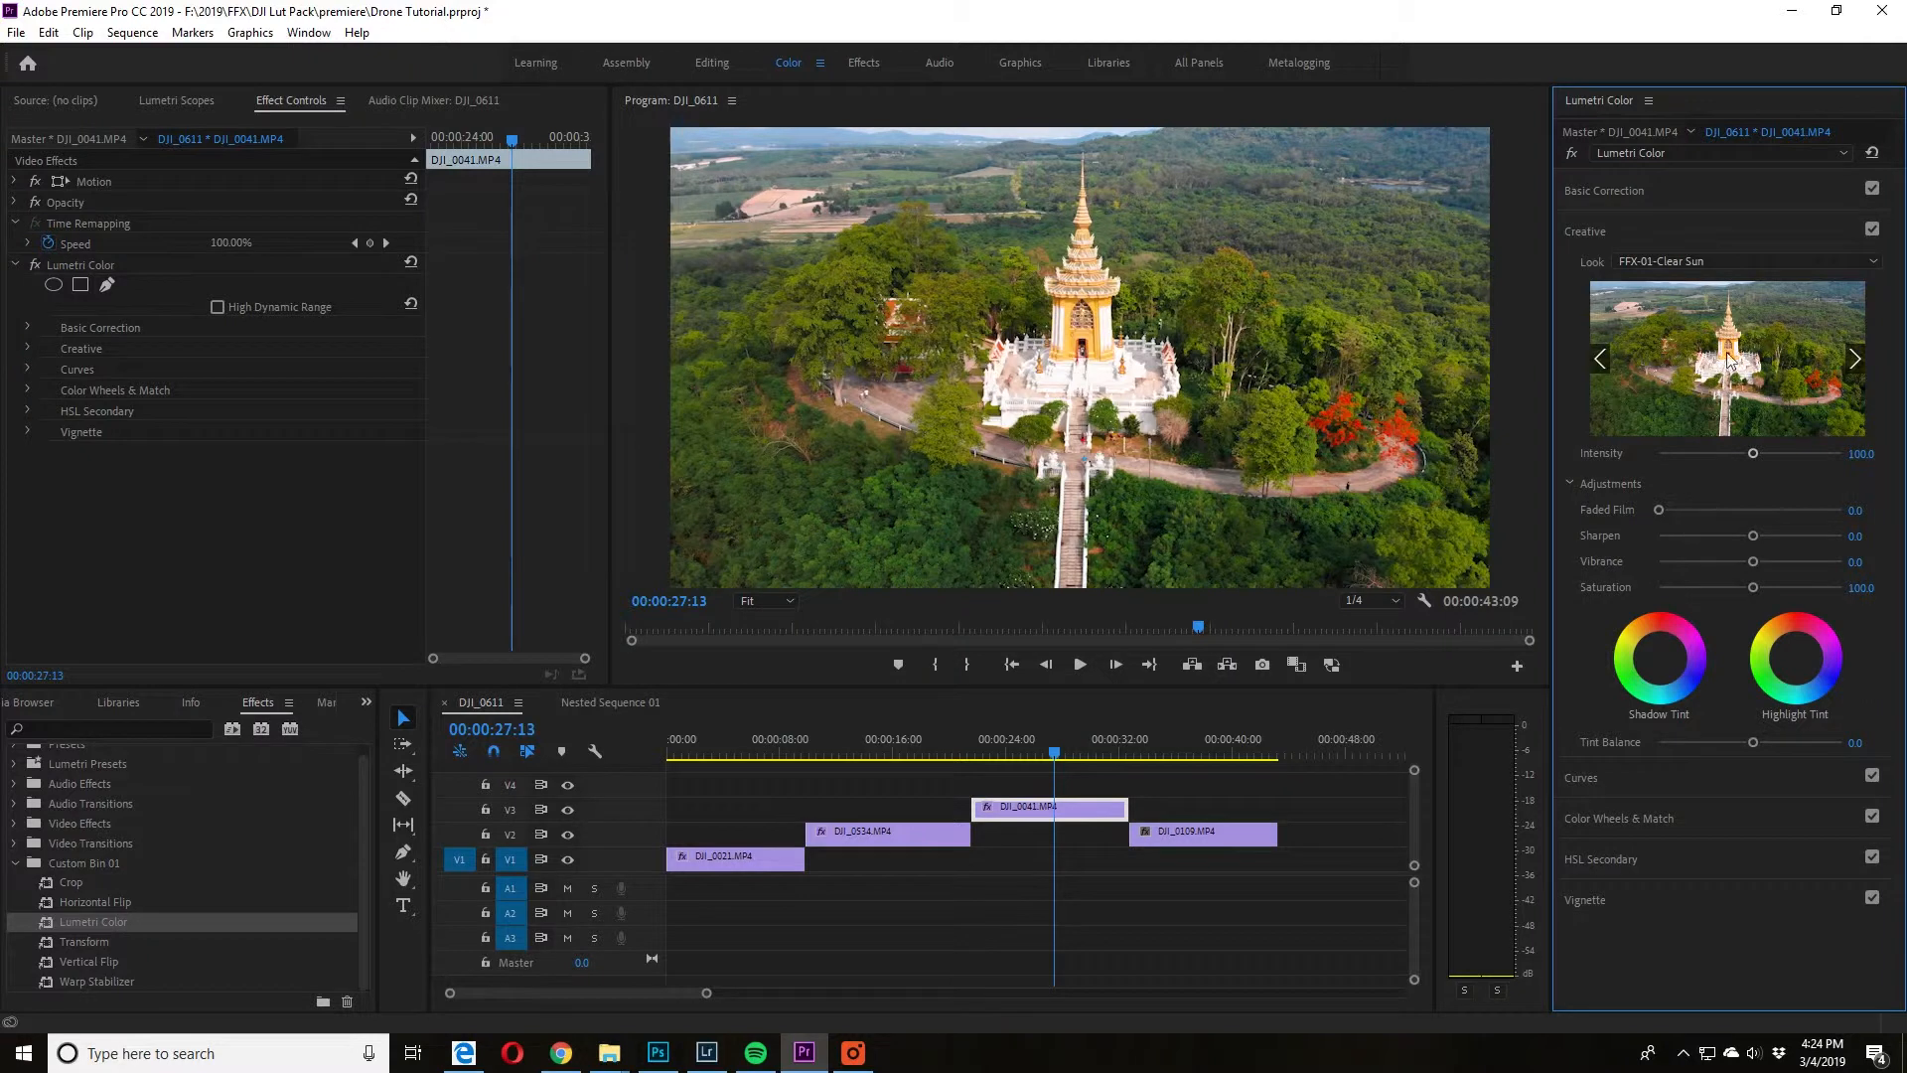
{"action": "left_click", "coordinate": [1701, 260]}
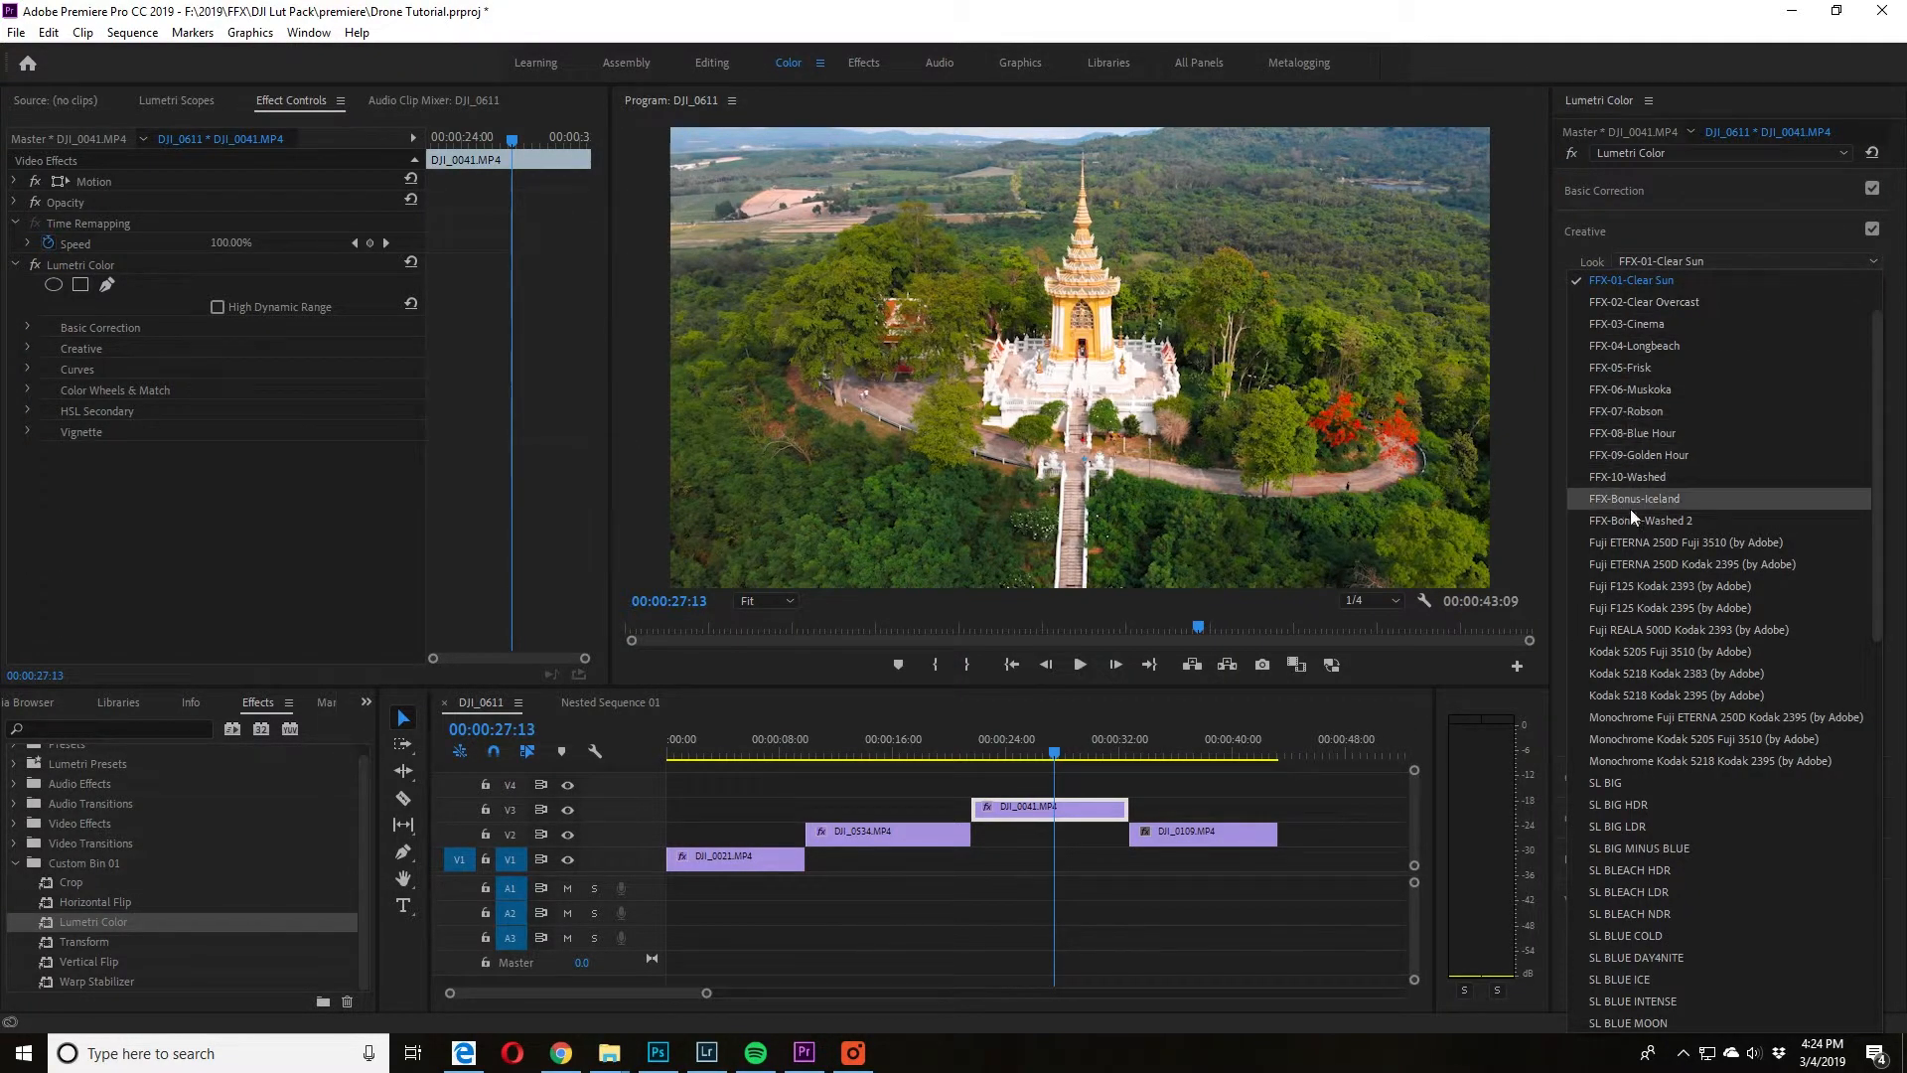
{"action": "left_click", "coordinate": [1663, 503]}
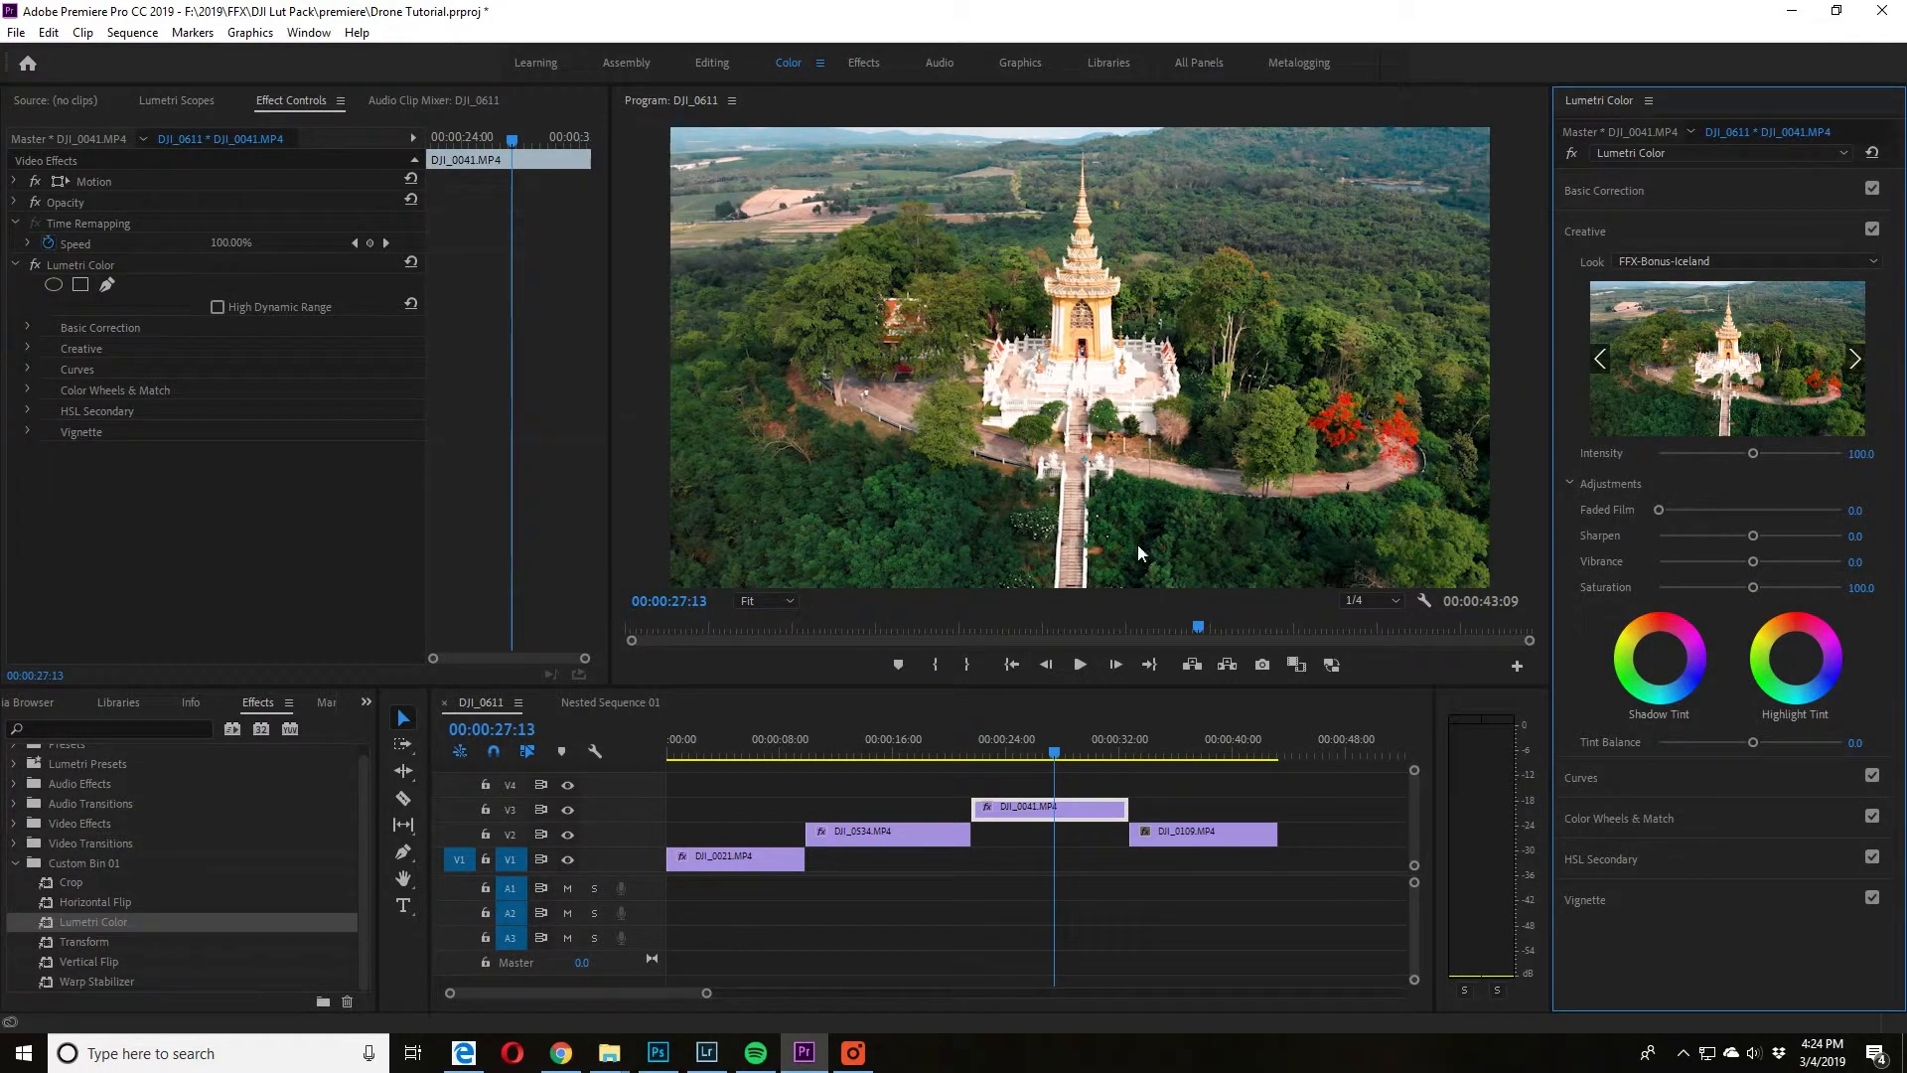
- Adjust the temple clip's tone against the scopes: exposure -0.2, highlights -24.3, shadows 12.4, whites -11.4 and blacks -13.5
{"action": "left_click", "coordinate": [1691, 228]}
{"action": "left_click", "coordinate": [1677, 195]}
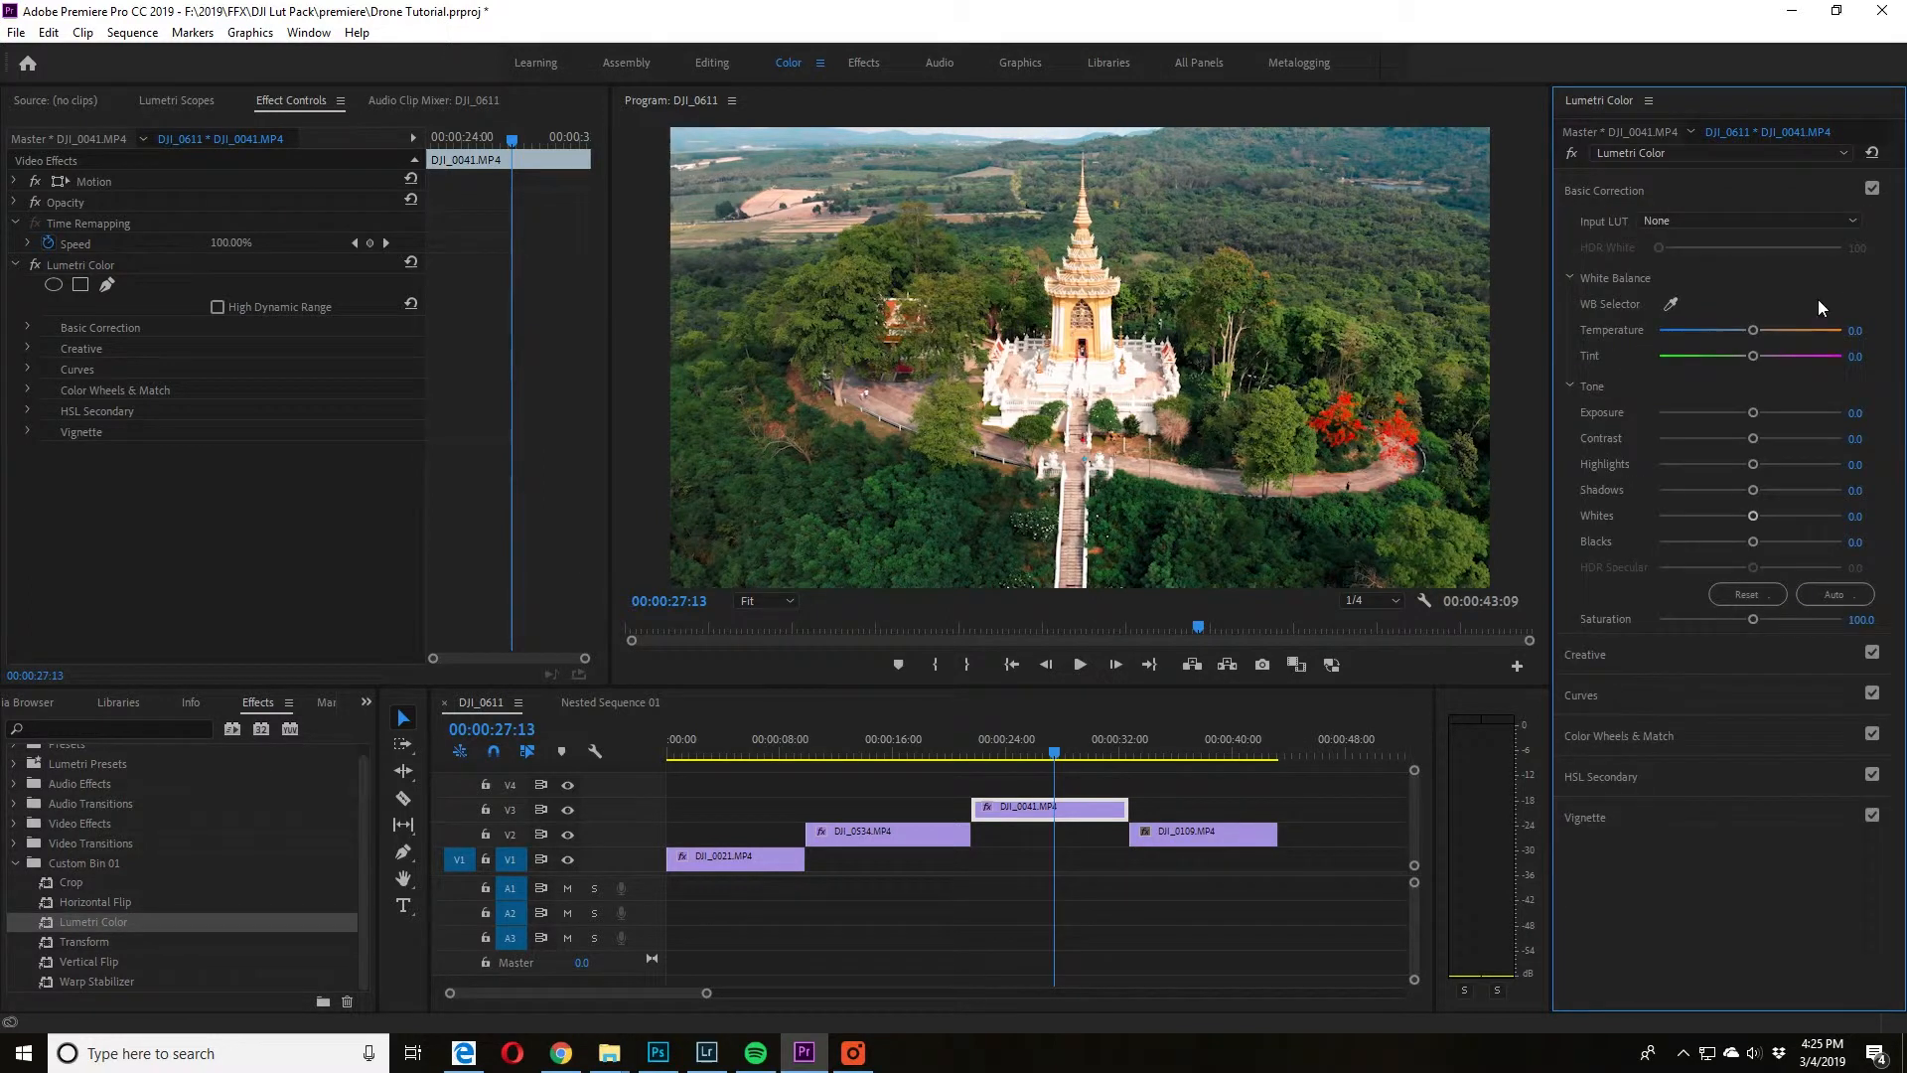
{"action": "left_click_drag", "start_coordinate": [1754, 415], "coordinate": [1749, 418]}
{"action": "left_click_drag", "start_coordinate": [1749, 418], "coordinate": [1735, 466]}
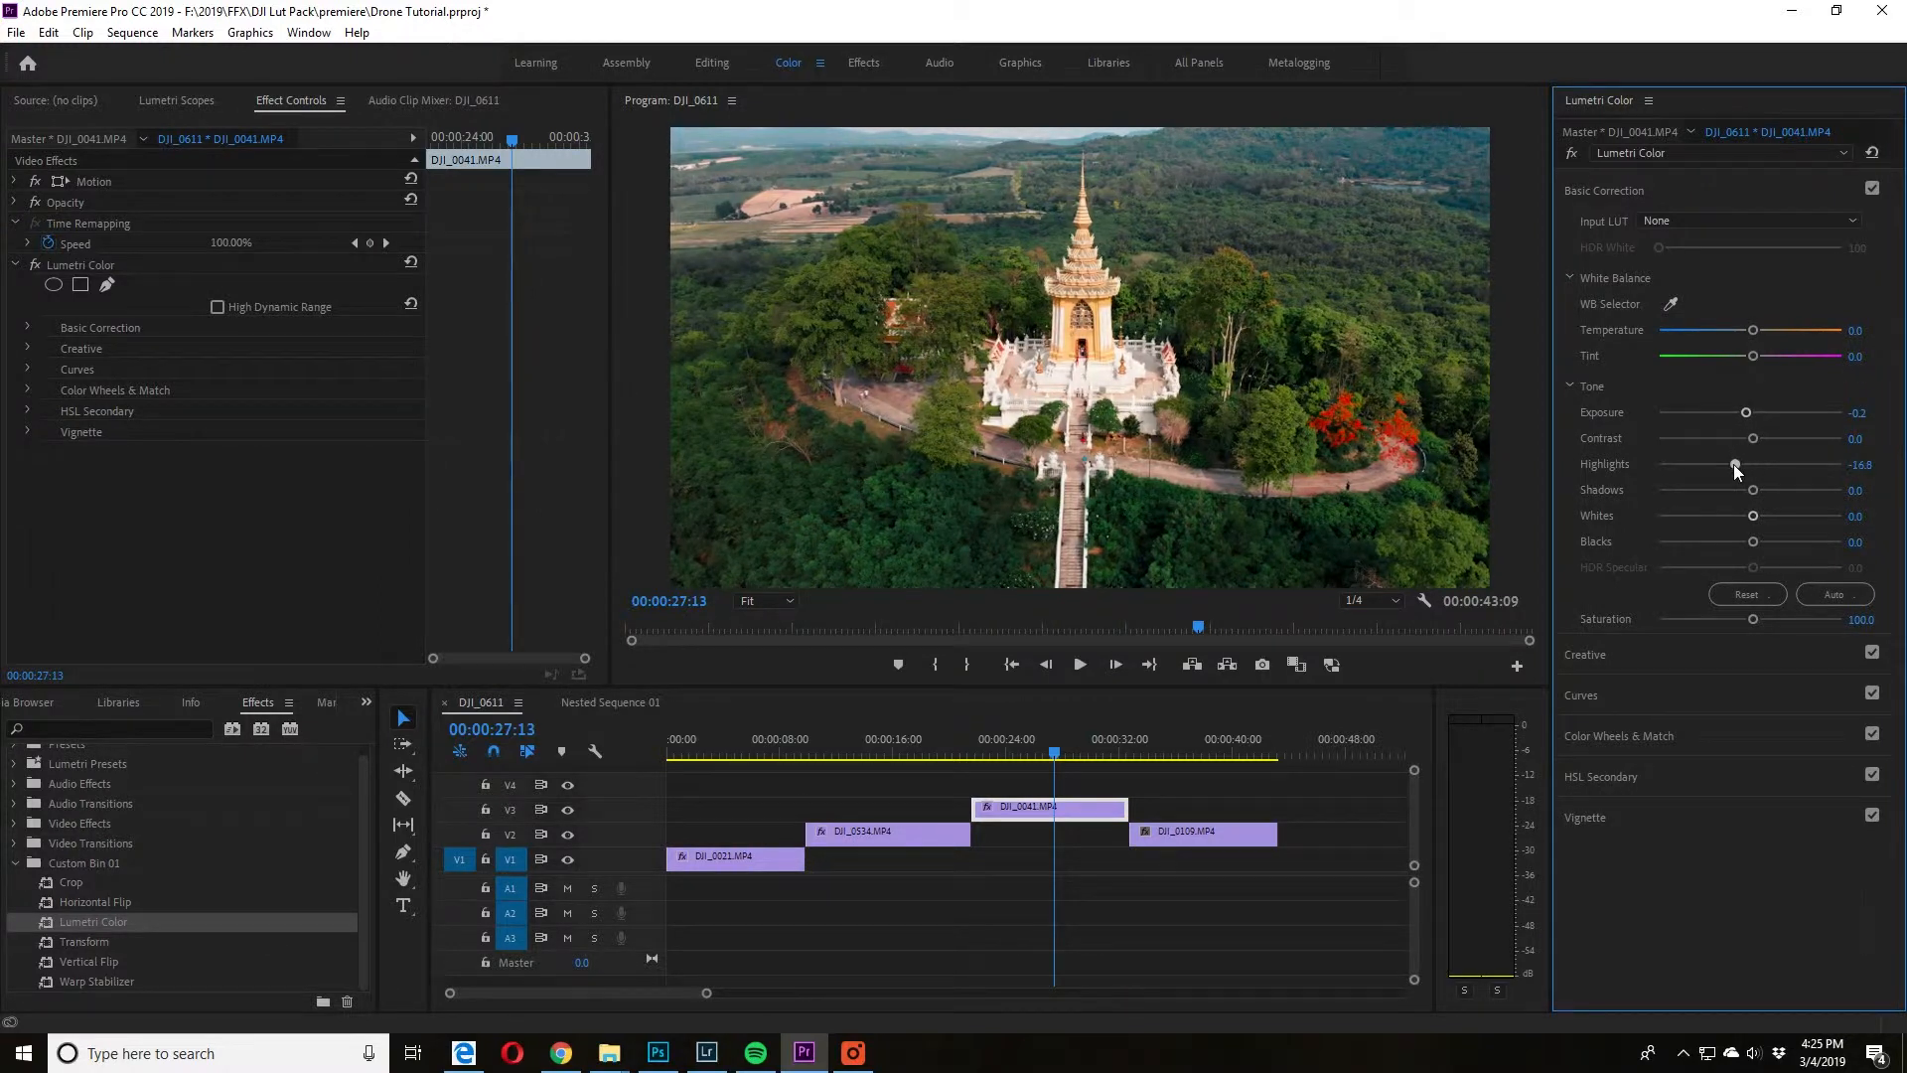
{"action": "left_click", "coordinate": [184, 99]}
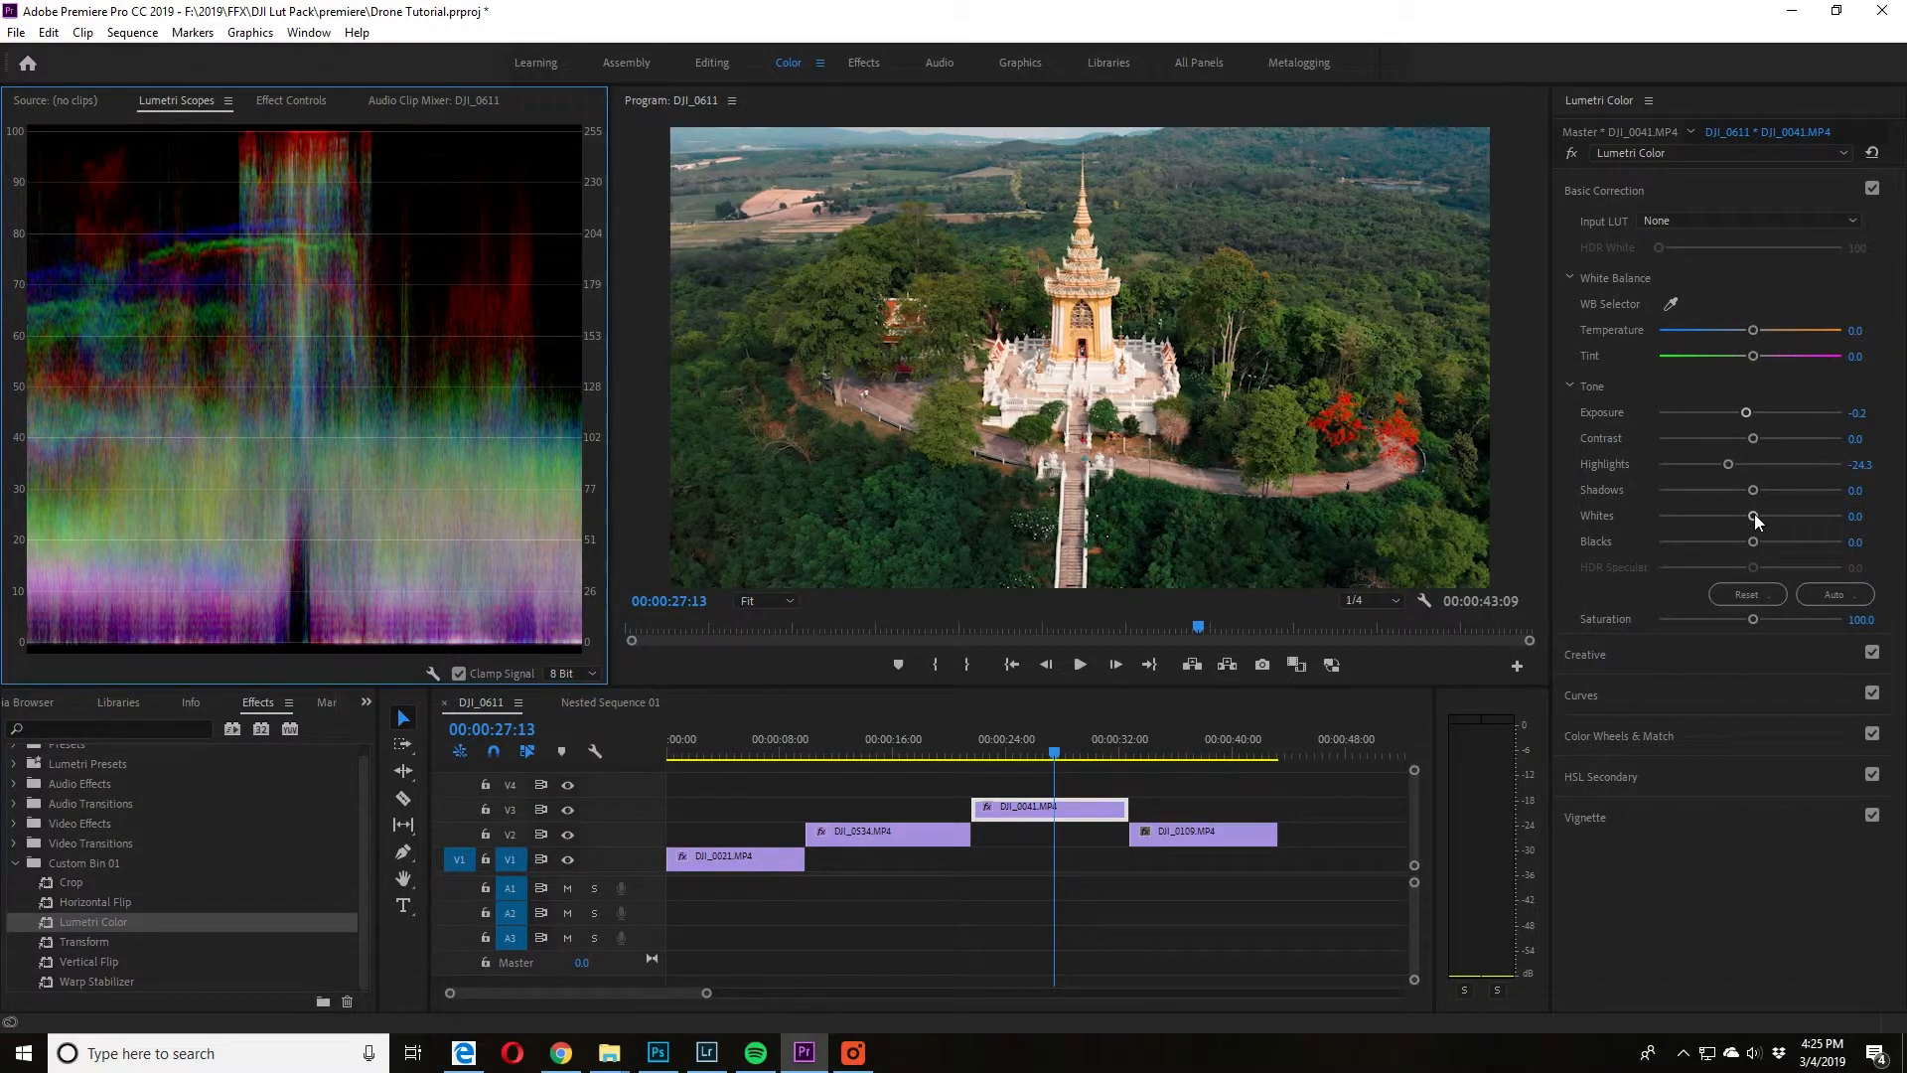
{"action": "mouse_move", "coordinate": [1754, 516]}
{"action": "left_mouse_down"}
{"action": "mouse_move", "coordinate": [1738, 516]}
{"action": "mouse_move", "coordinate": [1761, 490]}
{"action": "mouse_move", "coordinate": [1740, 547]}
{"action": "left_mouse_up"}
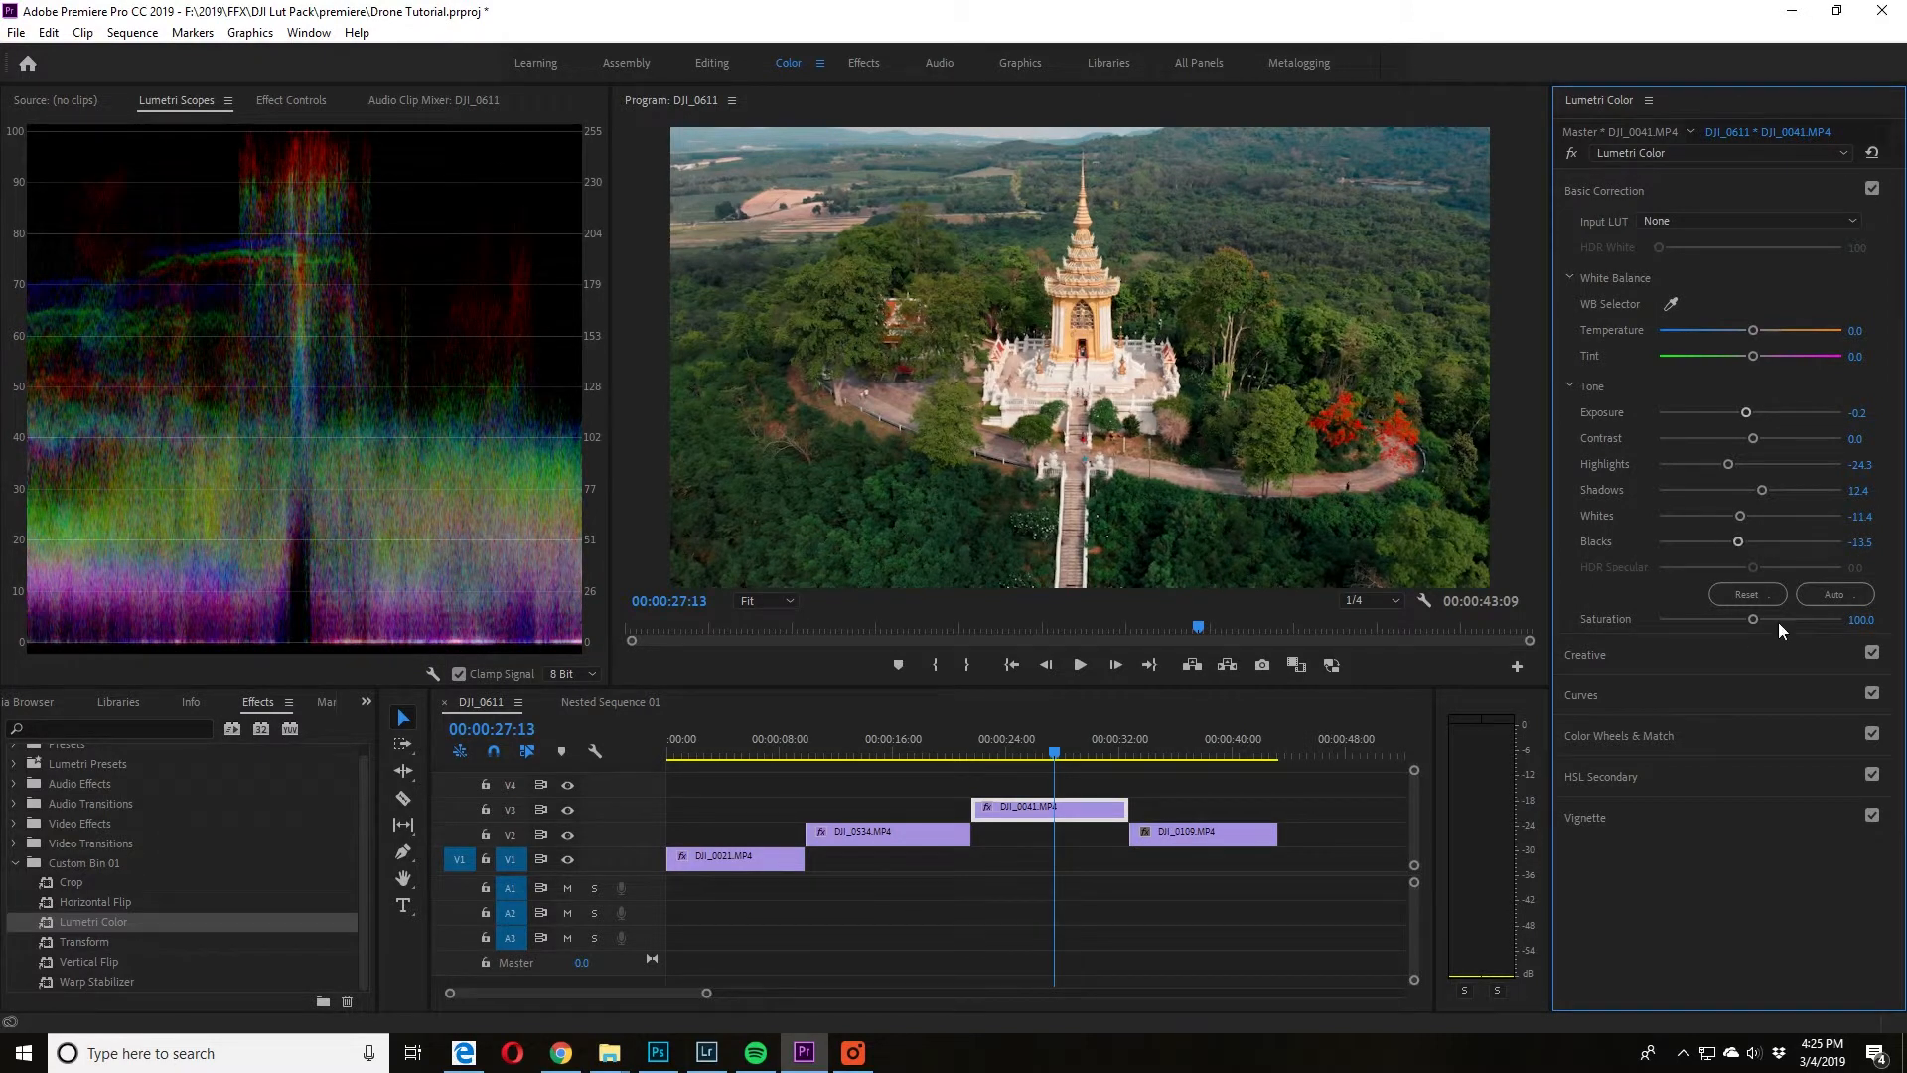
- Raise the temple clip's basic saturation to 123.2 and collapse the Basic Correction section
{"action": "left_click_drag", "start_coordinate": [1755, 620], "coordinate": [1765, 620]}
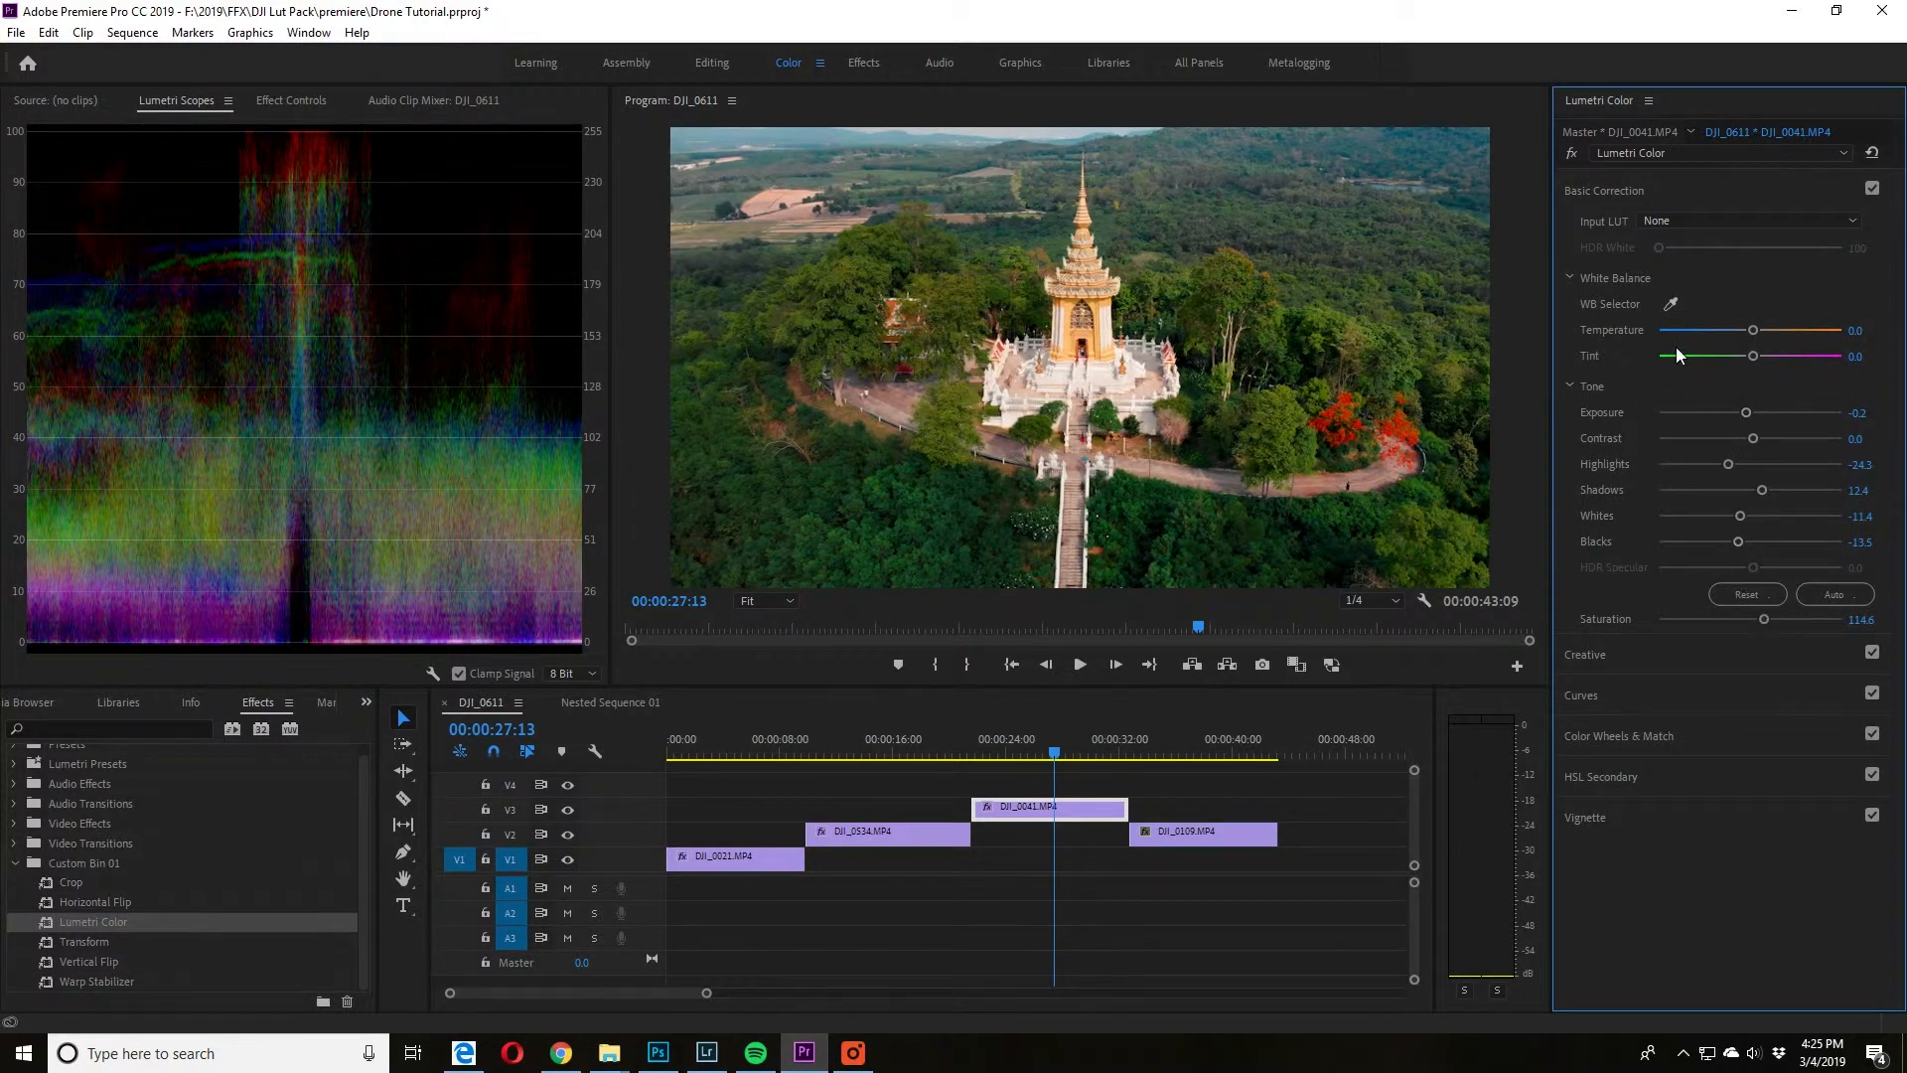
{"action": "left_click", "coordinate": [1713, 188]}
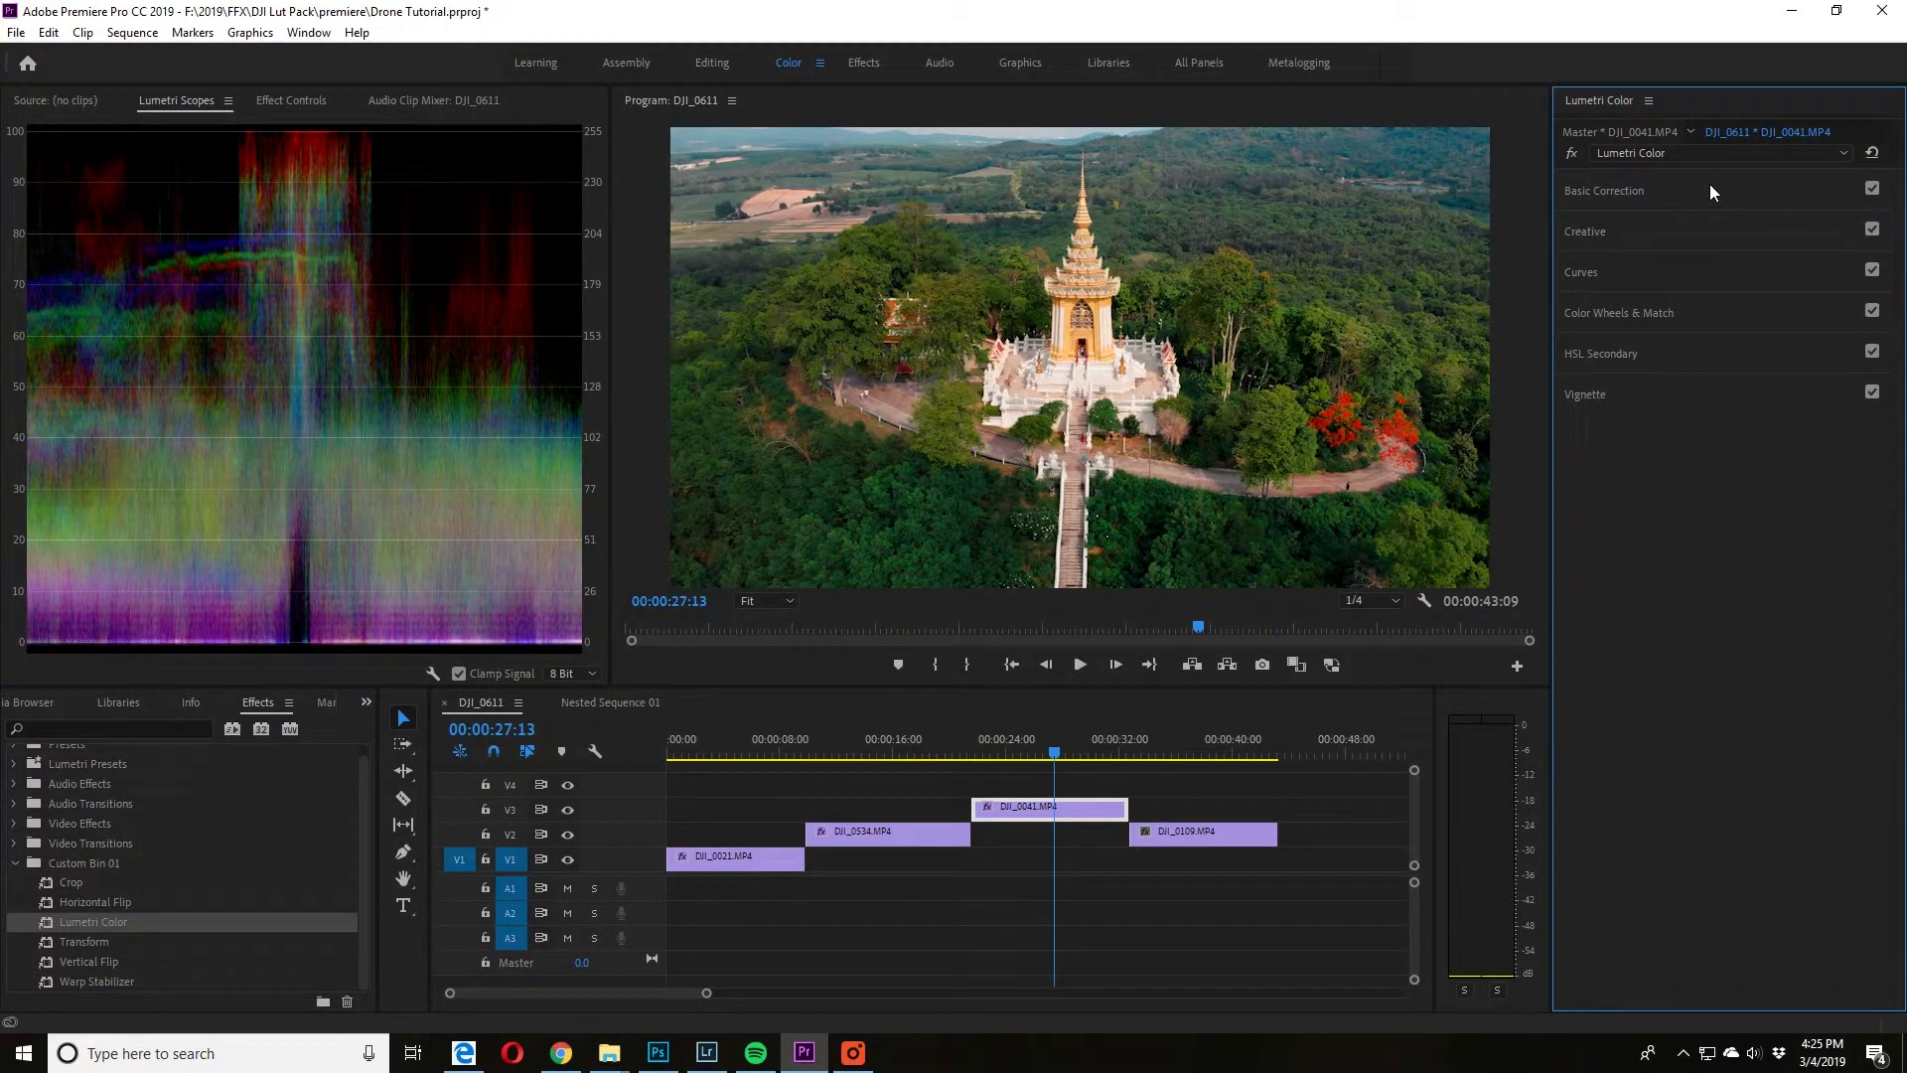
{"action": "left_click", "coordinate": [1673, 203]}
{"action": "mouse_move", "coordinate": [1764, 624]}
{"action": "left_mouse_down"}
{"action": "mouse_move", "coordinate": [1742, 624]}
{"action": "mouse_move", "coordinate": [1769, 625]}
{"action": "left_mouse_up"}
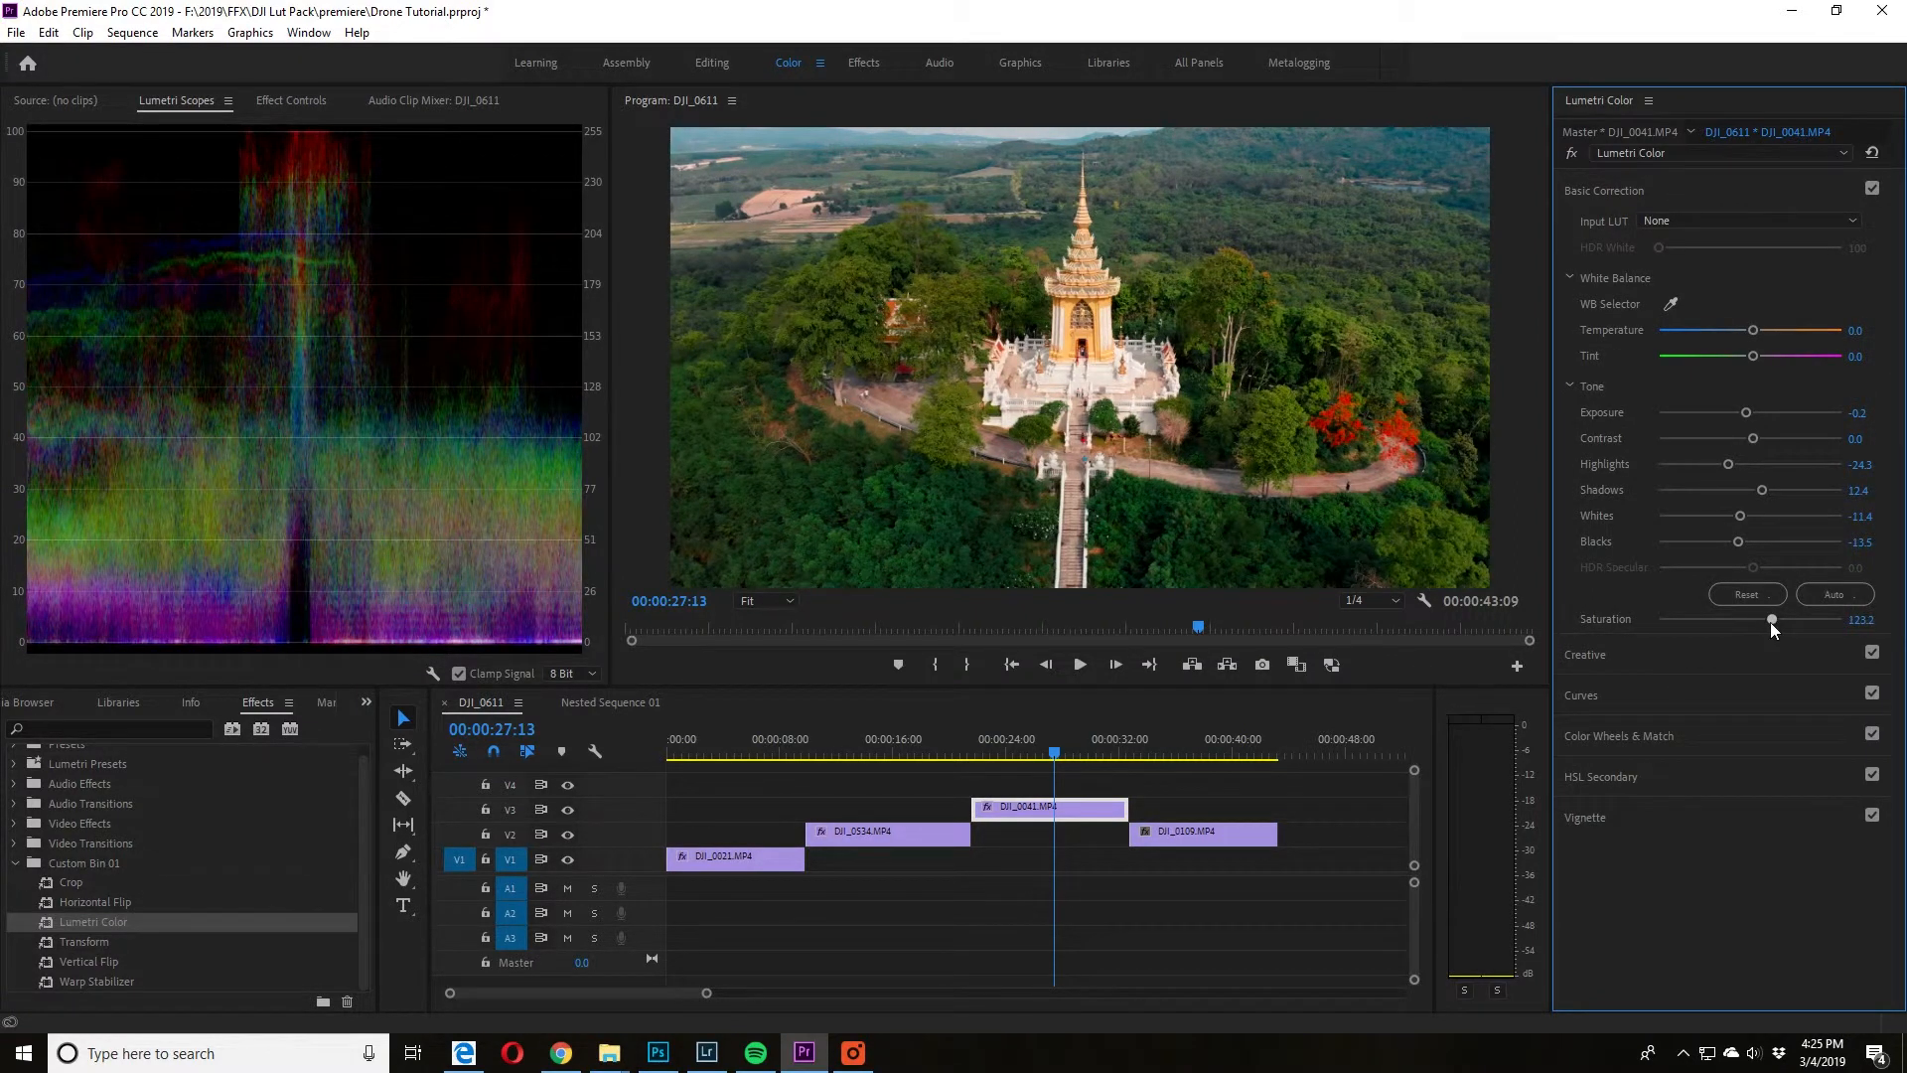
{"action": "left_click", "coordinate": [1657, 190]}
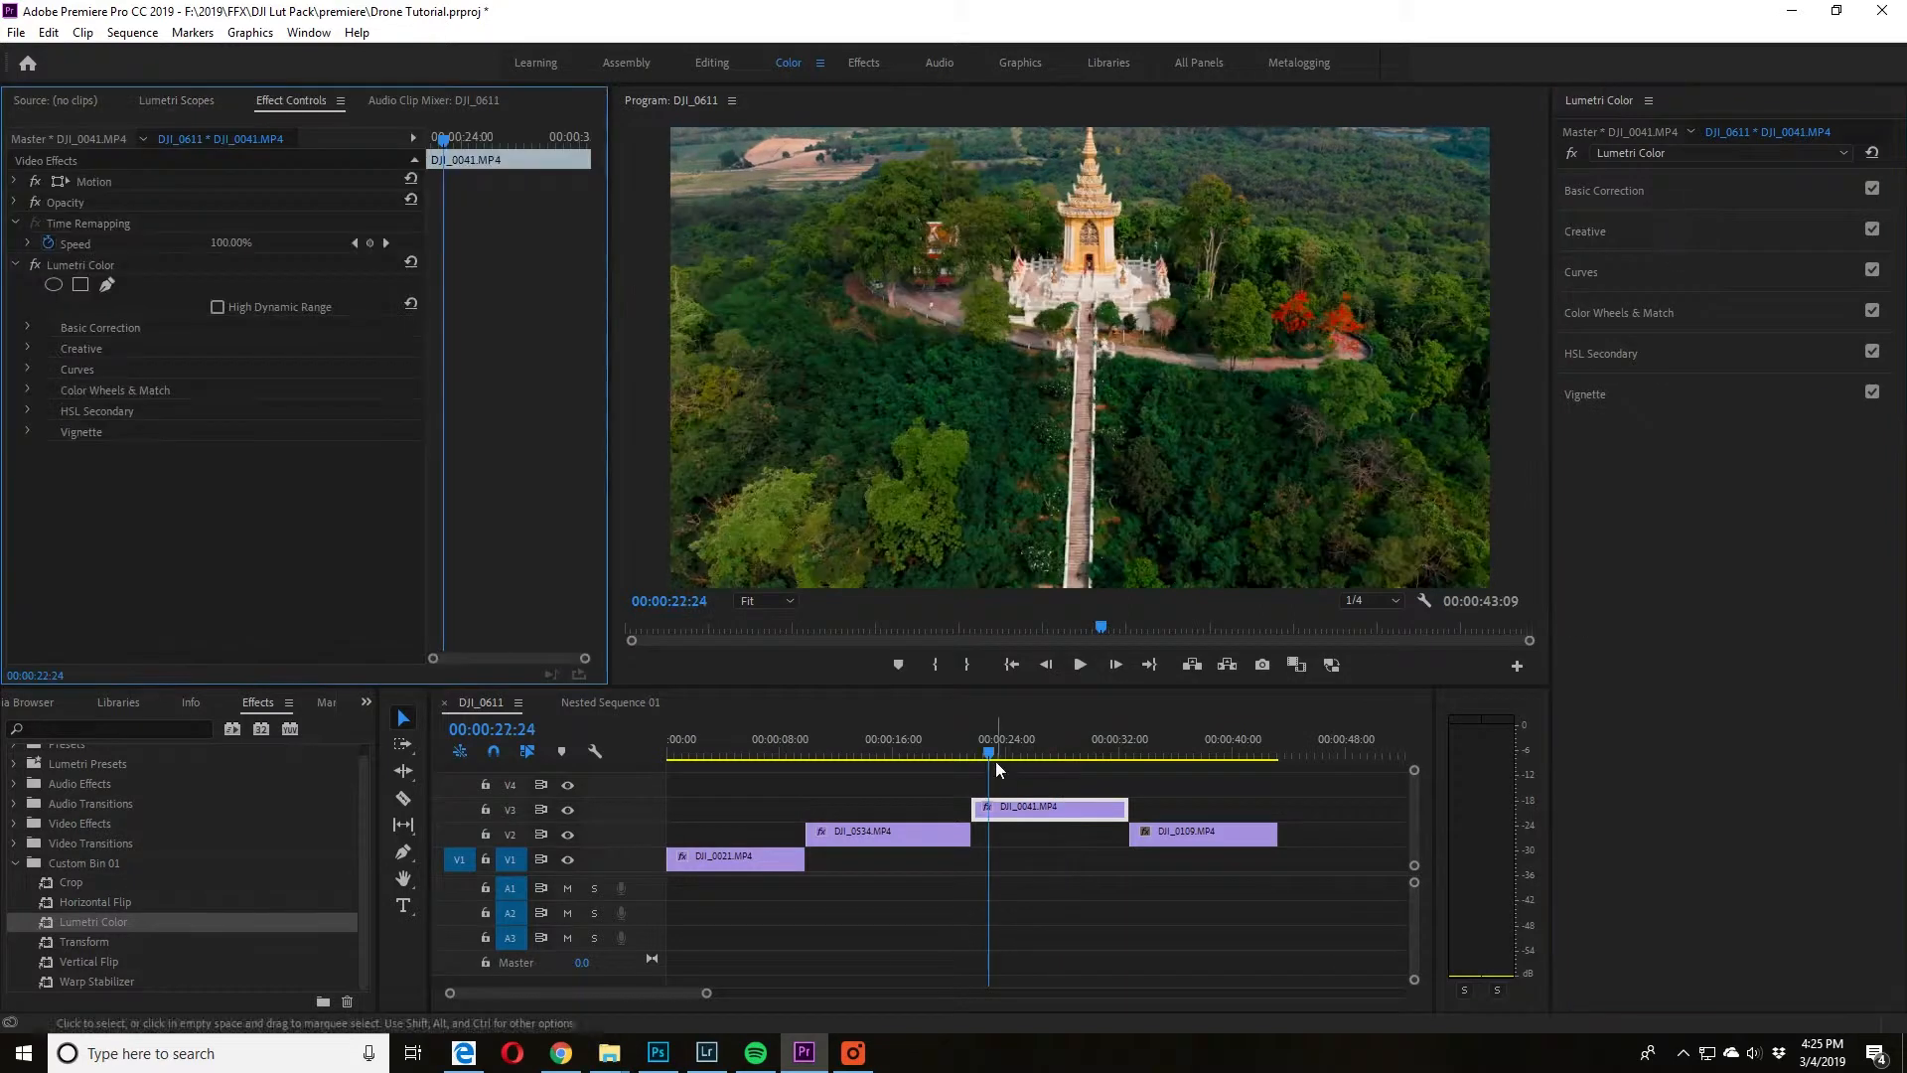
- Play the temple clip from near its start, switching its Lumetri Color effect off and on for a before-and-after comparison
{"action": "left_click_drag", "start_coordinate": [995, 761], "coordinate": [983, 753]}
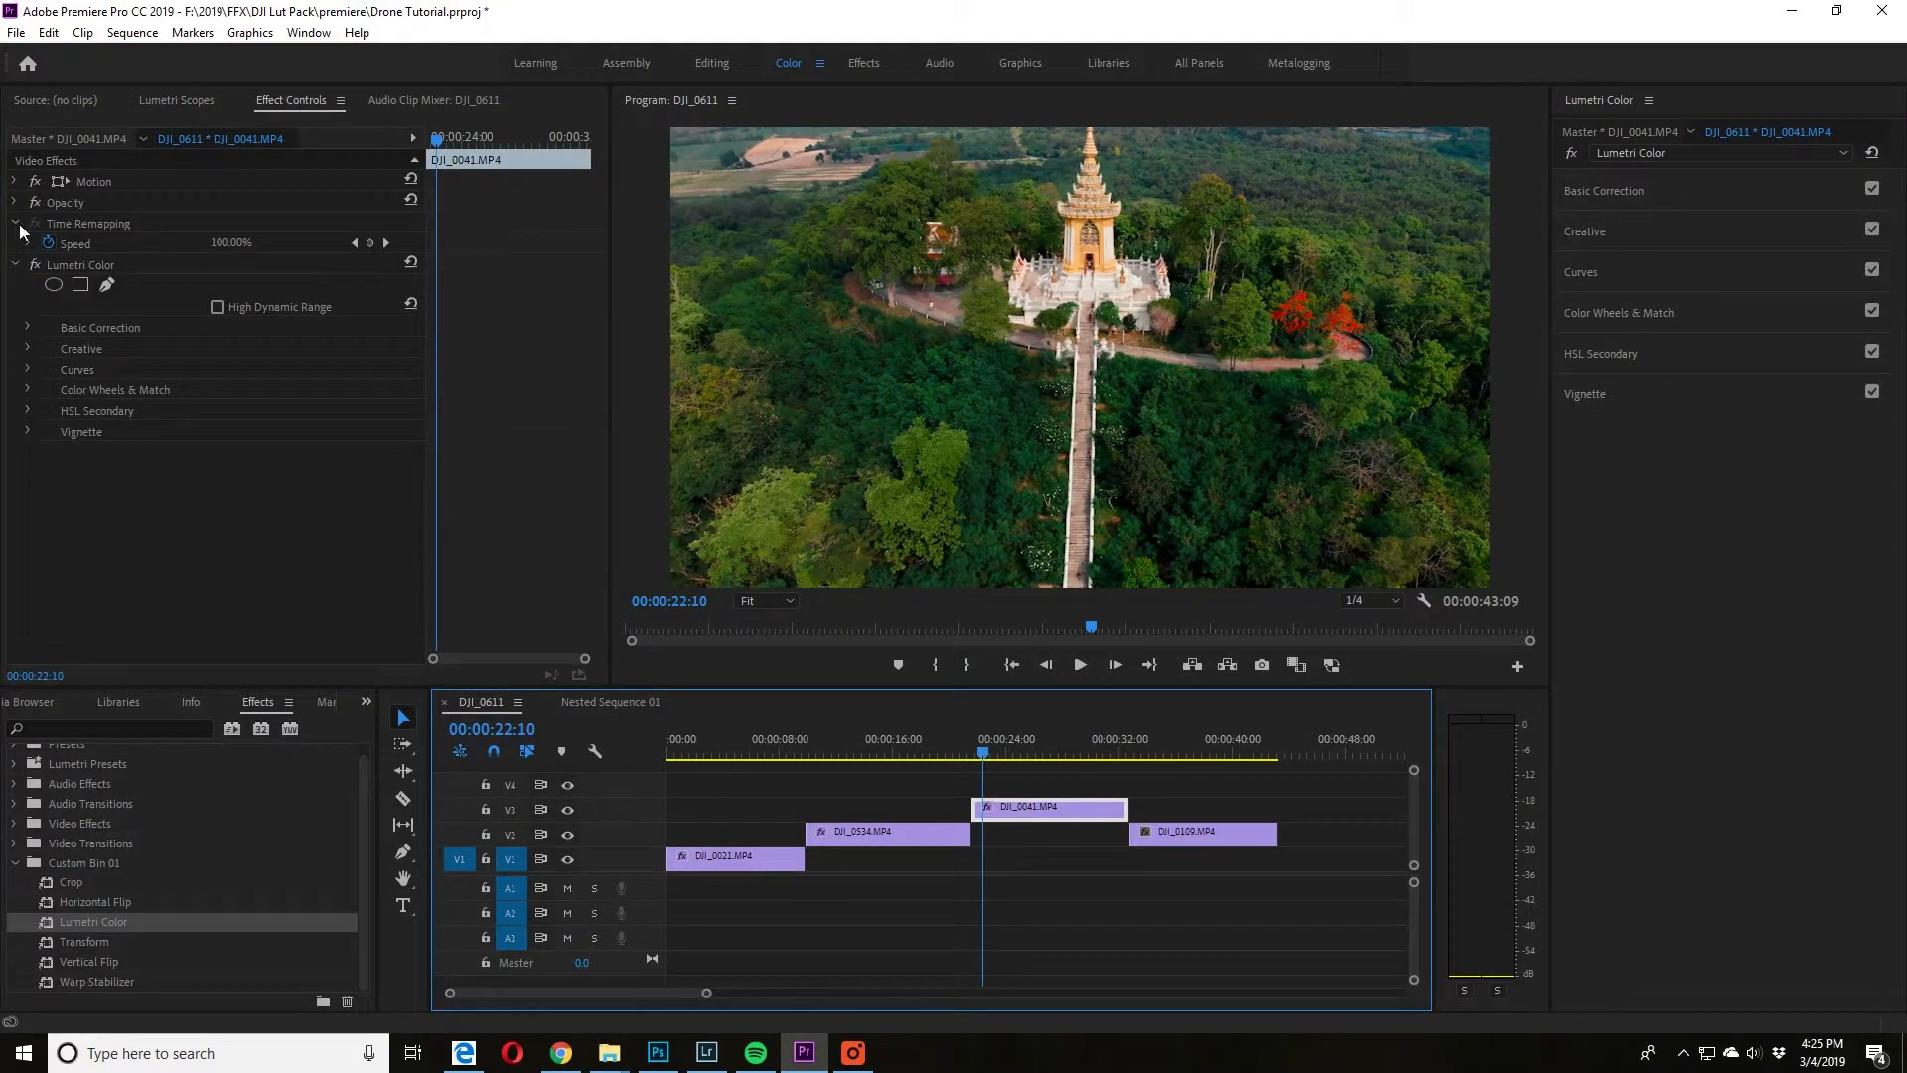
{"action": "key", "text": "space"}
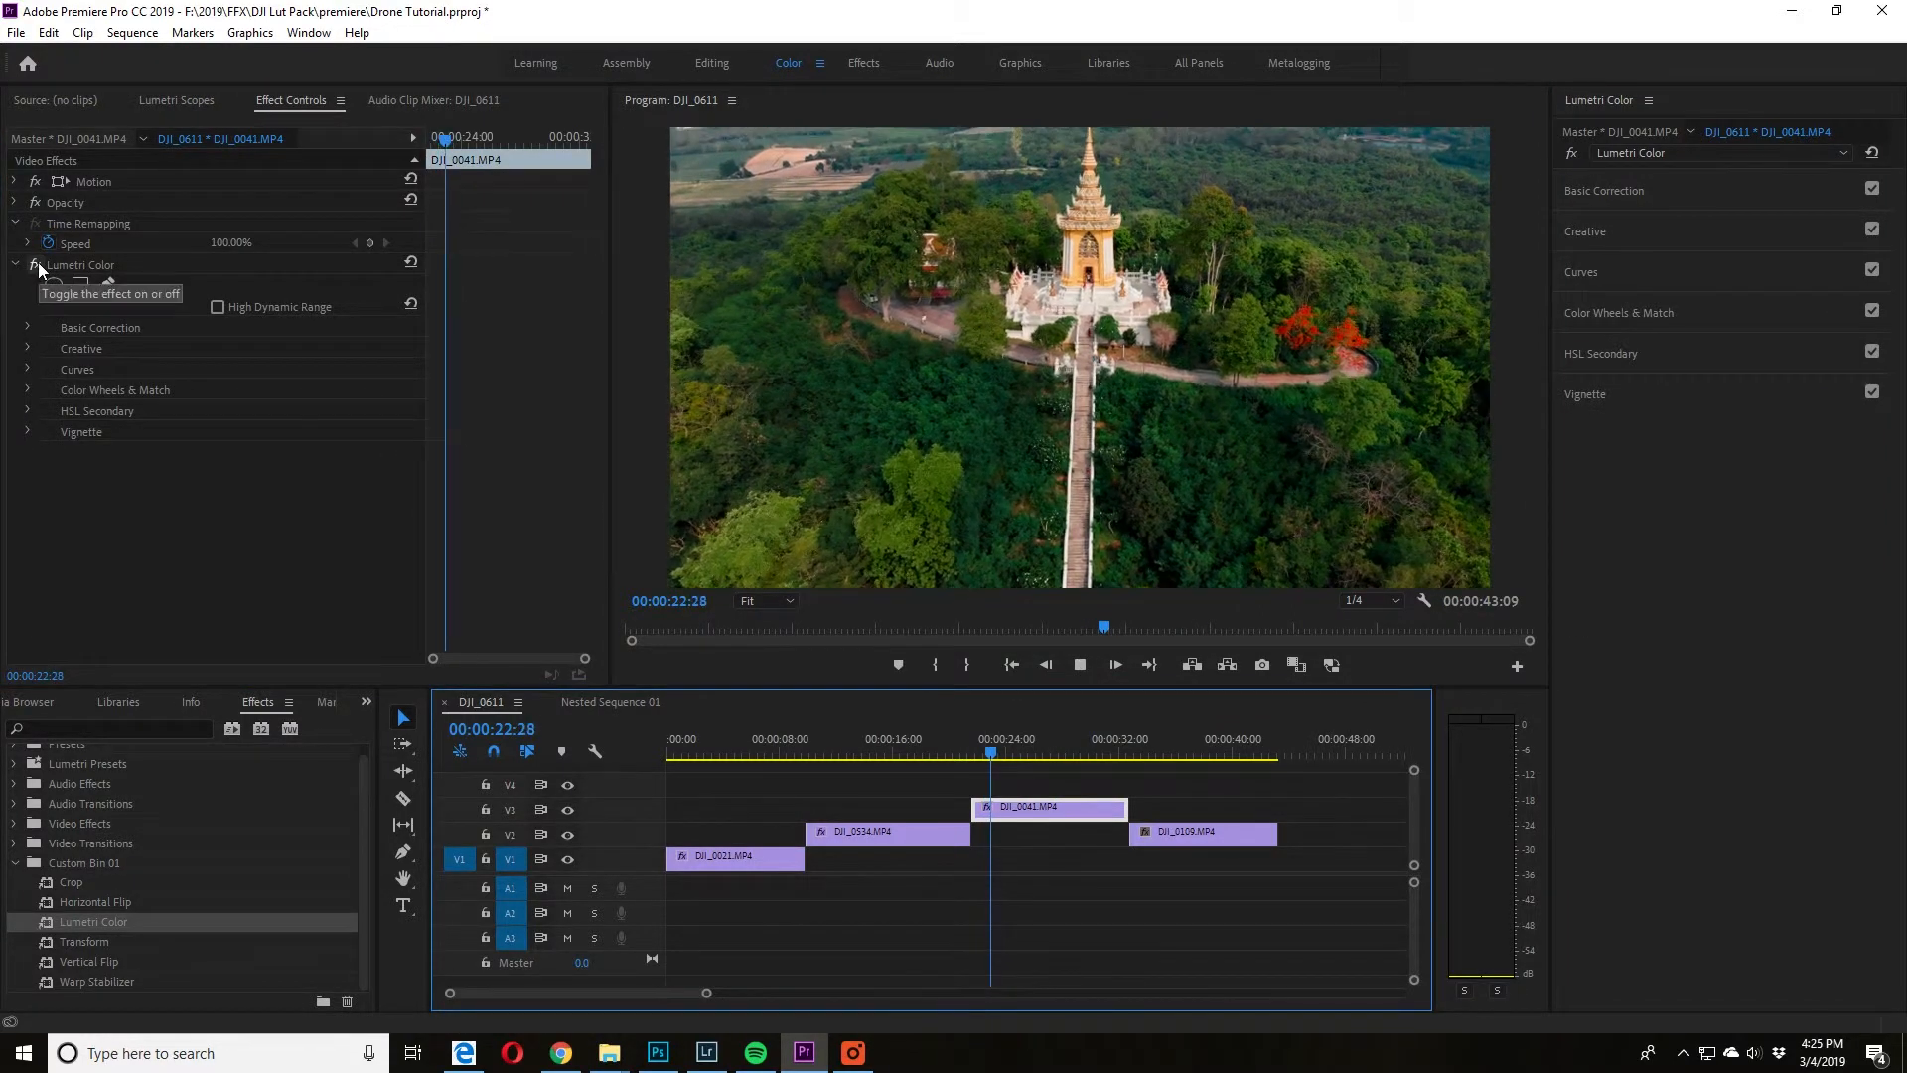
{"action": "left_click", "coordinate": [38, 262]}
{"action": "left_click", "coordinate": [38, 263]}
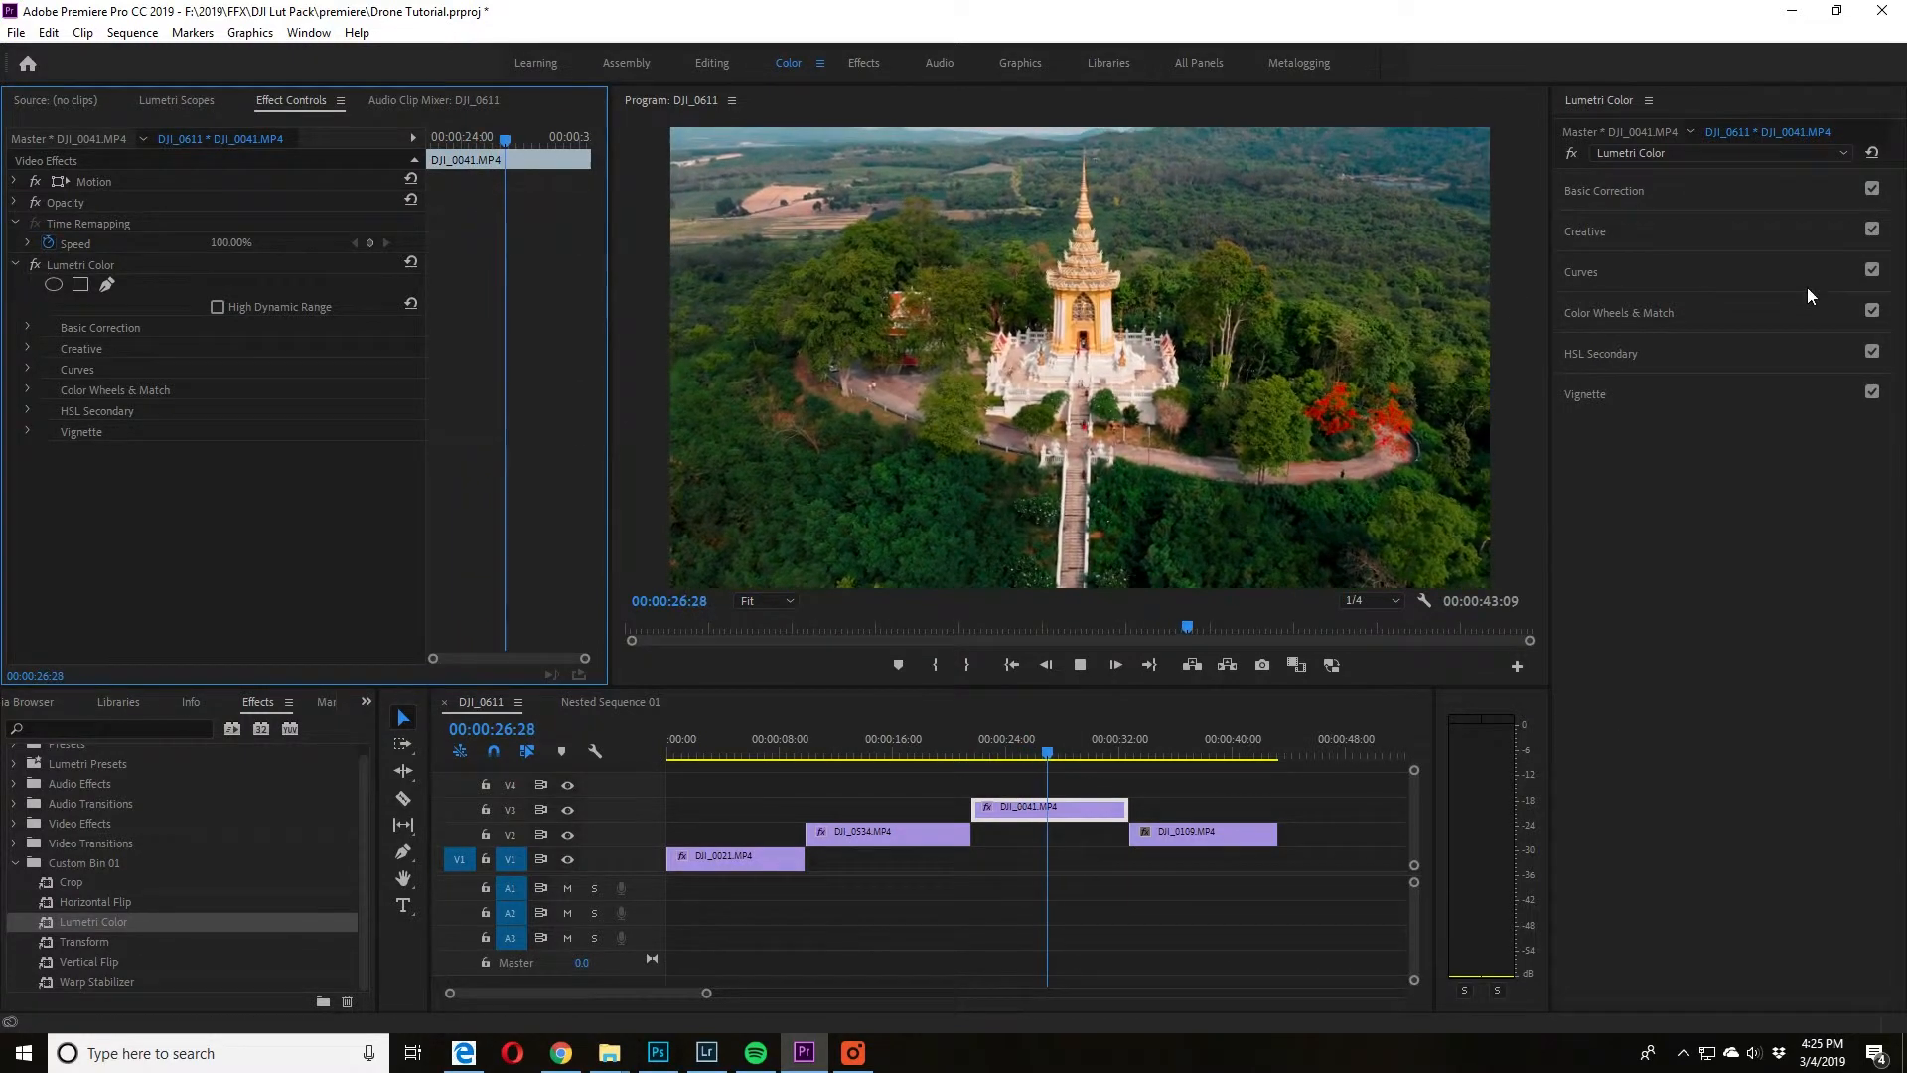
{"action": "key", "text": "space"}
- Try the FFX-07-Robson creative look on the temple clip and replace it with FFX-06-Muskoka
{"action": "left_click", "coordinate": [1654, 231]}
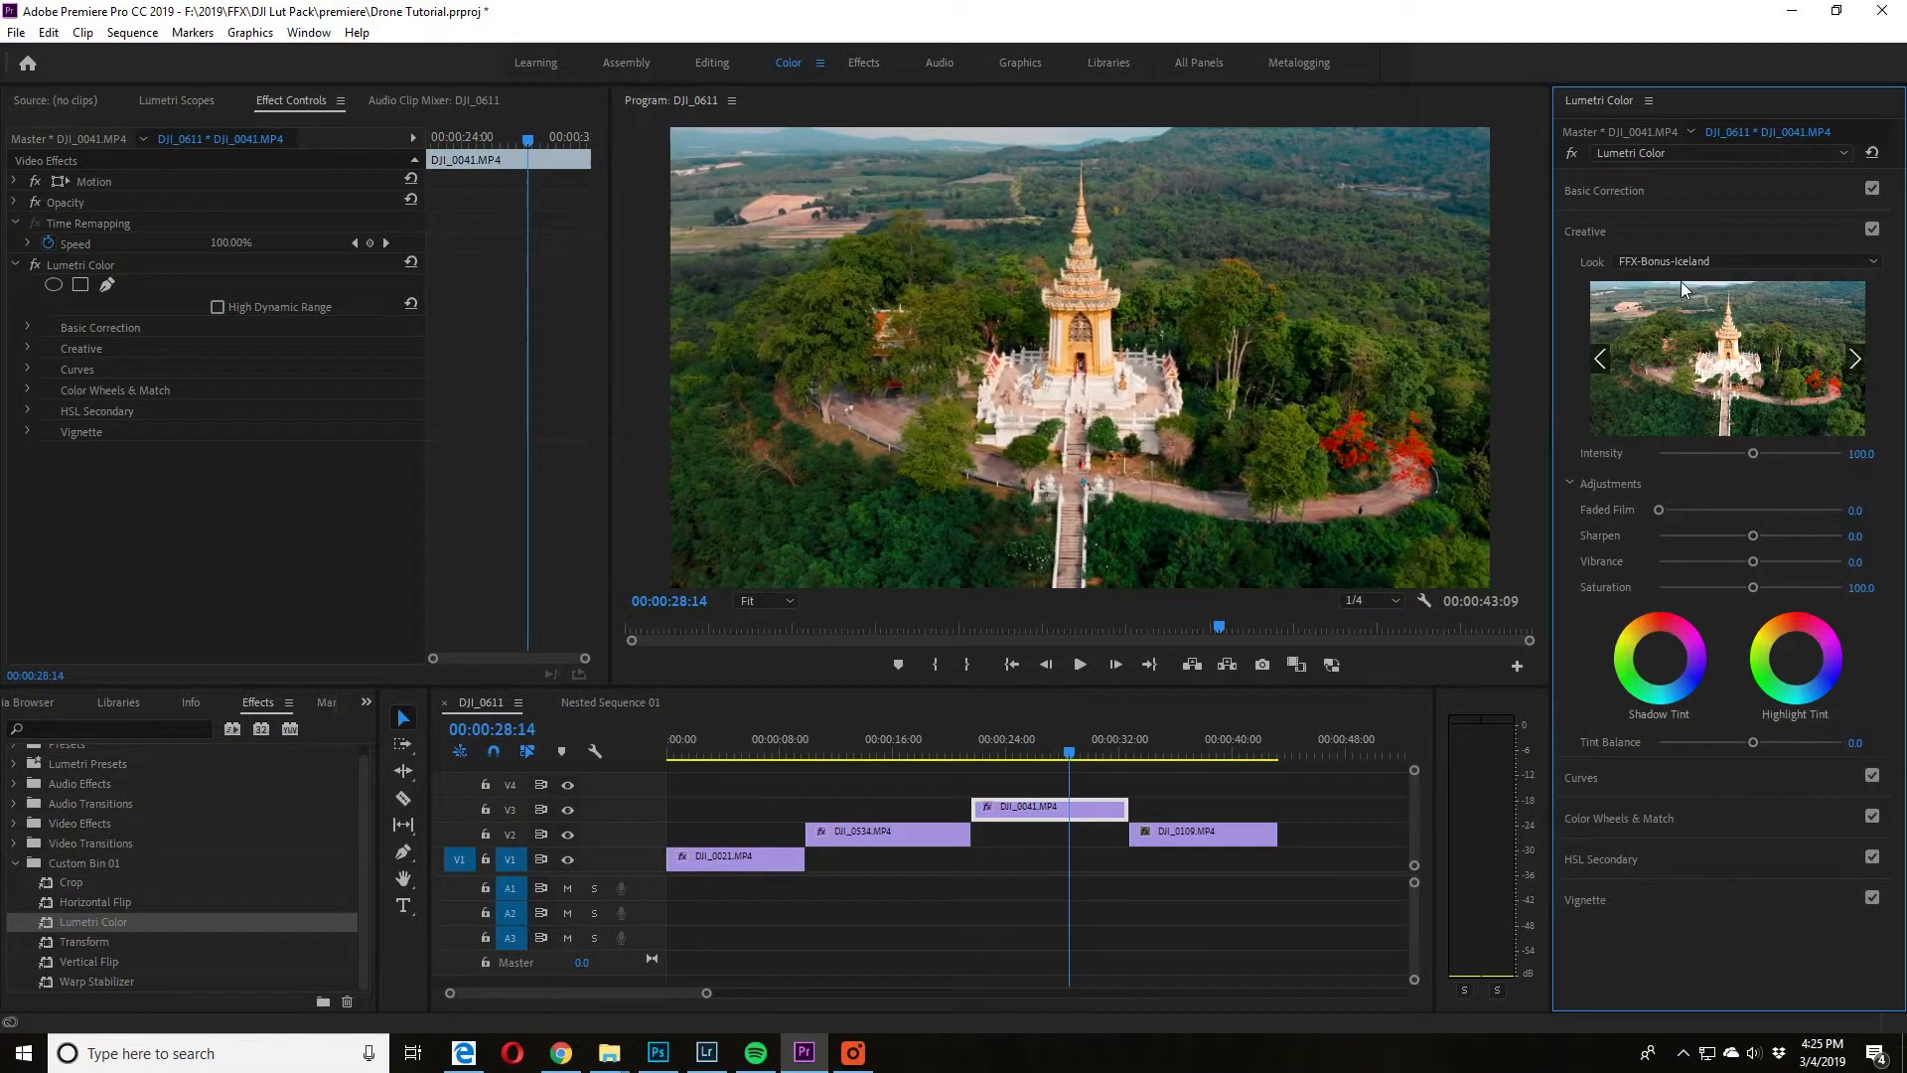
{"action": "left_click", "coordinate": [1681, 259]}
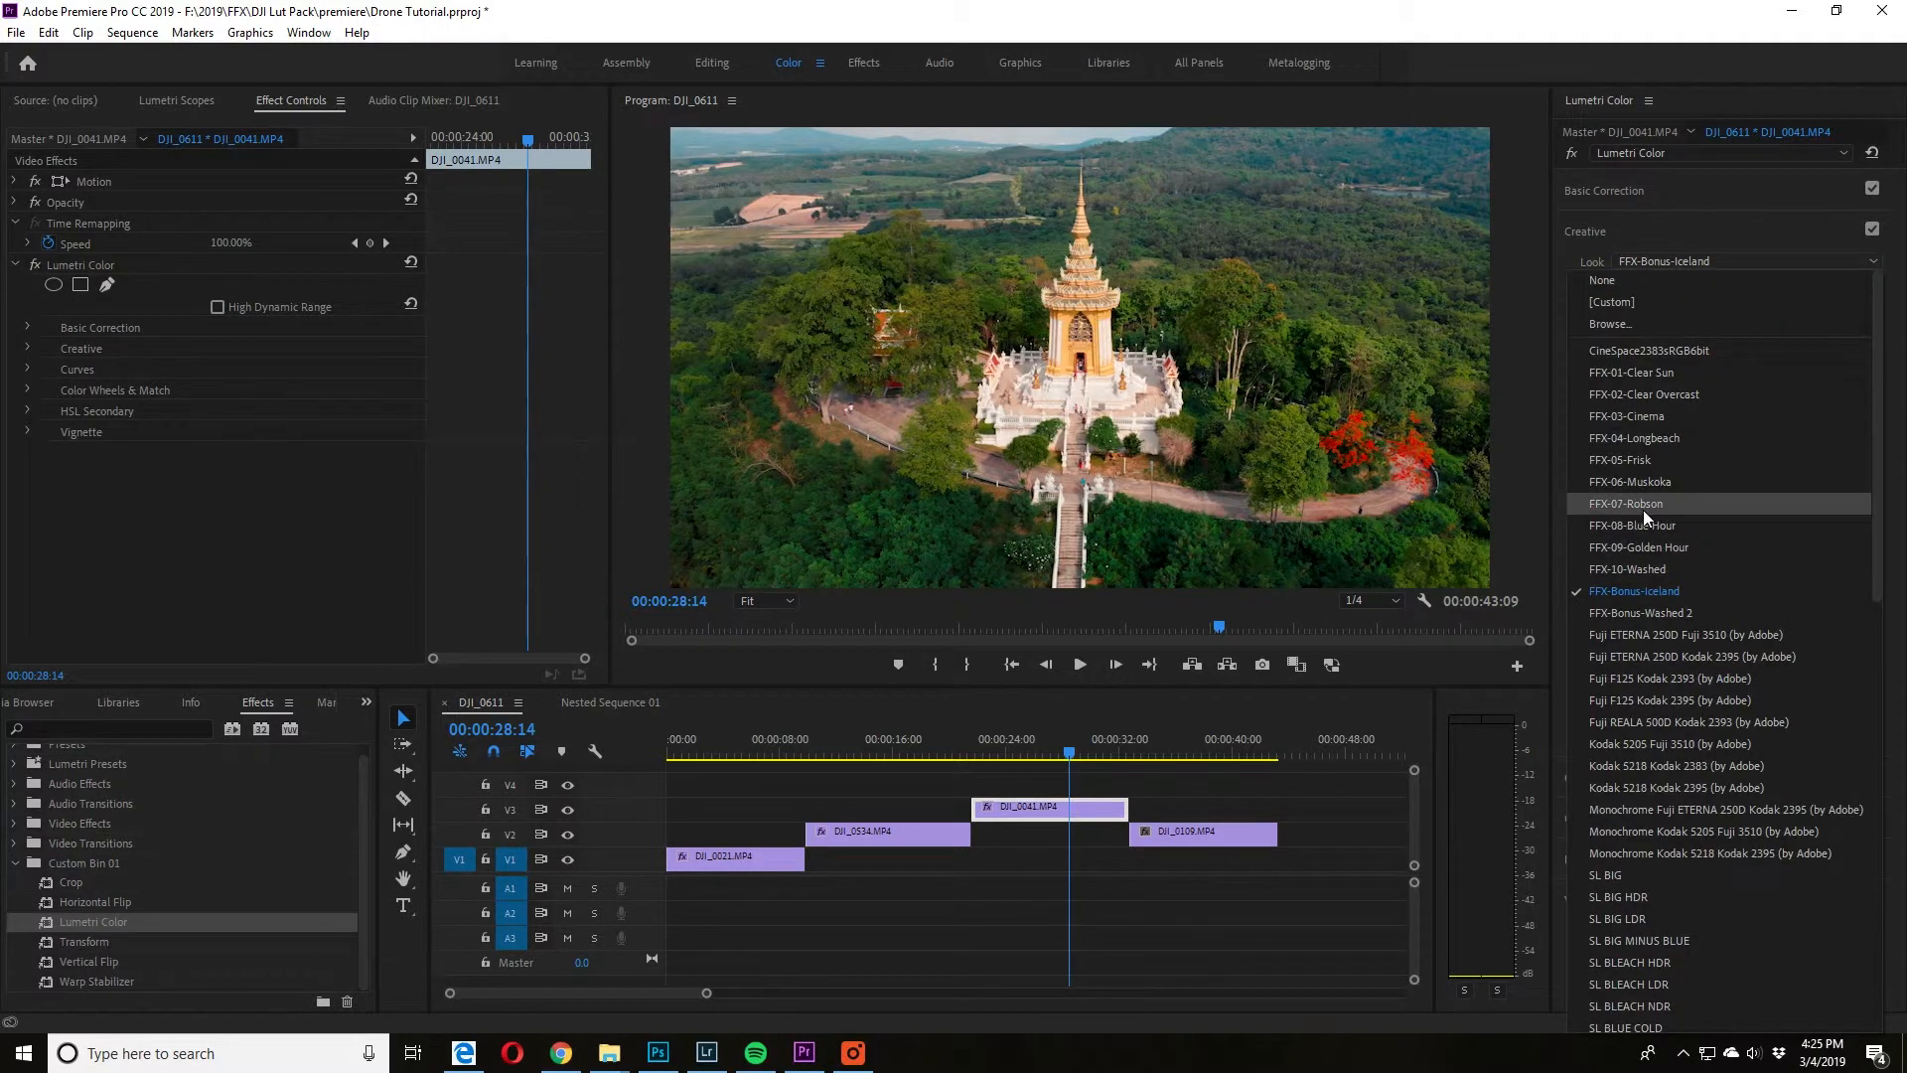
{"action": "left_click", "coordinate": [1643, 507]}
{"action": "left_click", "coordinate": [1689, 261]}
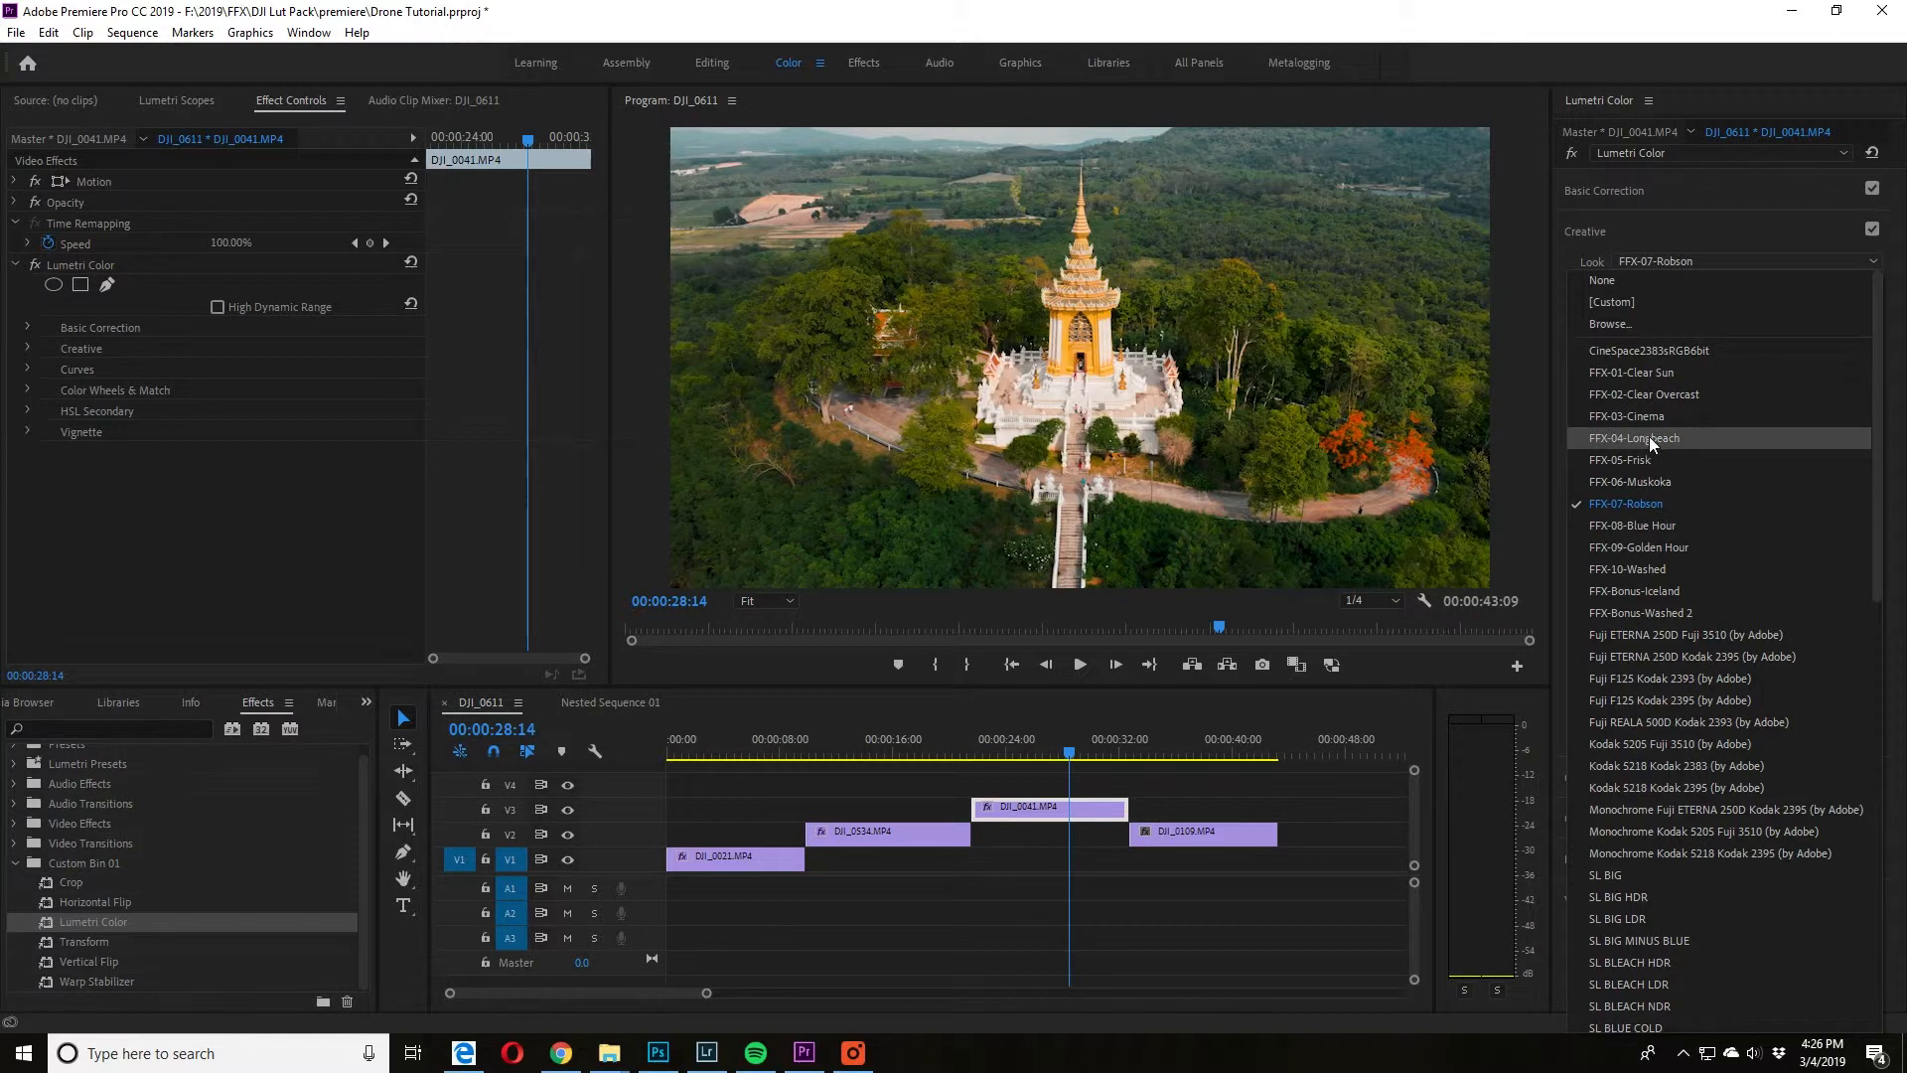
{"action": "left_click", "coordinate": [1671, 481]}
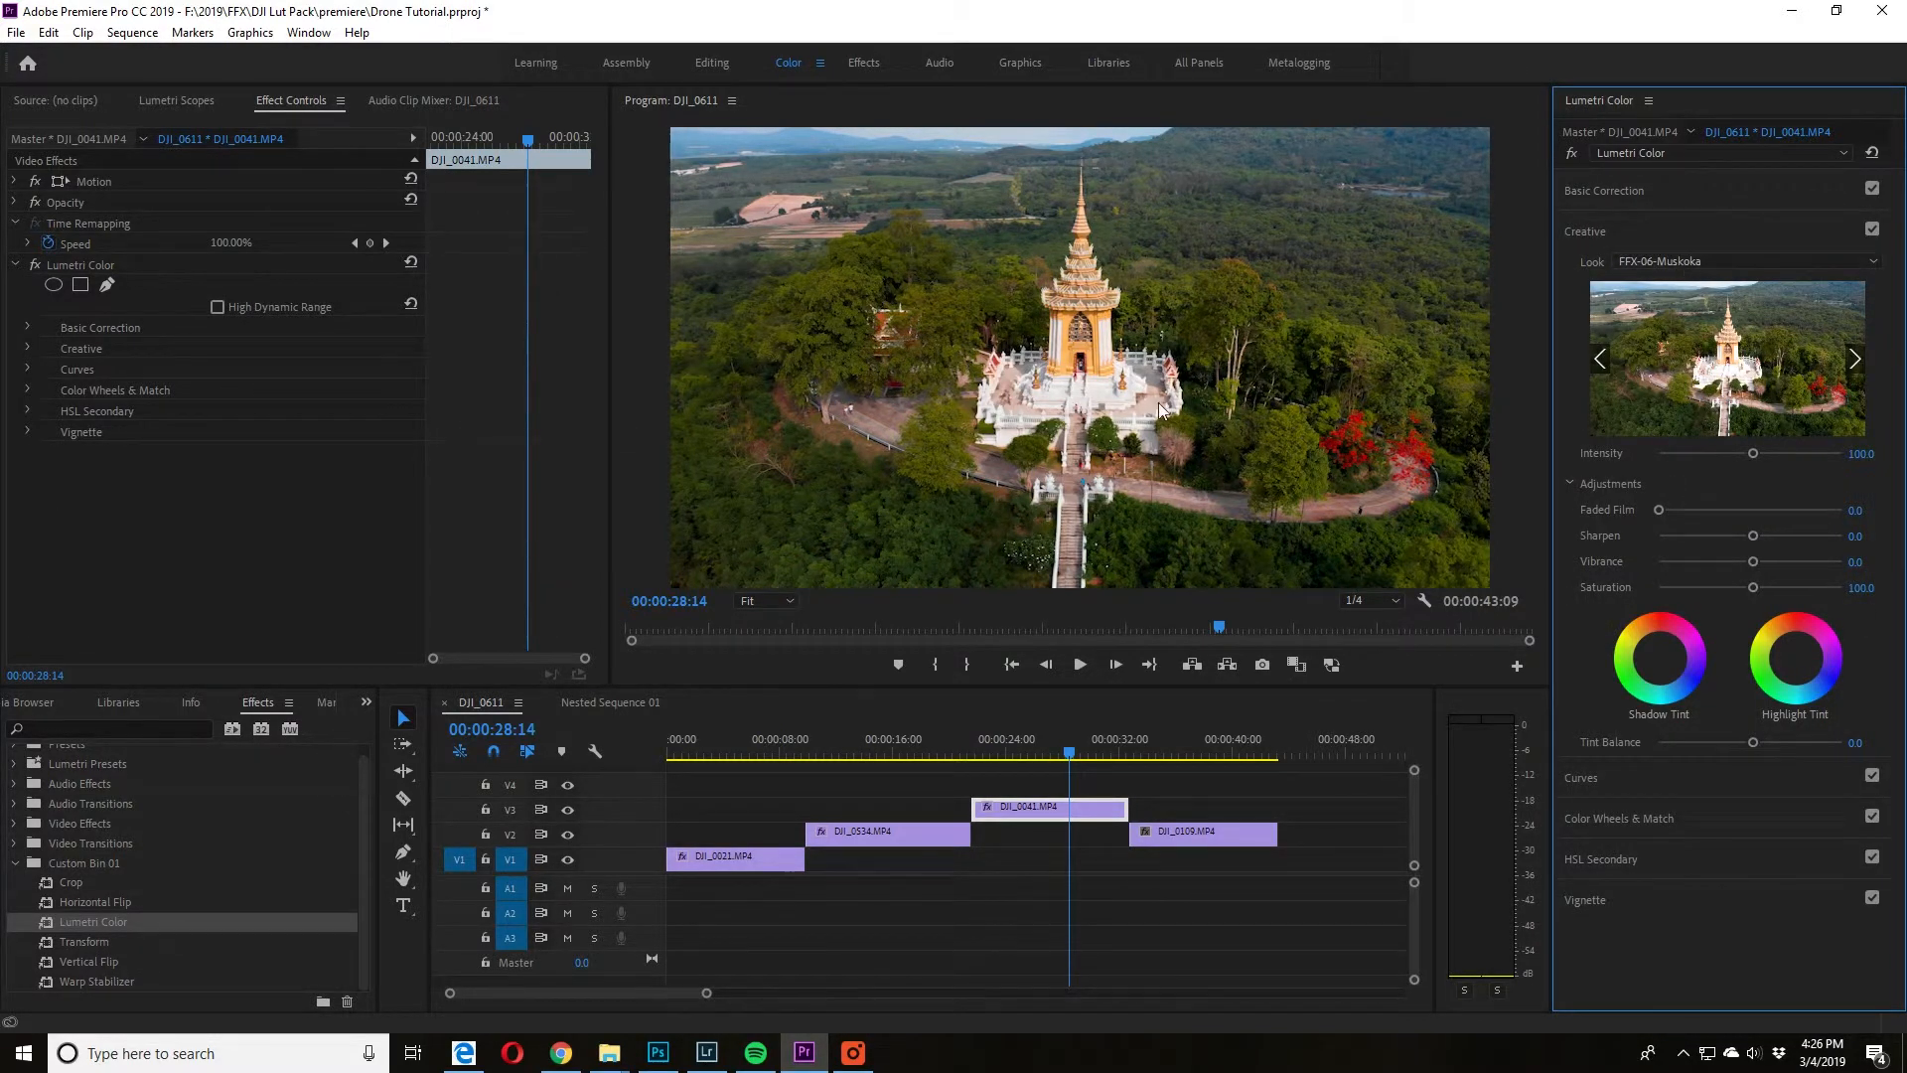
- Play the temple clip back from near its start to review the Muskoka look
{"action": "left_click_drag", "start_coordinate": [1091, 743], "coordinate": [988, 757]}
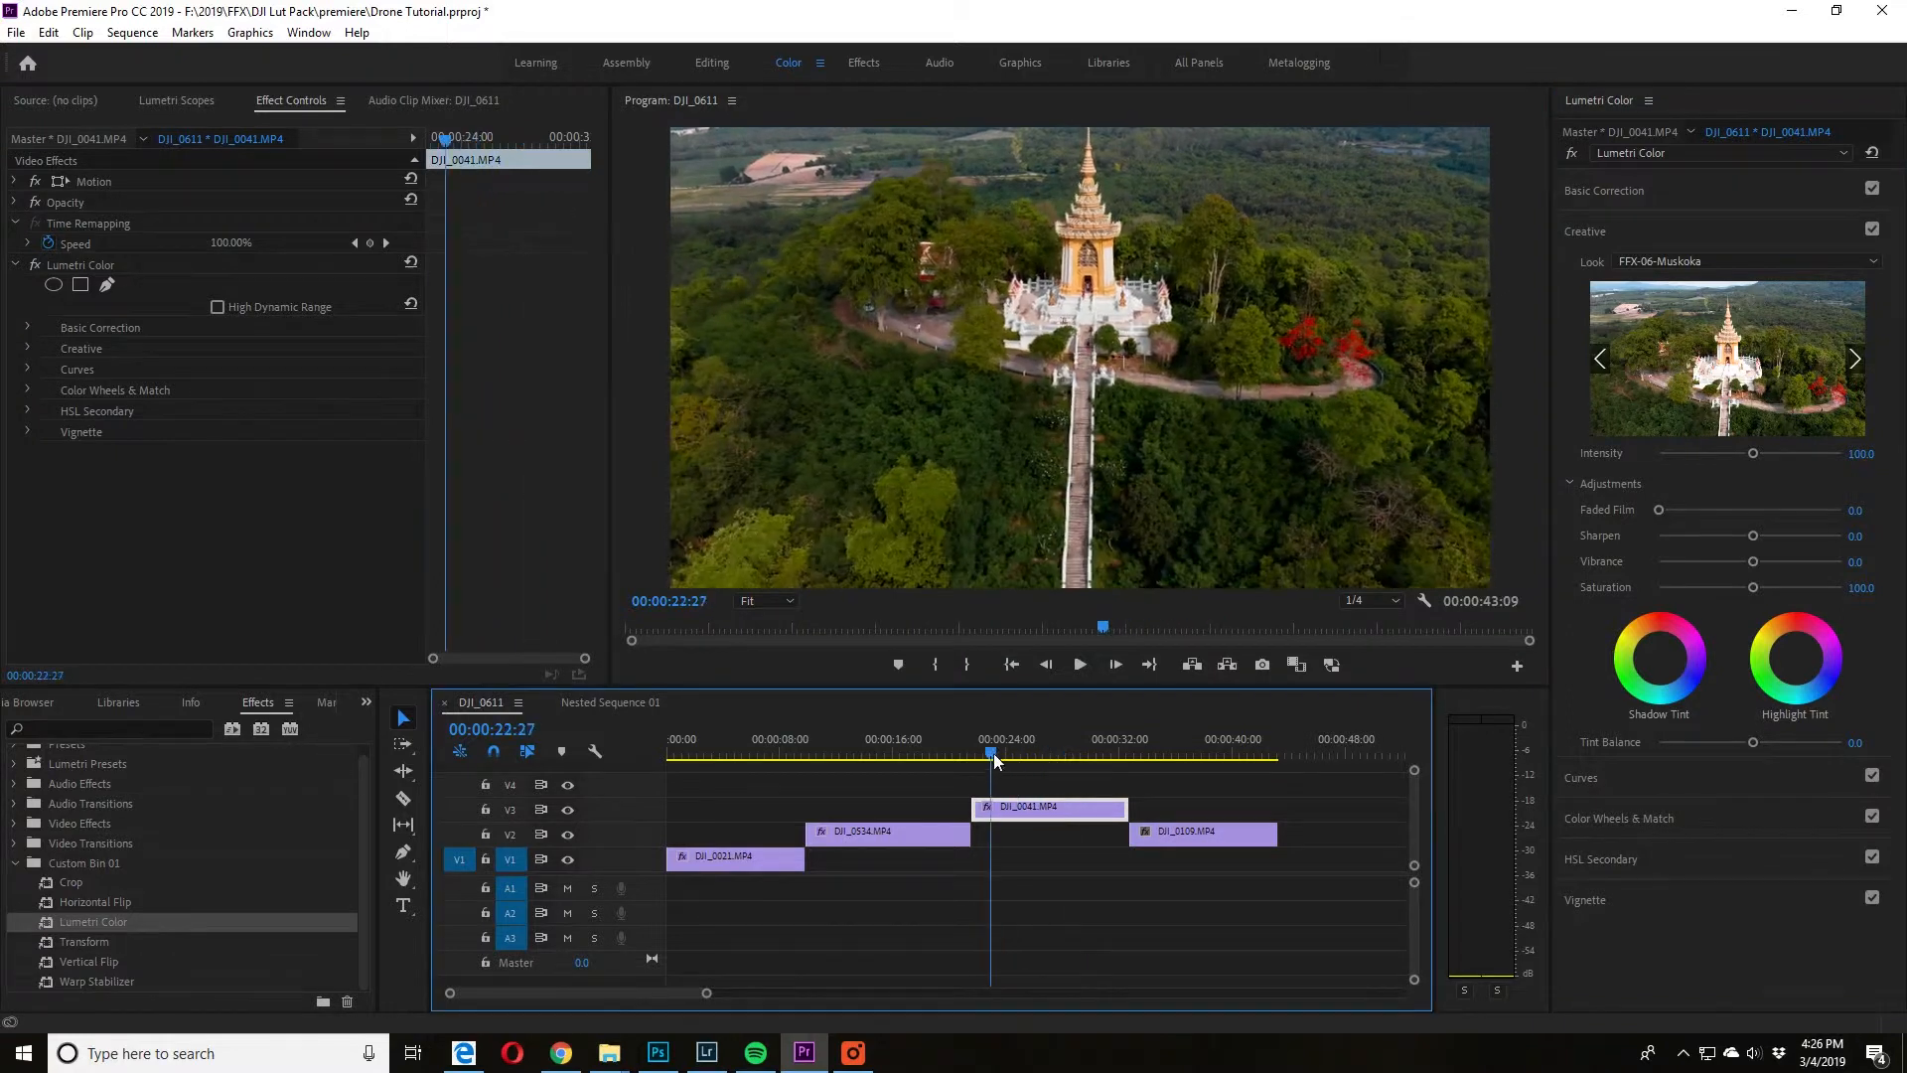
{"action": "key", "text": "space"}
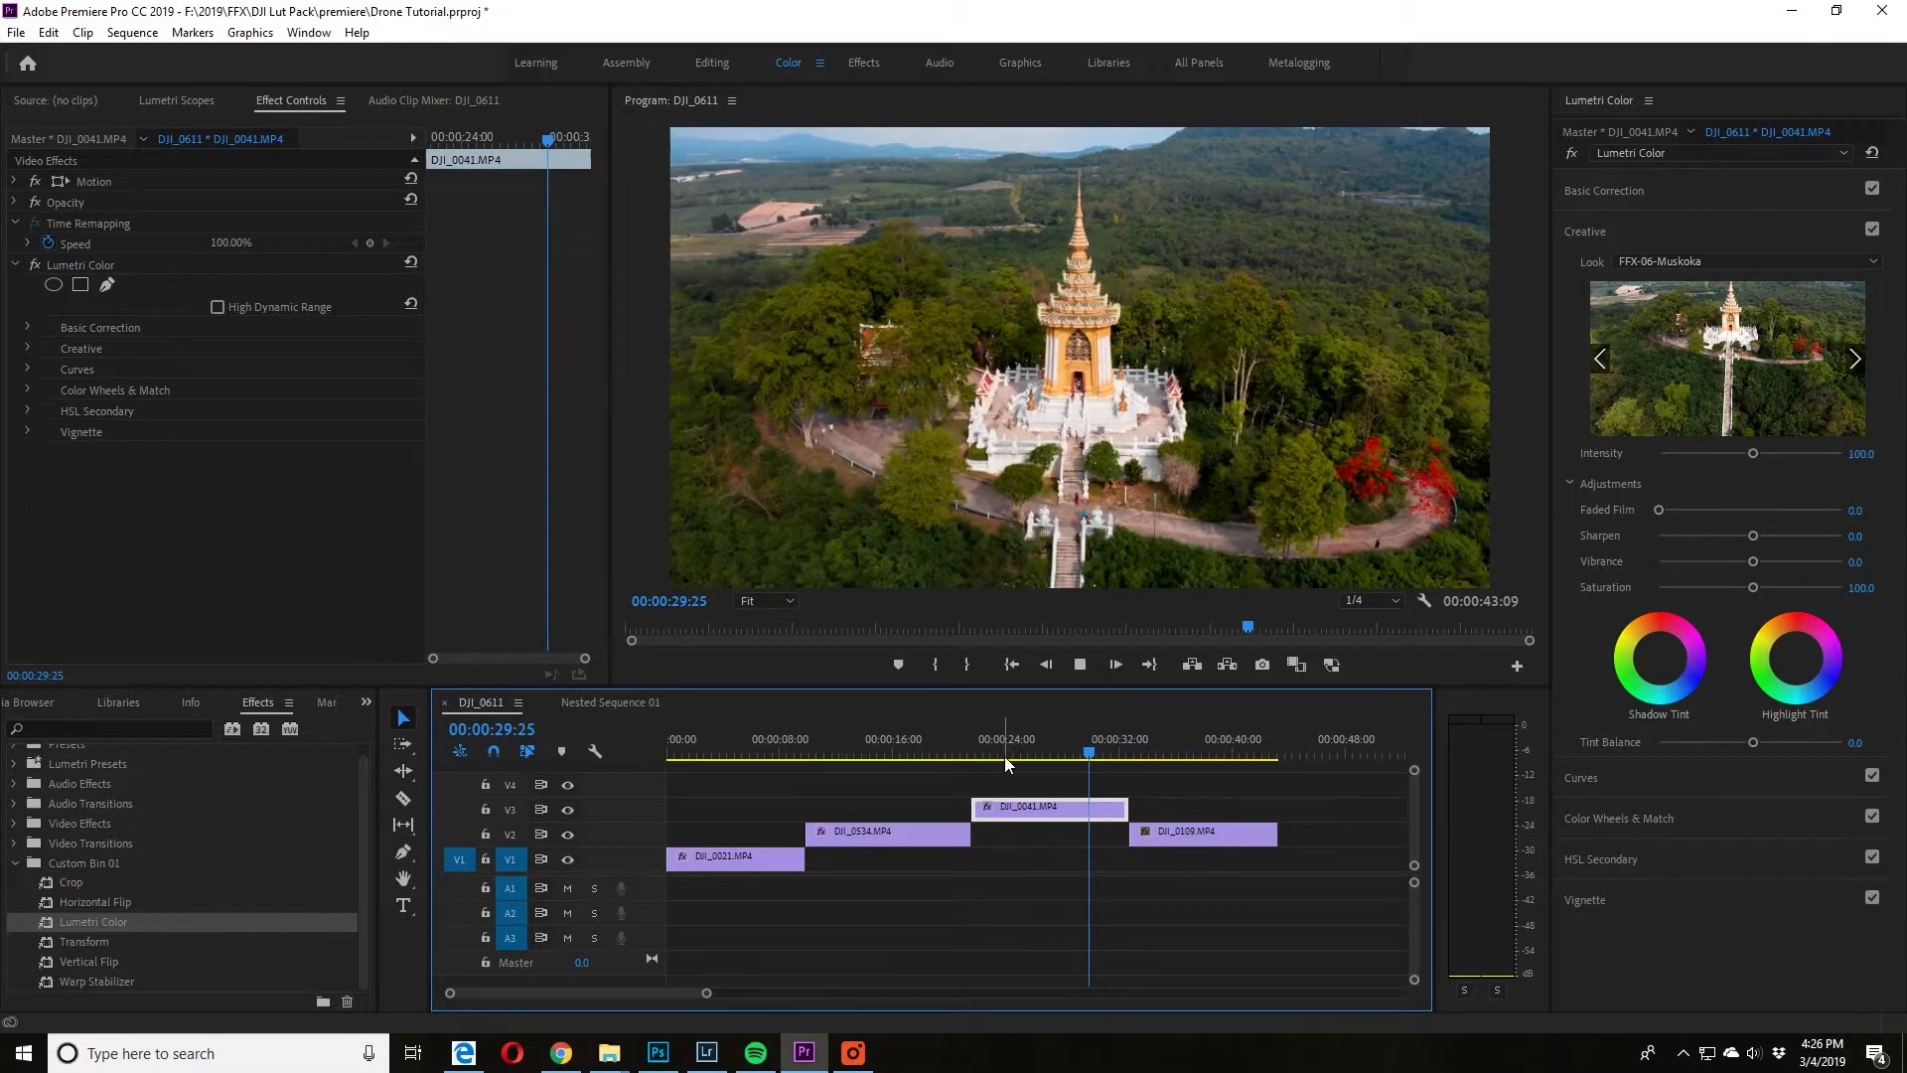
{"action": "key", "text": "space"}
- Select the waterfront clip DJI_0109.MP4 near its start and display its waveform in Lumetri Scopes
{"action": "mouse_move", "coordinate": [1132, 747]}
{"action": "left_mouse_down"}
{"action": "mouse_move", "coordinate": [1116, 754]}
{"action": "mouse_move", "coordinate": [1136, 766]}
{"action": "left_mouse_up"}
{"action": "left_click", "coordinate": [1217, 832]}
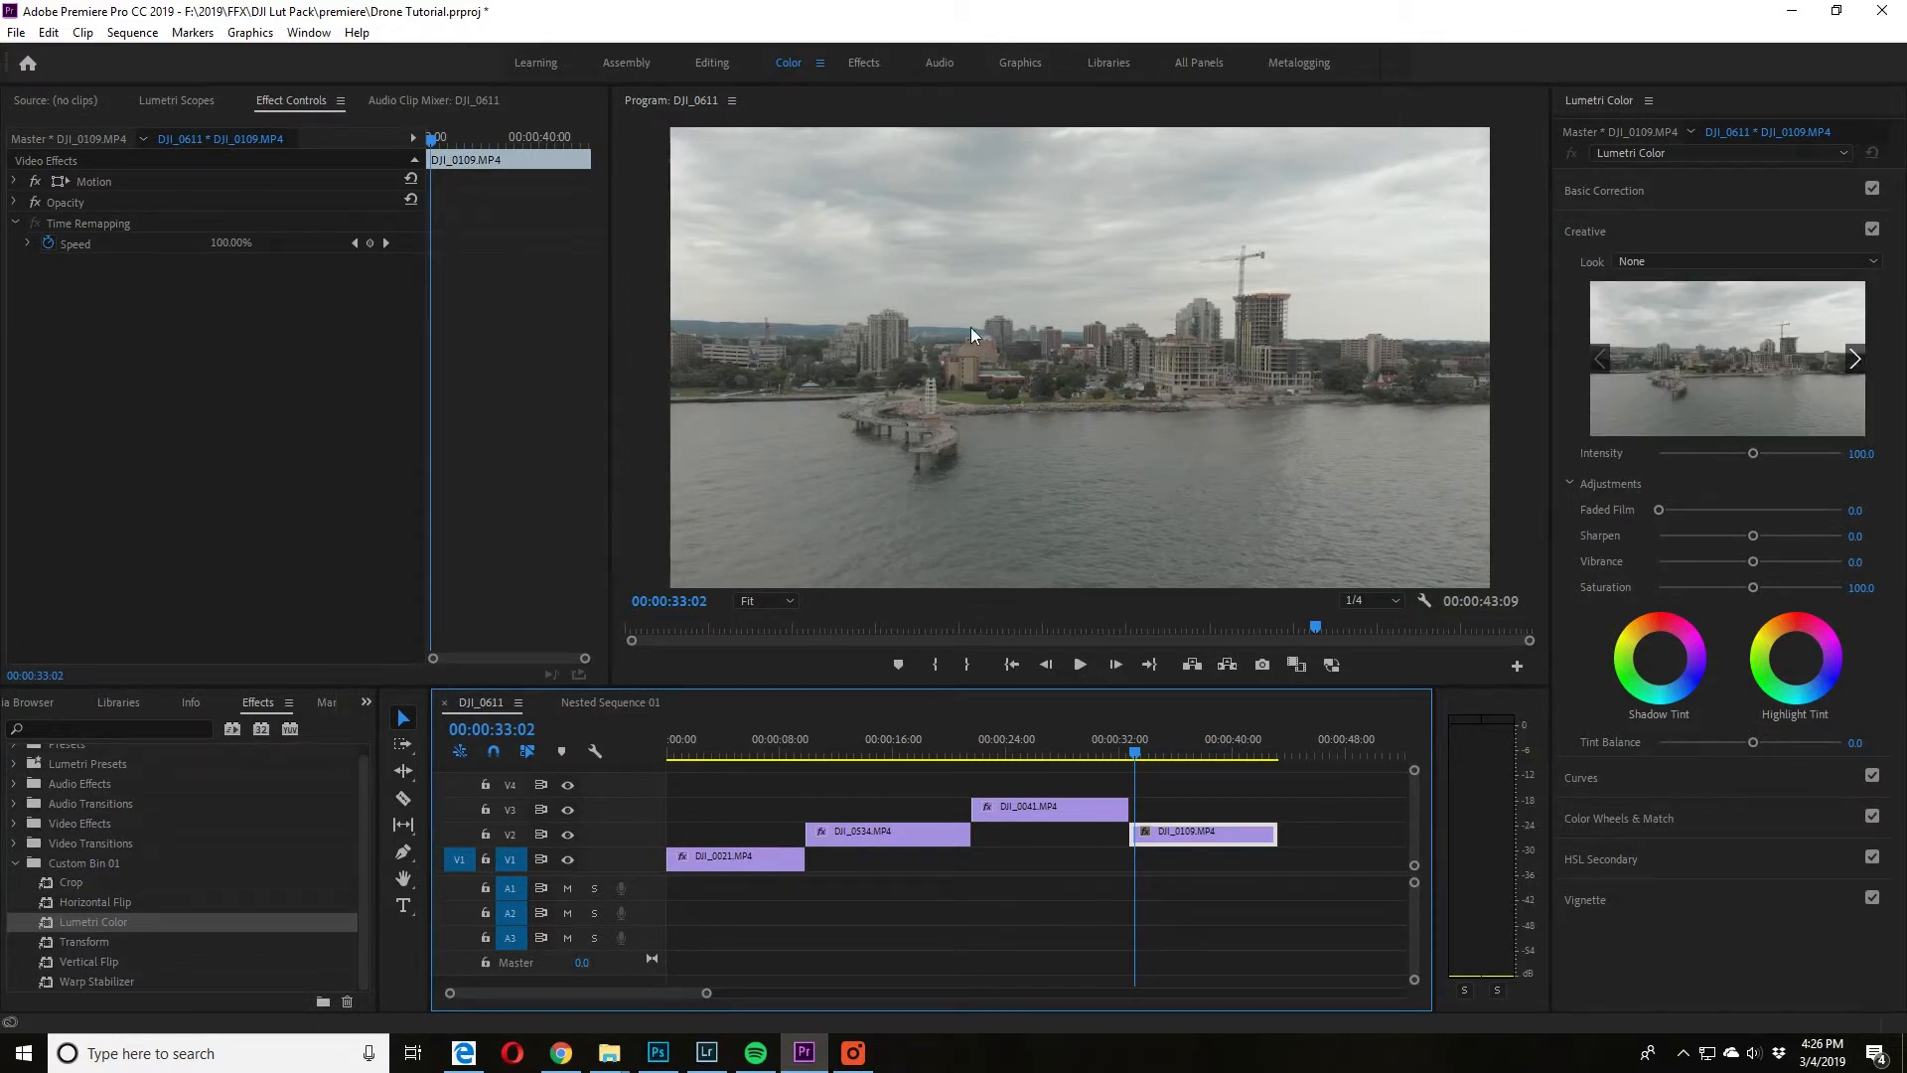
{"action": "left_click", "coordinate": [181, 104]}
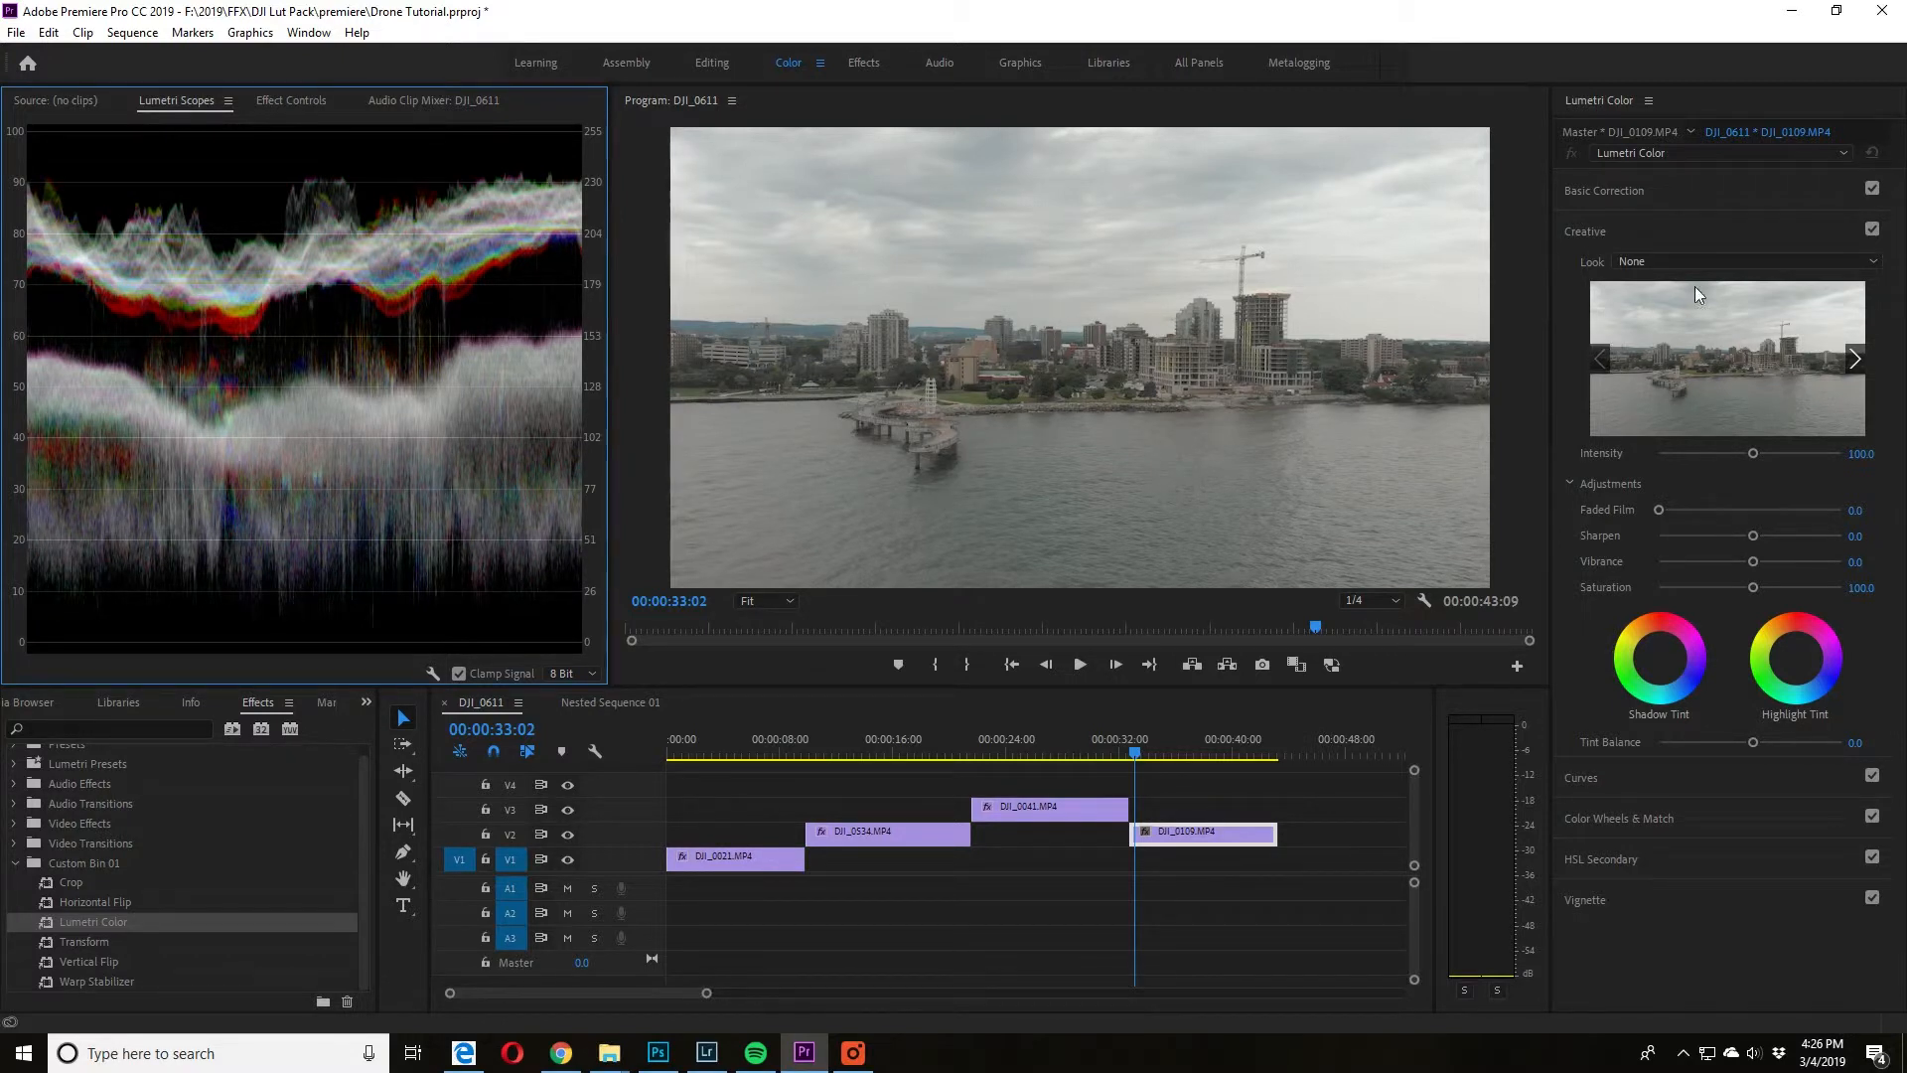
- Apply the FFX-02-Clear Overcast creative look to the waterfront clip and lower its intensity to 97.3
{"action": "left_click", "coordinate": [1657, 263]}
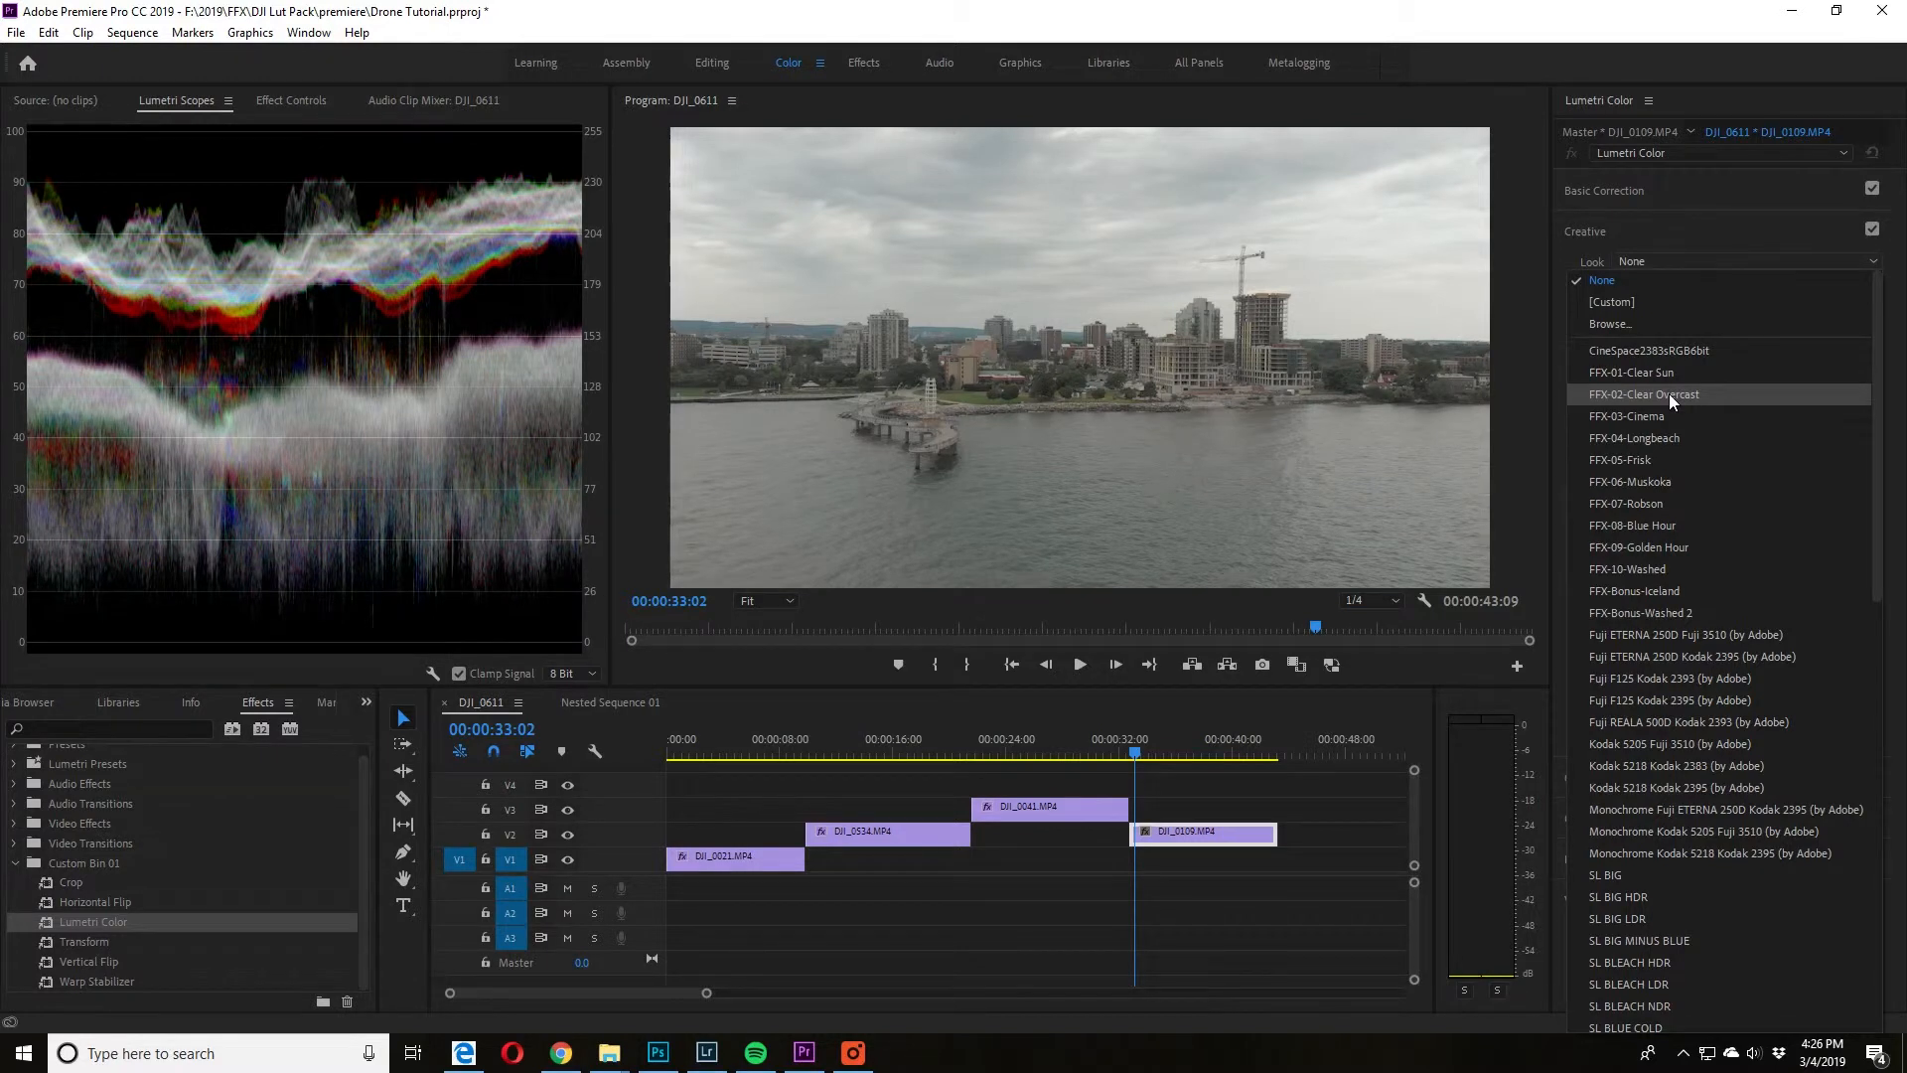
{"action": "left_click", "coordinate": [1635, 393]}
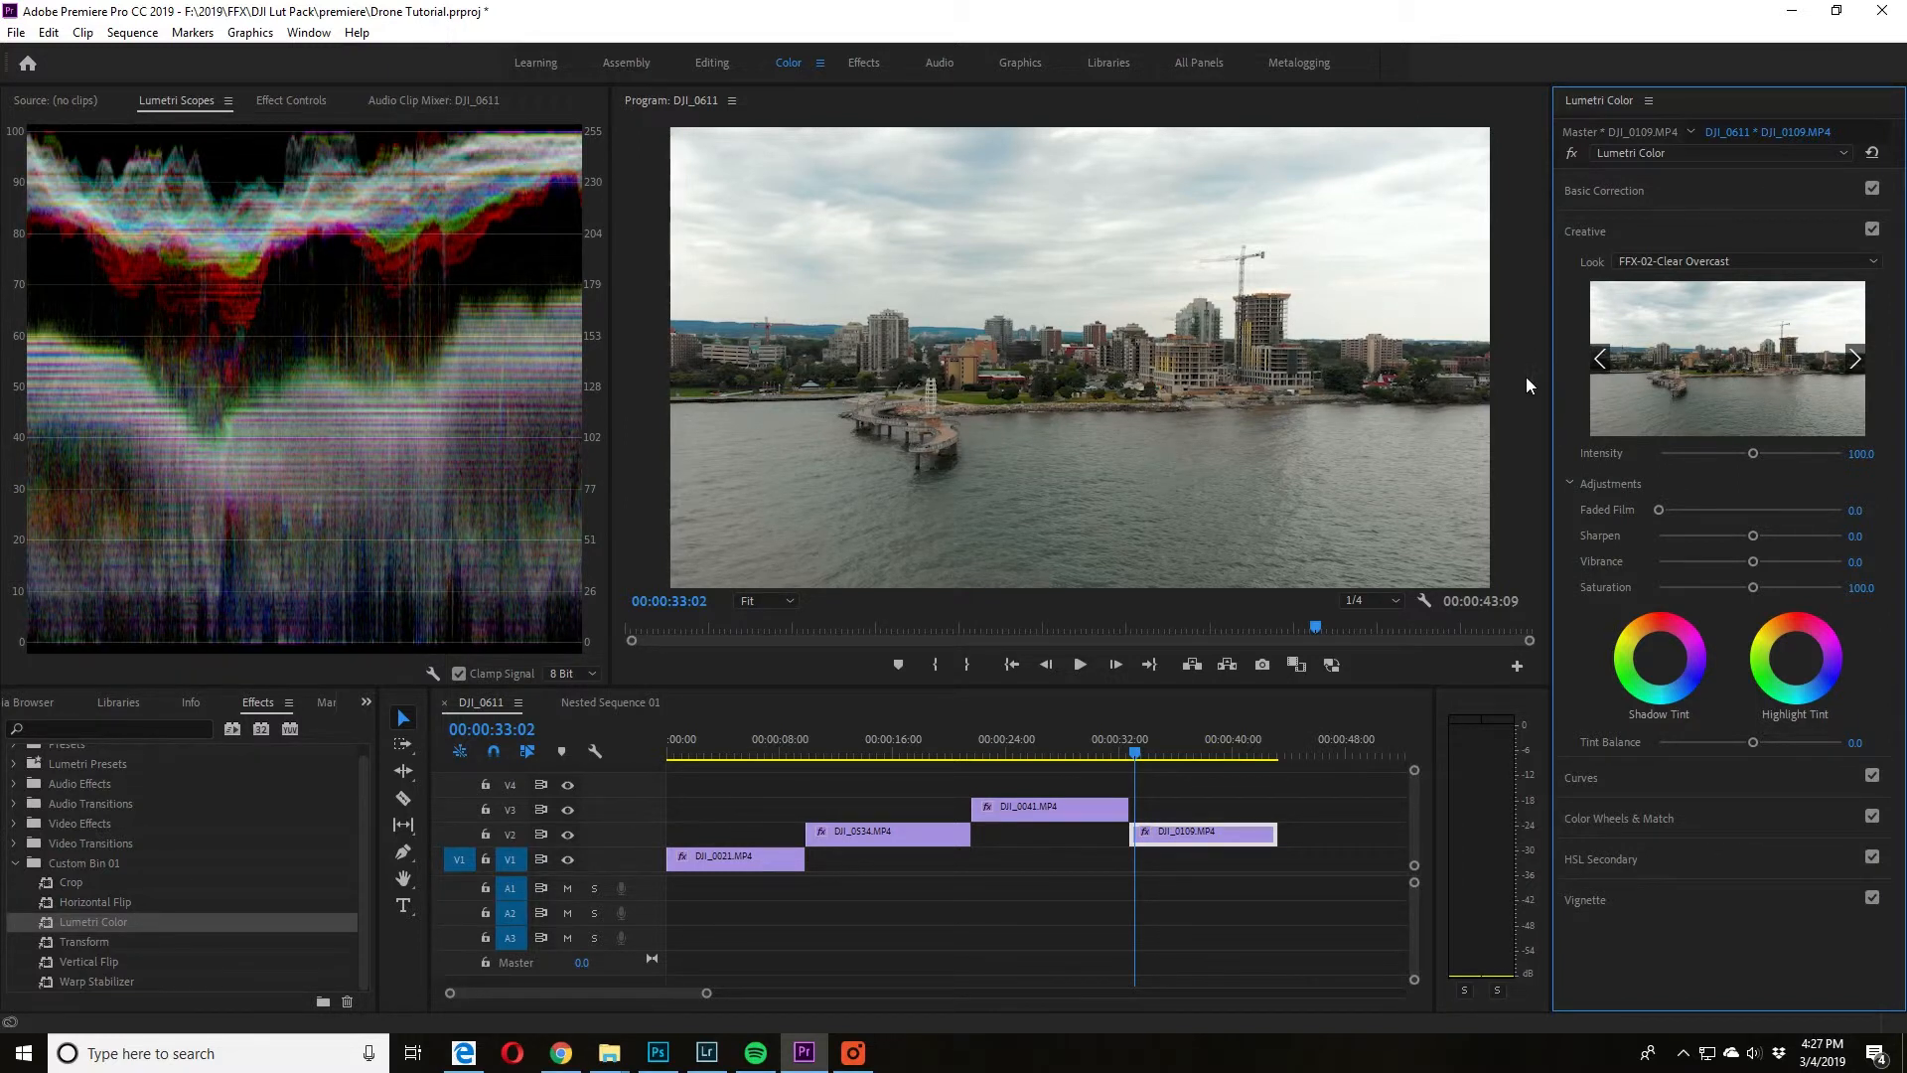
{"action": "left_click_drag", "start_coordinate": [1755, 454], "coordinate": [1747, 462]}
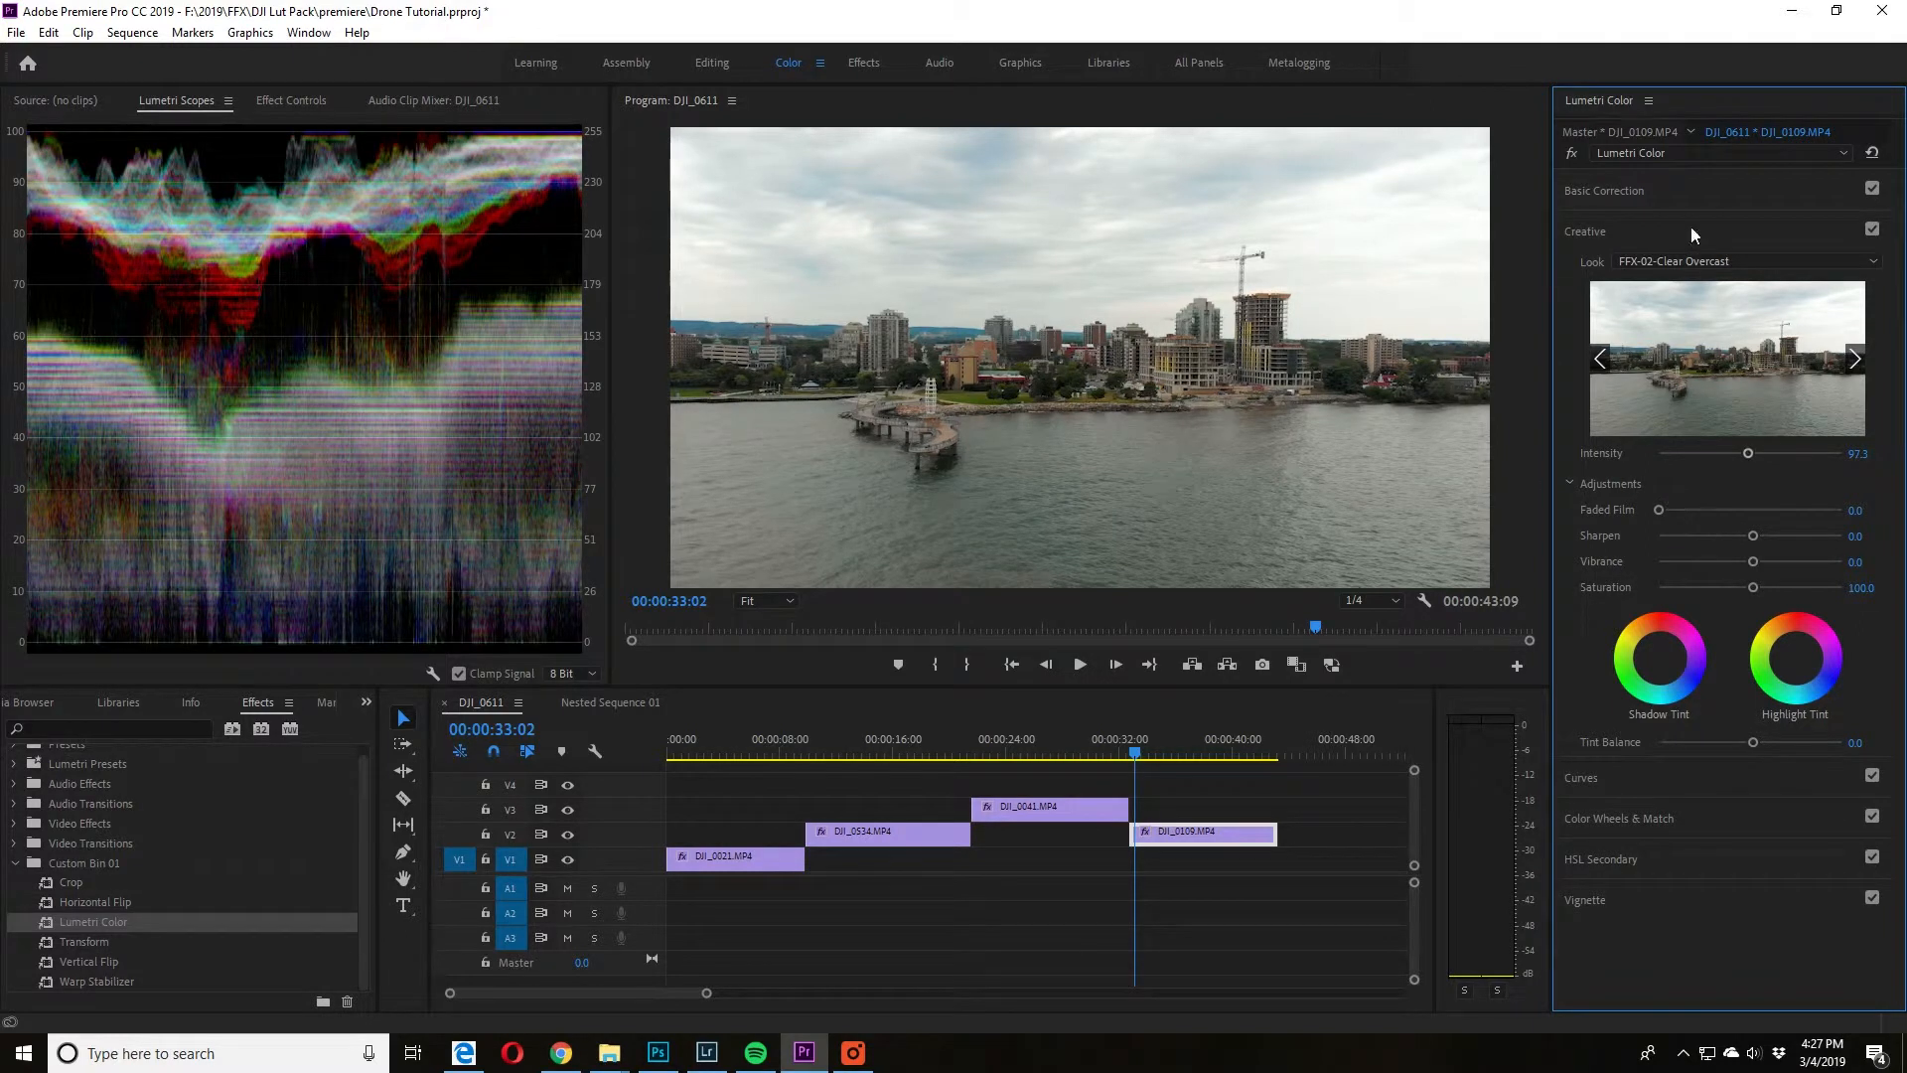
- Adjust the waterfront clip's basic correction: contrast 11.4, highlights -1.6, shadows -3.8, whites 8.1, blacks -8.1 and saturation 129.7
{"action": "left_click", "coordinate": [1677, 187]}
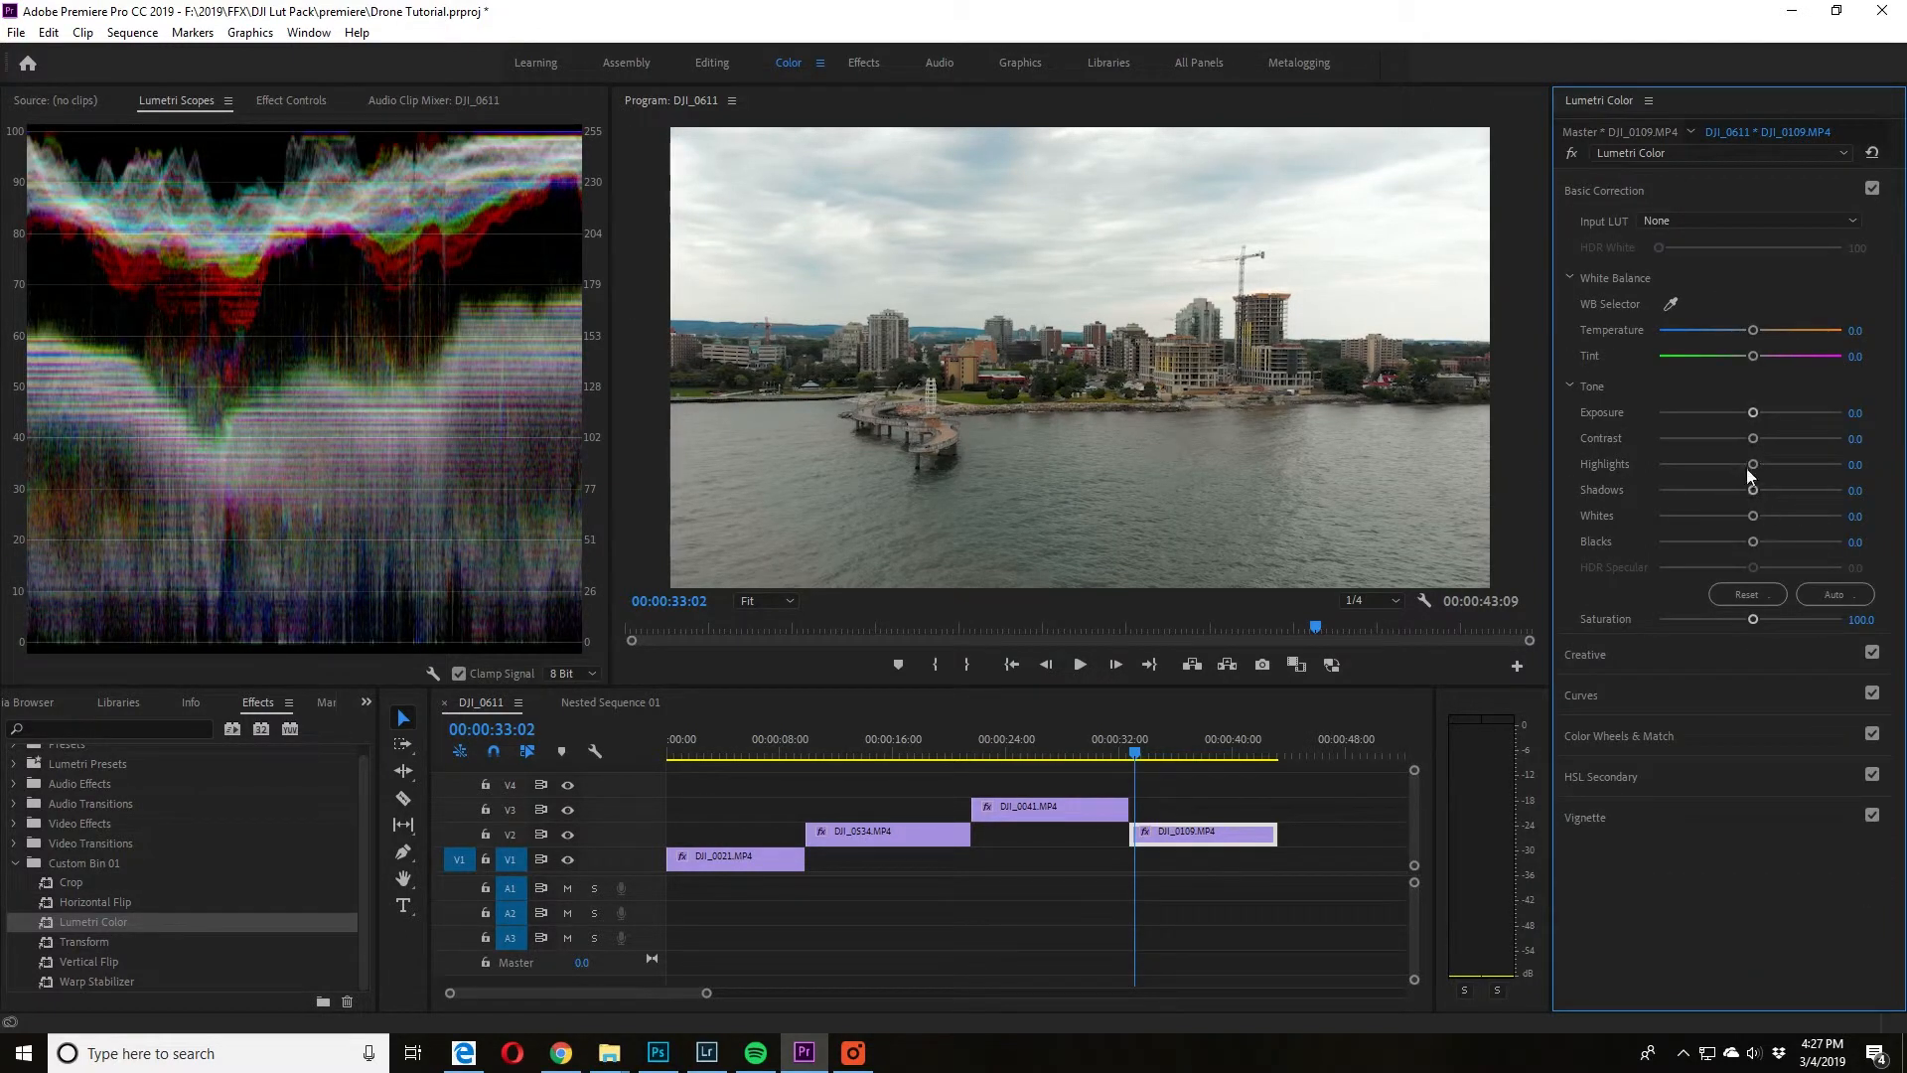
{"action": "left_click_drag", "start_coordinate": [1750, 542], "coordinate": [1744, 494]}
{"action": "left_click_drag", "start_coordinate": [1752, 619], "coordinate": [1777, 622]}
{"action": "left_click_drag", "start_coordinate": [1753, 438], "coordinate": [1760, 443]}
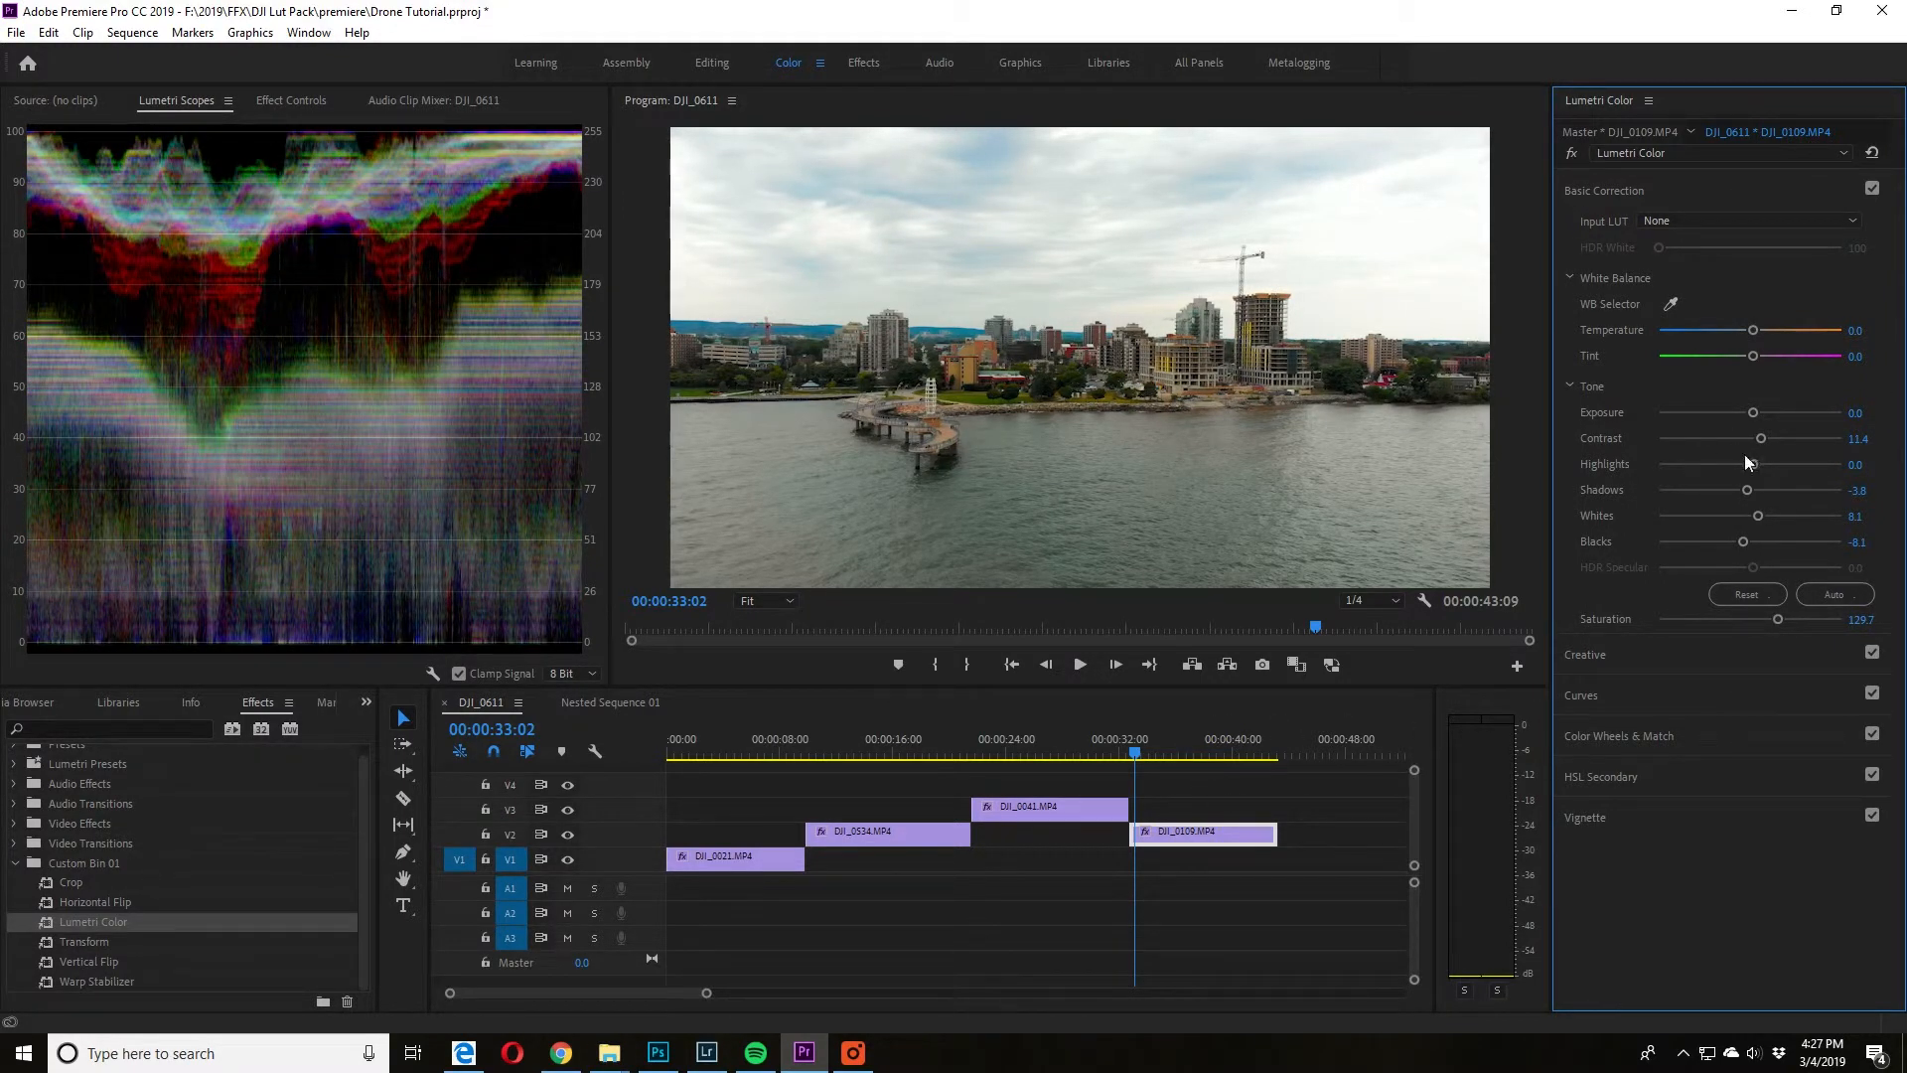
{"action": "mouse_move", "coordinate": [1750, 463]}
{"action": "left_mouse_down"}
{"action": "mouse_move", "coordinate": [1731, 467]}
{"action": "mouse_move", "coordinate": [1748, 466]}
{"action": "left_mouse_up"}
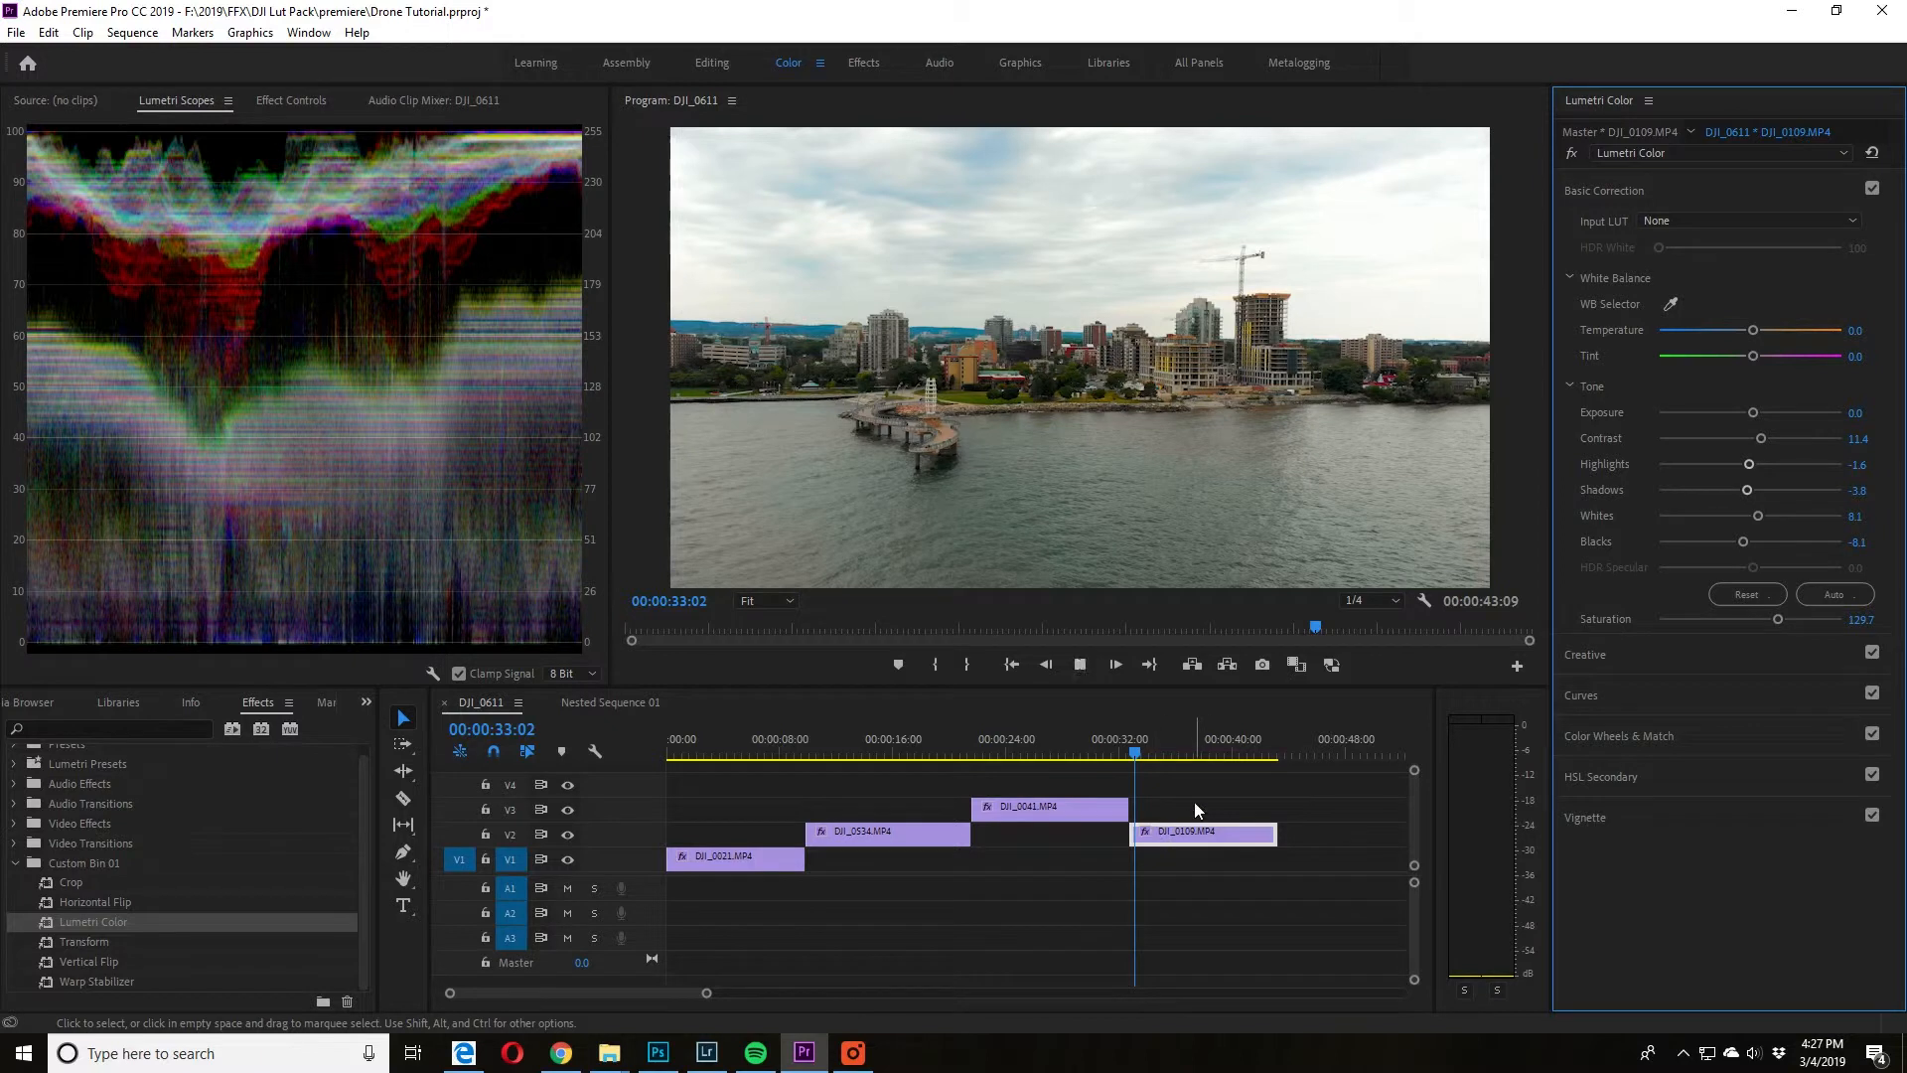
- Play the waterfront clip and compare it with its Lumetri Color effect switched off and on
{"action": "key", "text": "space"}
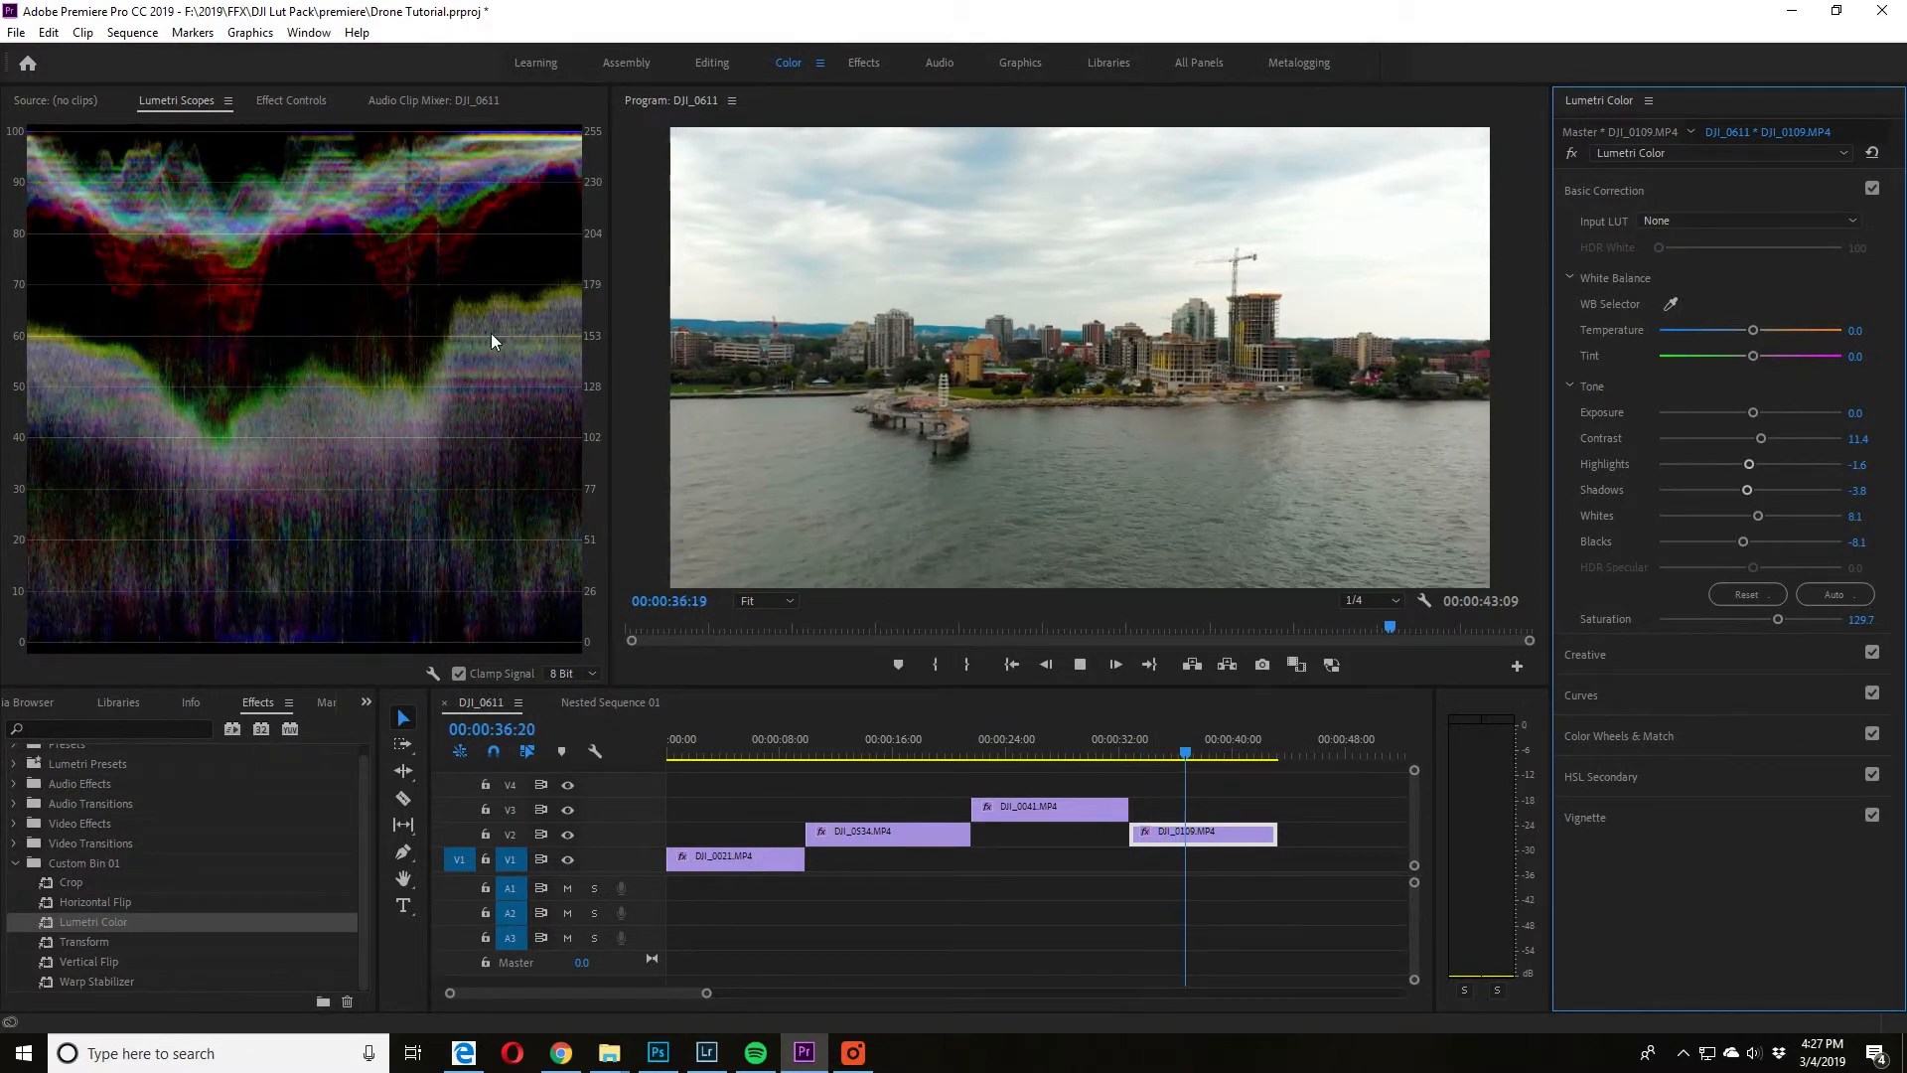
{"action": "left_click", "coordinate": [290, 99]}
{"action": "left_click", "coordinate": [37, 264]}
{"action": "left_click", "coordinate": [35, 264]}
{"action": "left_click", "coordinate": [34, 264]}
{"action": "left_click", "coordinate": [35, 264]}
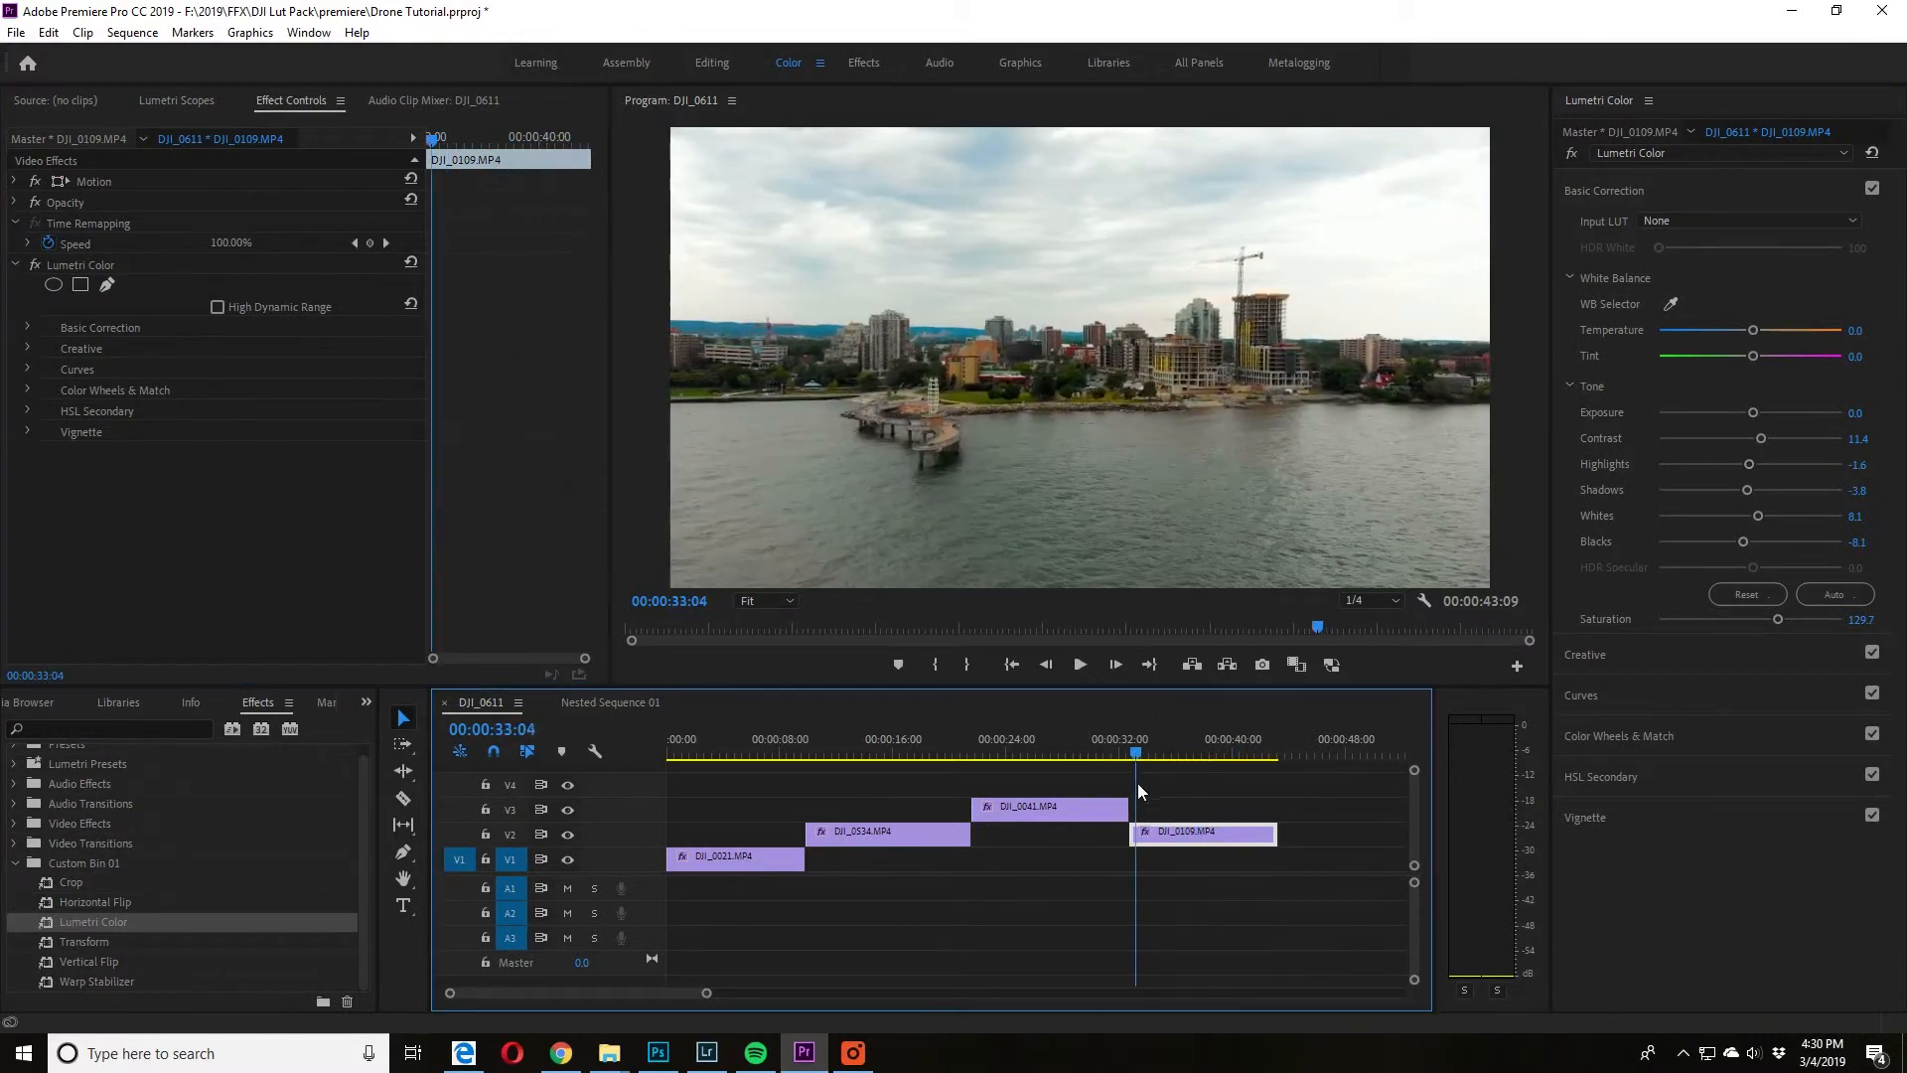
- Try the FFX-07-Robson, FFX-09-Golden Hour and FFX-Bonus-Iceland looks on the waterfront clip, return to FFX-02-Clear Overcast and play it back
{"action": "left_click", "coordinate": [1675, 211]}
{"action": "left_click", "coordinate": [1651, 231]}
{"action": "left_click", "coordinate": [1647, 259]}
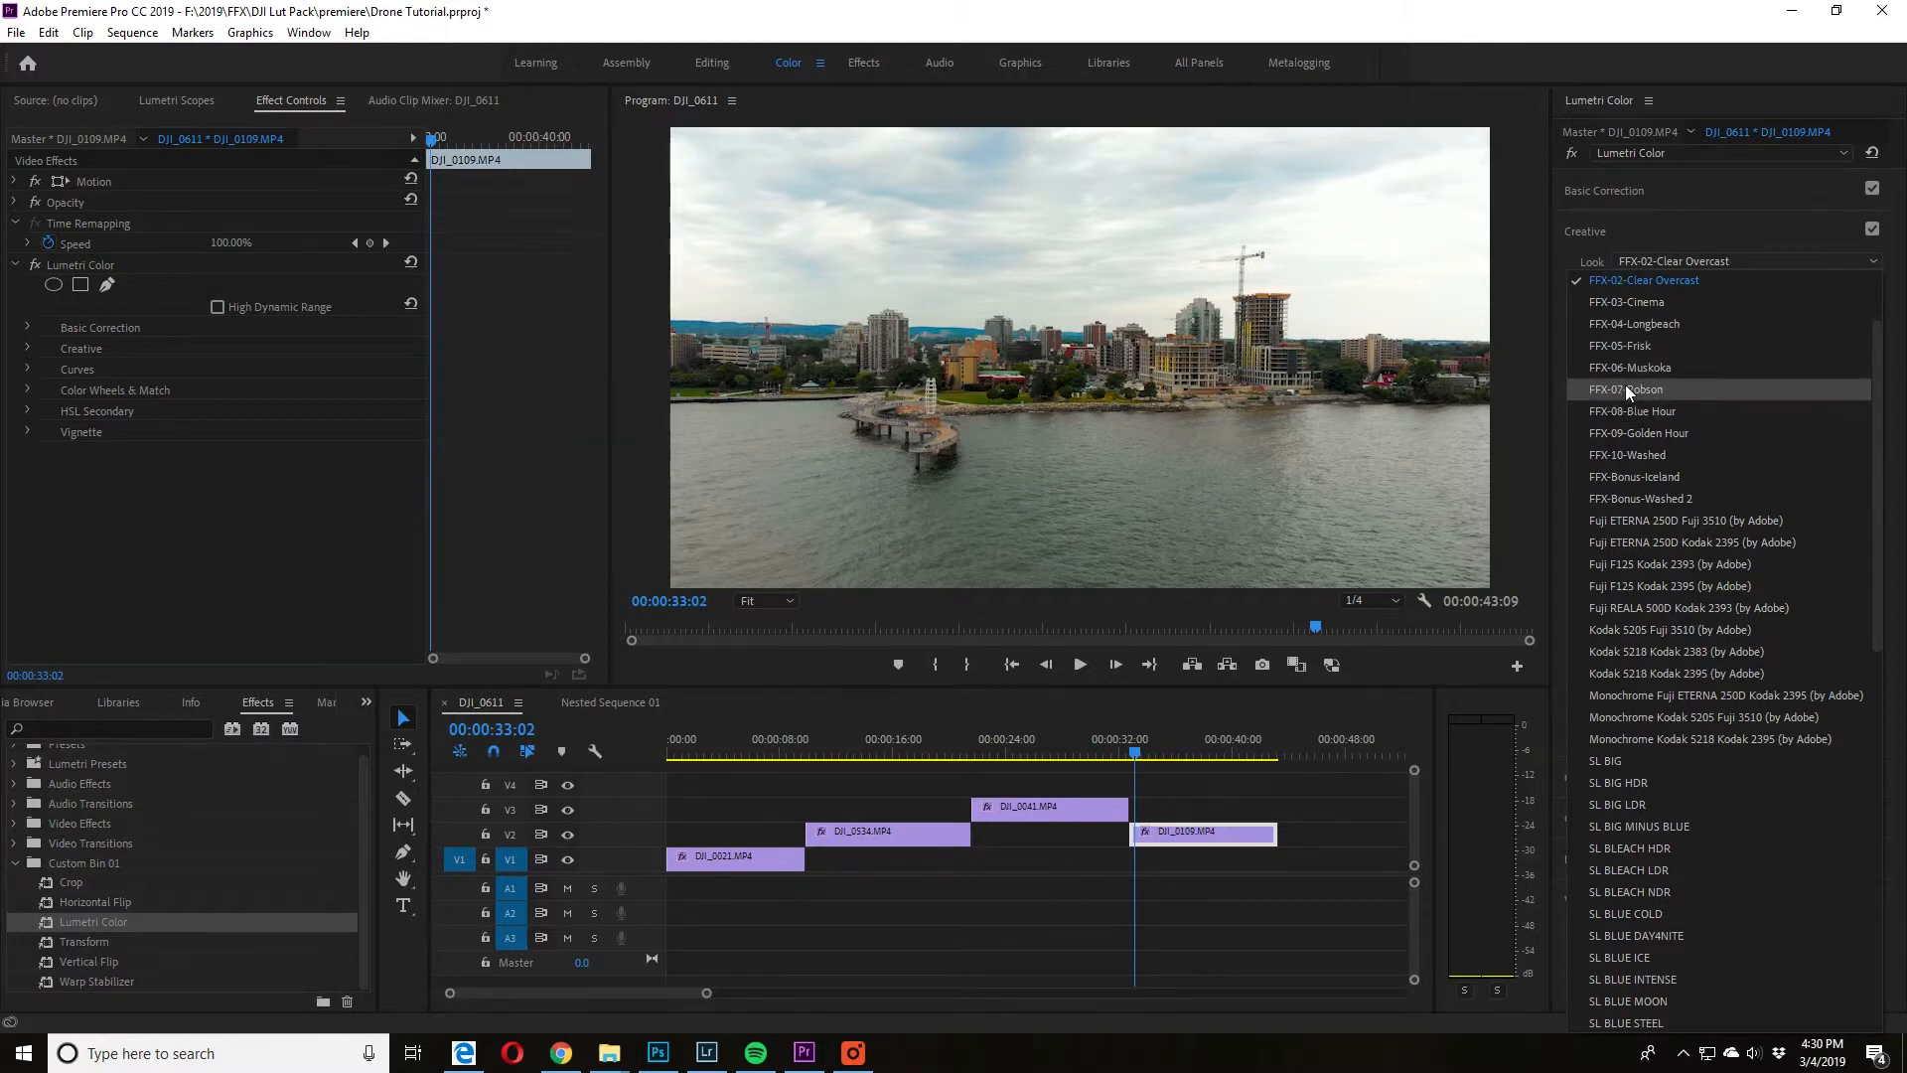
{"action": "left_click", "coordinate": [1625, 387]}
{"action": "left_click", "coordinate": [1671, 262]}
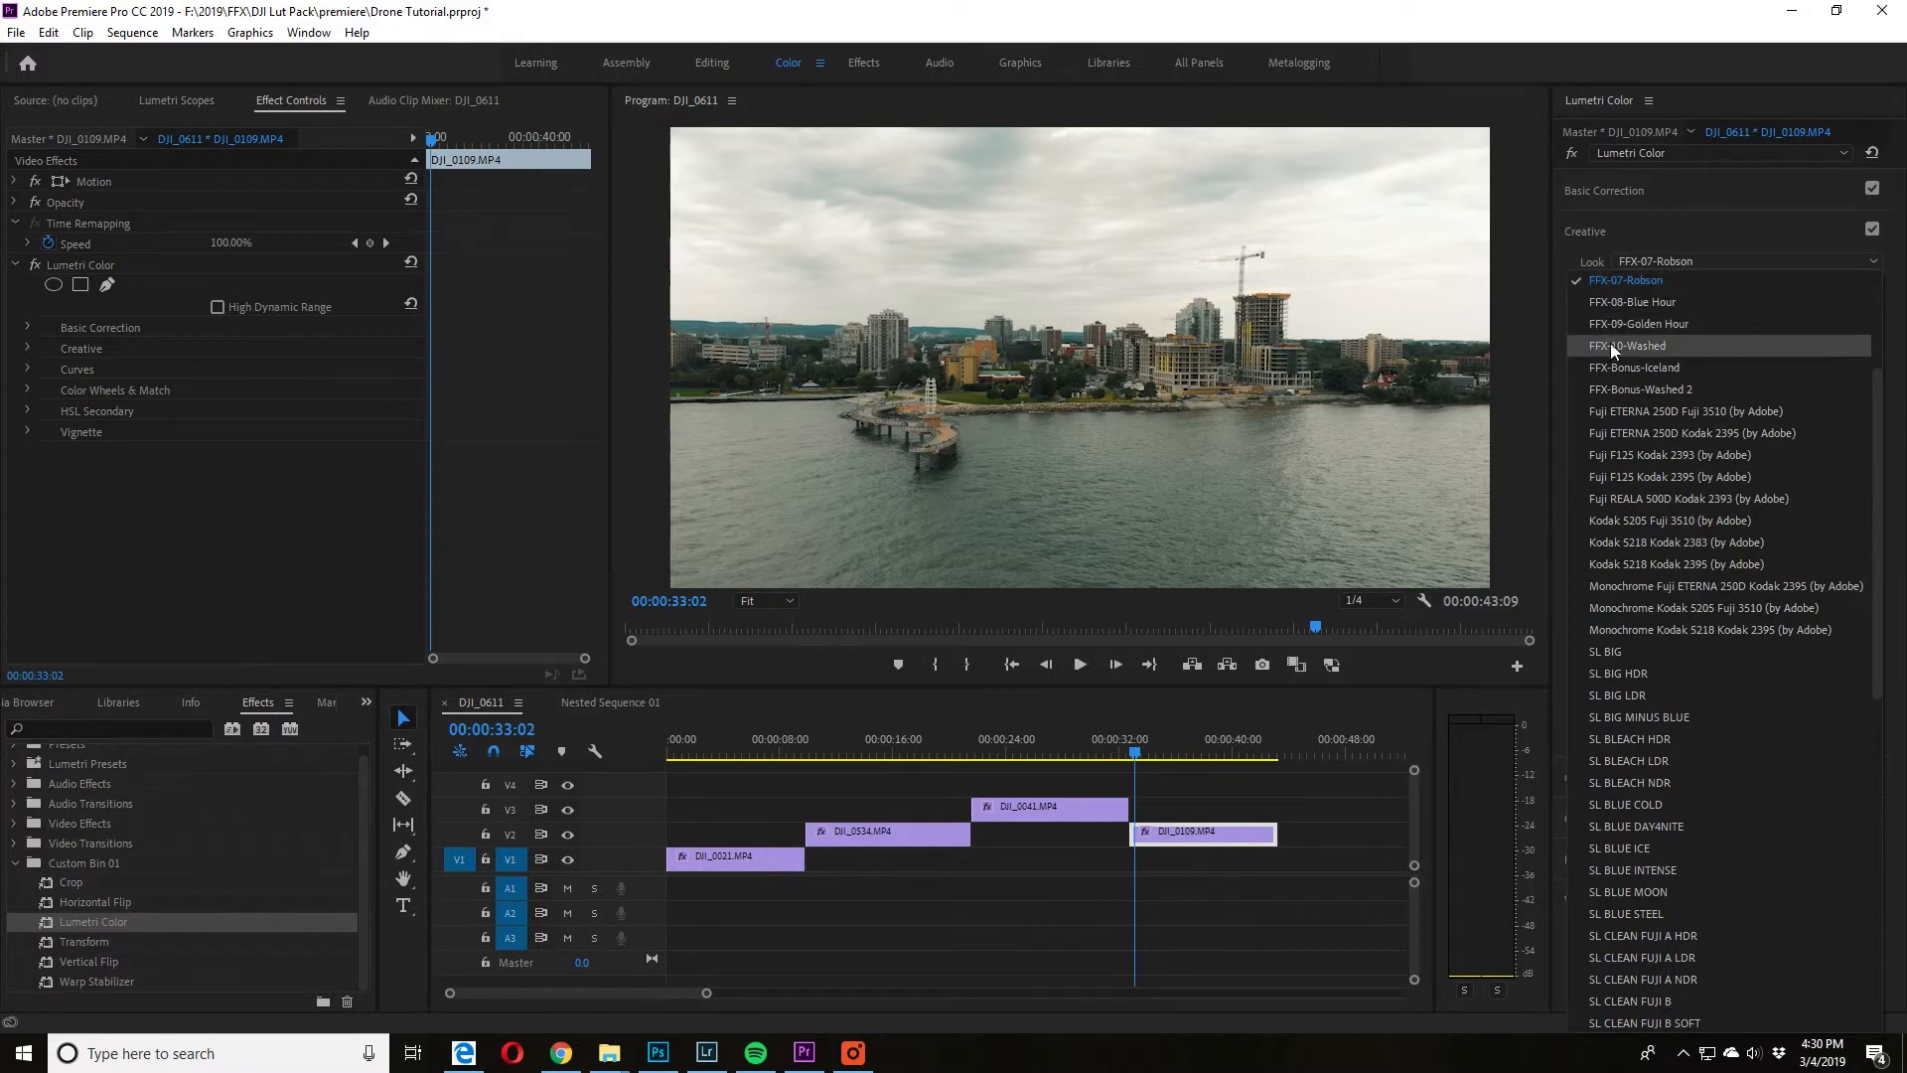
{"action": "left_click", "coordinate": [1613, 327]}
{"action": "left_click", "coordinate": [1666, 264]}
{"action": "left_click", "coordinate": [1647, 300]}
{"action": "left_click", "coordinate": [1666, 262]}
{"action": "left_click", "coordinate": [1668, 303]}
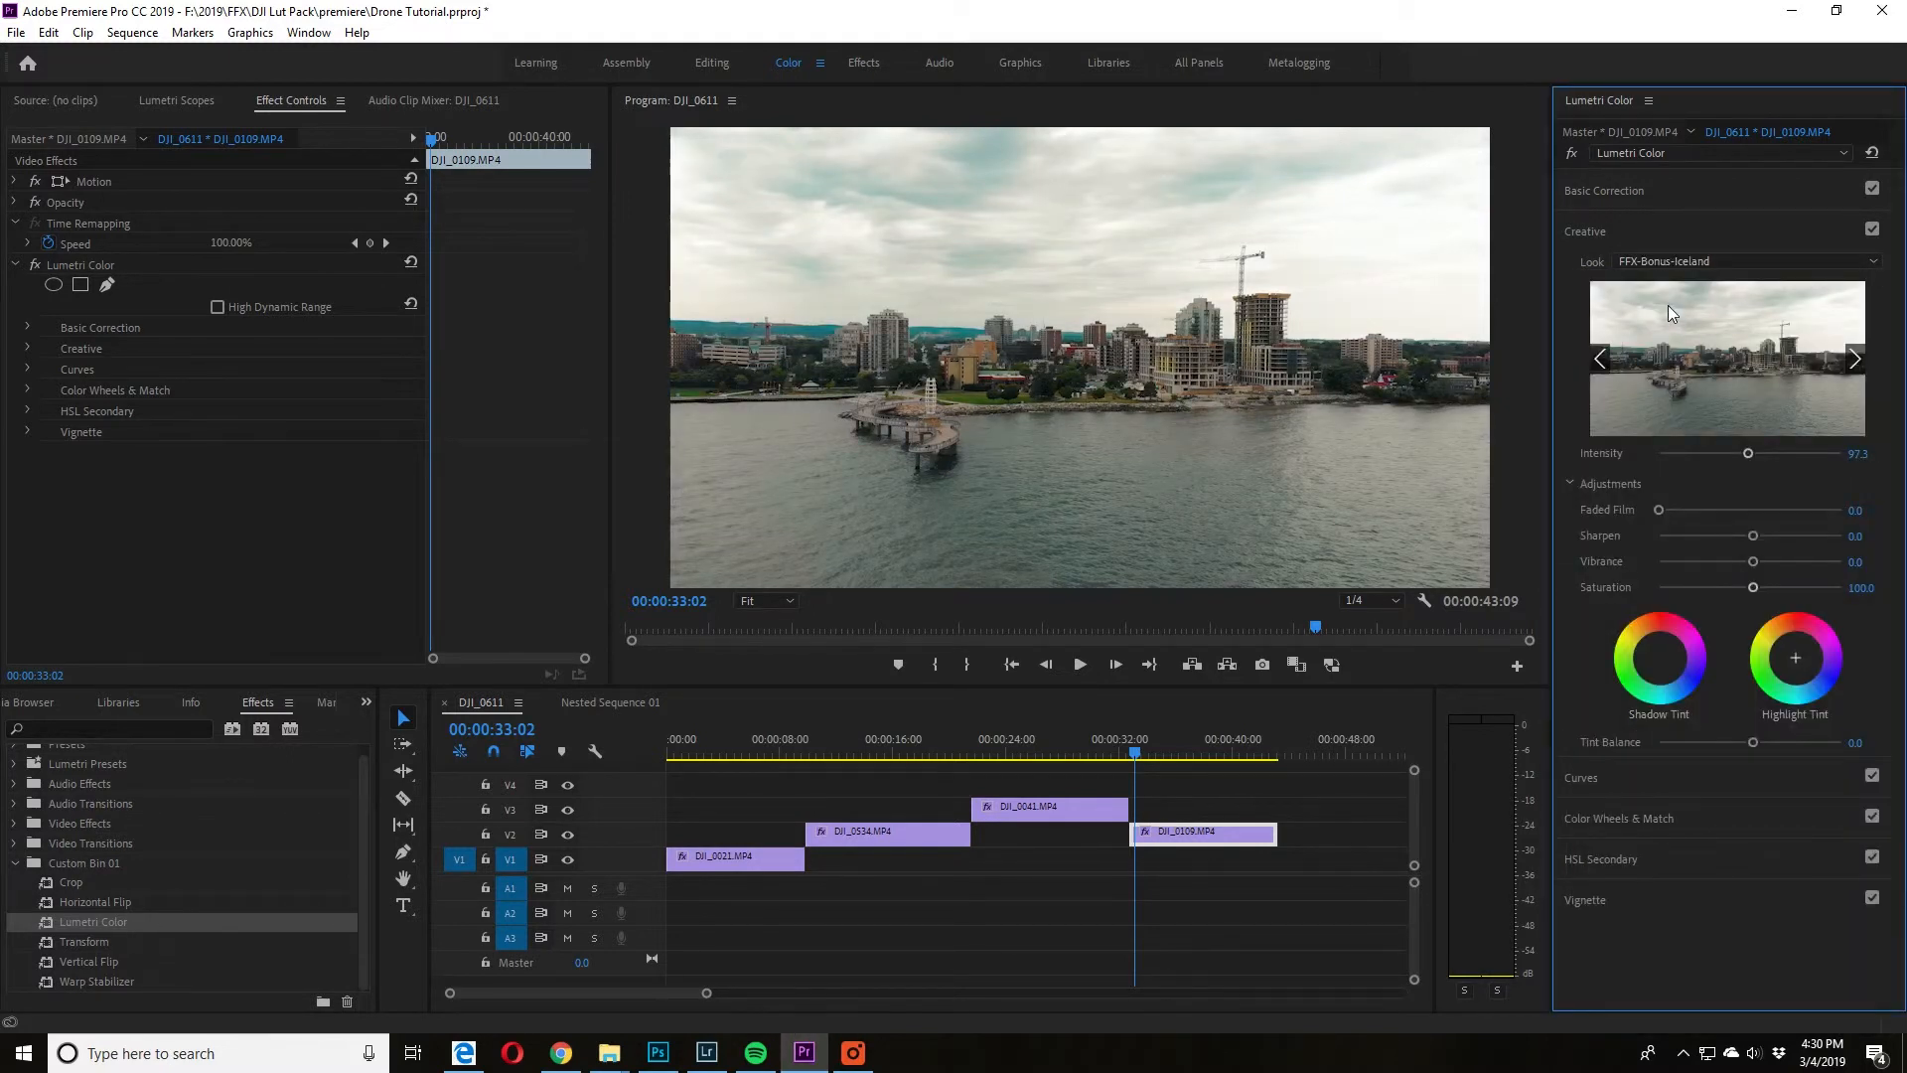
{"action": "left_click", "coordinate": [1667, 263]}
{"action": "left_click", "coordinate": [1665, 300]}
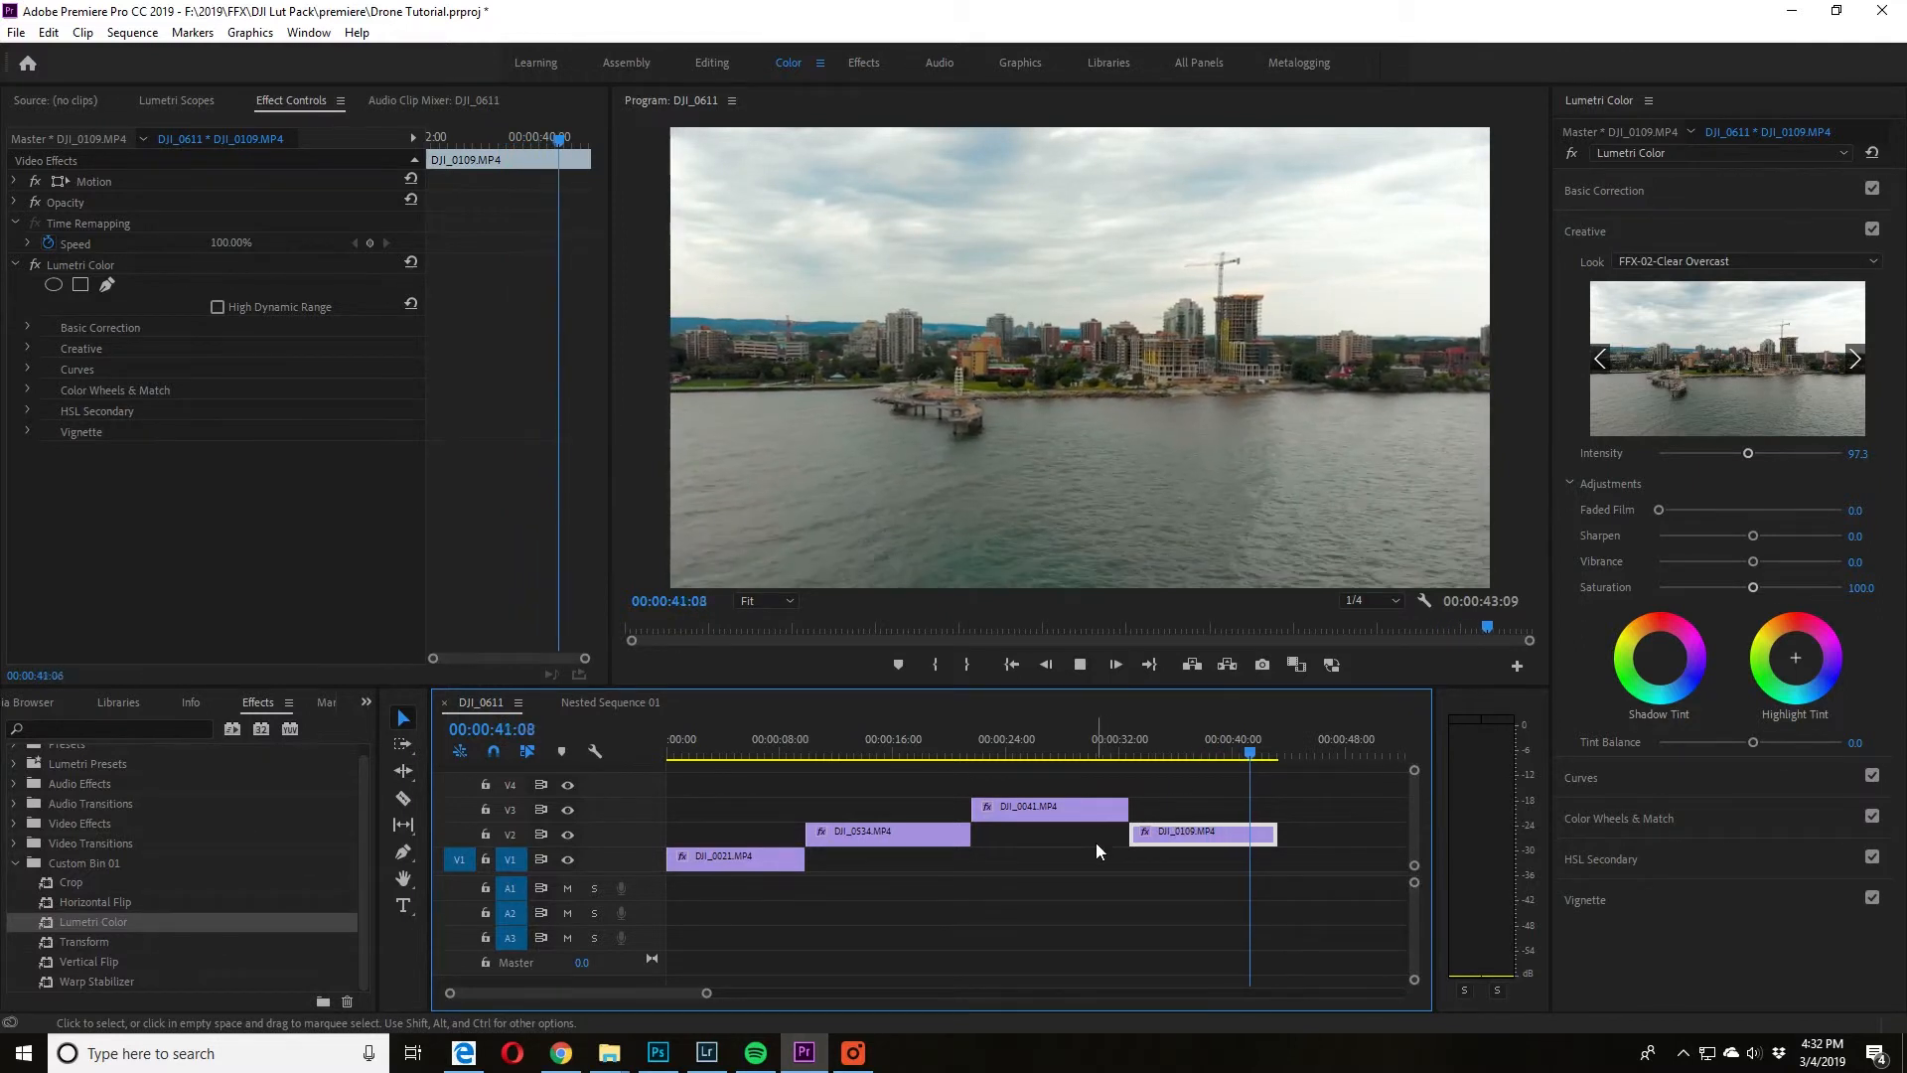
{"action": "key", "text": "space"}
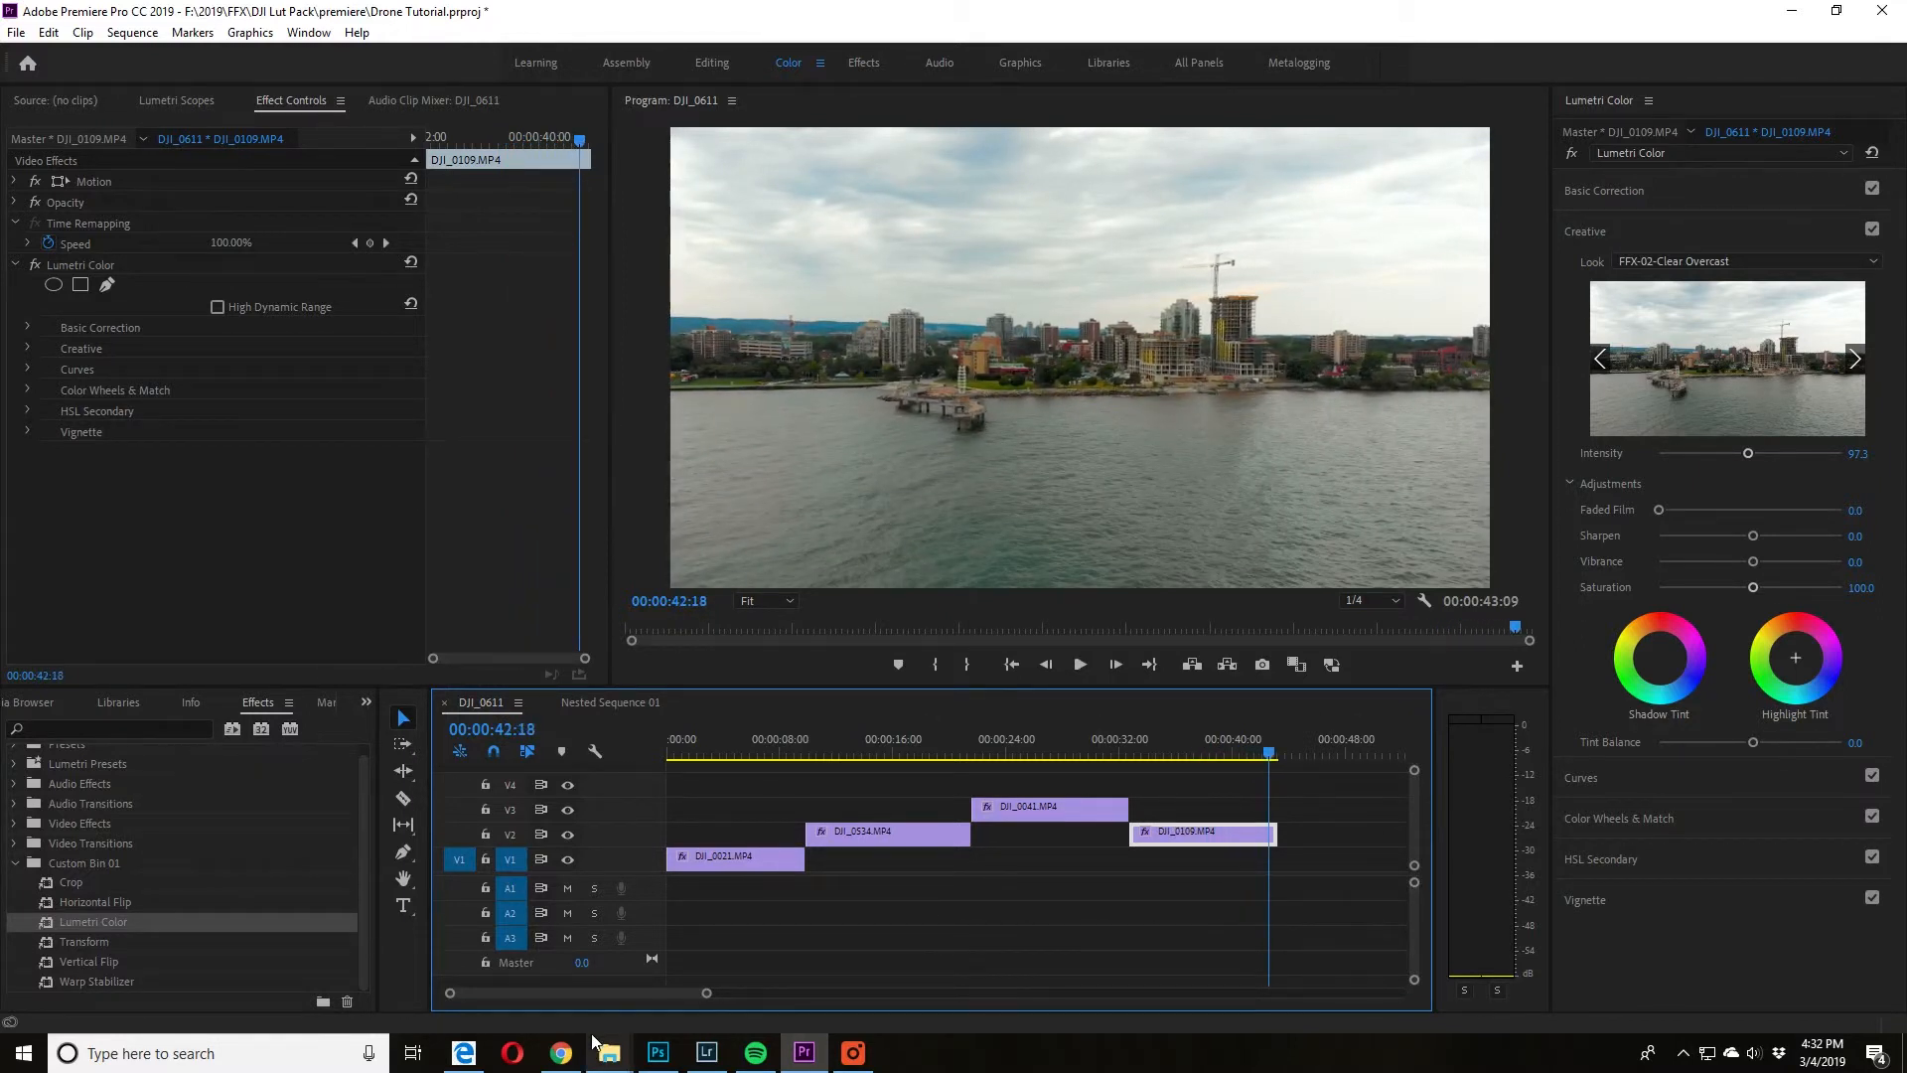
- Switch to Microsoft Edge and examine the FlightFX DJI Lut Pack page, including its description, price, features and sample looks
{"action": "left_click", "coordinate": [469, 1055]}
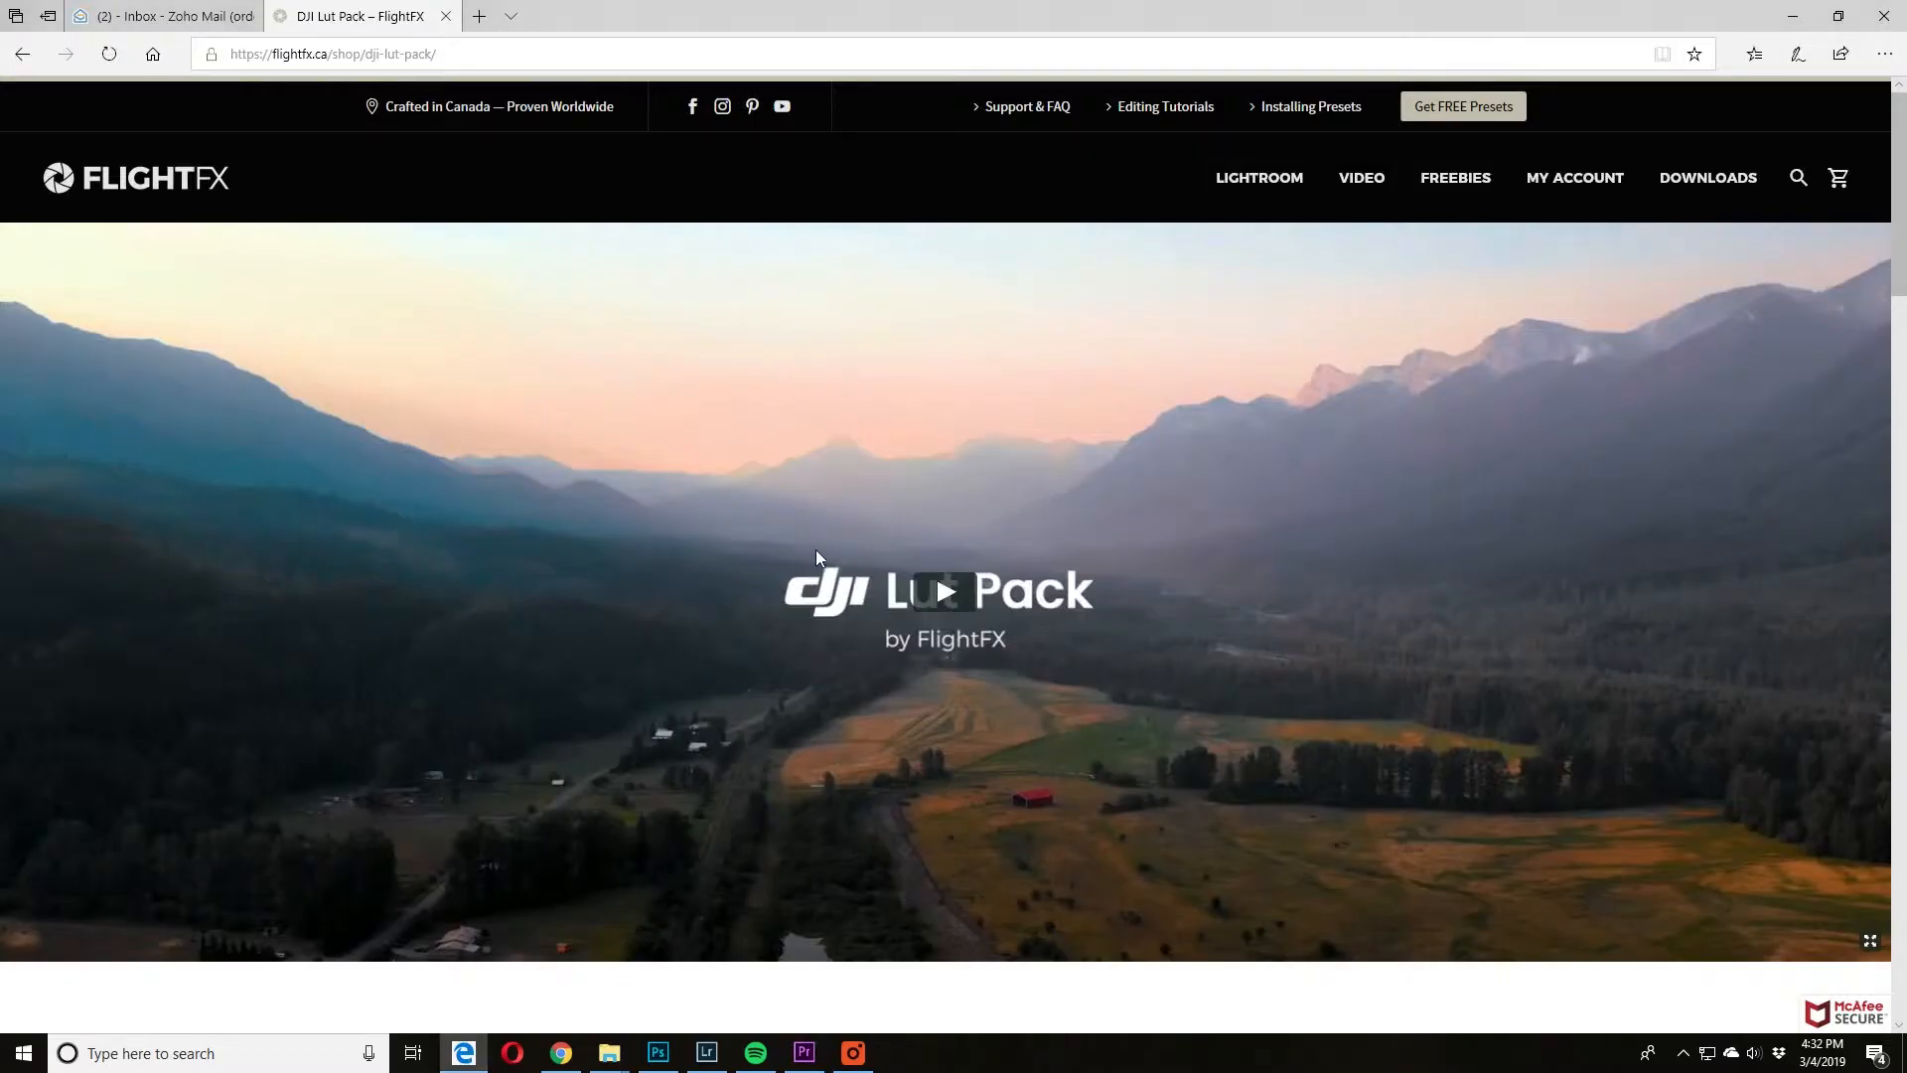
{"action": "scroll", "coordinate": [886, 565], "scroll_direction": "down", "scroll_amount": 6}
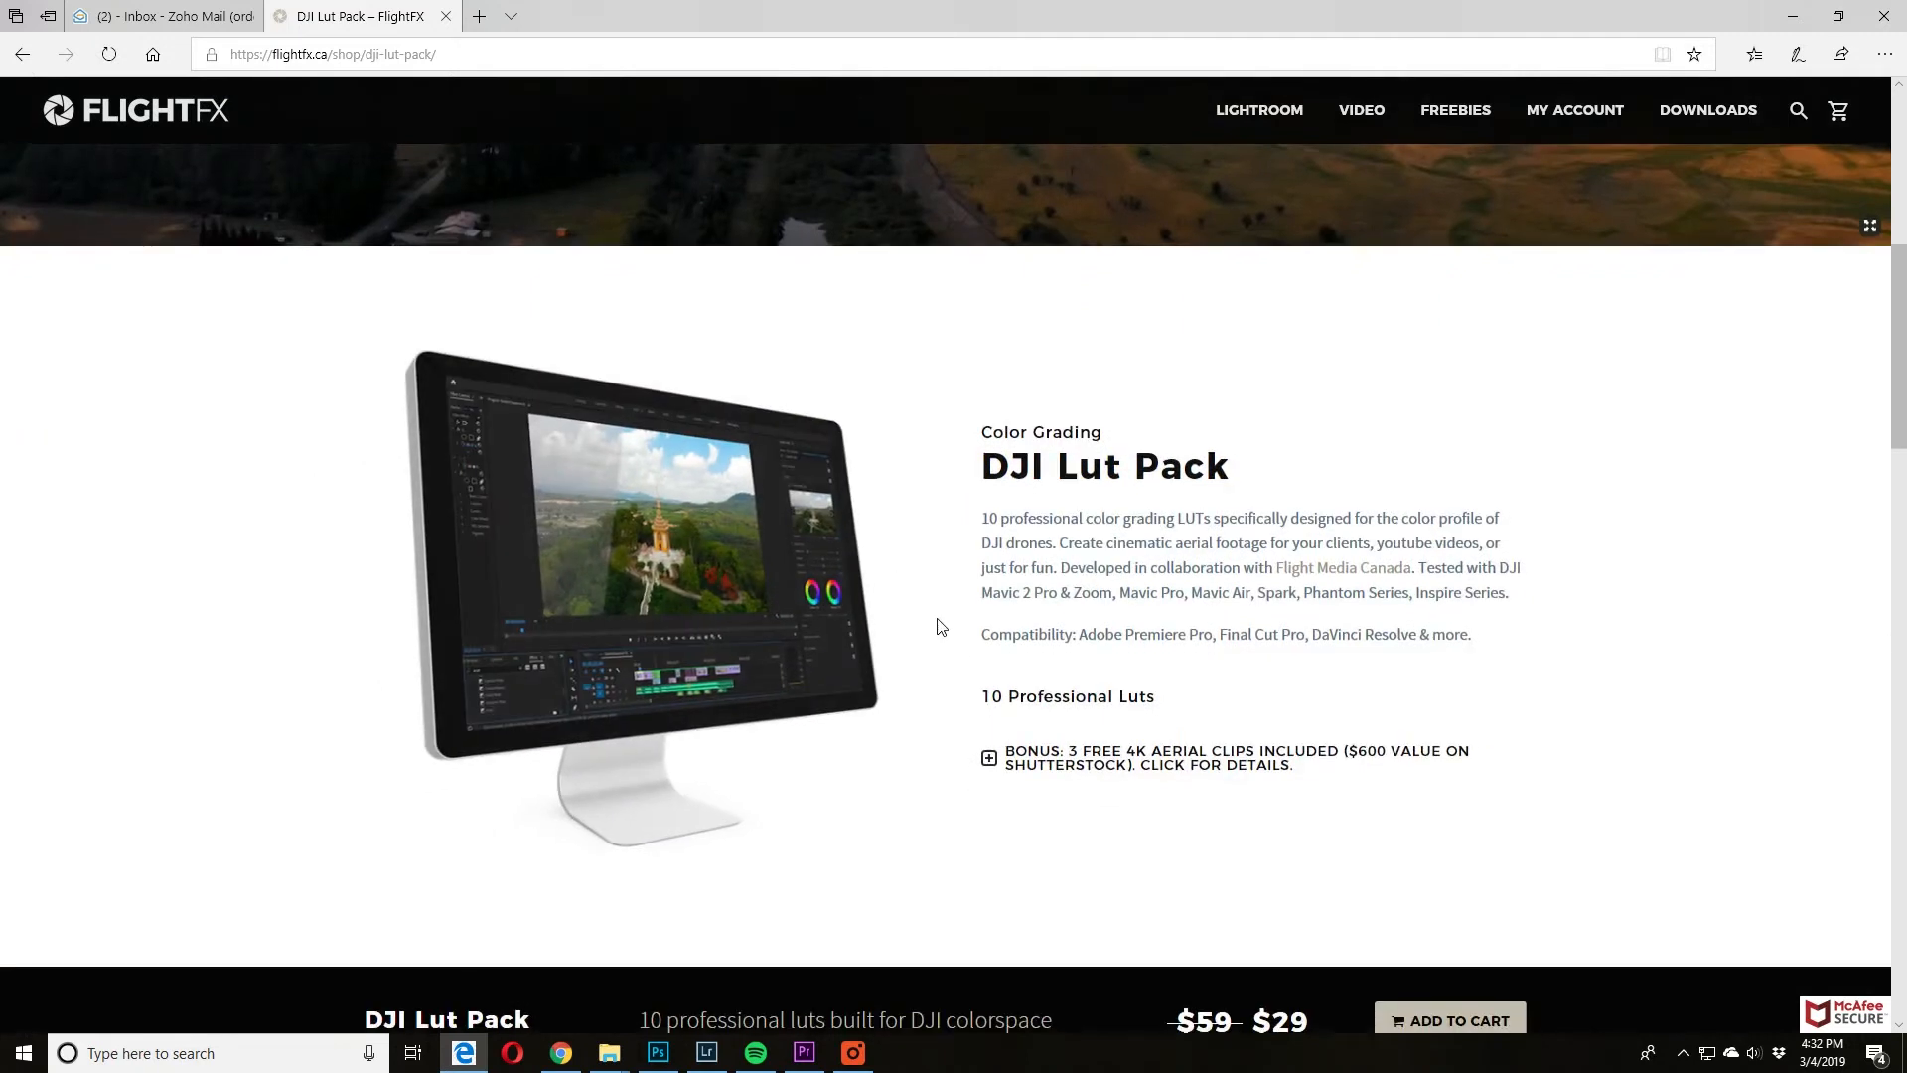
{"action": "scroll", "coordinate": [924, 630], "scroll_direction": "down", "scroll_amount": 4}
{"action": "scroll", "coordinate": [831, 732], "scroll_direction": "up", "scroll_amount": 6}
{"action": "scroll", "coordinate": [831, 732], "scroll_direction": "down", "scroll_amount": 10}
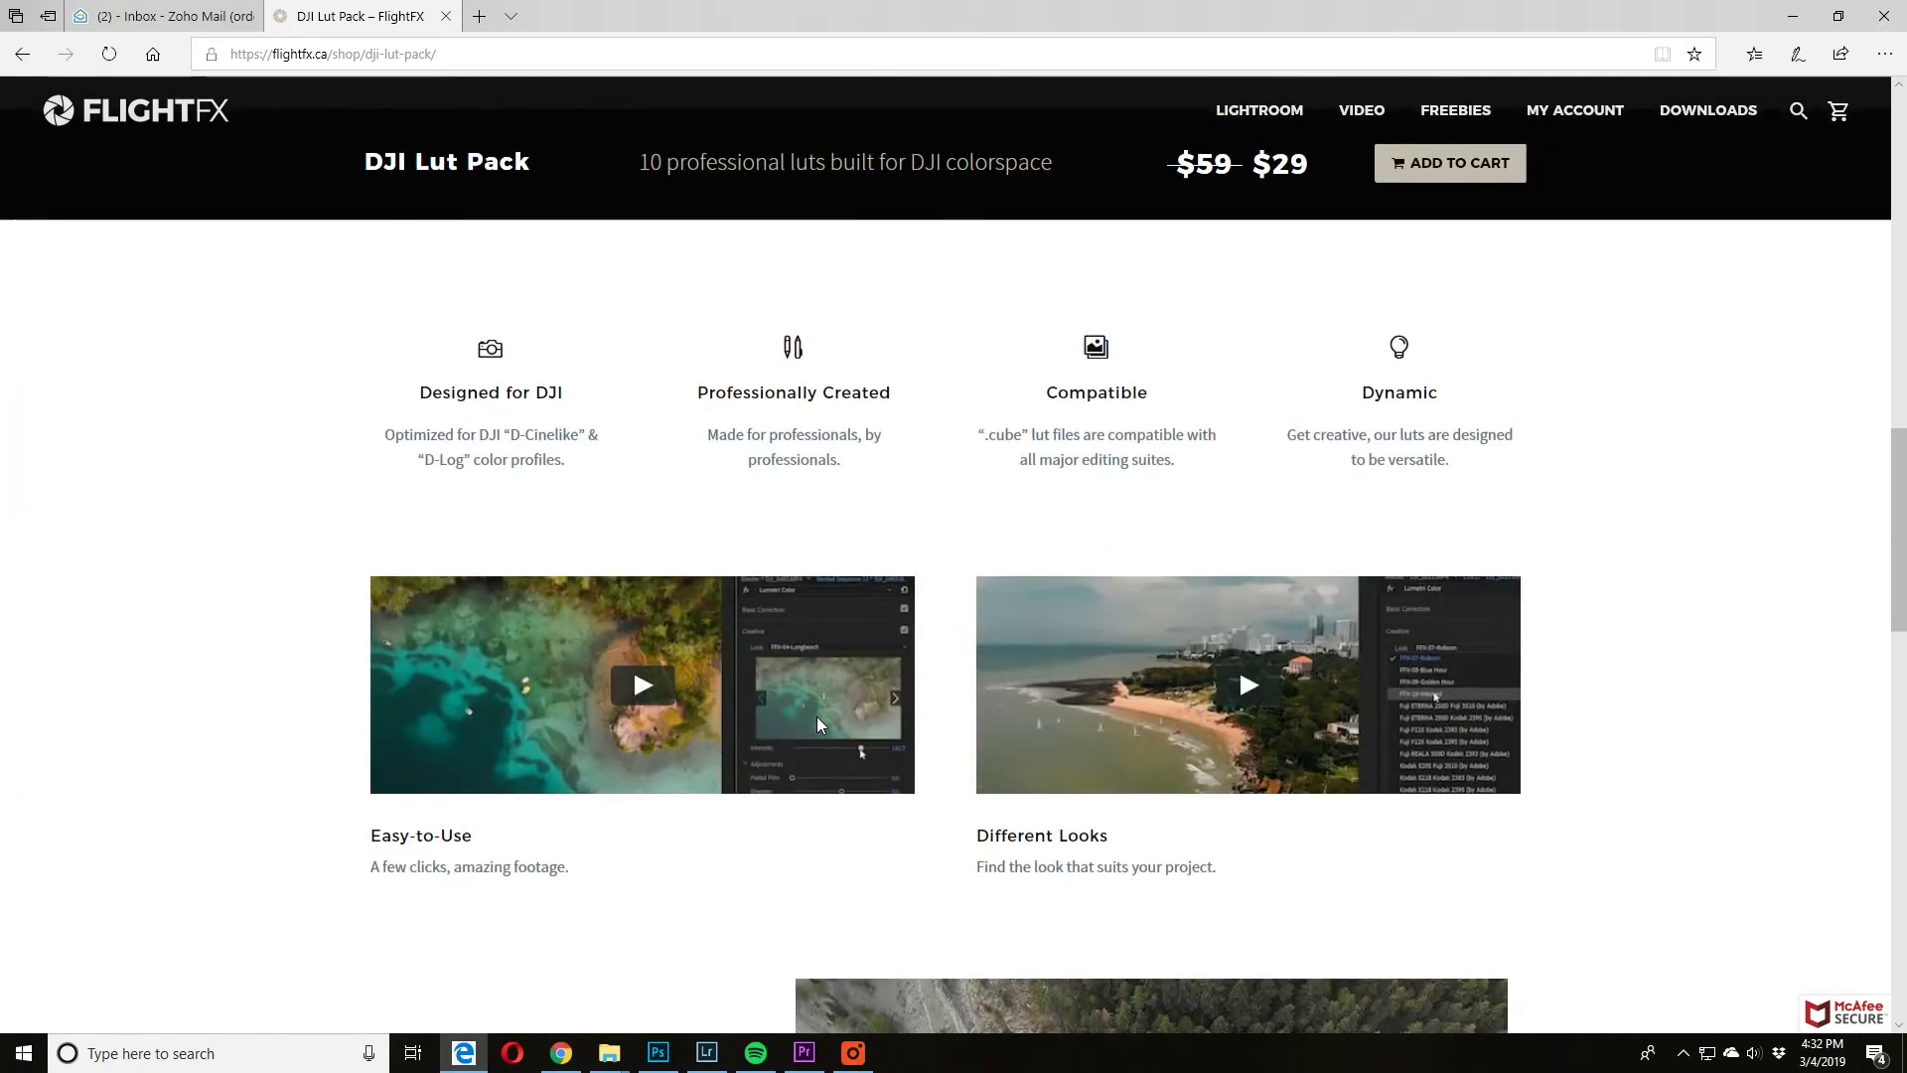
{"action": "scroll", "coordinate": [810, 695], "scroll_direction": "down", "scroll_amount": 1}
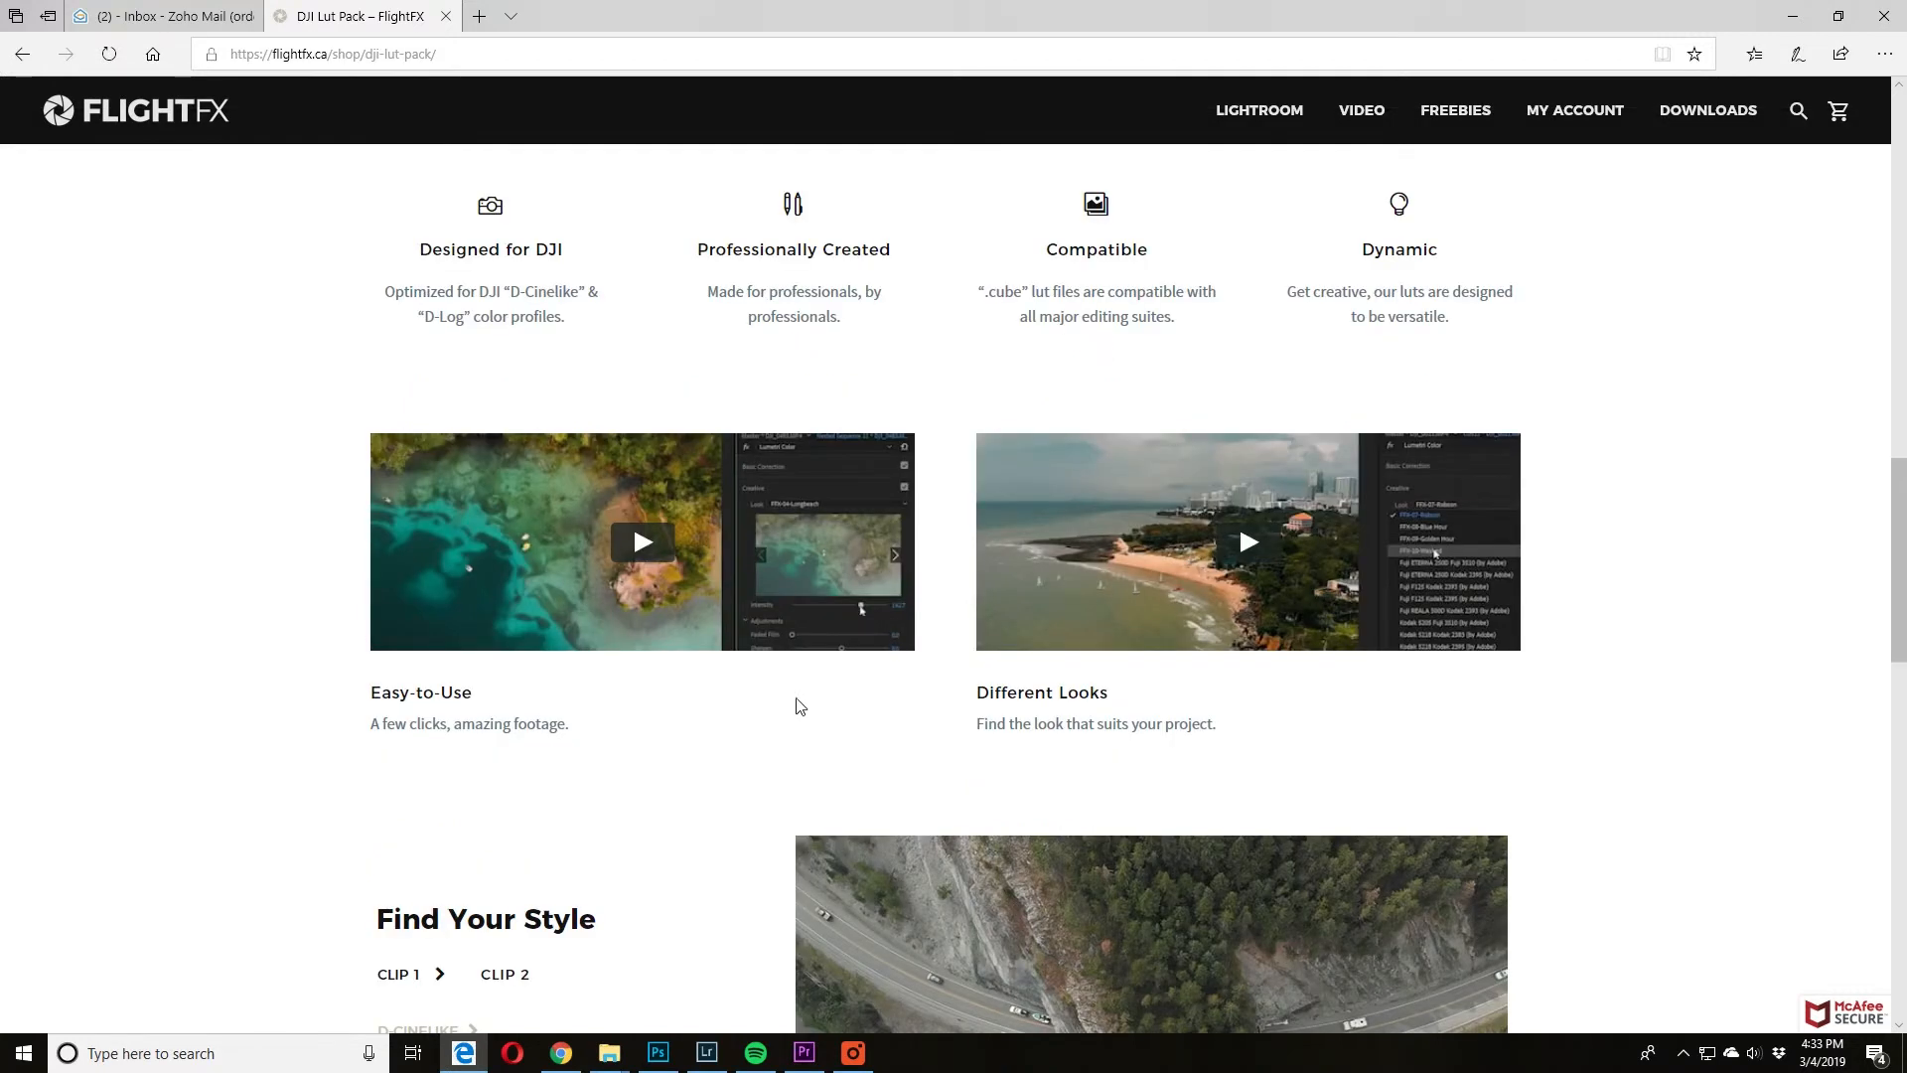
{"action": "scroll", "coordinate": [655, 780], "scroll_direction": "down", "scroll_amount": 3}
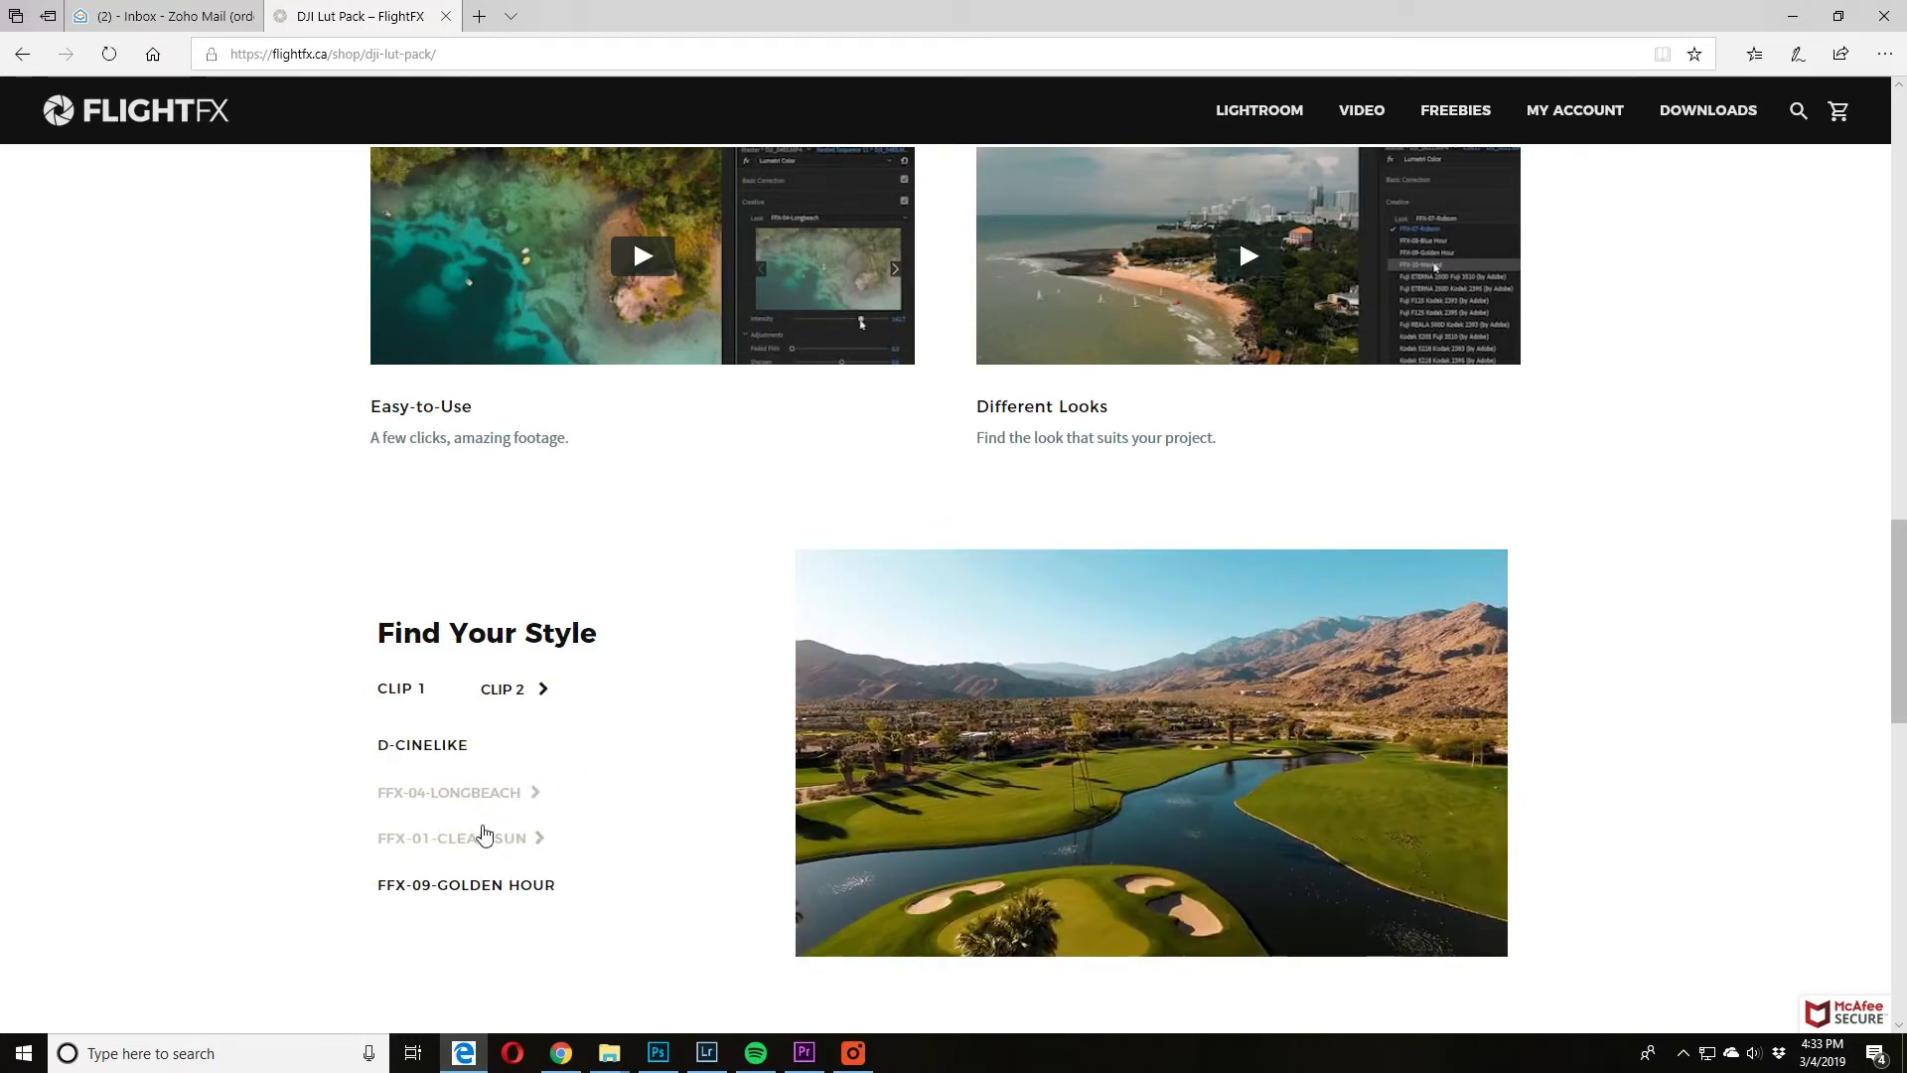
{"action": "scroll", "coordinate": [715, 701], "scroll_direction": "up", "scroll_amount": 5}
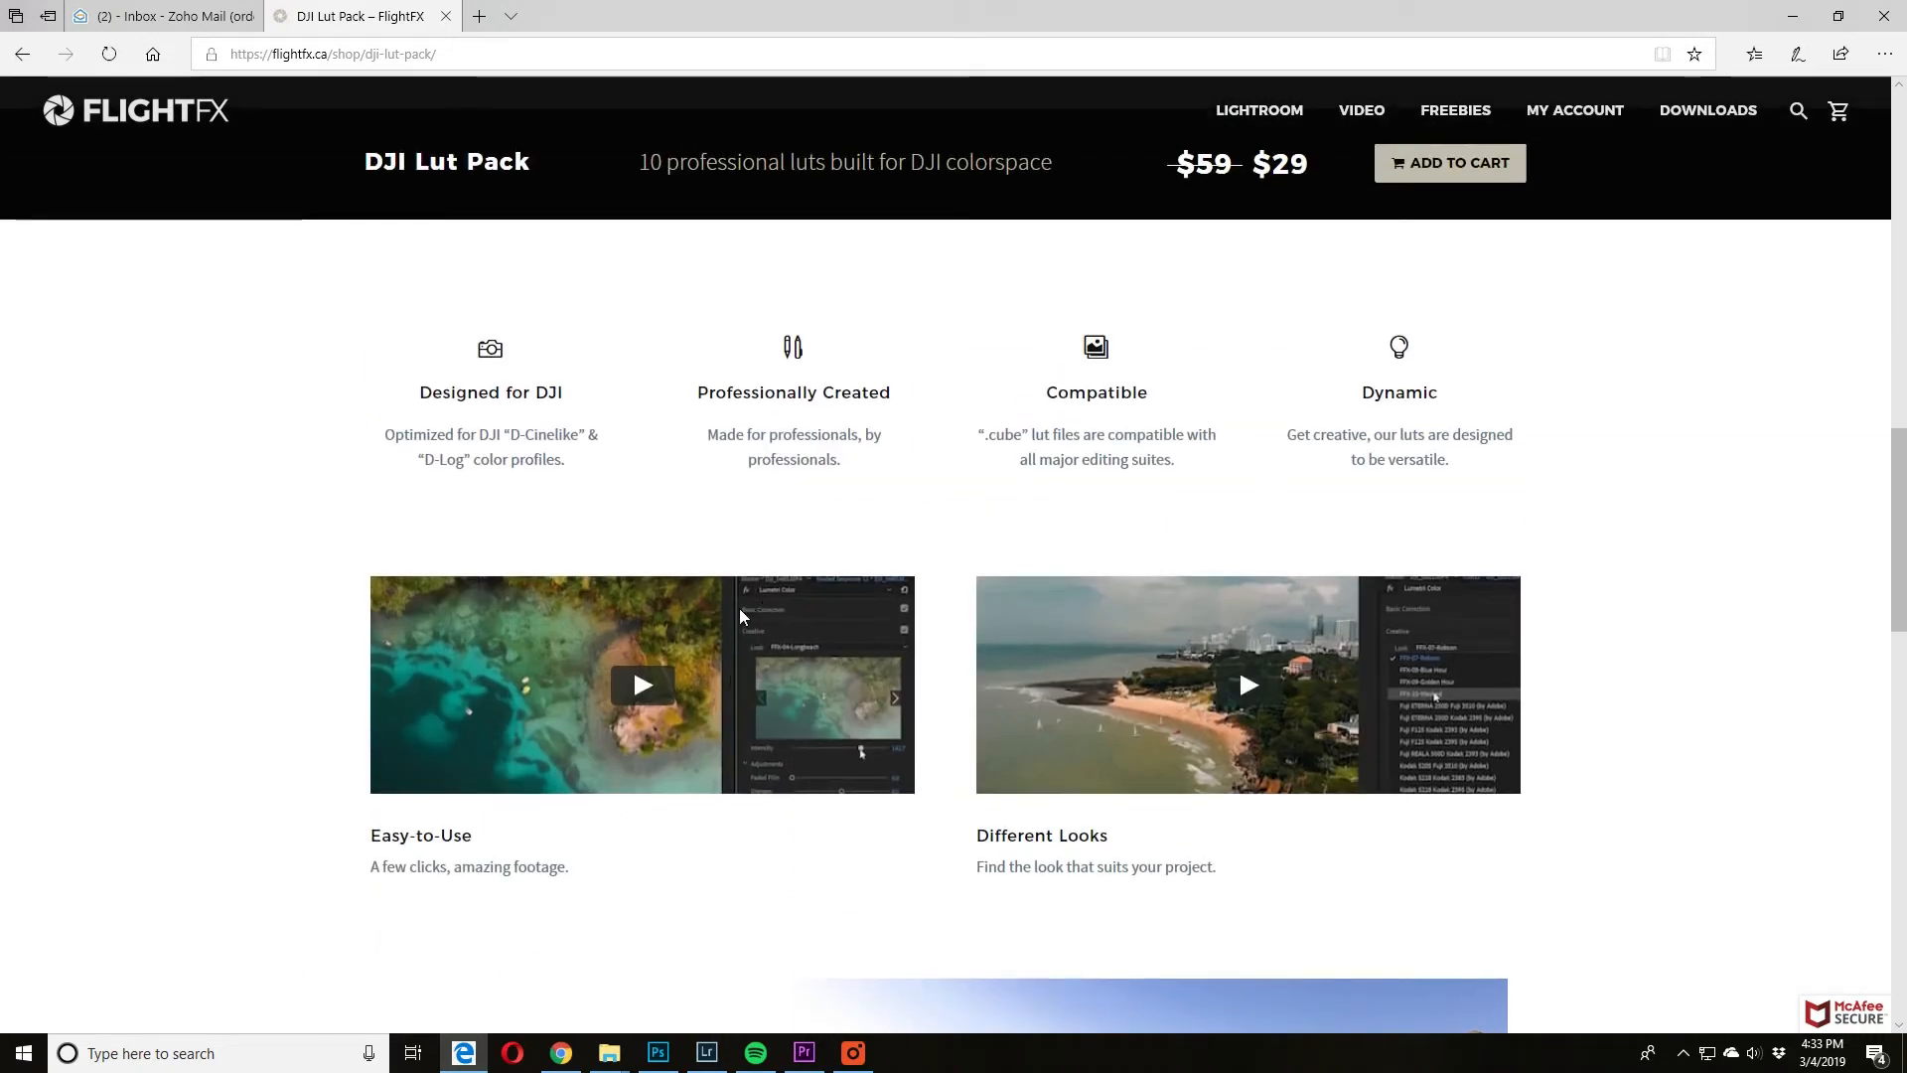
{"action": "scroll", "coordinate": [724, 611], "scroll_direction": "up", "scroll_amount": 6}
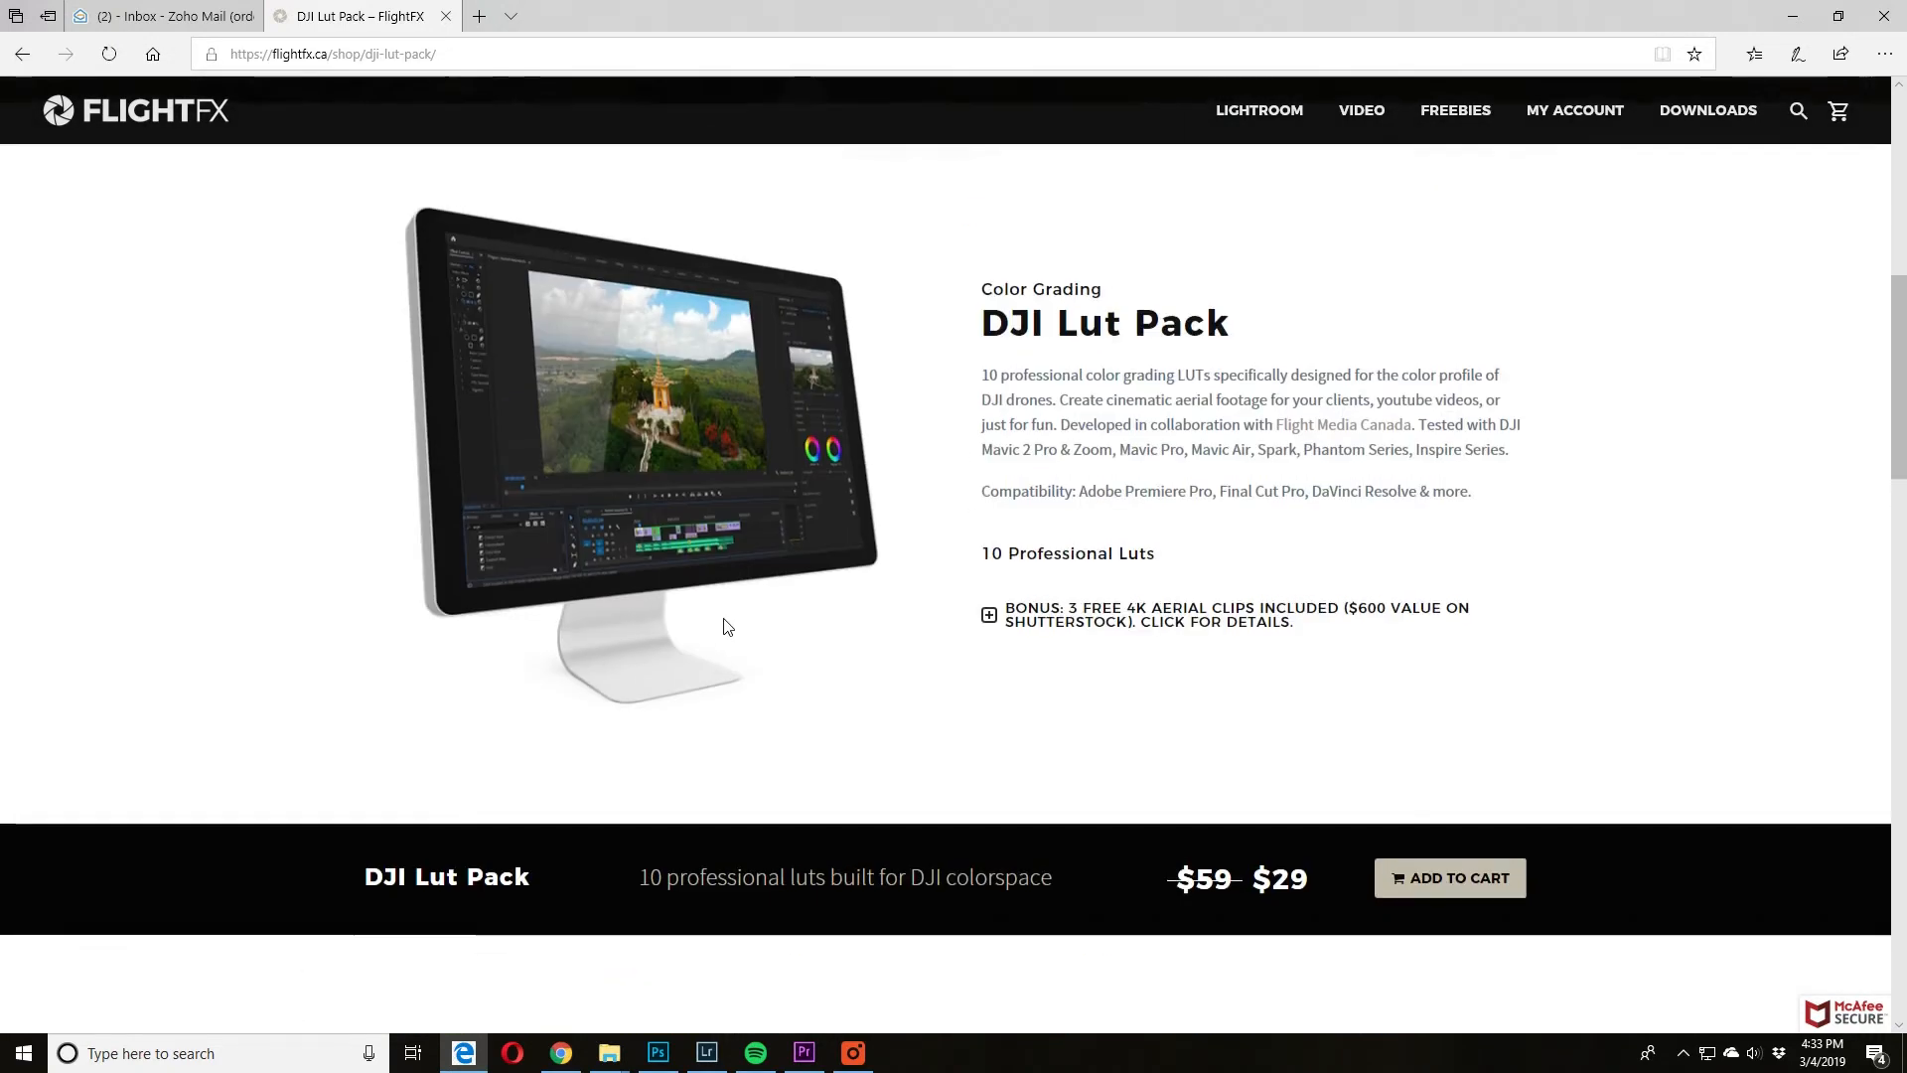
{"action": "scroll", "coordinate": [726, 626], "scroll_direction": "up", "scroll_amount": 6}
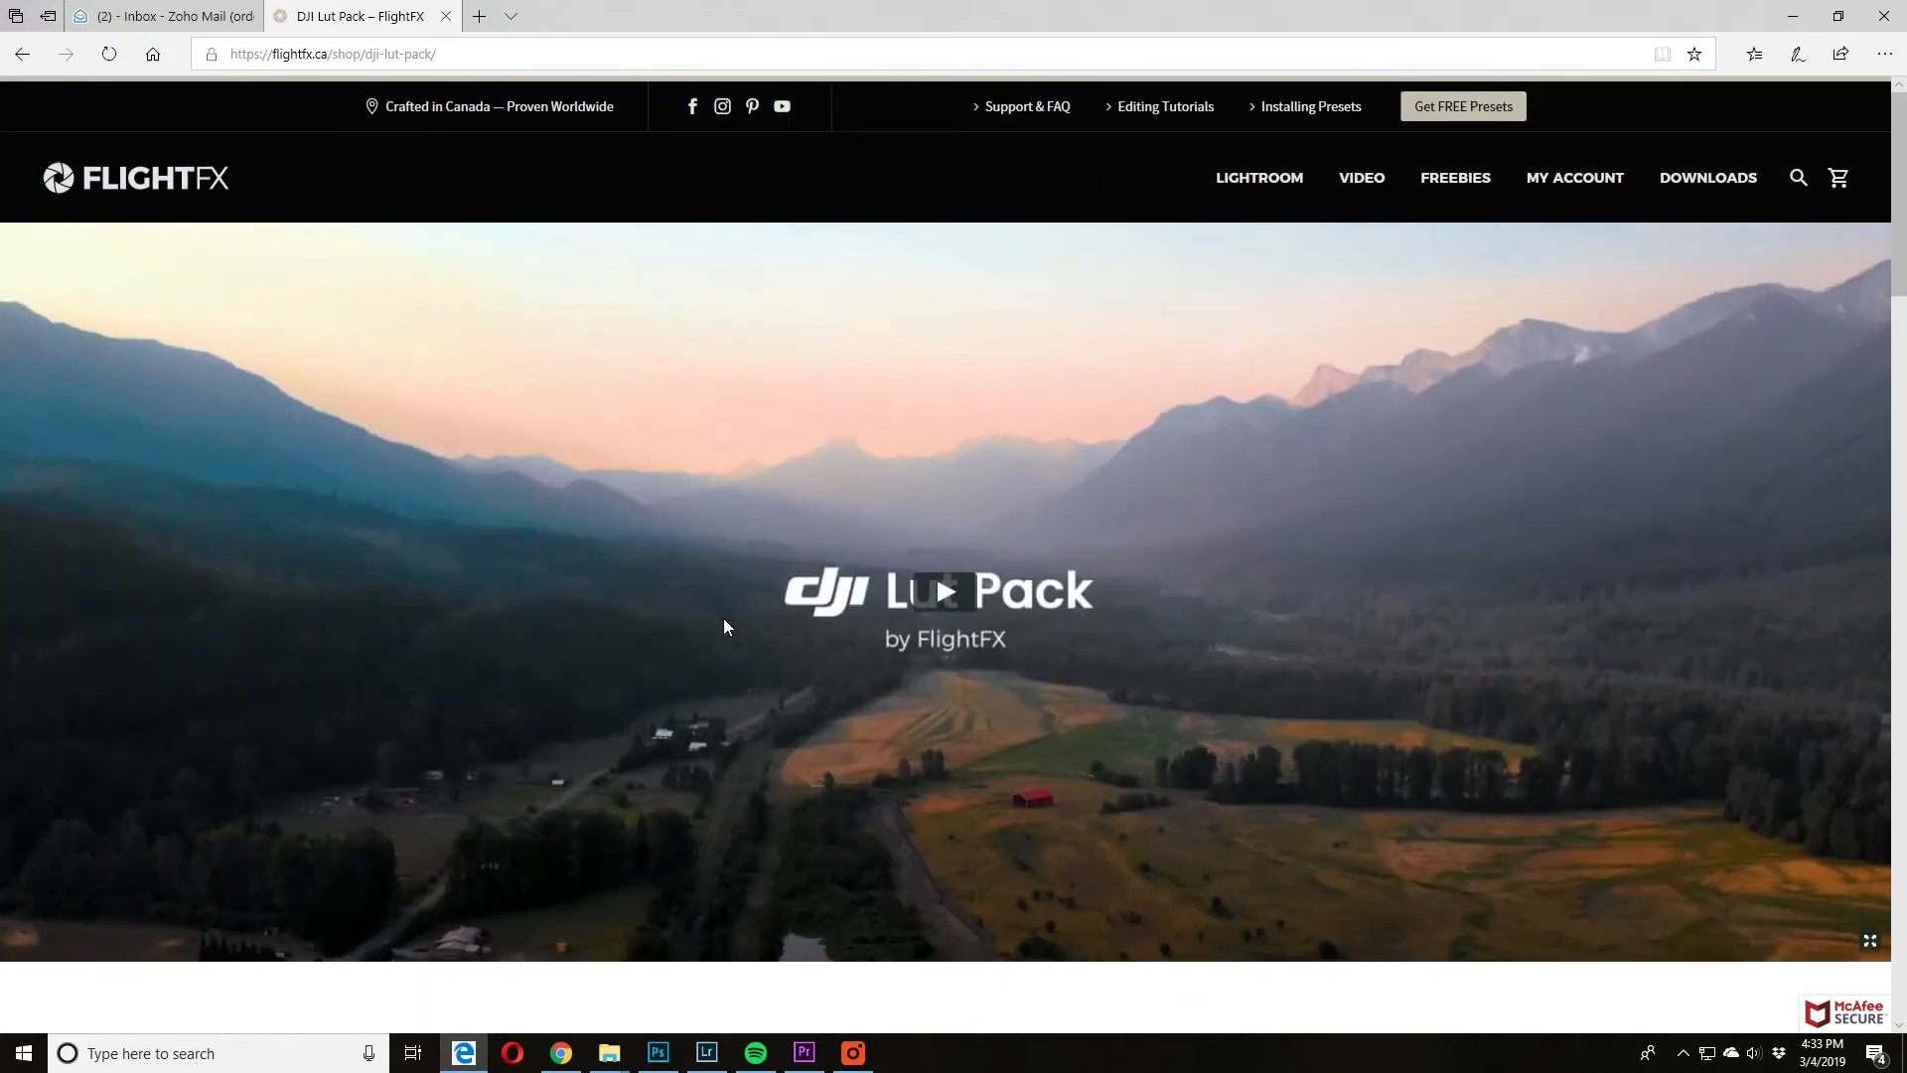
{"action": "scroll", "coordinate": [725, 626], "scroll_direction": "down", "scroll_amount": 4}
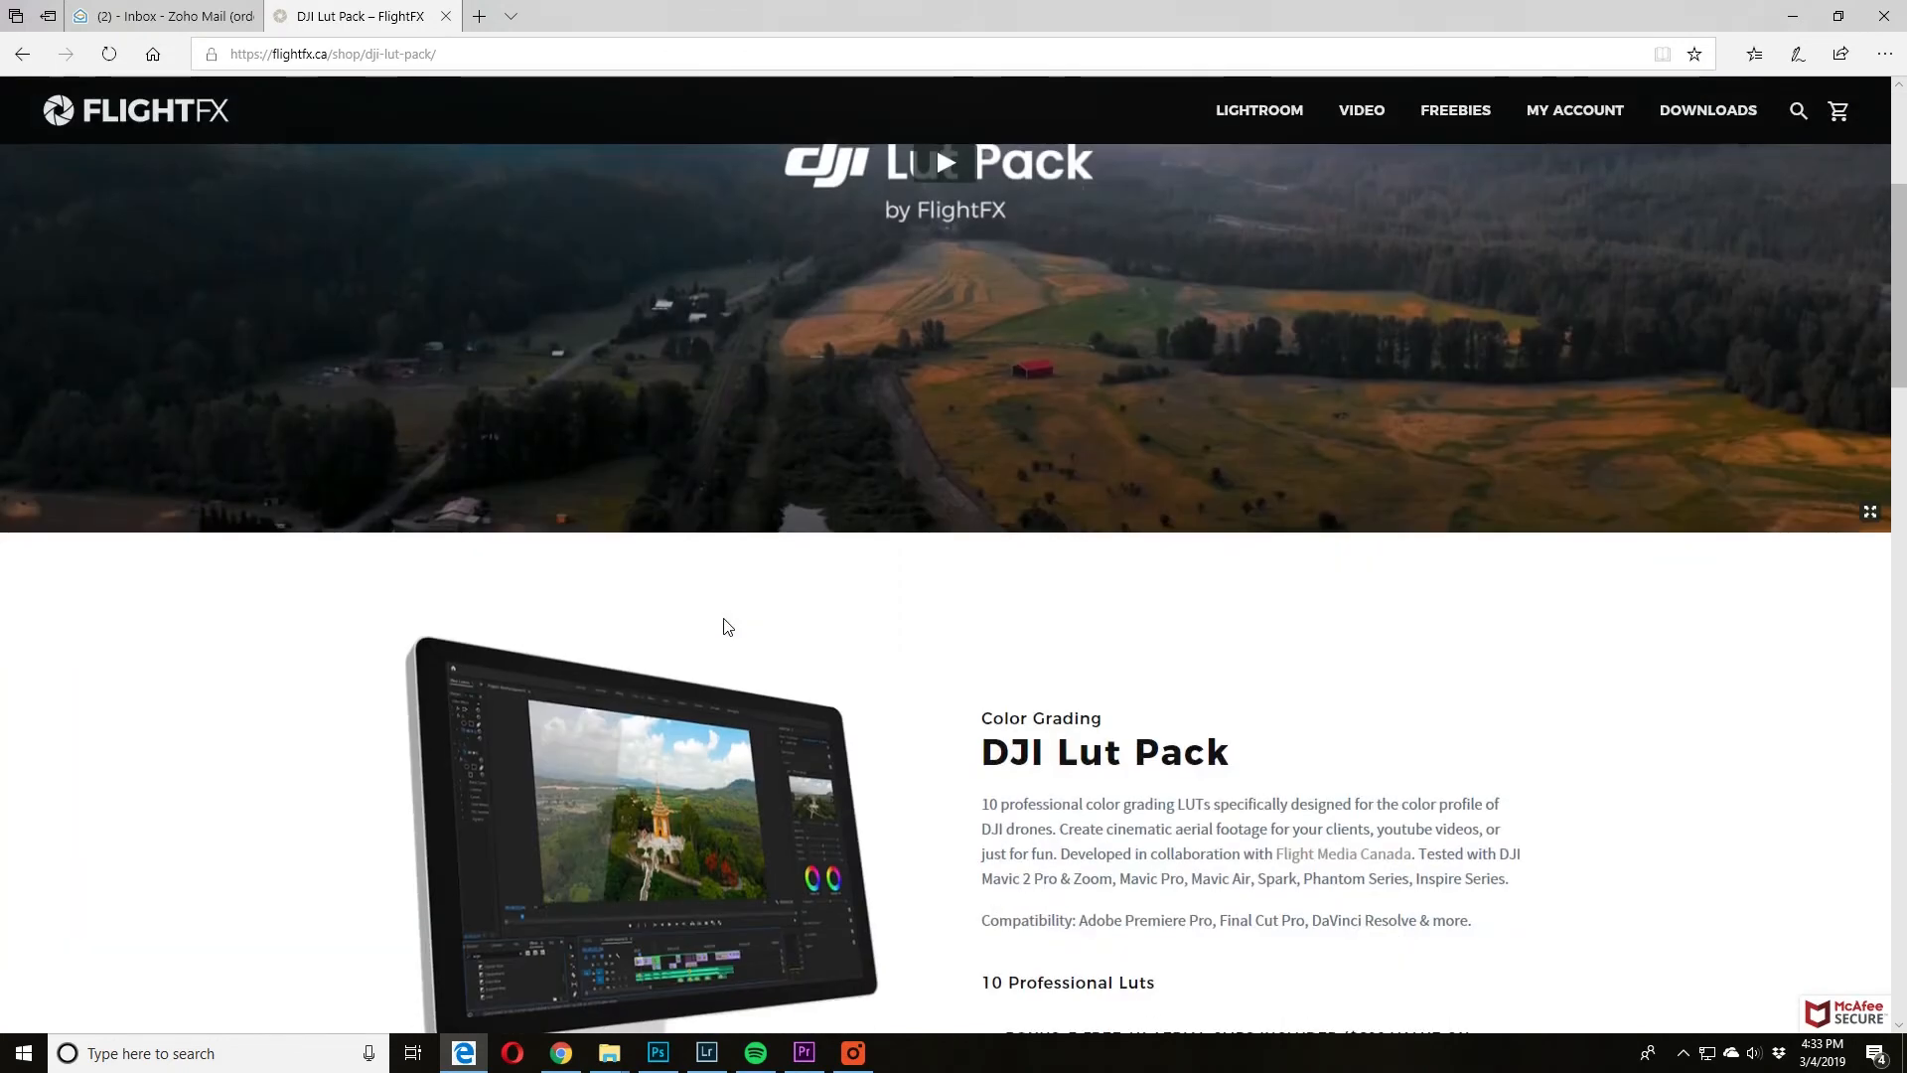